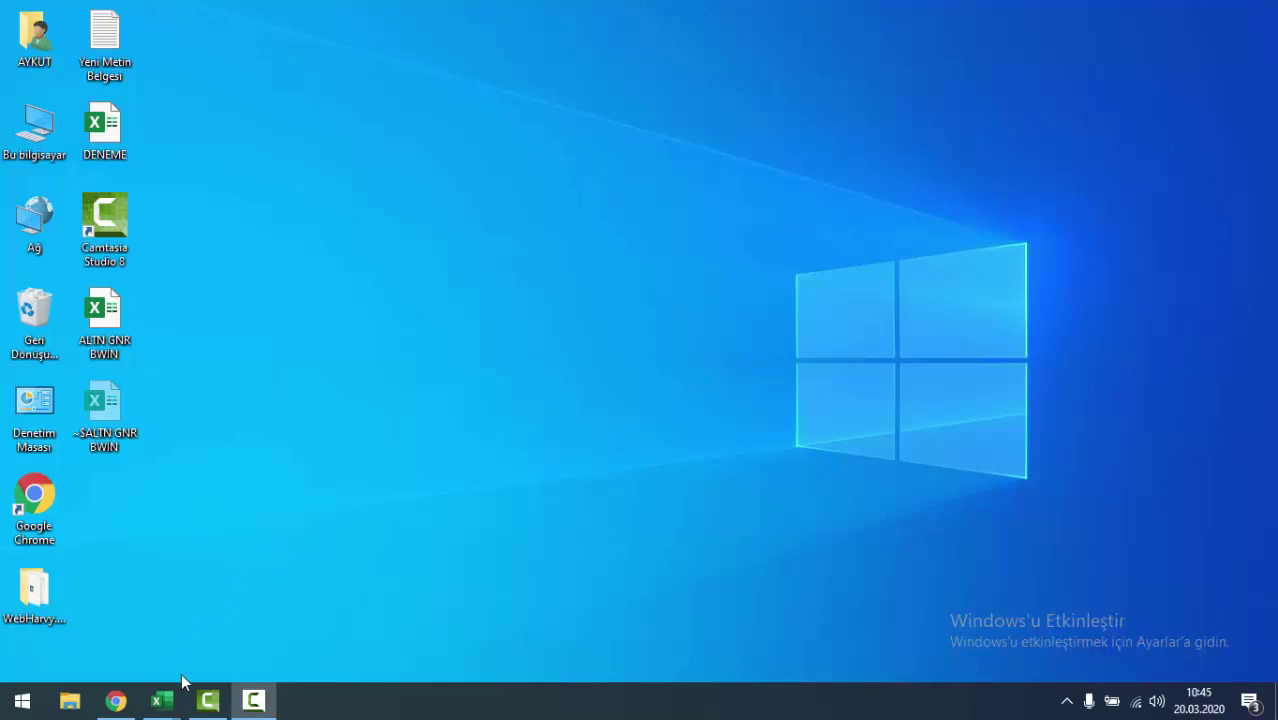
# - Show the taskbar previews of the BWİN ORAN EXCEL and ALTN GNR BWİN workbooks
pyautogui.moveTo(168, 706)
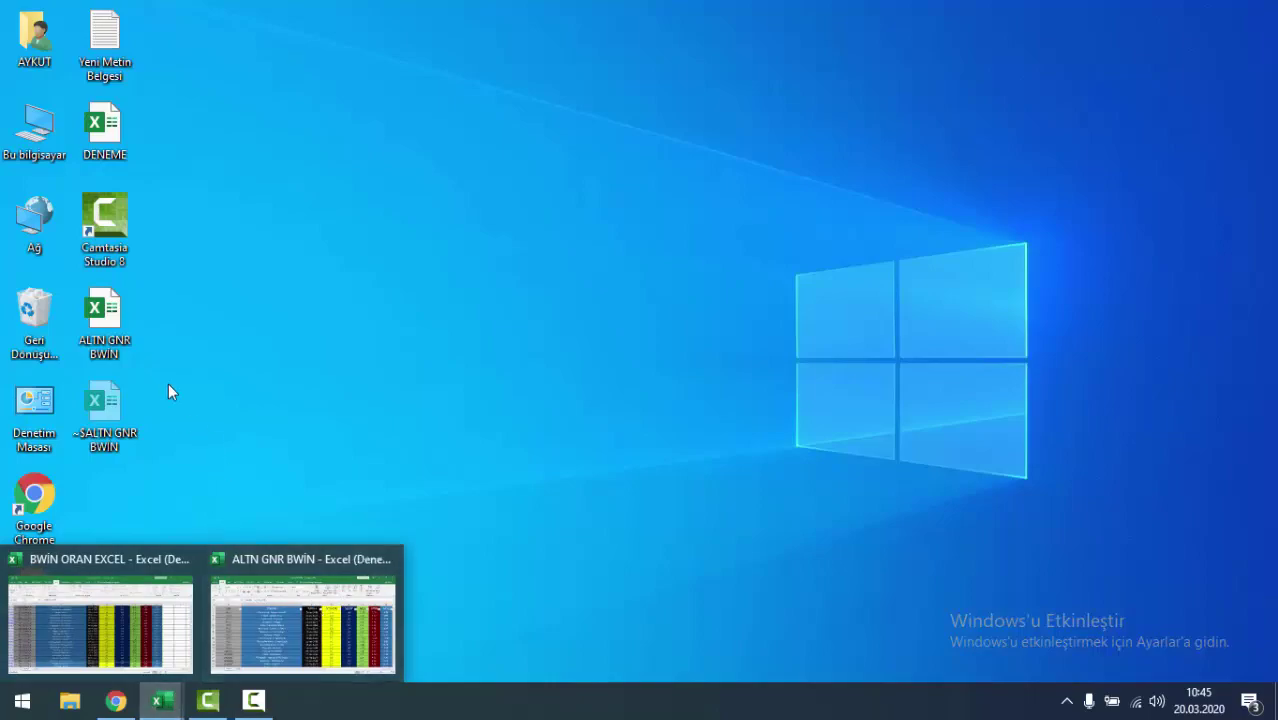
# - Browse the ALTN GNR BWİN odds sheet around the Iztapa - Malacateco match
pyautogui.click(280, 640)
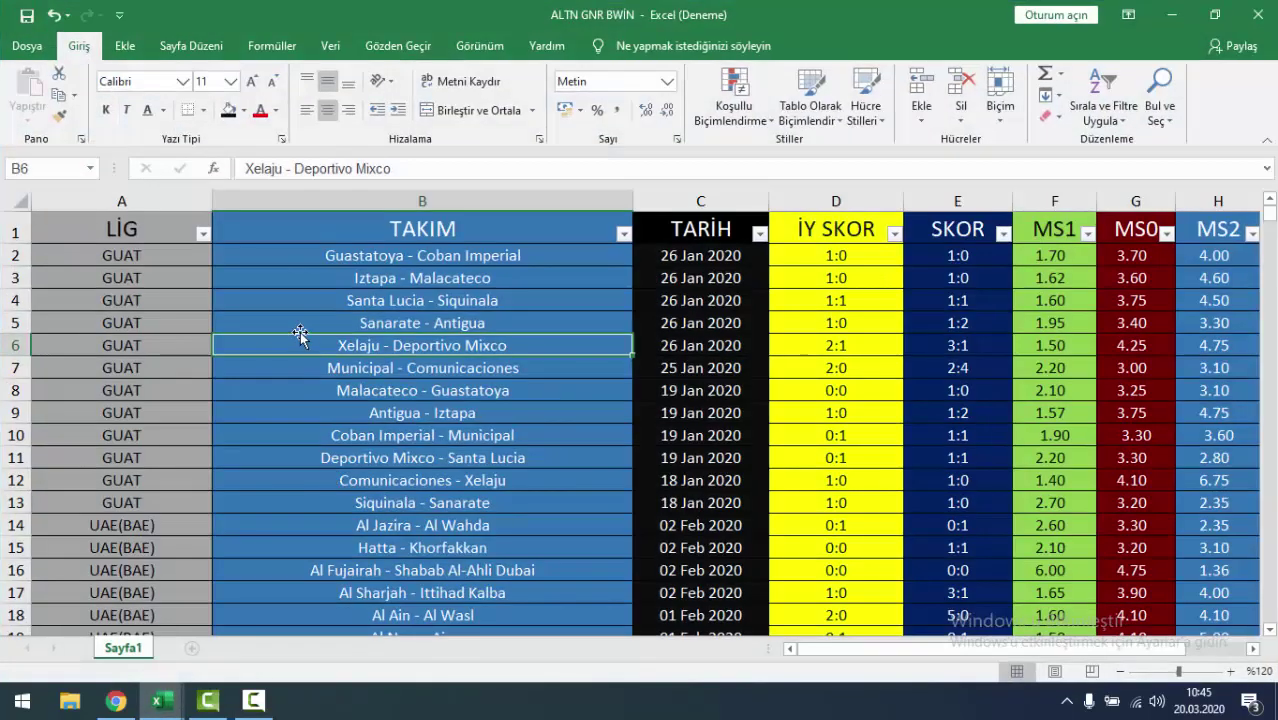
pyautogui.scroll(-5, 300, 333)
pyautogui.scroll(5, 300, 333)
pyautogui.click(381, 282)
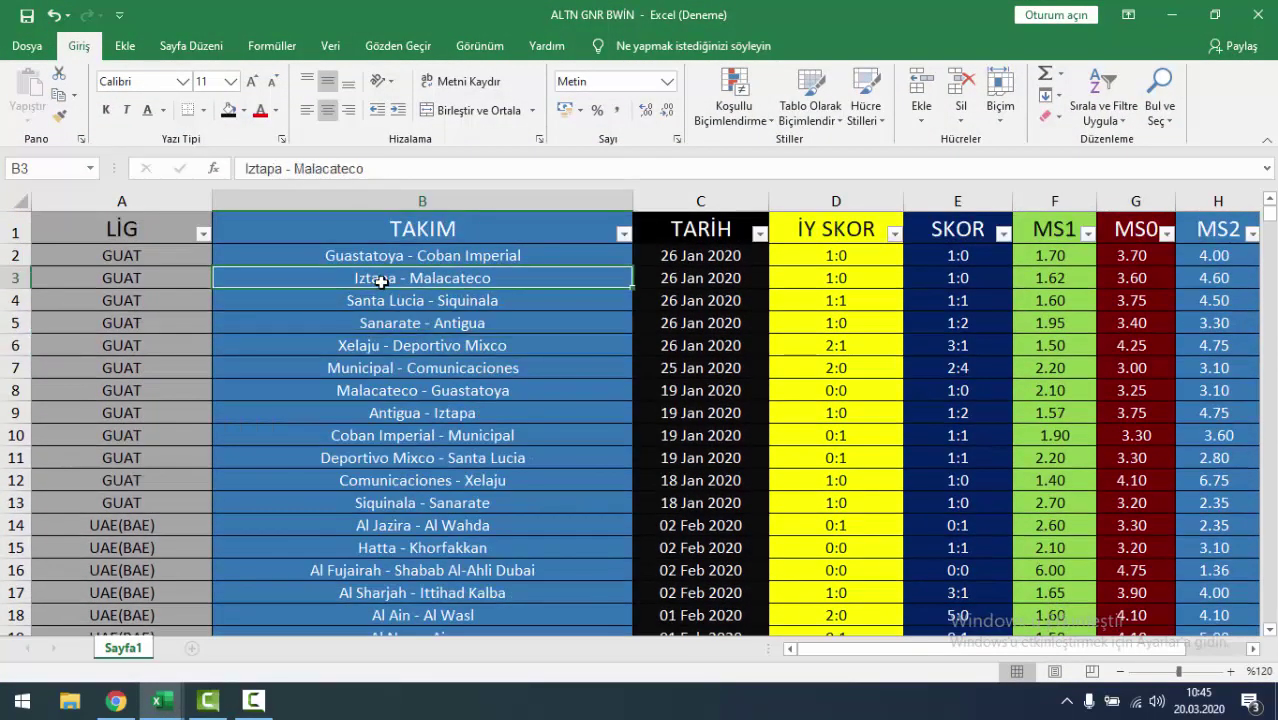
pyautogui.scroll(-6, 325, 377)
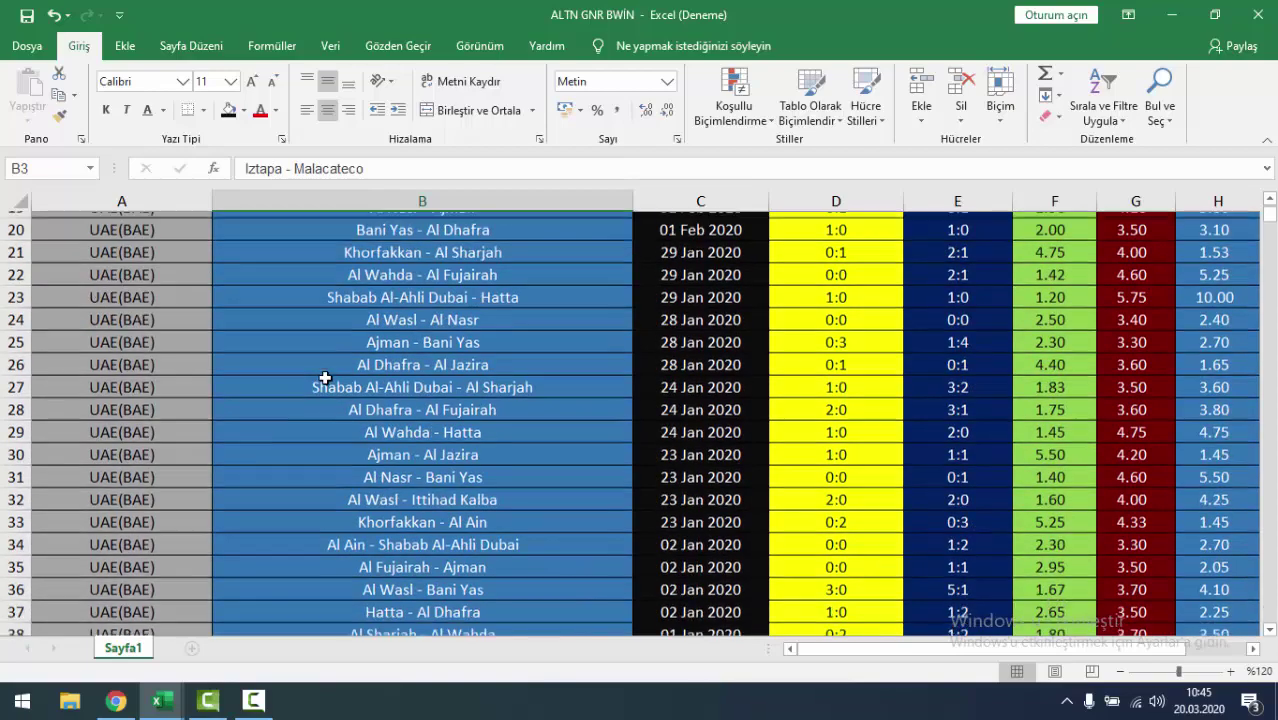
pyautogui.scroll(-2, 325, 377)
# - Switch to BWİN ORAN EXCEL and jump down to the last filtered match row
pyautogui.moveTo(157, 700)
pyautogui.click(163, 555)
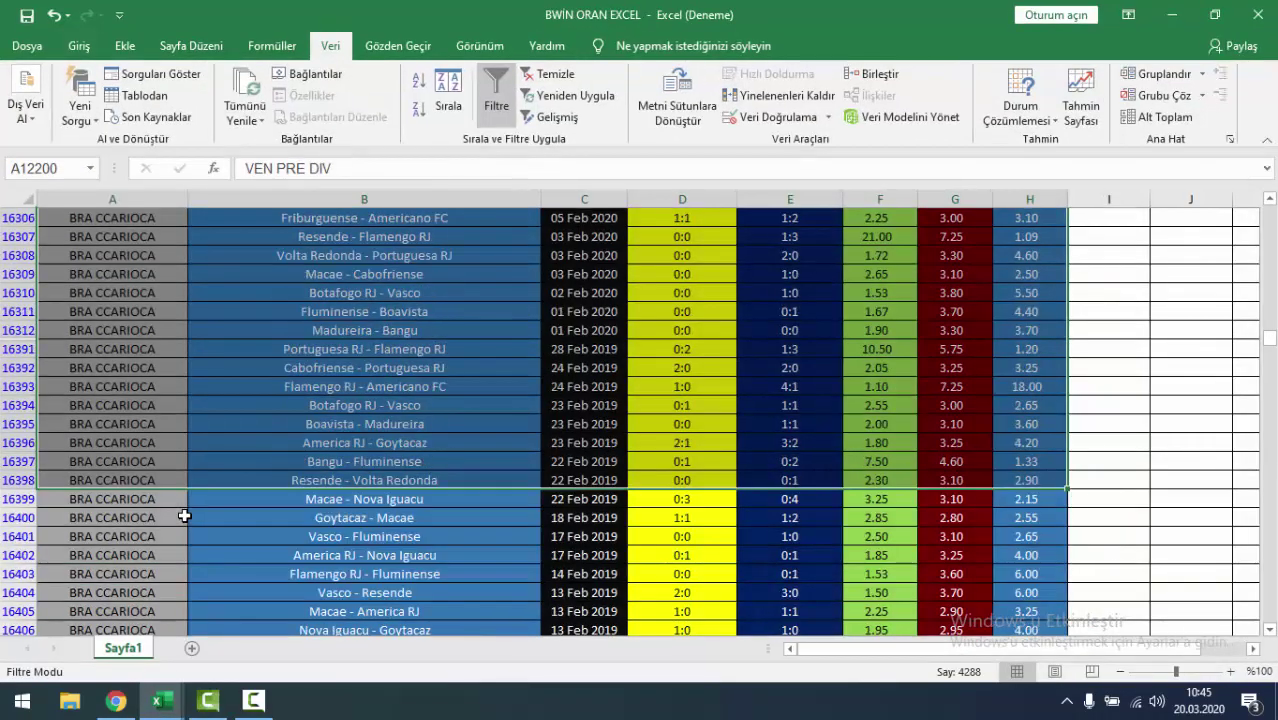
pyautogui.click(228, 478)
pyautogui.moveTo(1272, 342); pyautogui.dragTo(1270, 627)
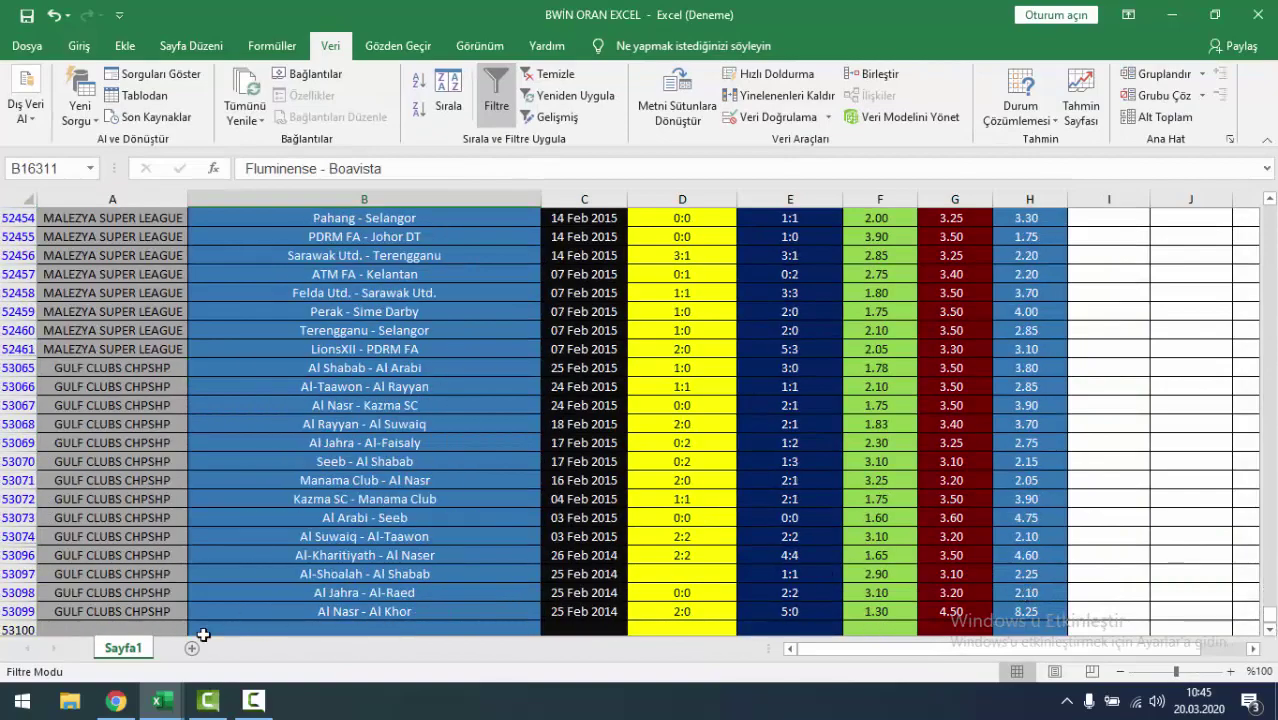
pyautogui.click(120, 611)
pyautogui.click(351, 517)
# - Scroll through the filtered matches, checking the Ankaragucu - Erzurum BB row
pyautogui.scroll(3, 517, 480)
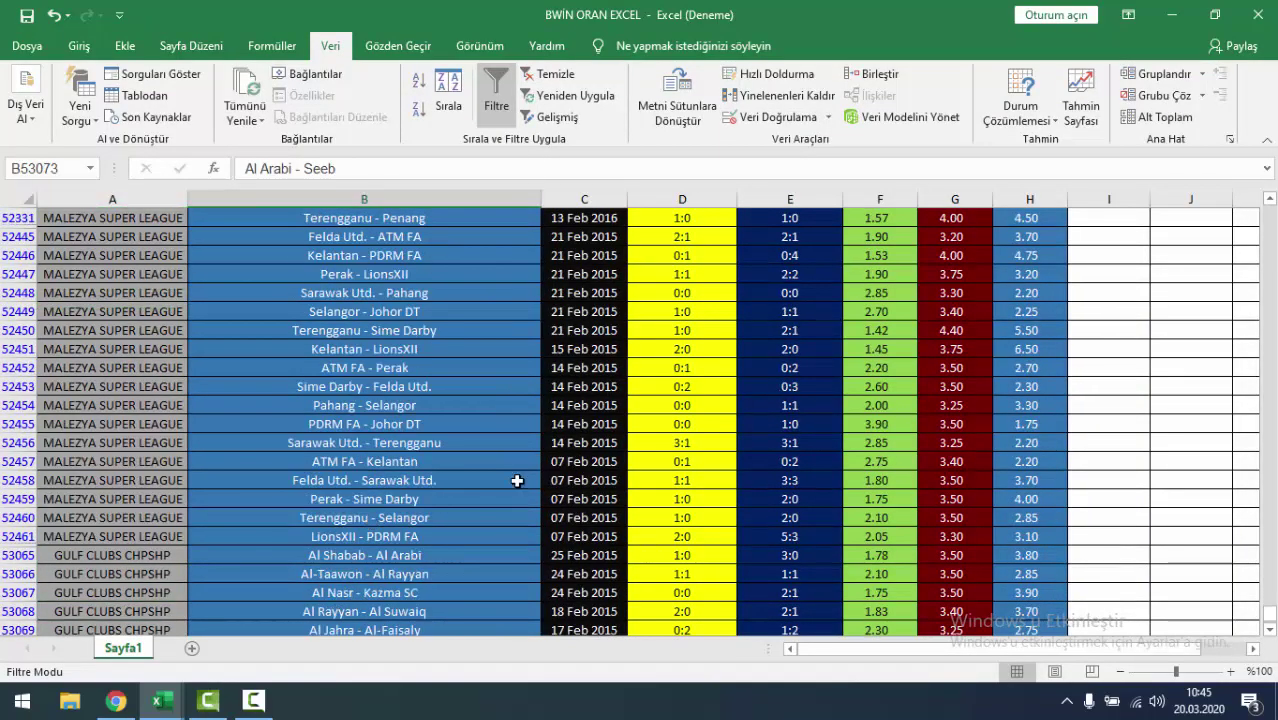
pyautogui.scroll(5, 563, 401)
pyautogui.scroll(-2, 563, 401)
pyautogui.scroll(-5, 563, 401)
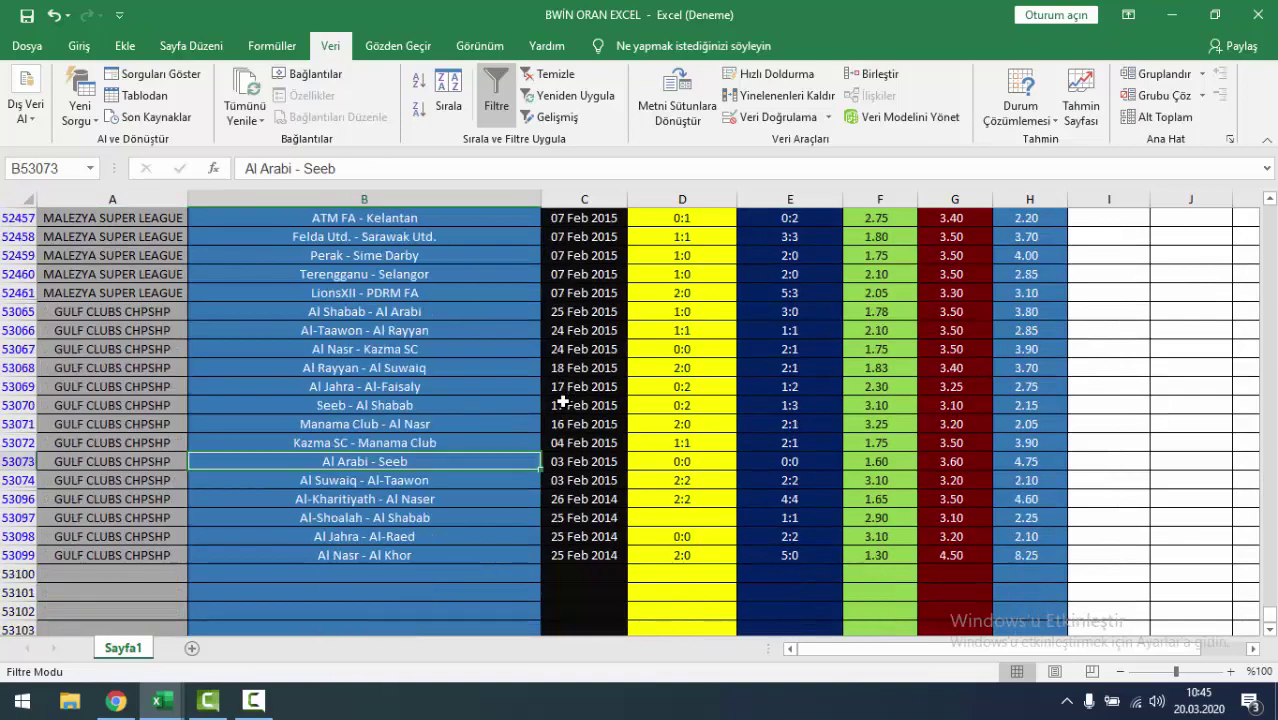
pyautogui.scroll(-5, 563, 401)
pyautogui.scroll(5, 563, 401)
pyautogui.scroll(5, 571, 406)
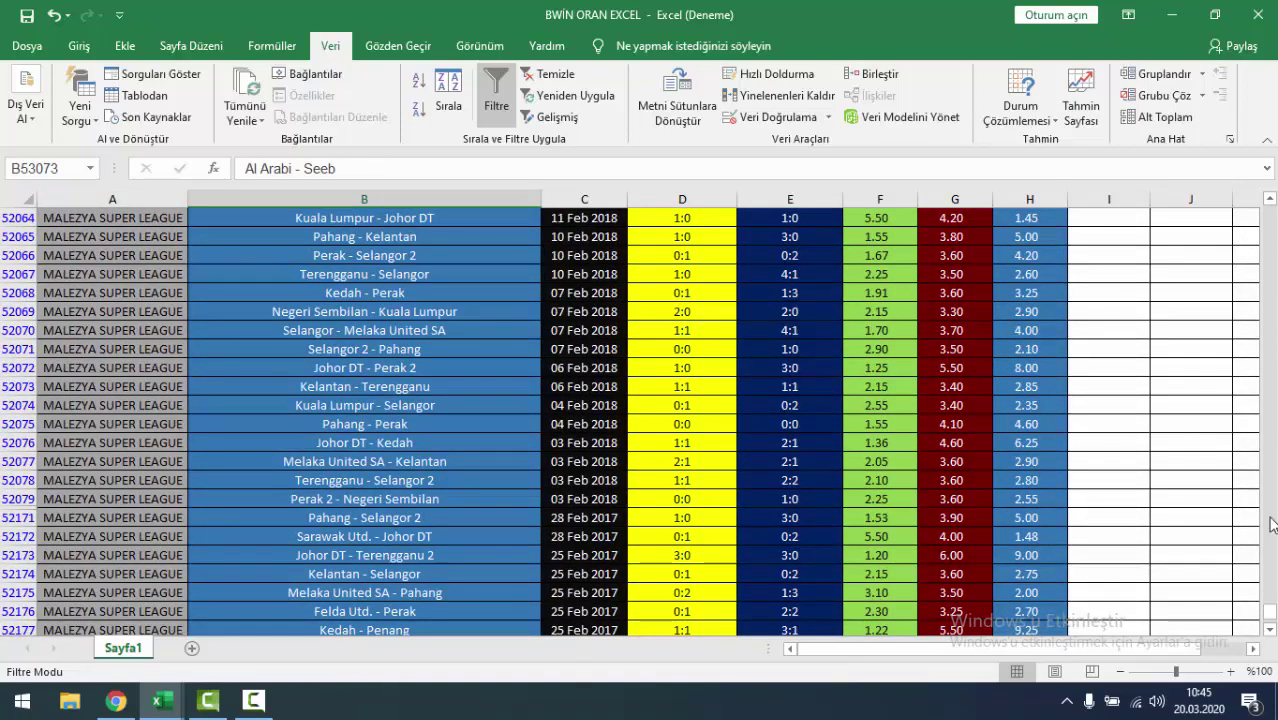
pyautogui.scroll(-5, 1272, 607)
pyautogui.moveTo(1249, 381); pyautogui.dragTo(1272, 210)
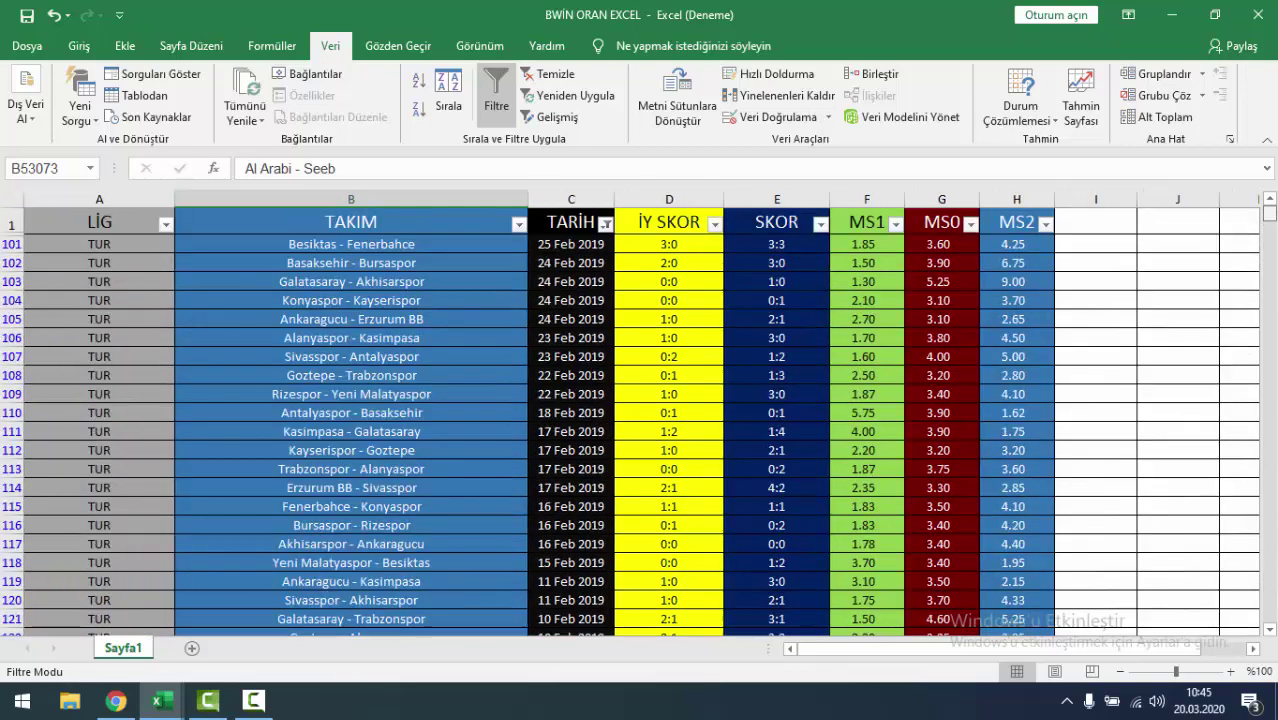
pyautogui.click(375, 318)
pyautogui.scroll(-5, 380, 316)
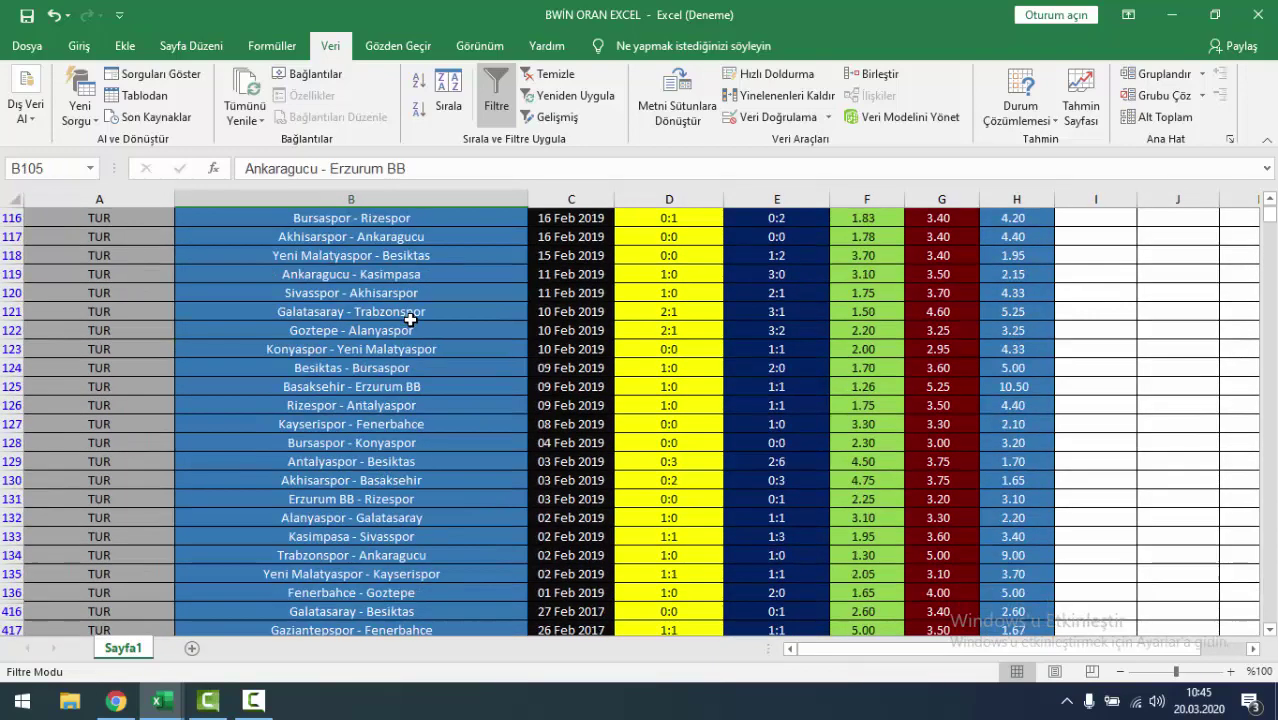
pyautogui.scroll(5, 380, 315)
# - Filter the LİG column to only the TUR and TUR CUP leagues
pyautogui.click(166, 225)
pyautogui.click(100, 408)
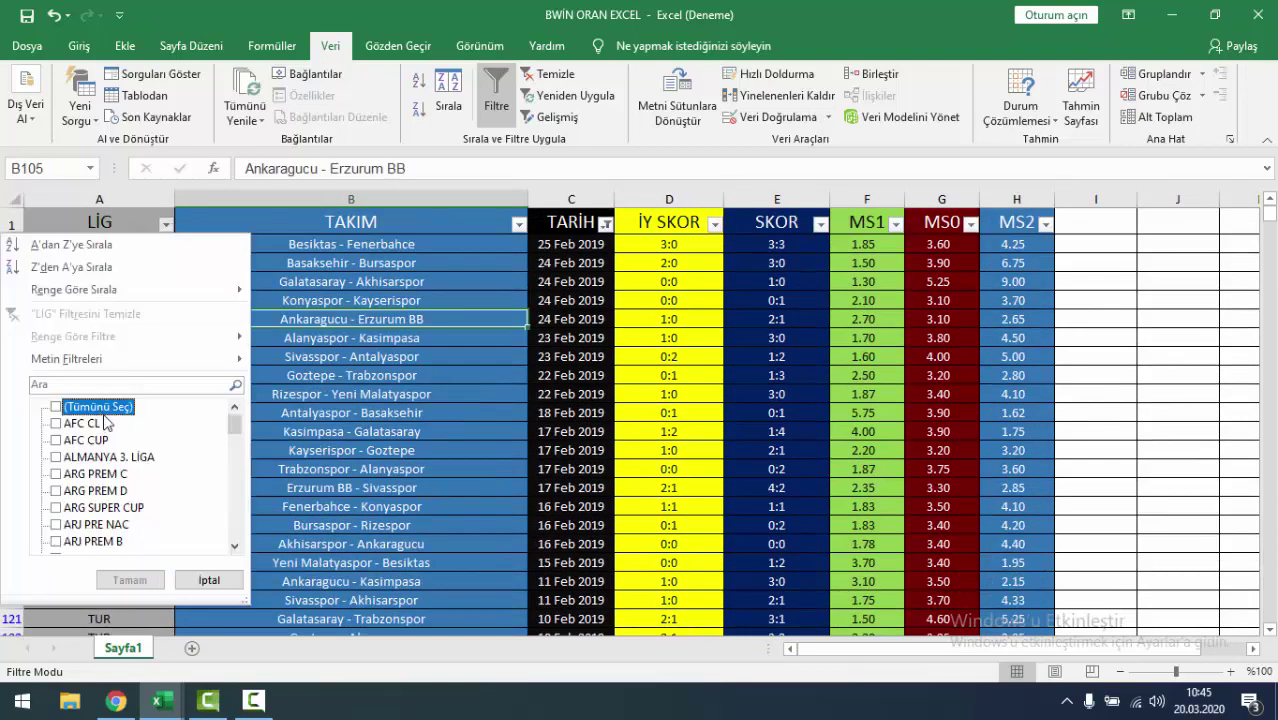
pyautogui.click(102, 384)
pyautogui.write('TUR')
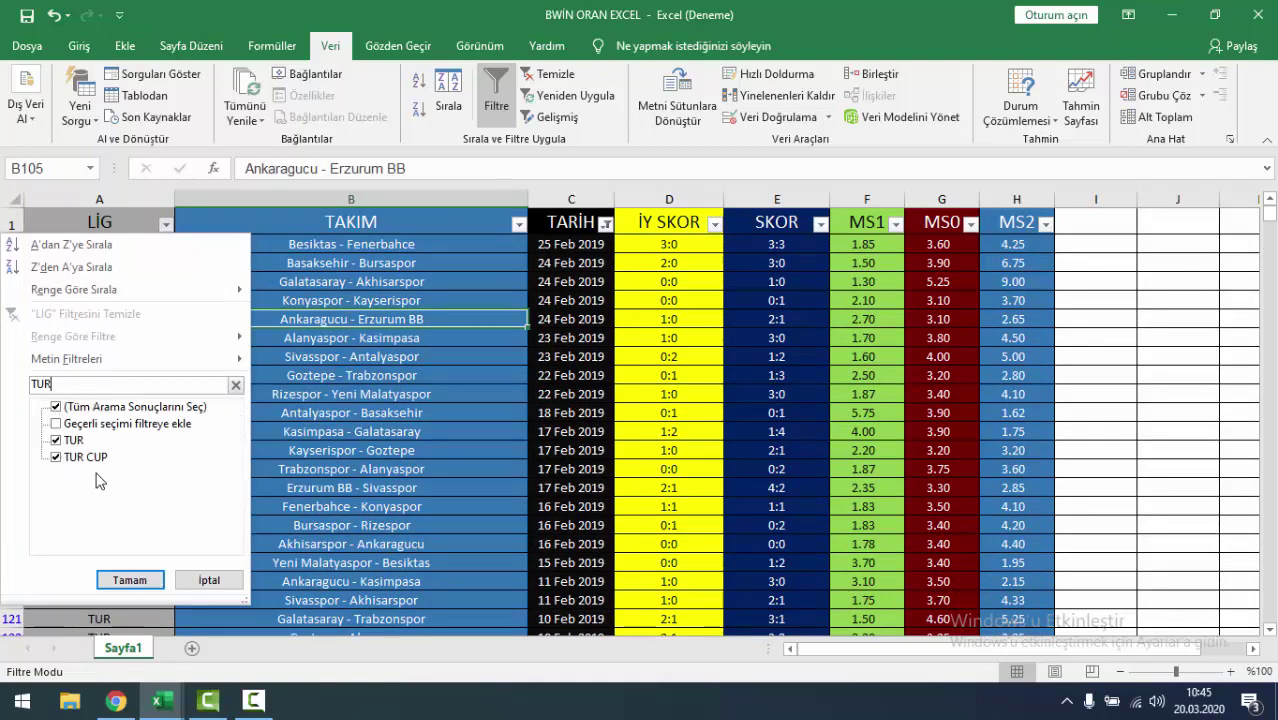
pyautogui.click(122, 581)
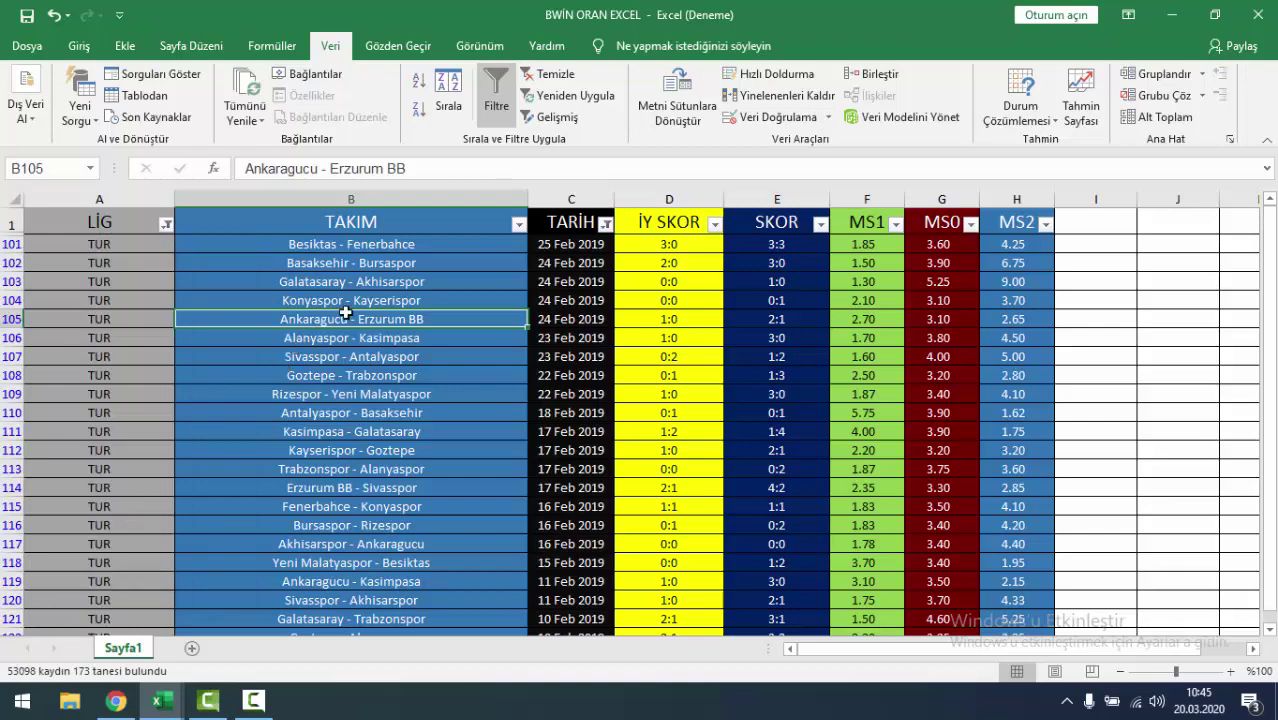
# - Clear the TARİH date filter by selecting all dates
pyautogui.moveTo(1268, 212)
pyautogui.mouseDown()
pyautogui.moveTo(1222, 236)
pyautogui.moveTo(798, 314)
pyautogui.mouseUp()
pyautogui.click(605, 224)
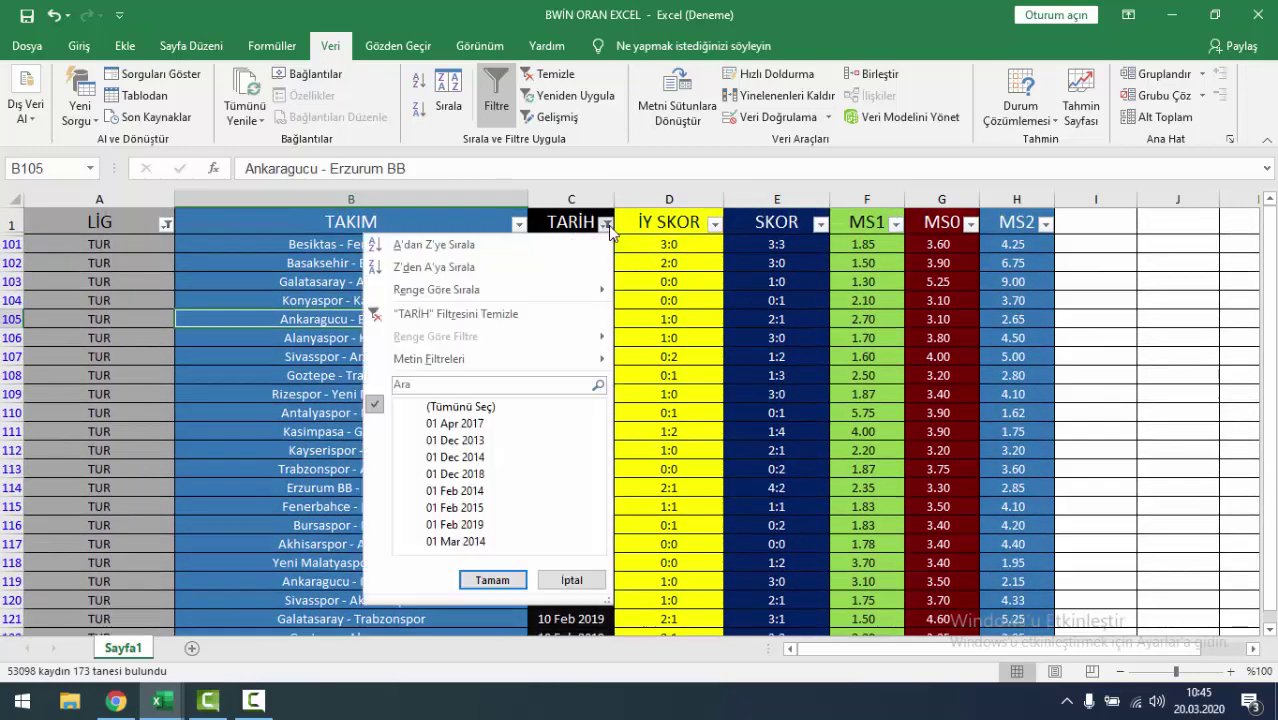
pyautogui.click(466, 408)
pyautogui.click(492, 581)
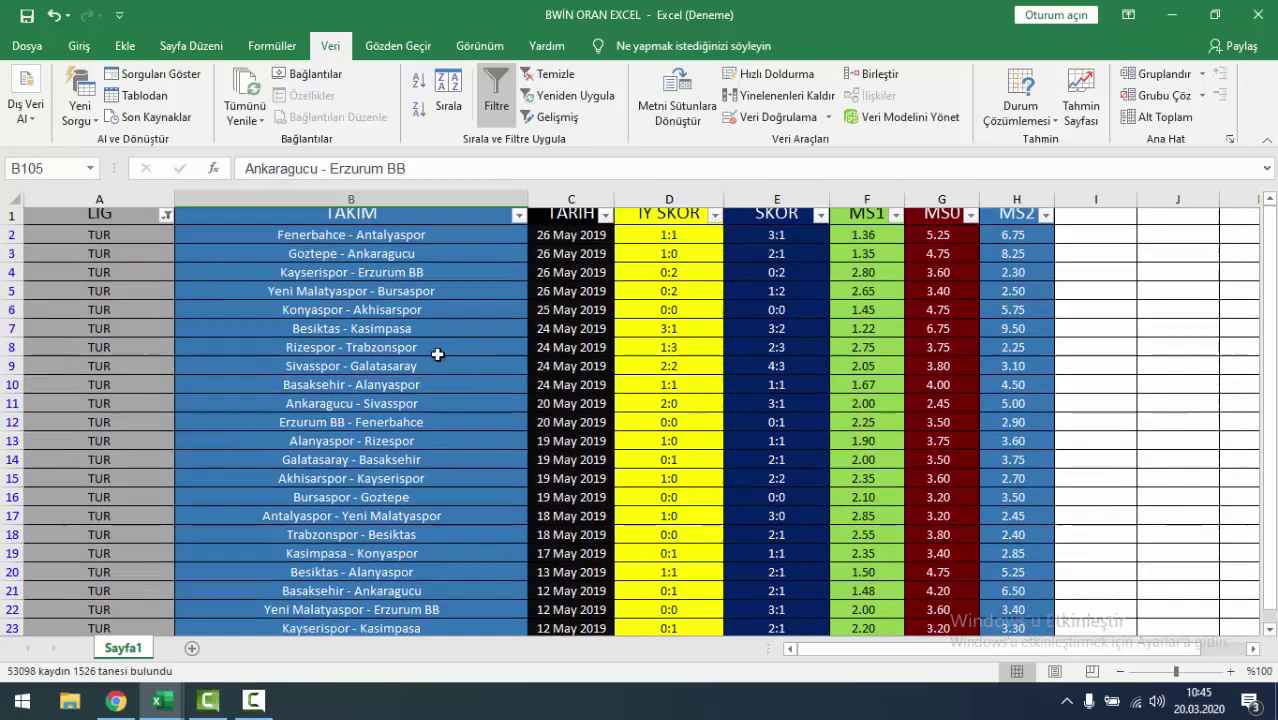
# - Scroll down through the TUR matches to the 12 Mar 2017 date cell
pyautogui.scroll(-7, 1018, 286)
pyautogui.scroll(-3, 993, 294)
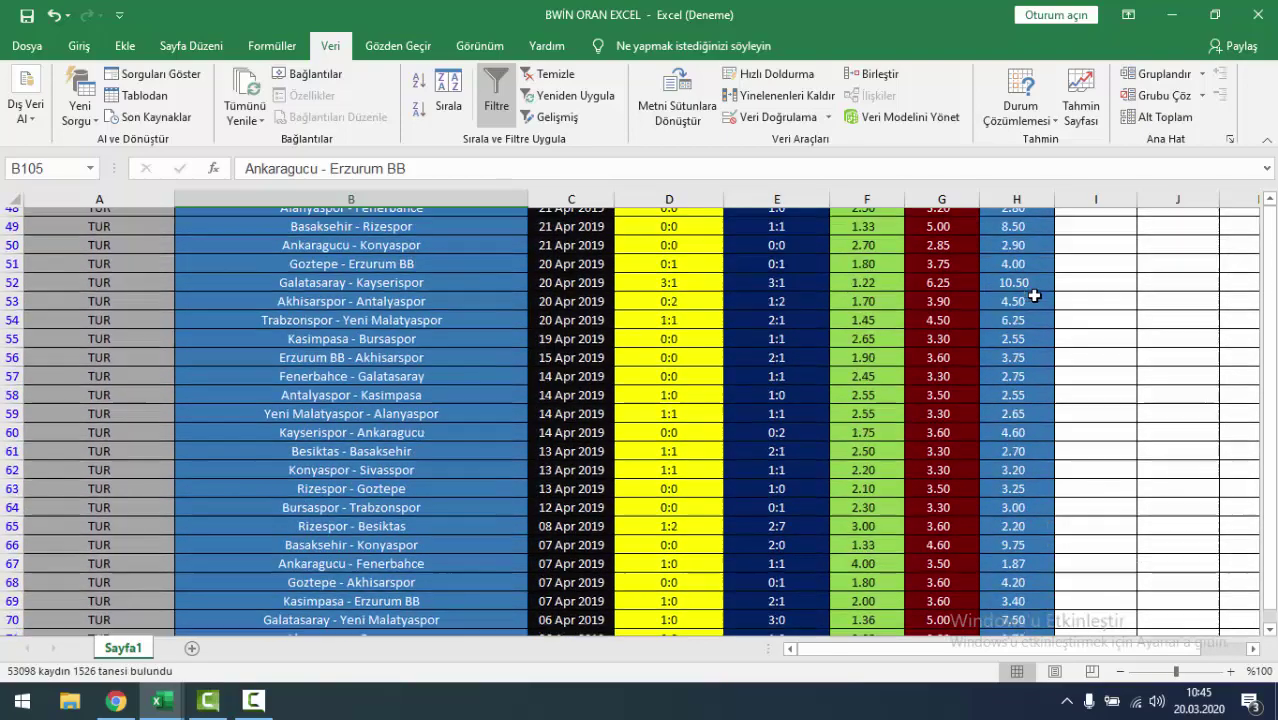
pyautogui.scroll(-11, 1036, 294)
pyautogui.scroll(-8, 1050, 294)
pyautogui.scroll(-20, 1047, 303)
pyautogui.scroll(-10, 1045, 318)
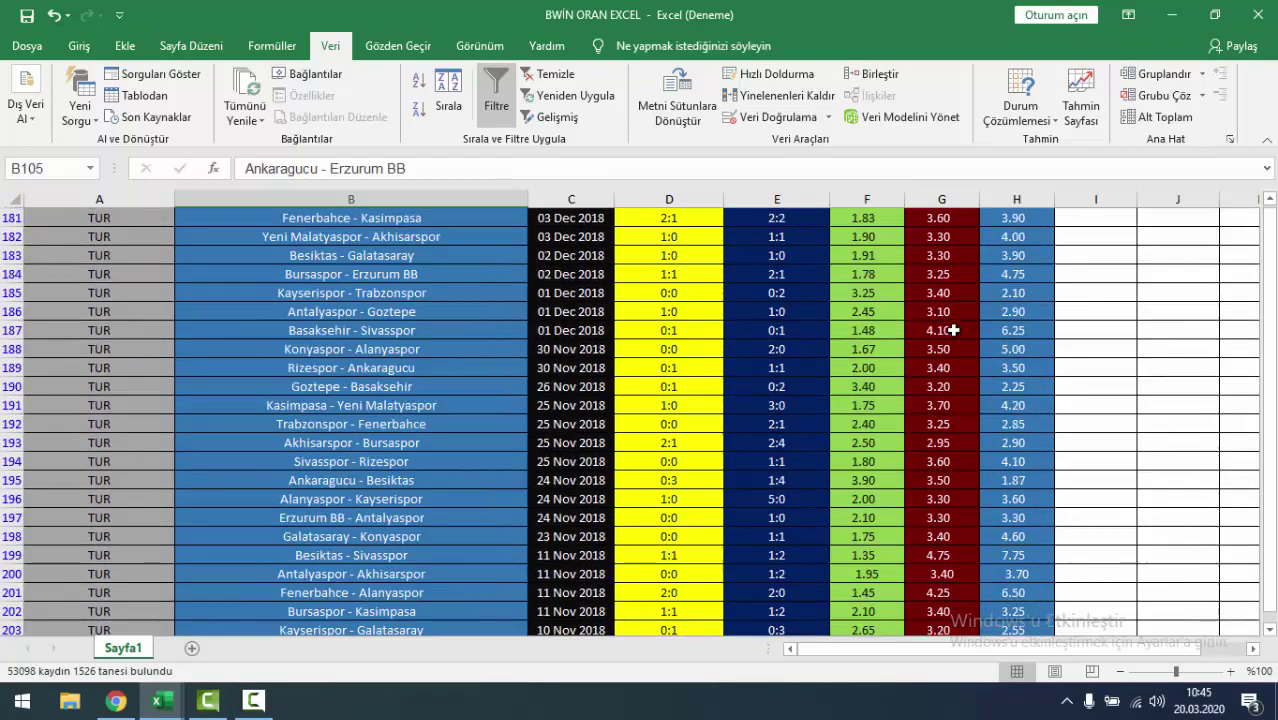
pyautogui.scroll(-20, 1047, 331)
pyautogui.scroll(-20, 969, 333)
pyautogui.scroll(-20, 969, 333)
pyautogui.scroll(-12, 969, 333)
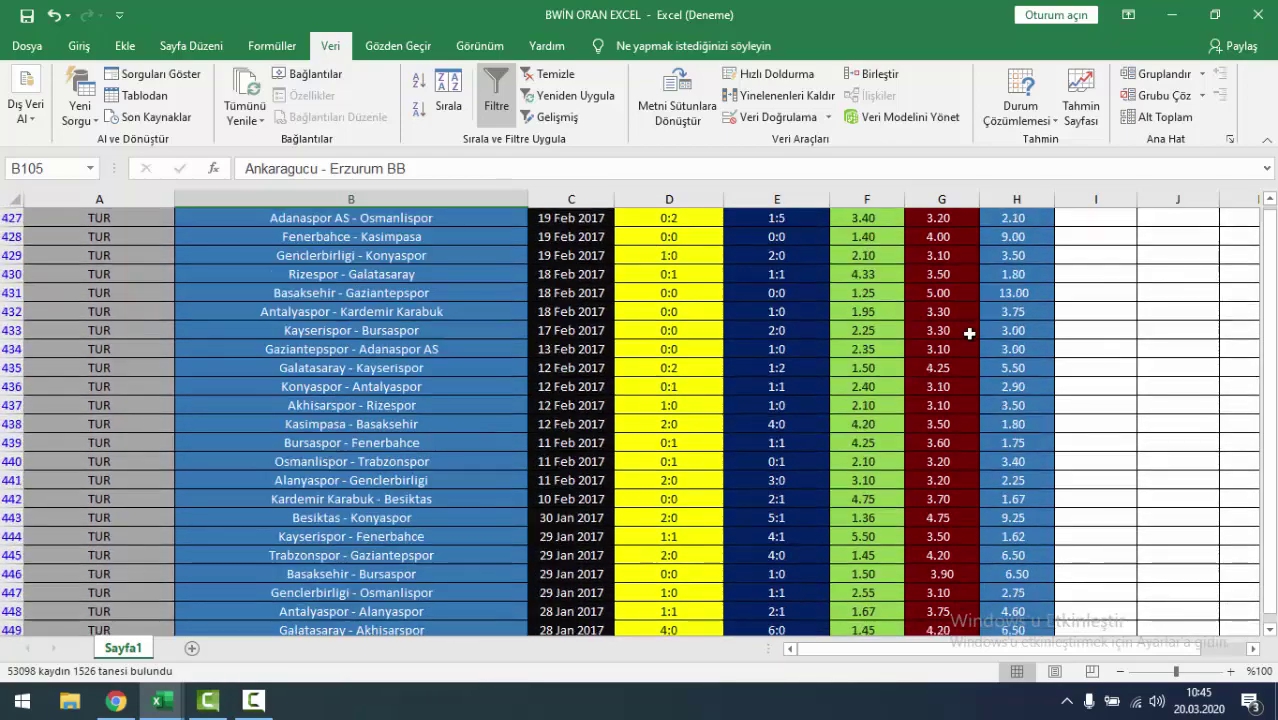
pyautogui.scroll(-20, 969, 333)
pyautogui.scroll(-20, 969, 333)
pyautogui.scroll(-19, 969, 333)
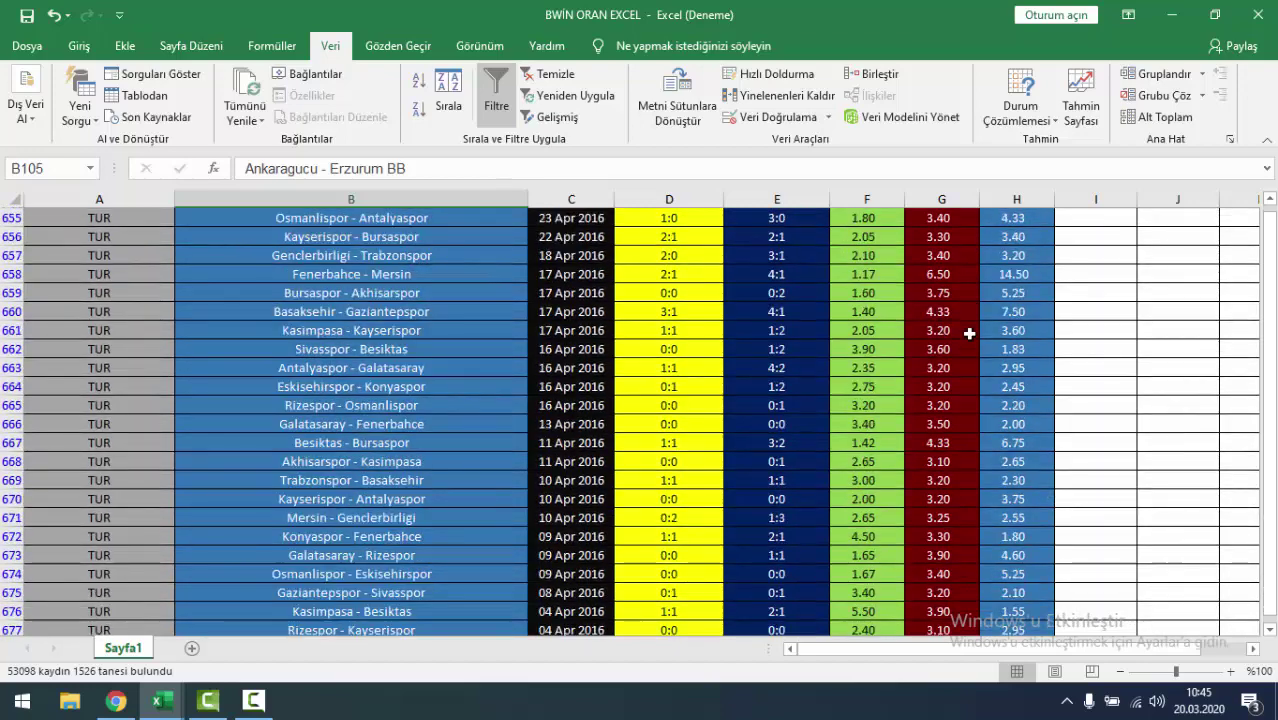
pyautogui.scroll(-20, 969, 333)
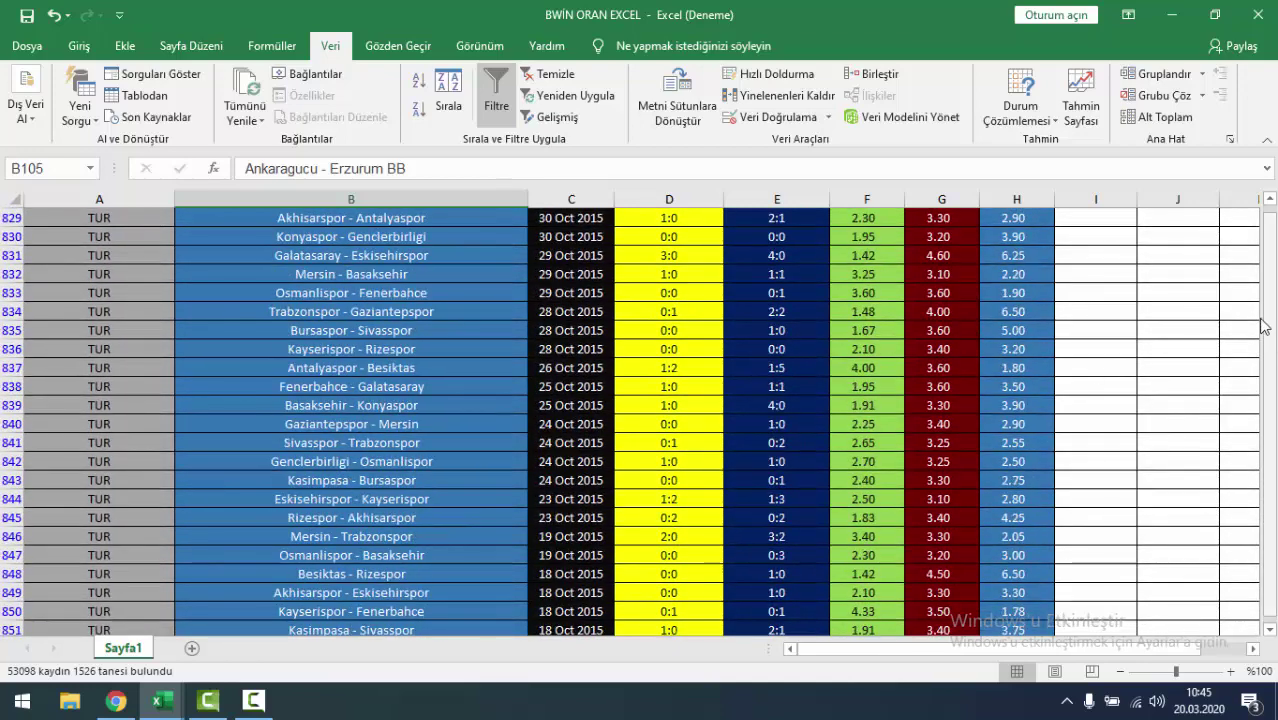
pyautogui.moveTo(1271, 404); pyautogui.dragTo(1272, 228)
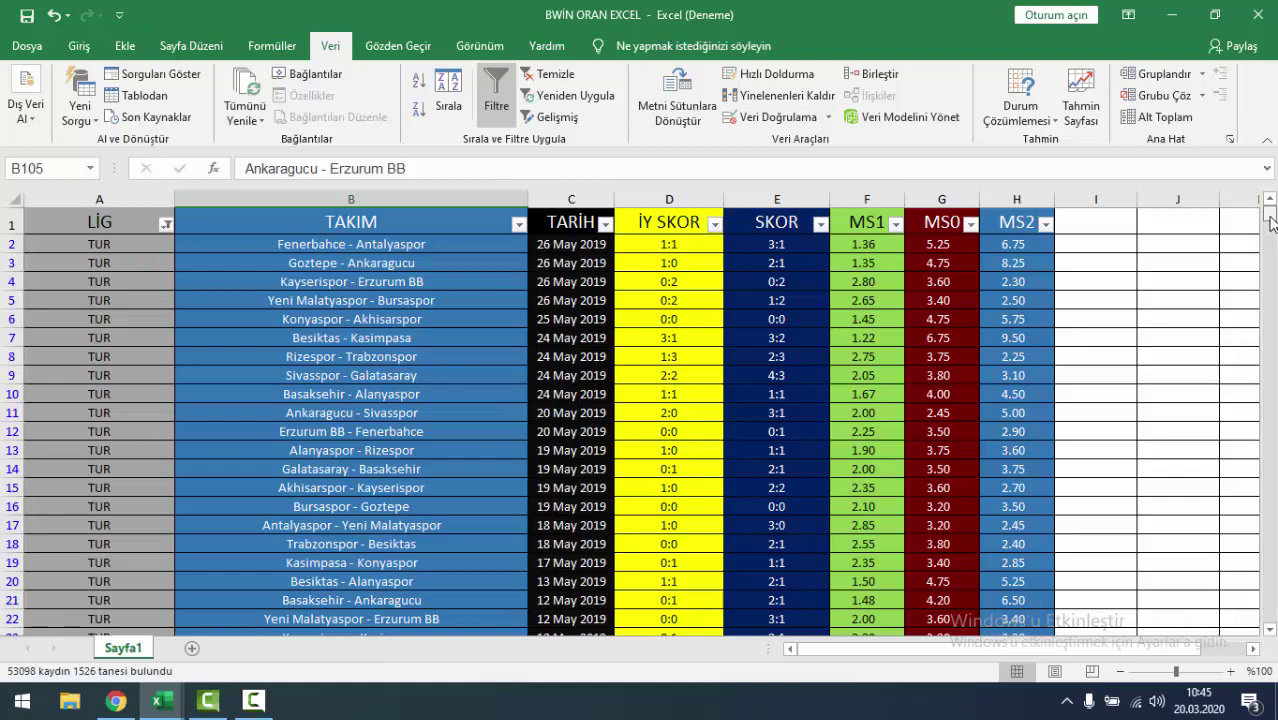
pyautogui.moveTo(1271, 214); pyautogui.dragTo(1271, 224)
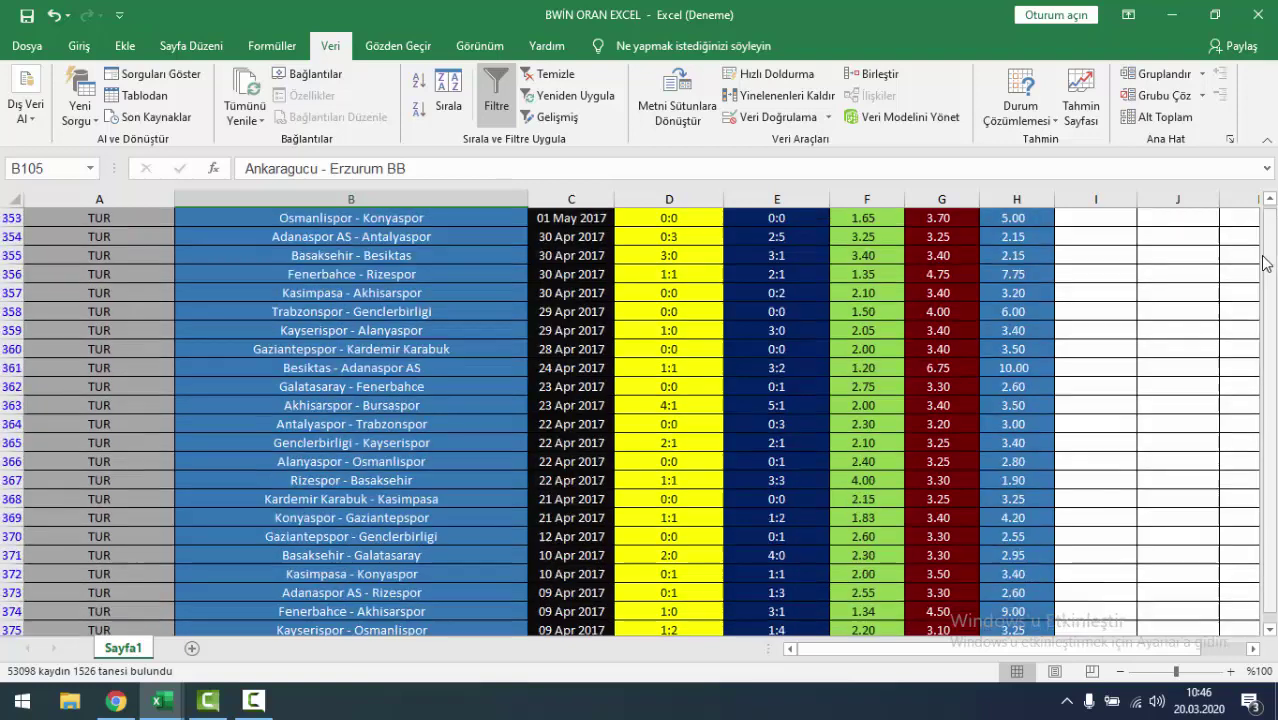
pyautogui.click(1270, 630)
pyautogui.click(571, 442)
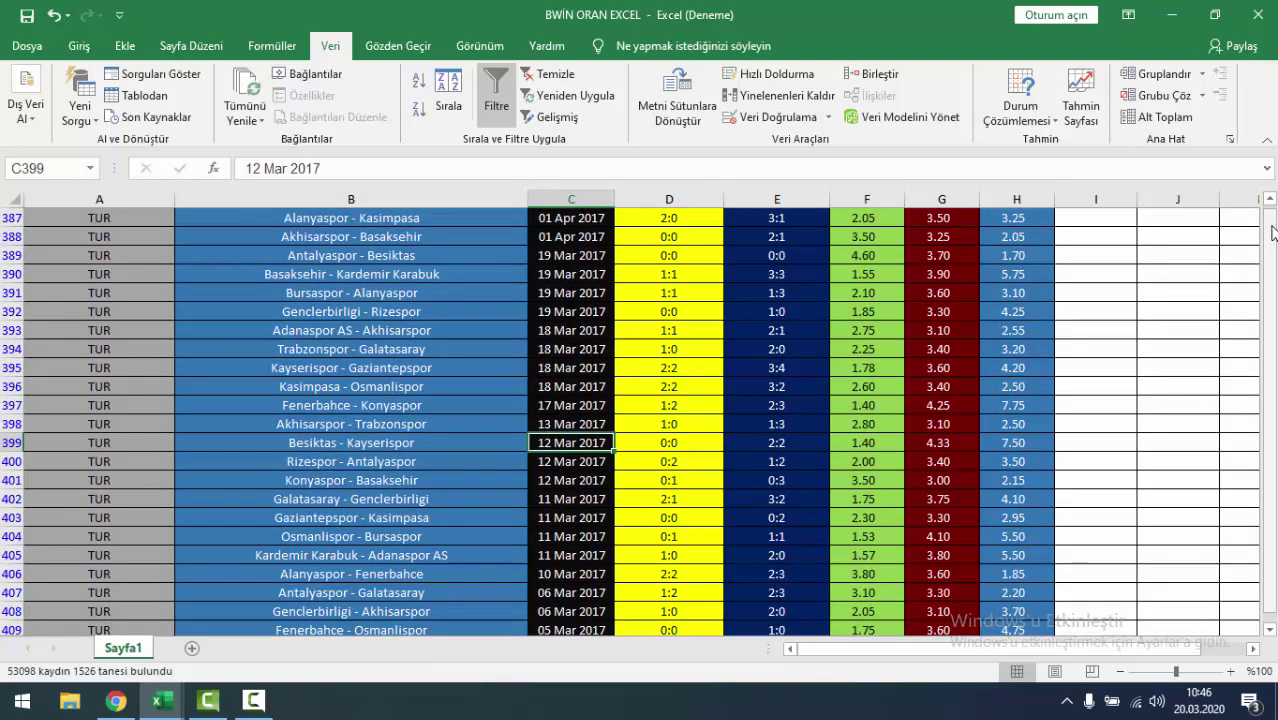
# - Select the column D half-time scores down to row 1527 and check the 17 Aug 2013 match
pyautogui.scroll(20, 1273, 267)
pyautogui.scroll(-20, 736, 542)
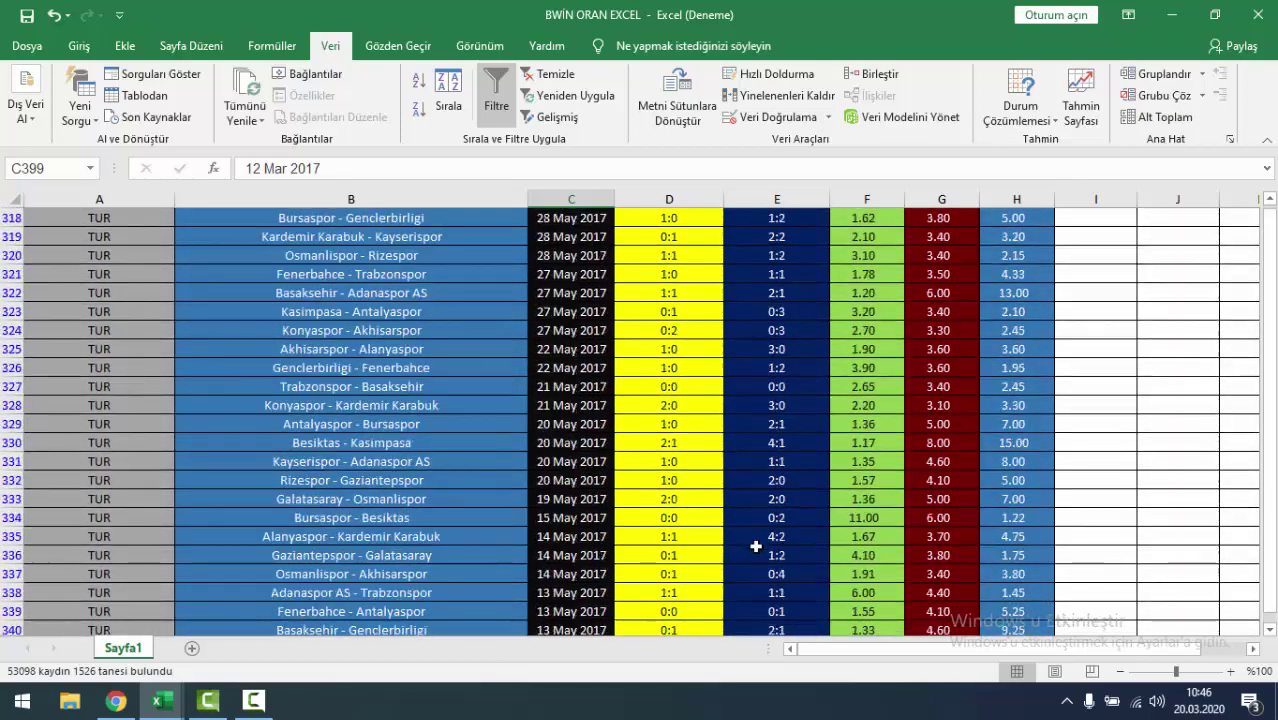
pyautogui.scroll(-20, 750, 544)
pyautogui.scroll(-20, 756, 546)
pyautogui.scroll(-20, 756, 546)
pyautogui.scroll(-20, 756, 546)
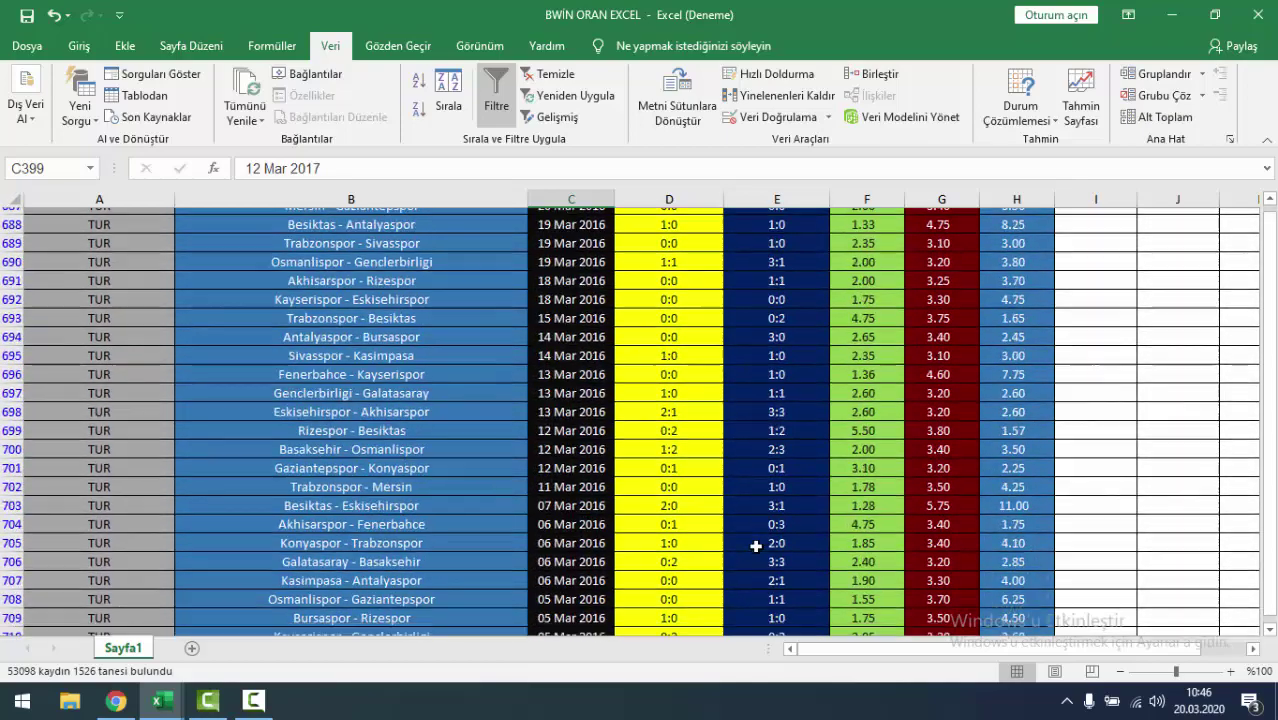
pyautogui.scroll(-20, 756, 546)
pyautogui.scroll(-20, 756, 546)
pyautogui.scroll(-20, 756, 546)
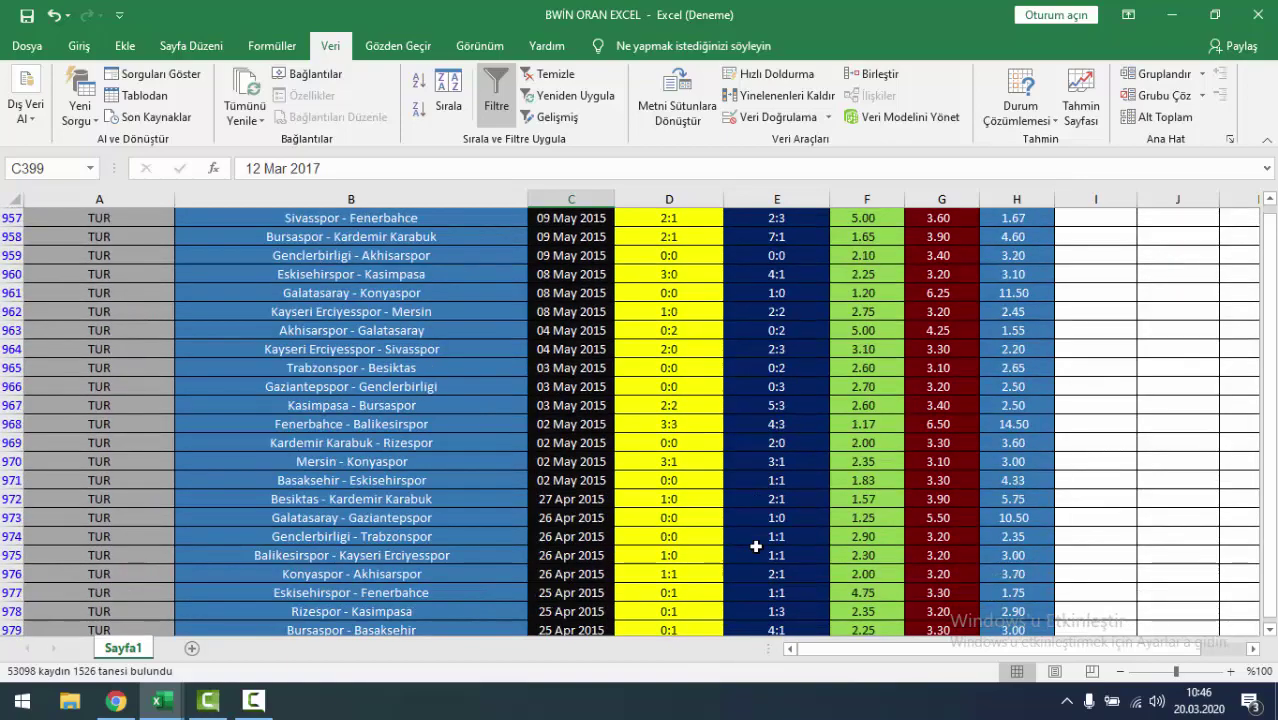
pyautogui.scroll(-20, 756, 546)
pyautogui.moveTo(670, 523); pyautogui.dragTo(724, 717)
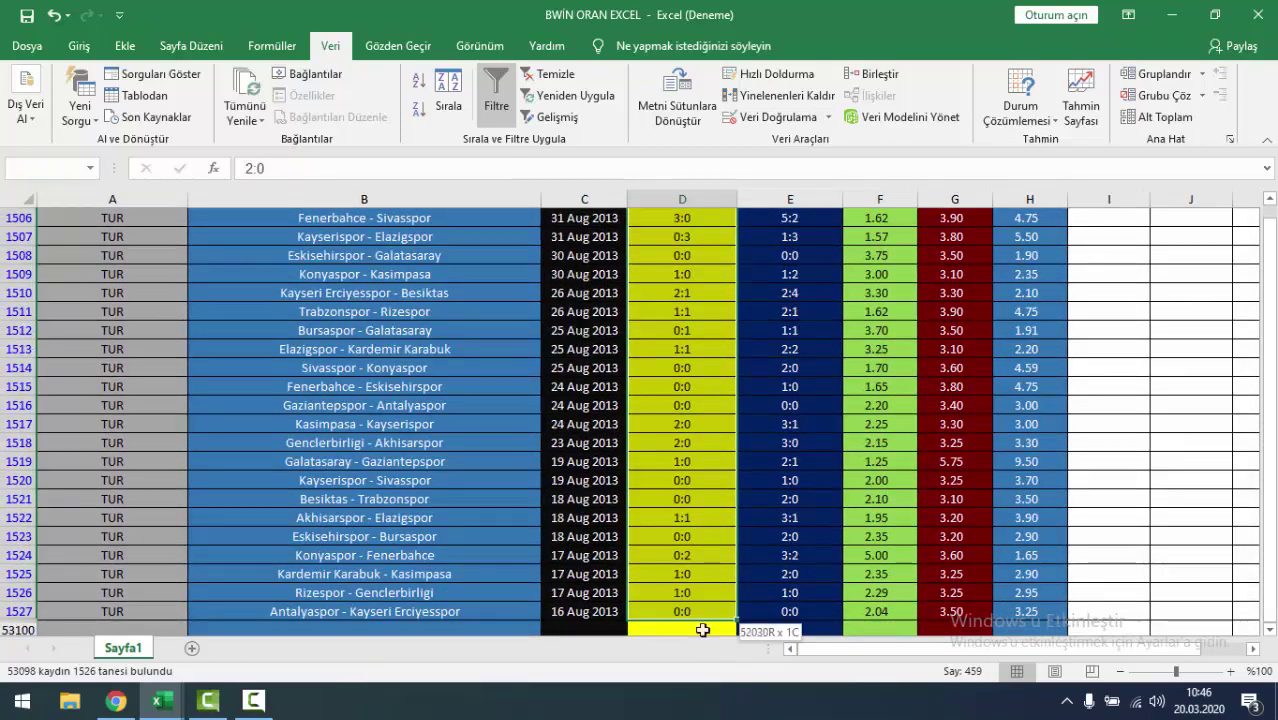
pyautogui.moveTo(703, 630); pyautogui.dragTo(692, 603)
pyautogui.click(573, 590)
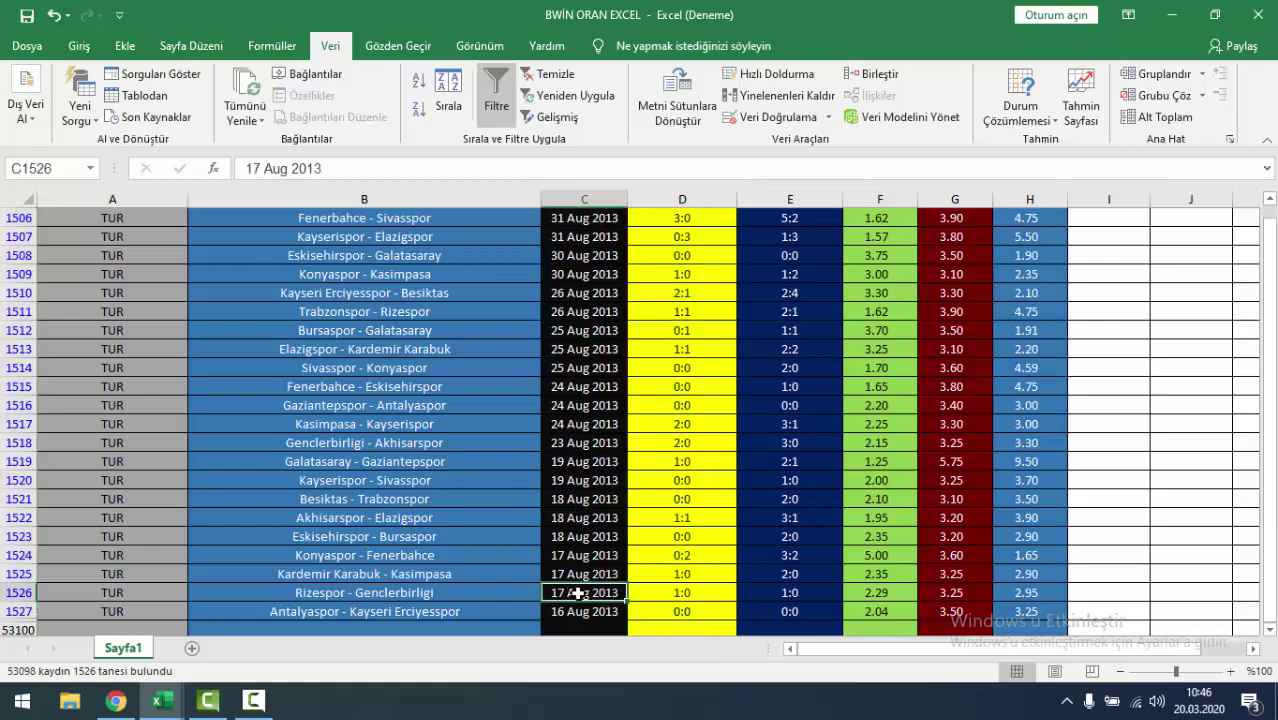
# - Return to the top of the sheet and clear the league filter with Temizle
pyautogui.scroll(1, 585, 590)
pyautogui.scroll(20, 600, 575)
pyautogui.scroll(10, 610, 565)
pyautogui.scroll(20, 626, 547)
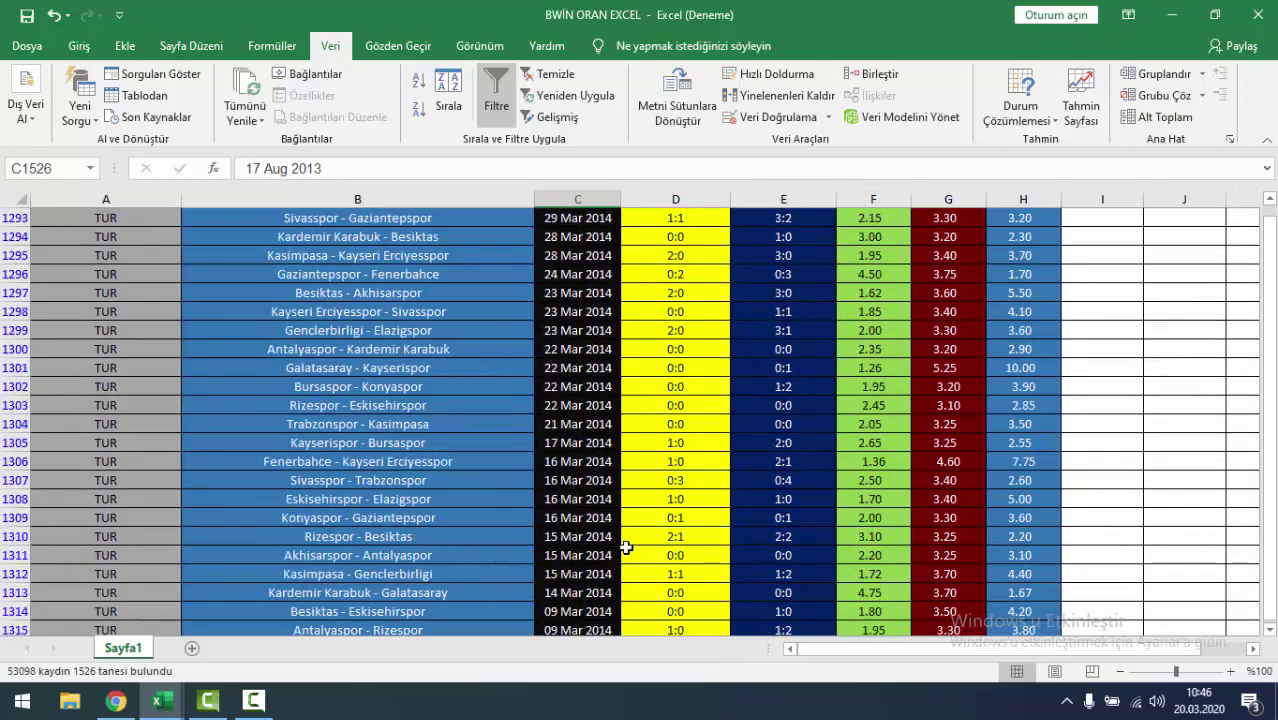
pyautogui.scroll(19, 626, 547)
pyautogui.scroll(20, 626, 547)
pyautogui.scroll(16, 626, 547)
pyautogui.scroll(20, 626, 547)
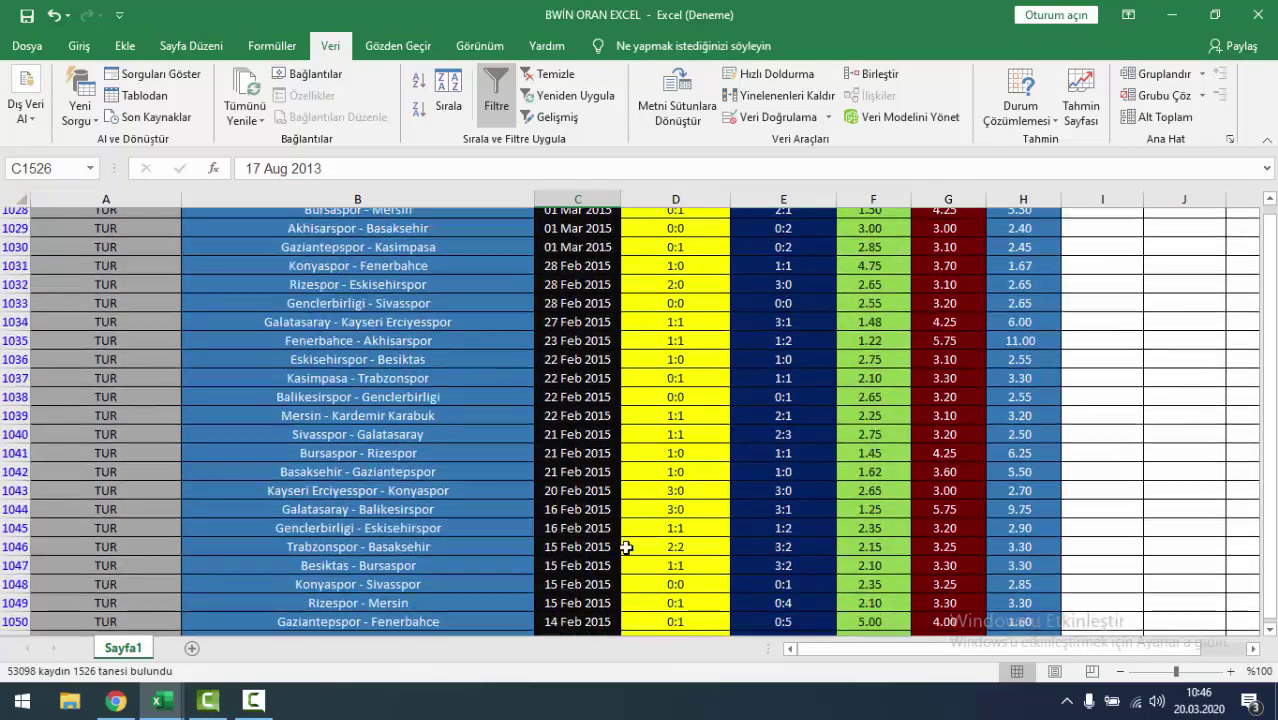
pyautogui.scroll(20, 626, 547)
pyautogui.scroll(20, 626, 547)
pyautogui.scroll(19, 1221, 260)
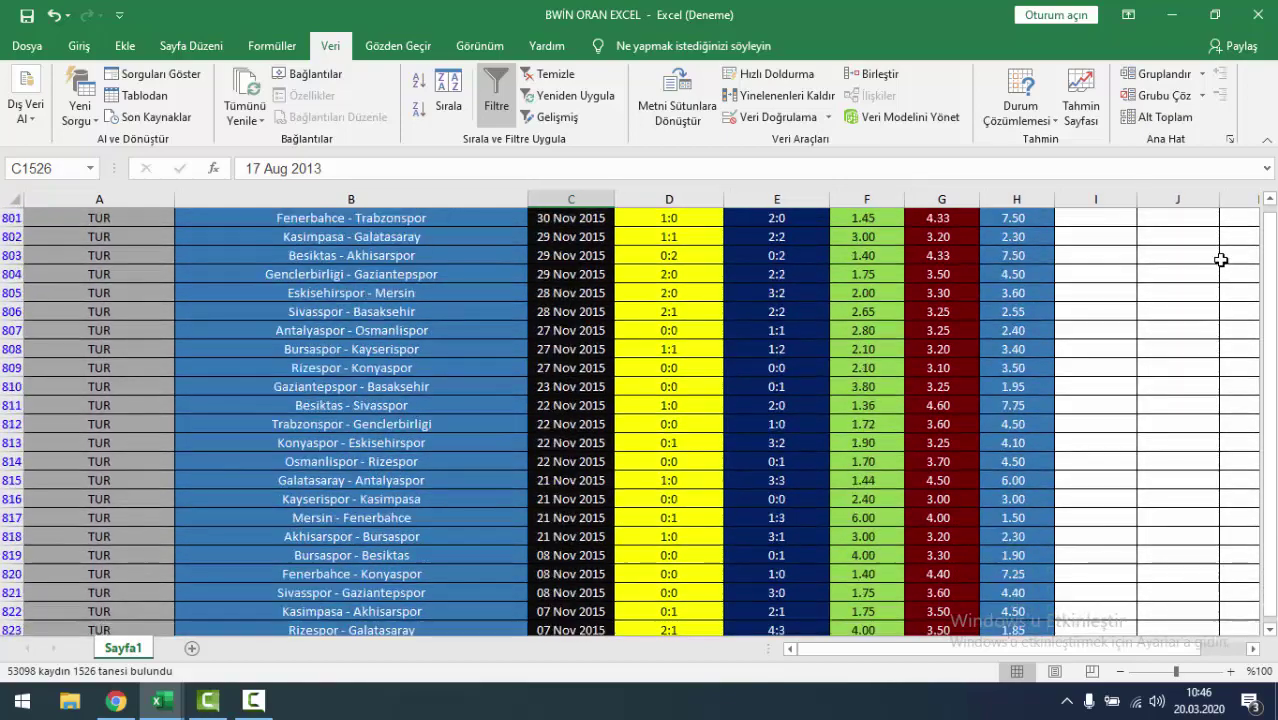
pyautogui.scroll(15, 1221, 260)
pyautogui.scroll(20, 1221, 260)
pyautogui.scroll(20, 1221, 260)
pyautogui.scroll(4, 1221, 260)
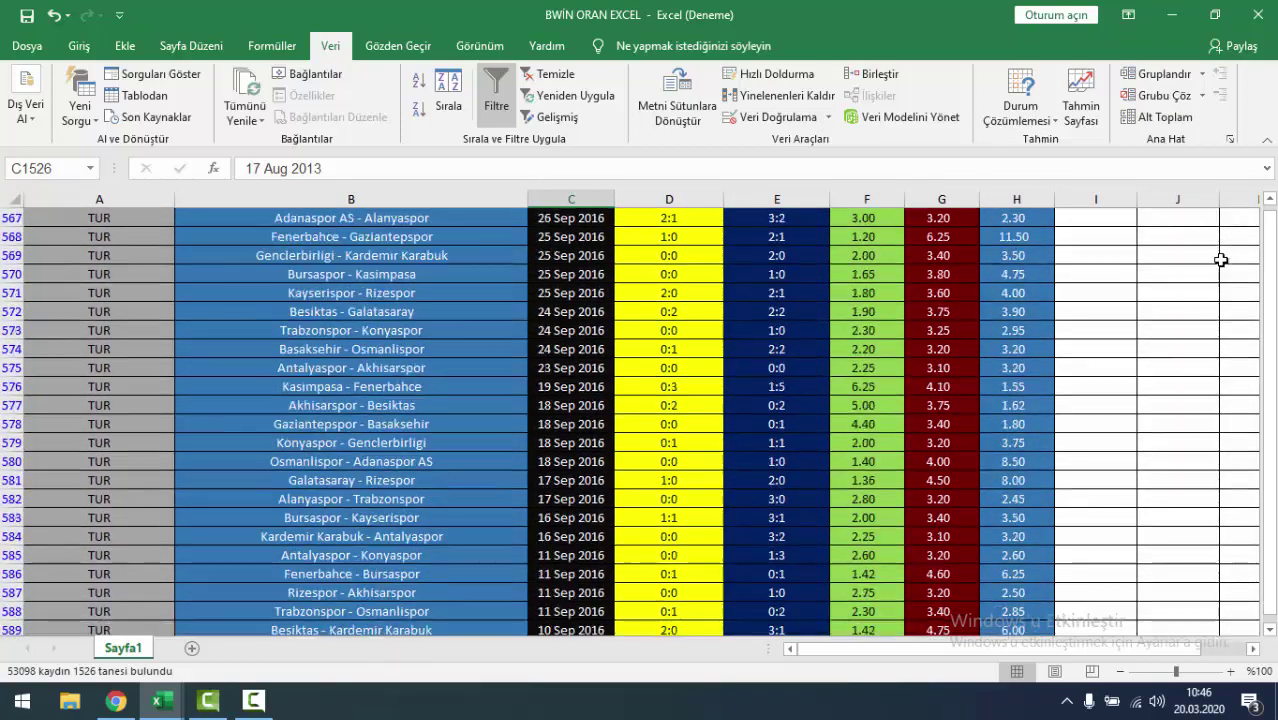
pyautogui.scroll(19, 1221, 260)
pyautogui.scroll(7, 1221, 260)
pyautogui.scroll(20, 1221, 260)
pyautogui.scroll(14, 1221, 260)
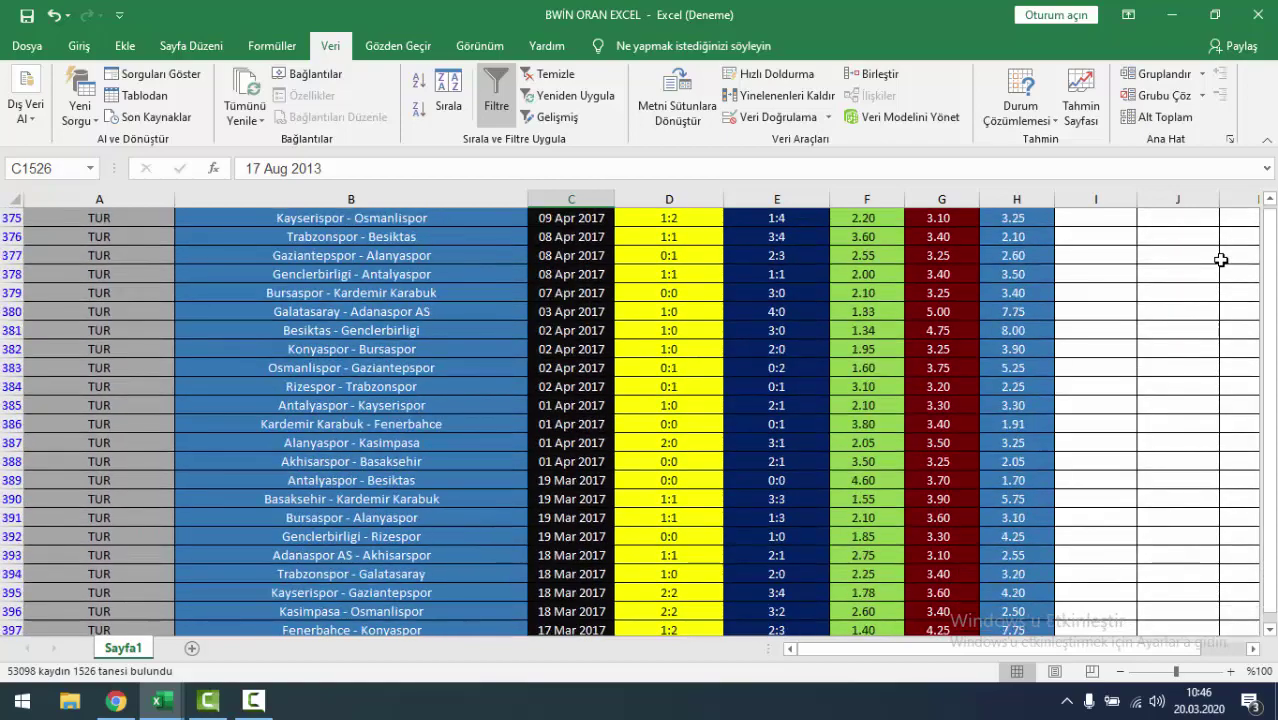
pyautogui.scroll(20, 1221, 260)
pyautogui.scroll(15, 1221, 260)
pyautogui.scroll(20, 1221, 260)
pyautogui.scroll(12, 1221, 260)
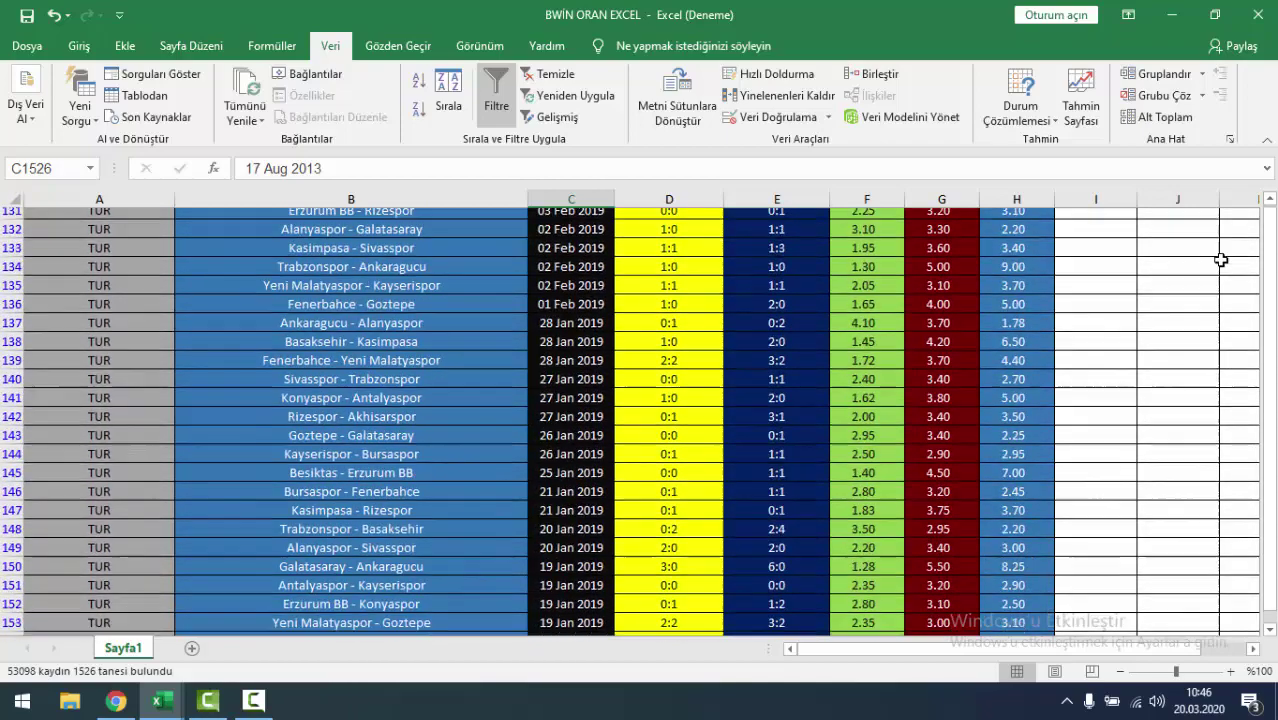
pyautogui.scroll(20, 1221, 260)
pyautogui.scroll(14, 1221, 260)
pyautogui.scroll(3, 1221, 260)
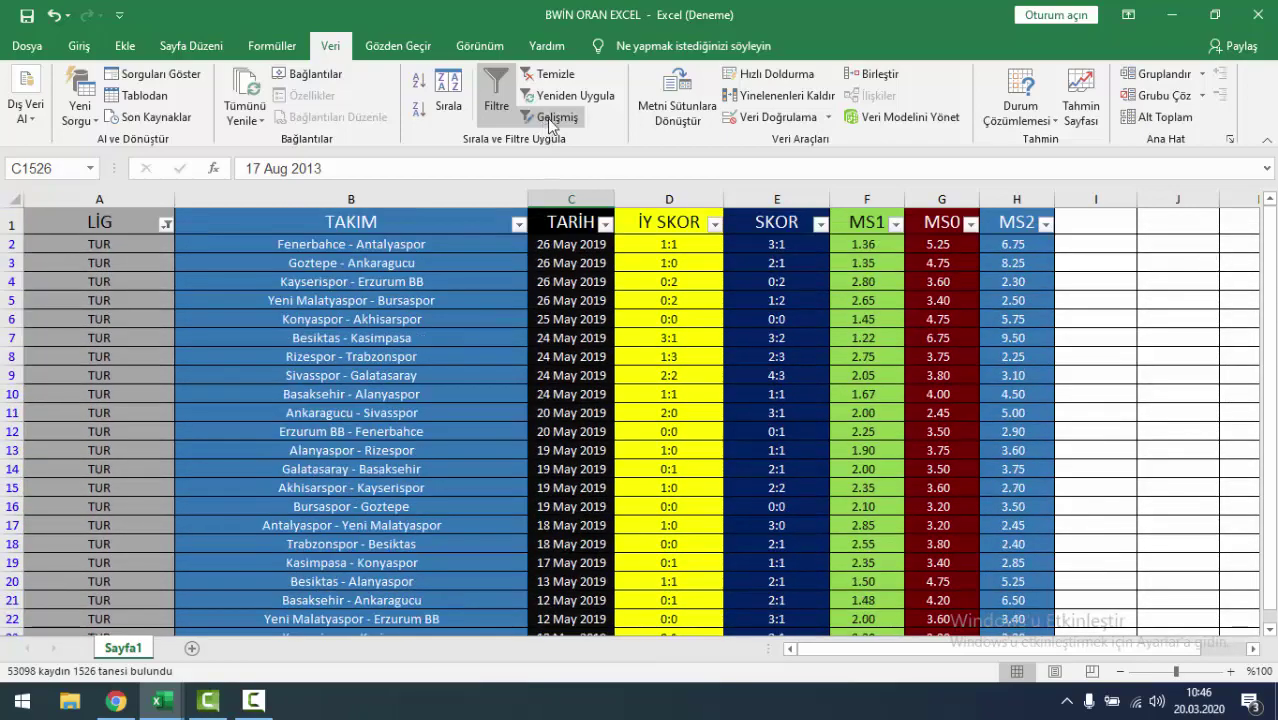
pyautogui.click(548, 74)
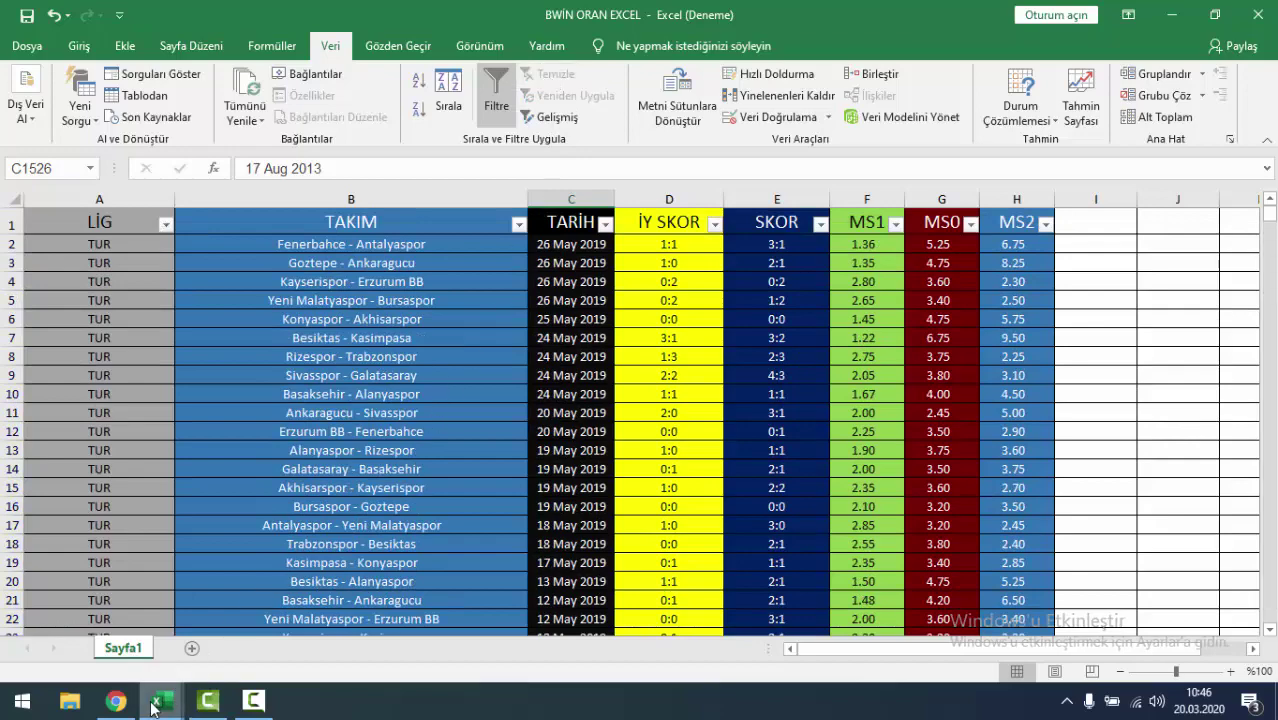
# - Open the Central Coast Mariners – Melbourne City match in a new OddsPortal tab to view its 1X2 odds
pyautogui.click(116, 700)
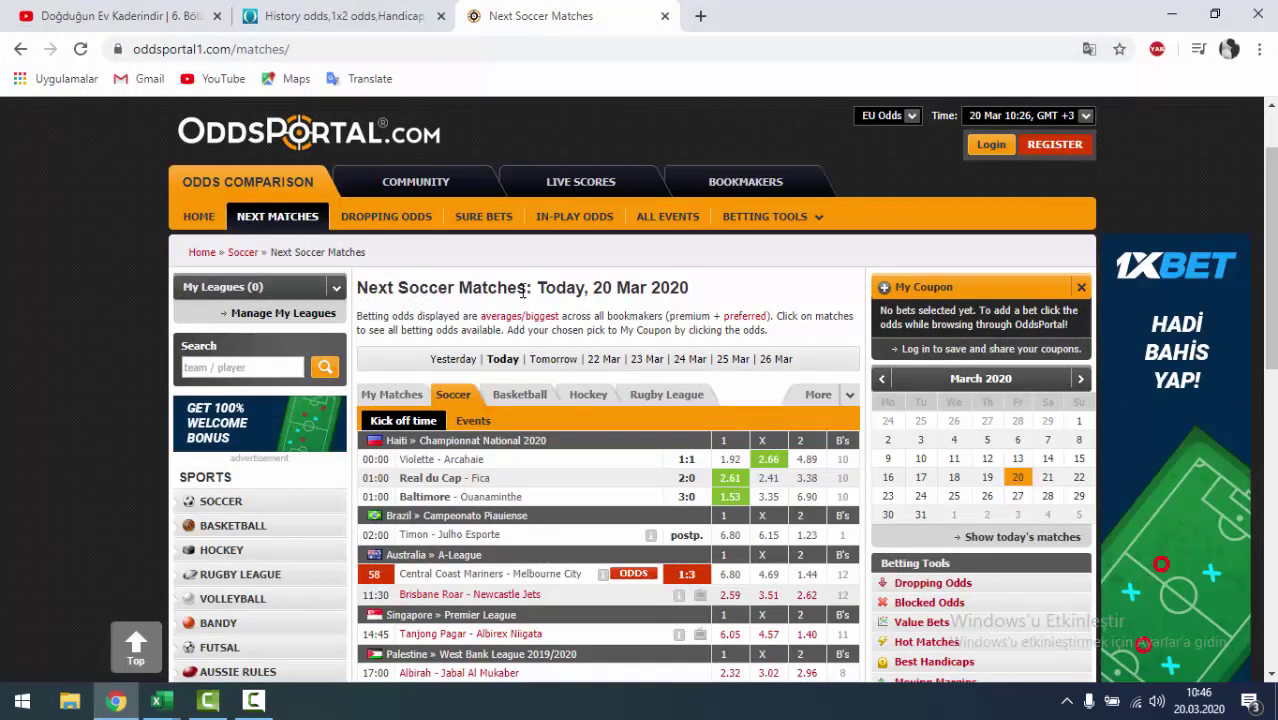
pyautogui.scroll(-2, 522, 290)
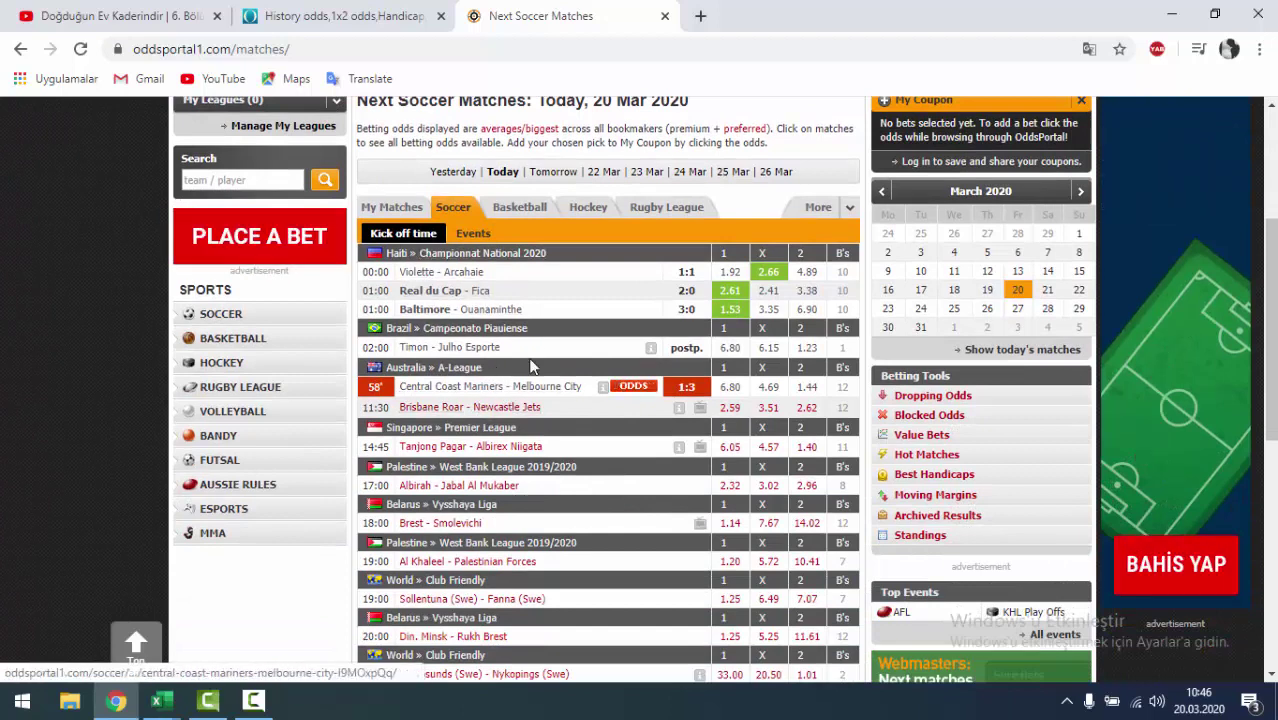
pyautogui.middleClick(503, 395)
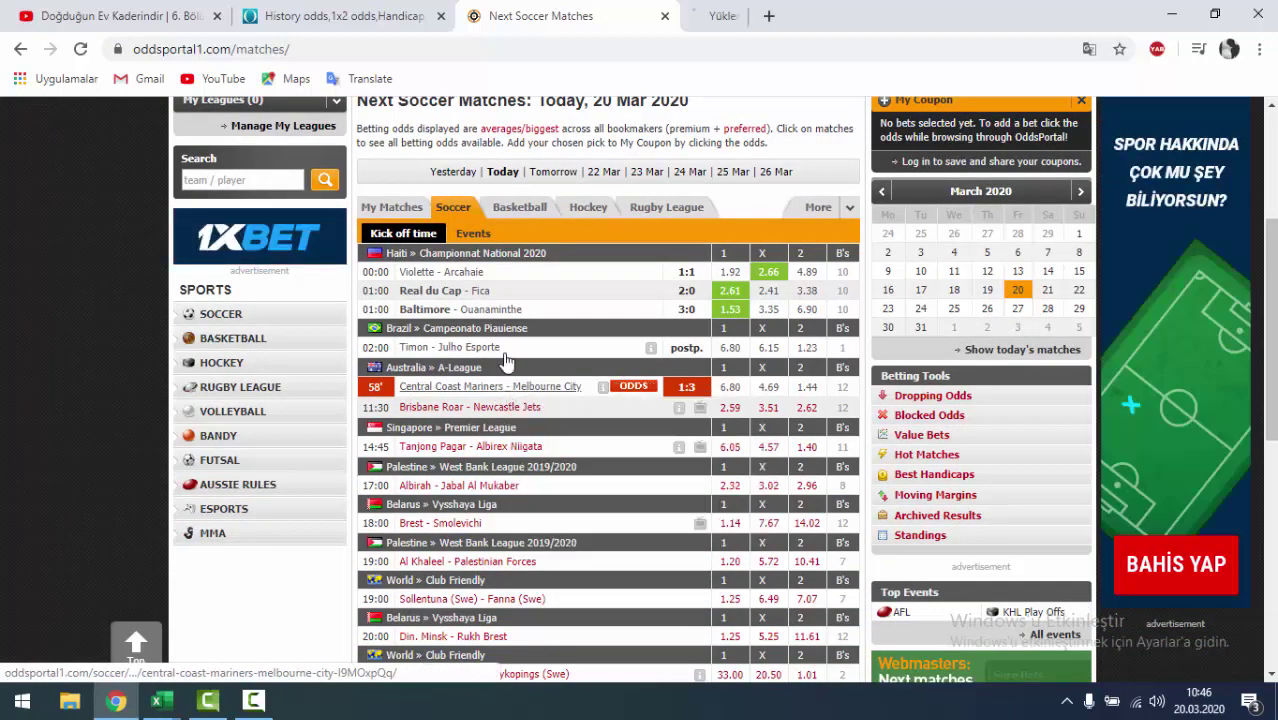
pyautogui.click(698, 12)
pyautogui.click(600, 12)
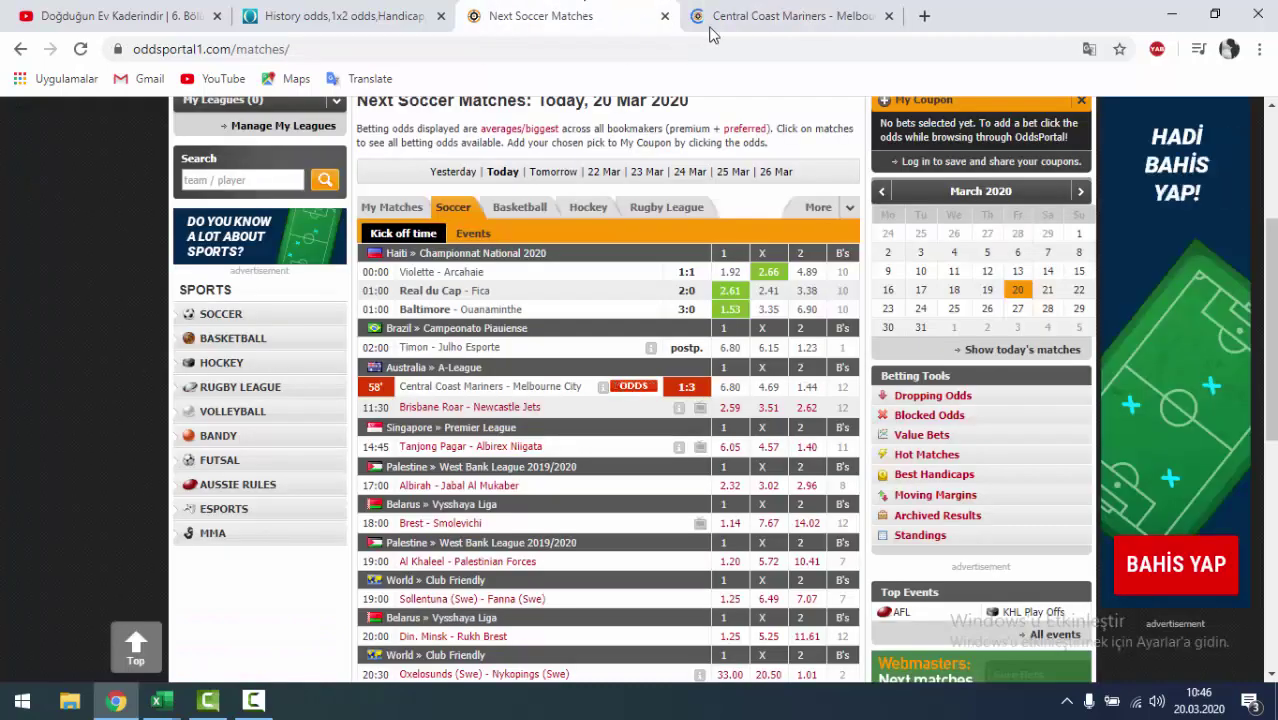
pyautogui.click(735, 12)
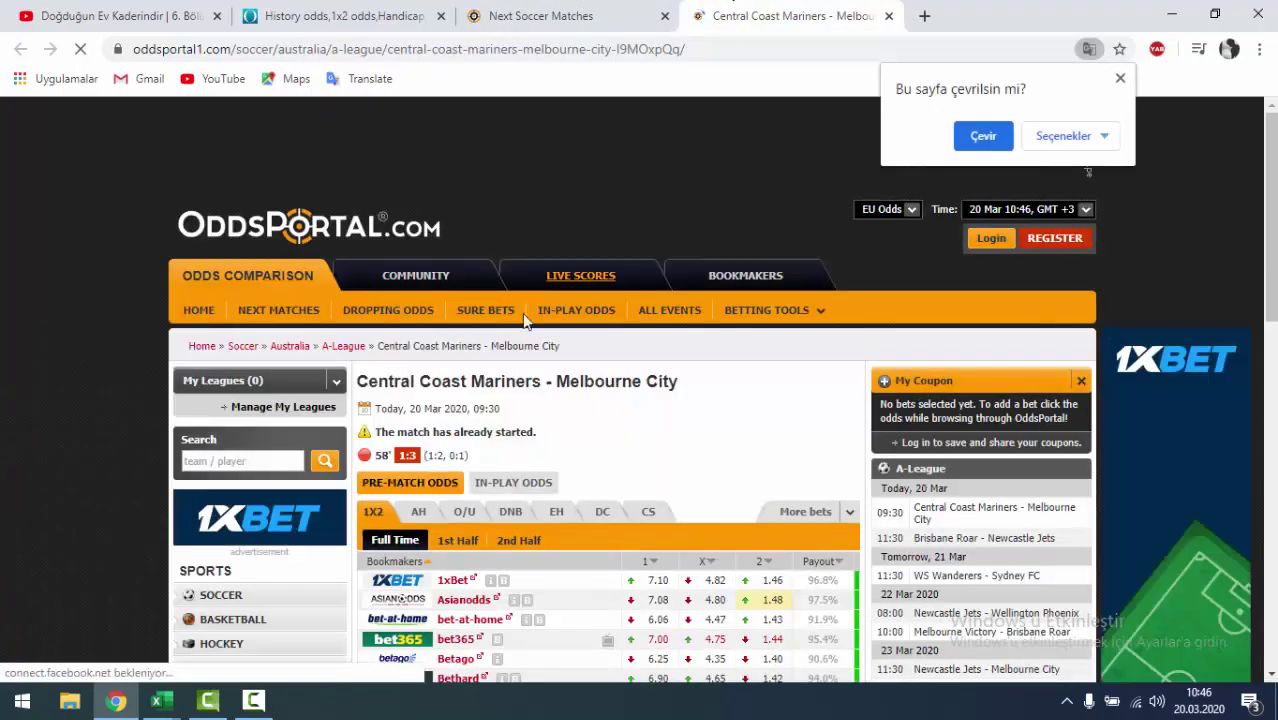
pyautogui.scroll(-2, 553, 432)
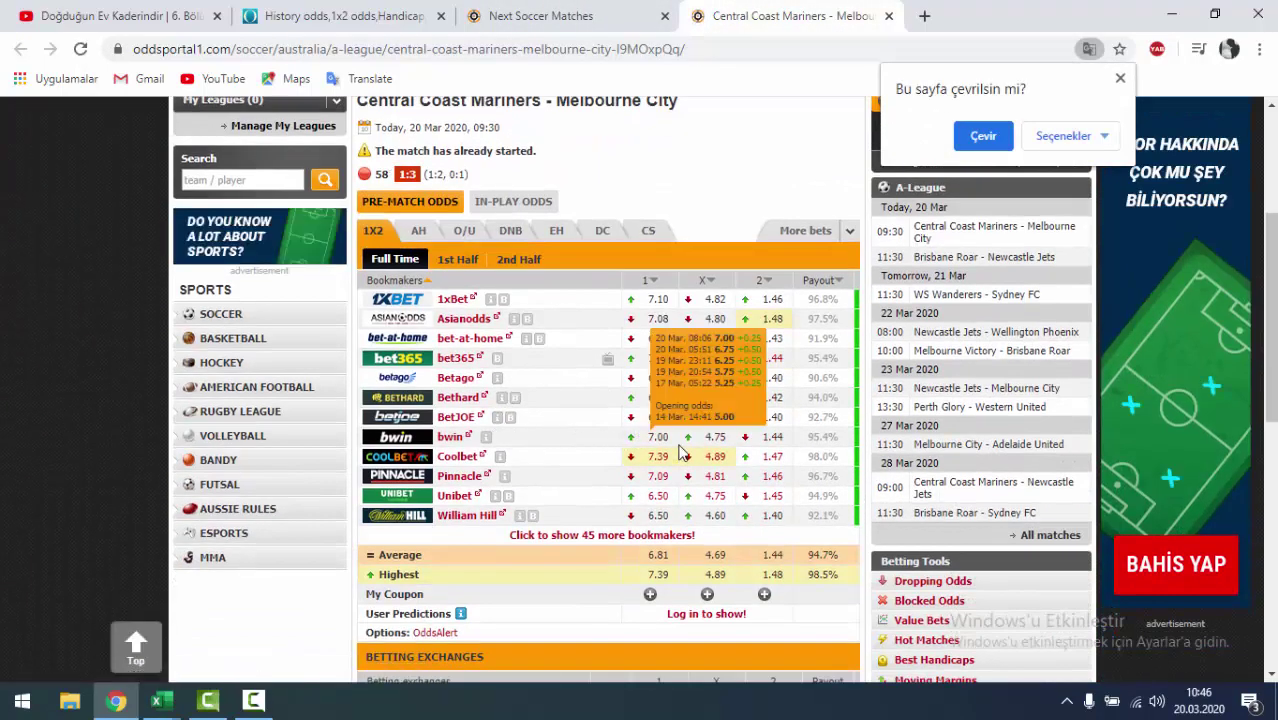
# - Back in BWİN ORAN EXCEL, filter the MS1 column to 7.00
pyautogui.click(157, 701)
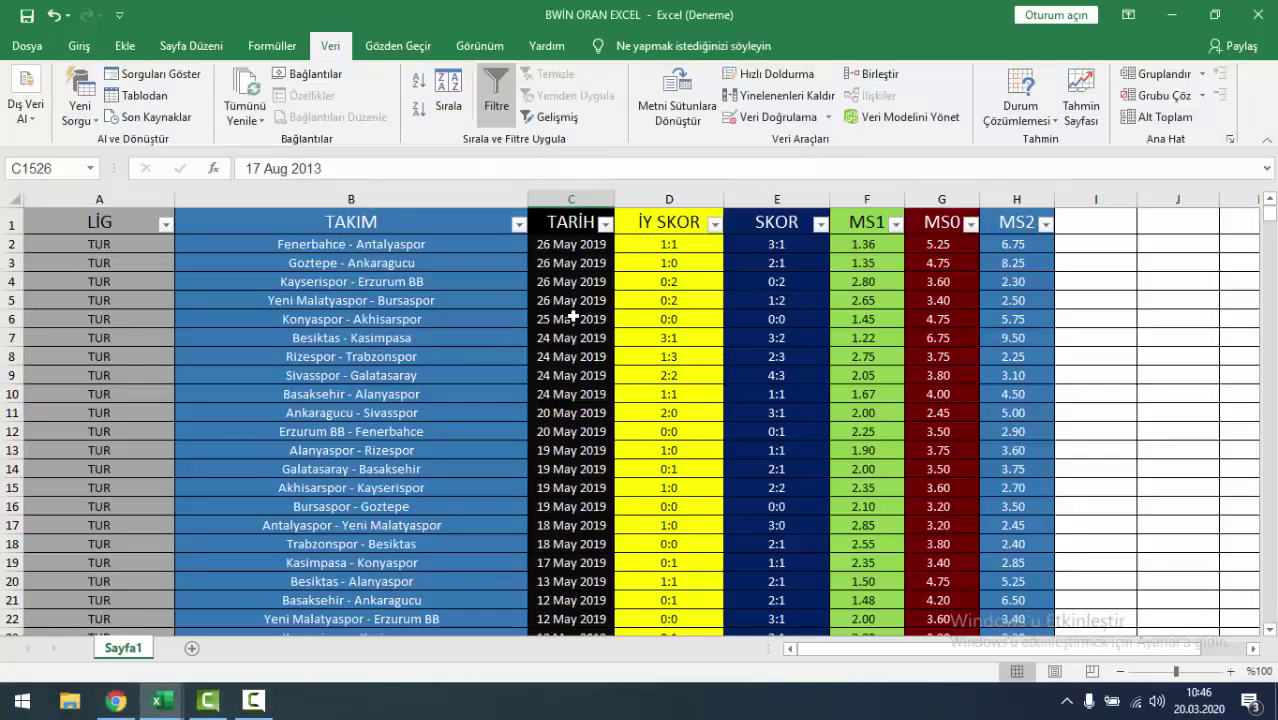
pyautogui.click(897, 225)
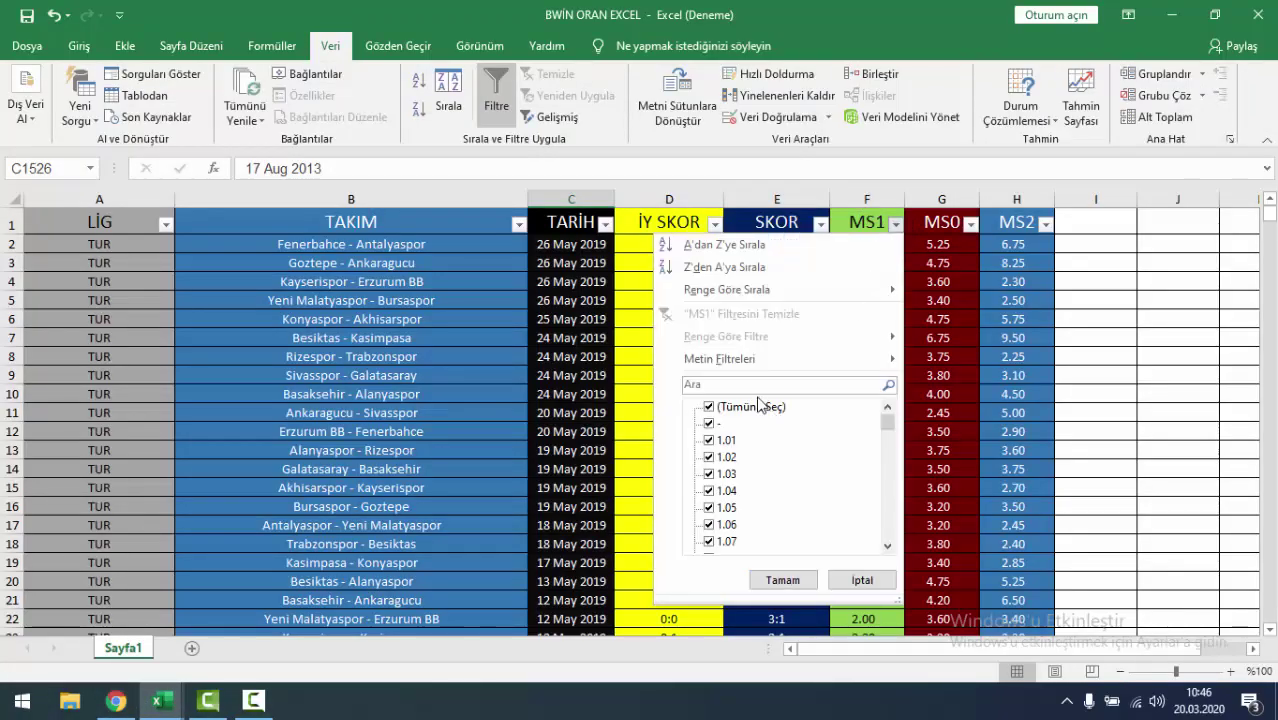
pyautogui.write('7')
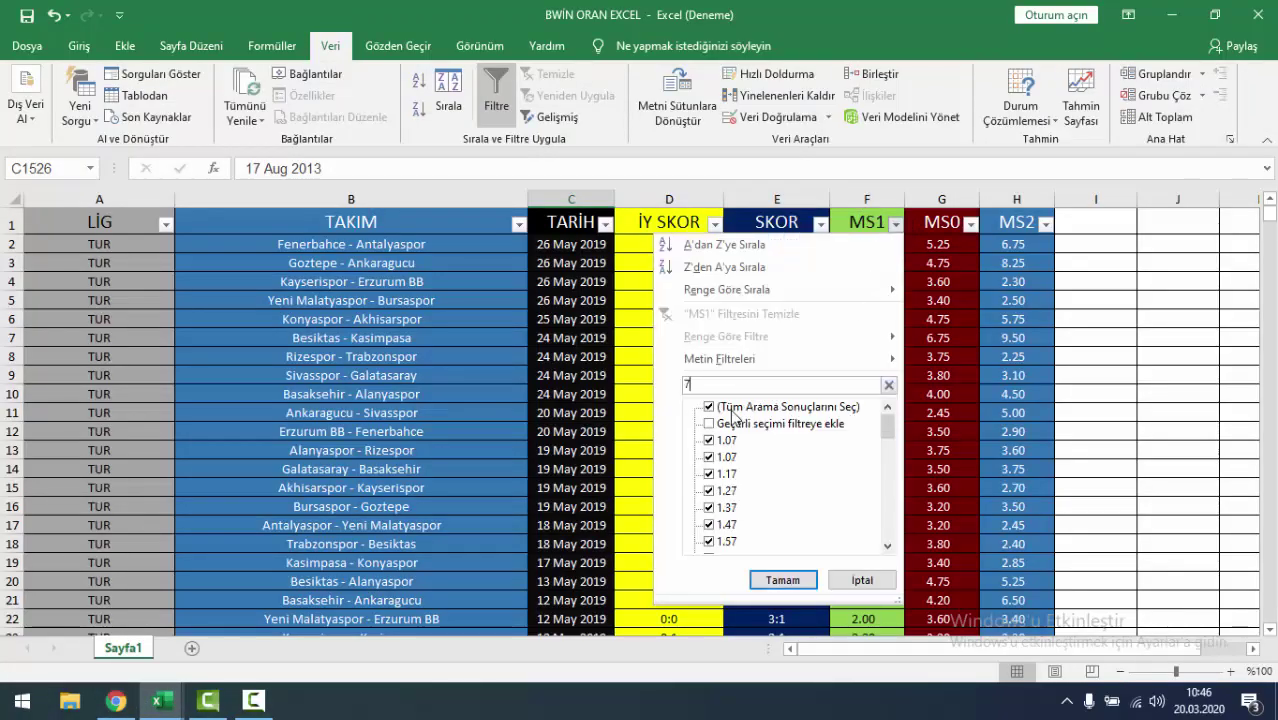
pyautogui.click(750, 407)
pyautogui.scroll(-3, 757, 491)
pyautogui.scroll(-5, 757, 491)
pyautogui.scroll(-1, 757, 491)
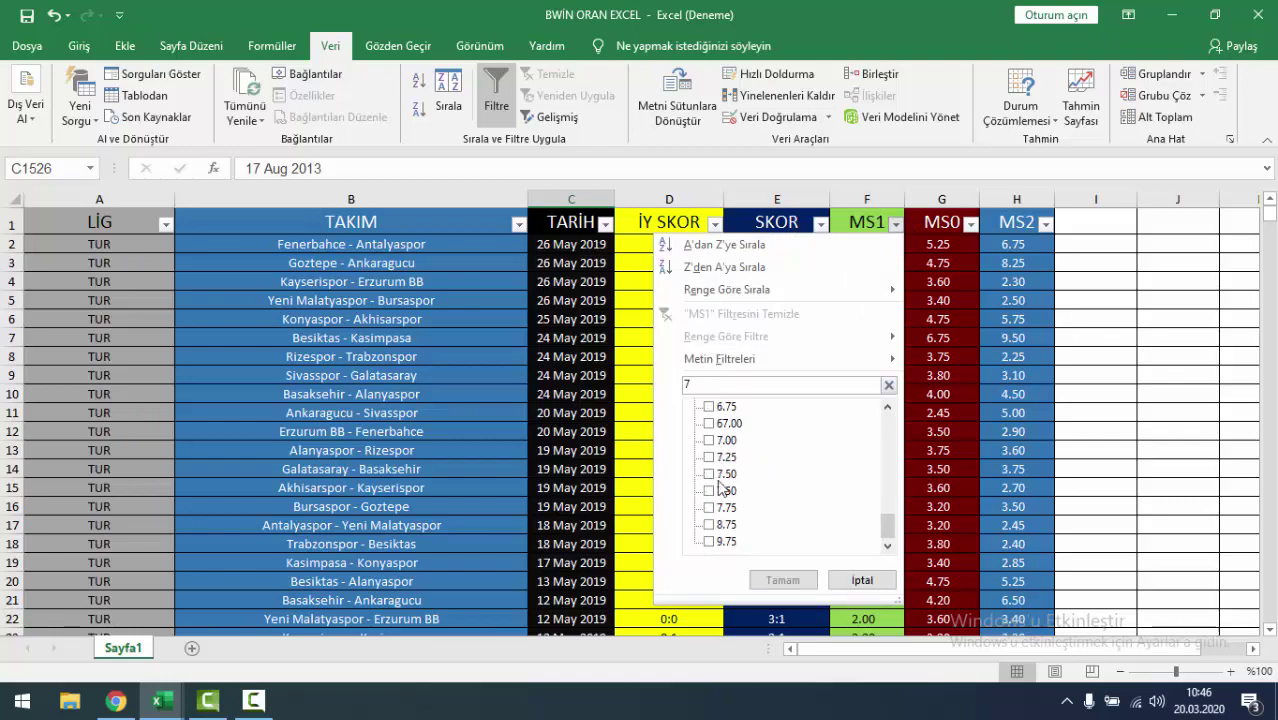
pyautogui.click(711, 440)
pyautogui.click(780, 580)
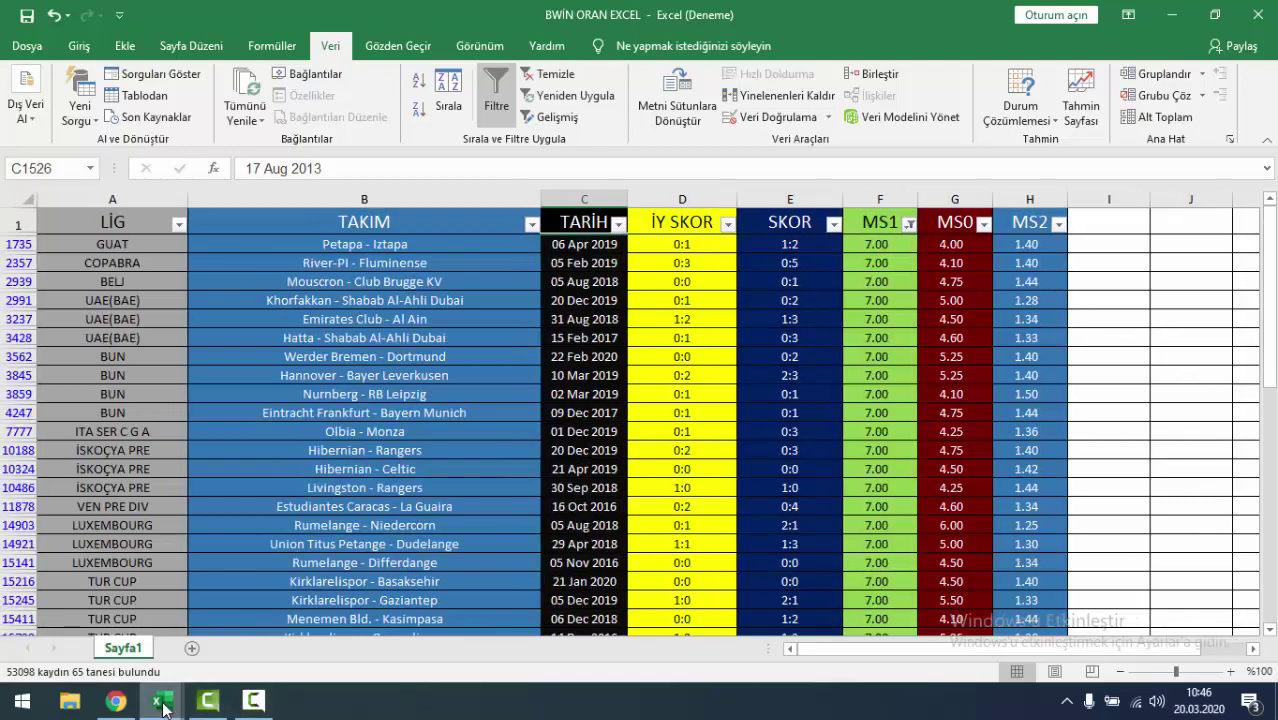
# - Filter the MS0 column to 4.75
pyautogui.click(118, 703)
pyautogui.click(157, 703)
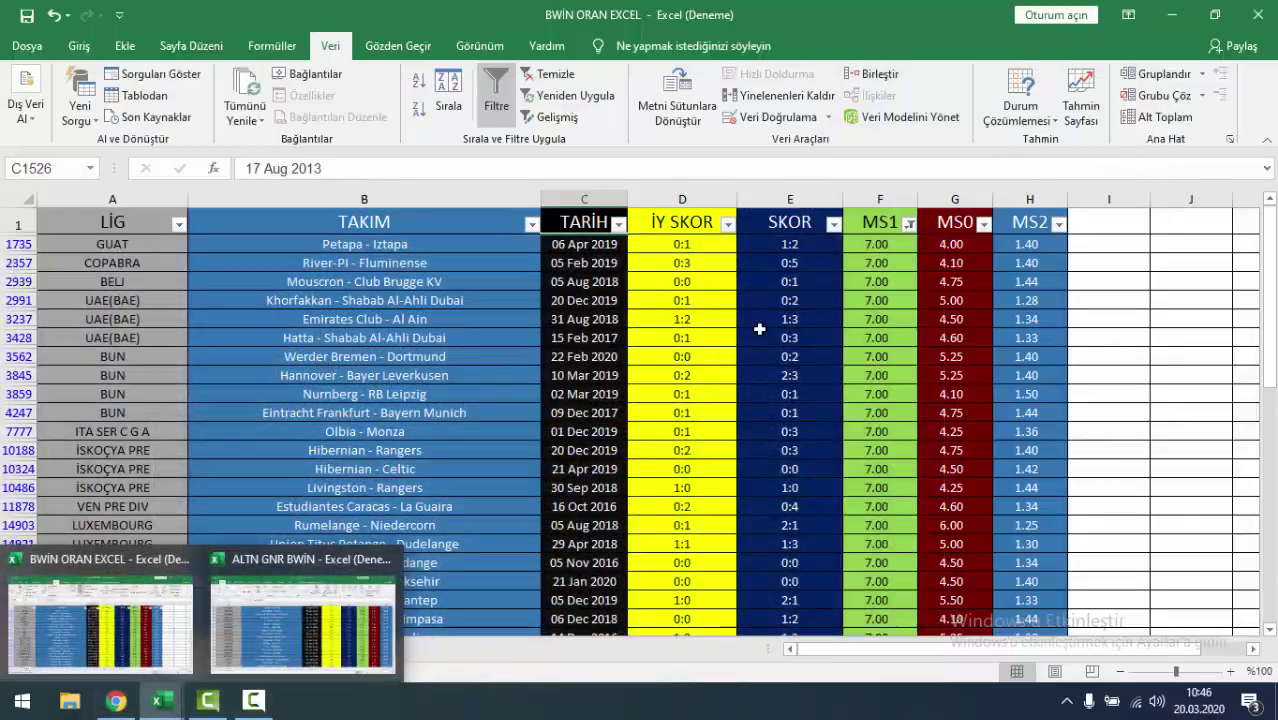
pyautogui.click(100, 655)
pyautogui.click(985, 224)
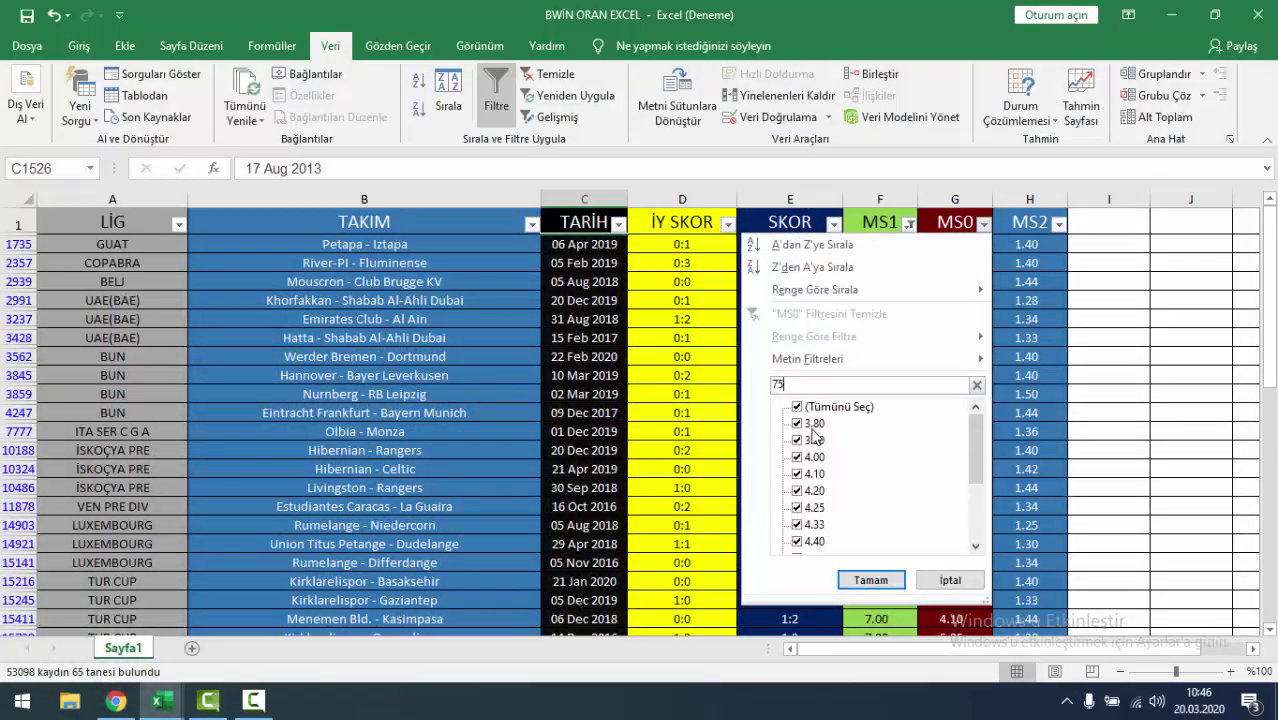
pyautogui.click(870, 580)
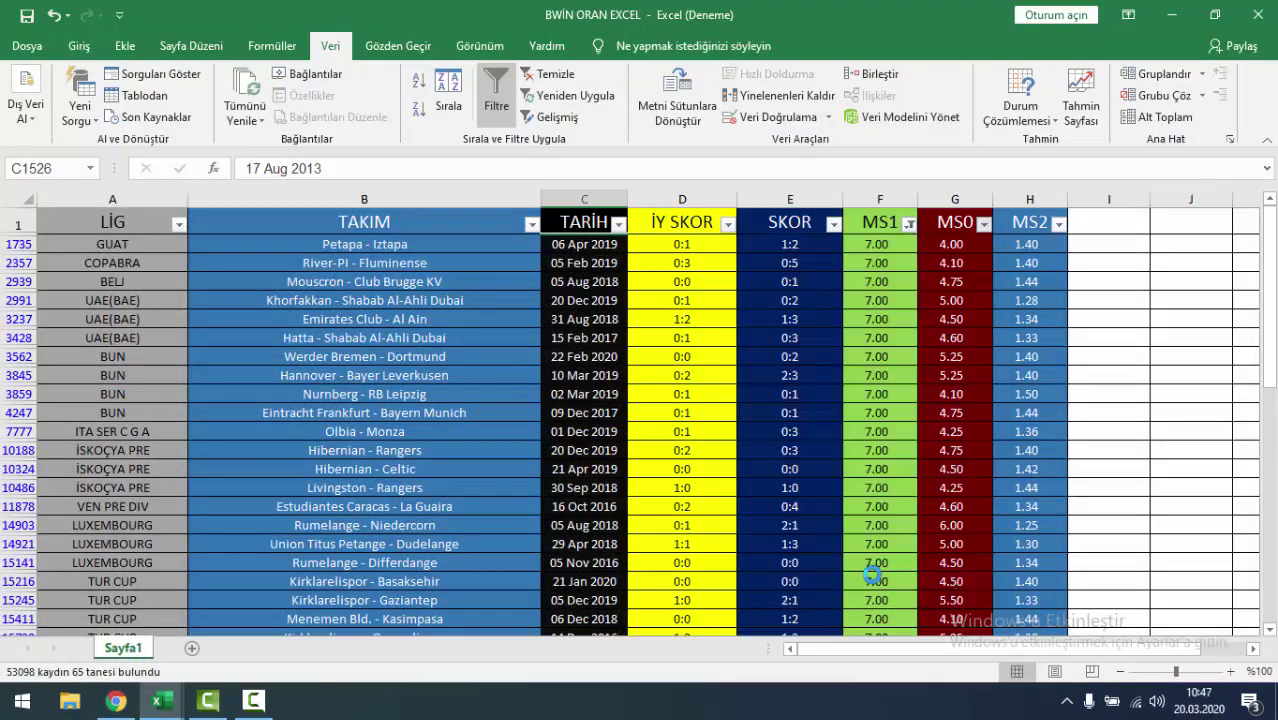
# - Filter the MS2 column to 1.44, leaving two matches
pyautogui.click(1058, 224)
pyautogui.write('44')
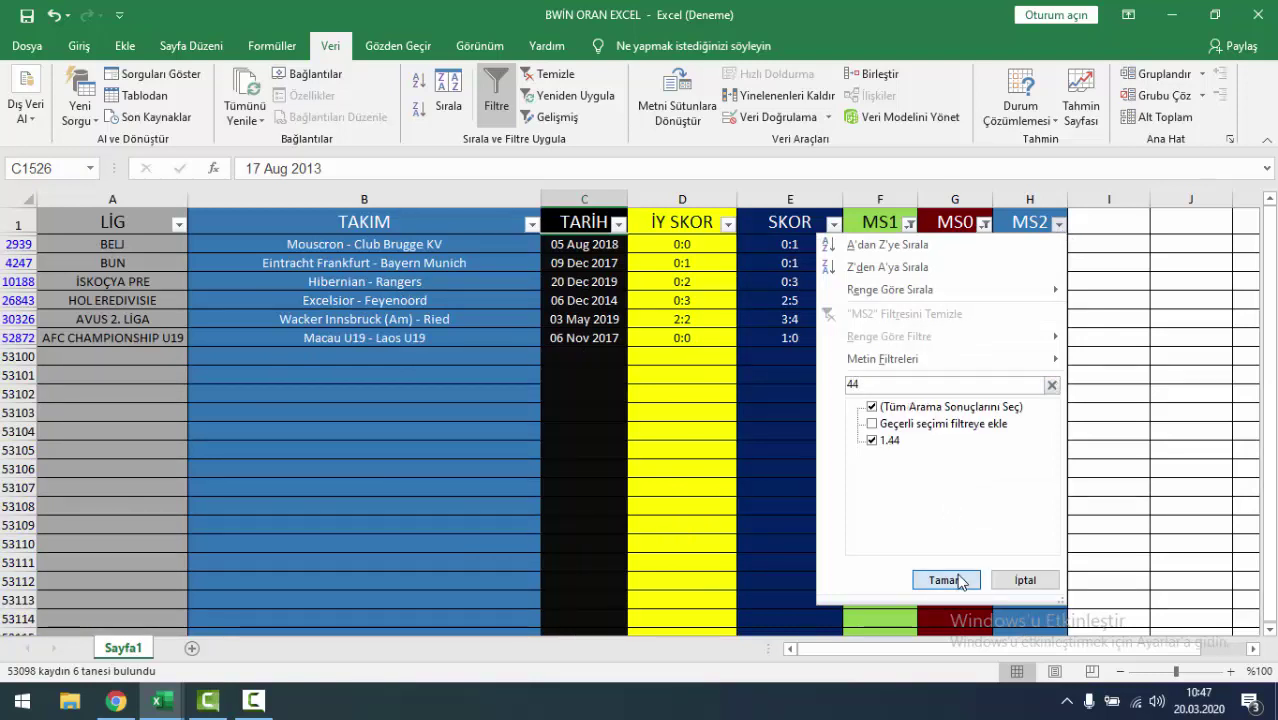
pyautogui.click(945, 580)
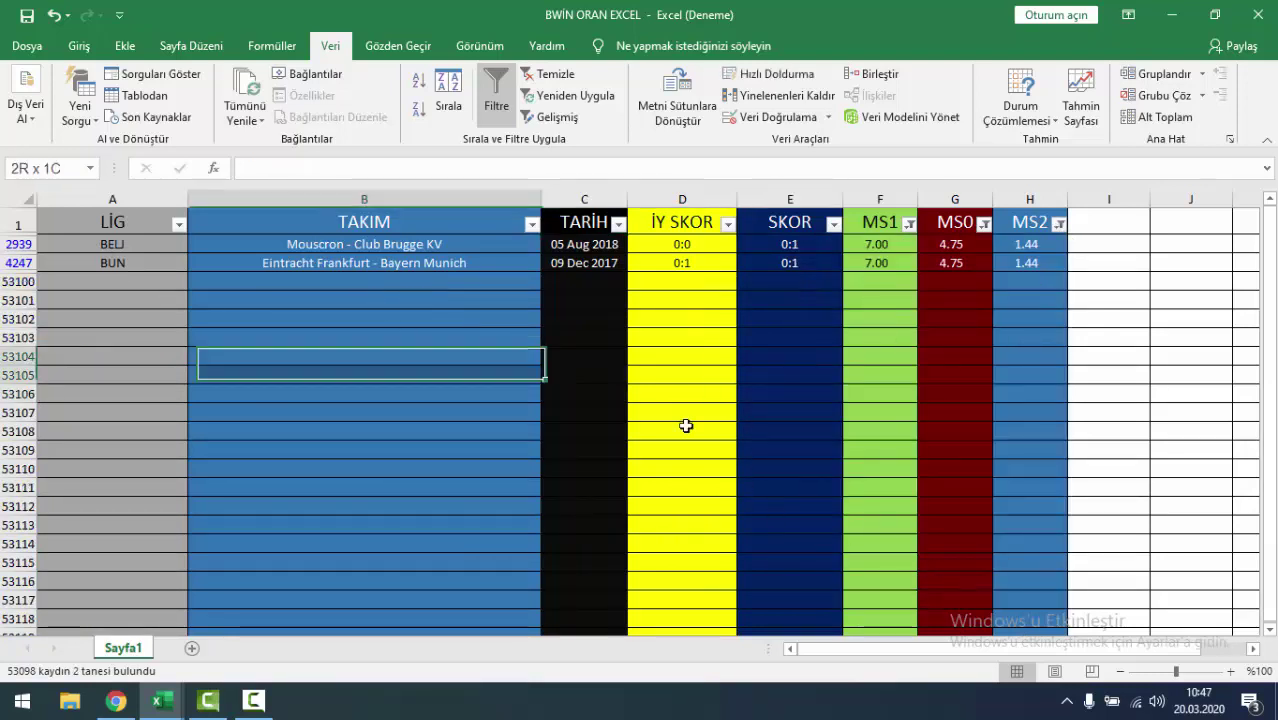
pyautogui.moveTo(400, 336); pyautogui.dragTo(970, 450)
# - Select the two filtered matches' dates, half-time and full-time scores and MS1 odds to compare them
pyautogui.click(860, 308)
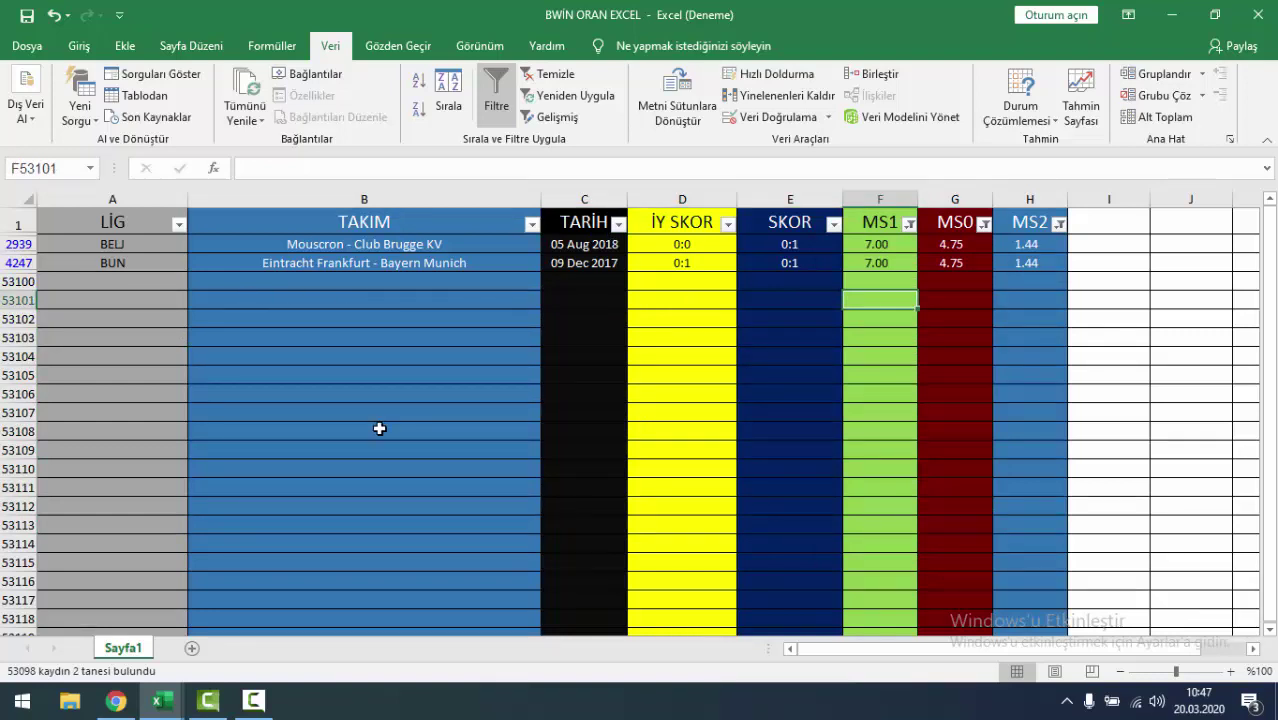
pyautogui.moveTo(389, 416); pyautogui.dragTo(675, 305)
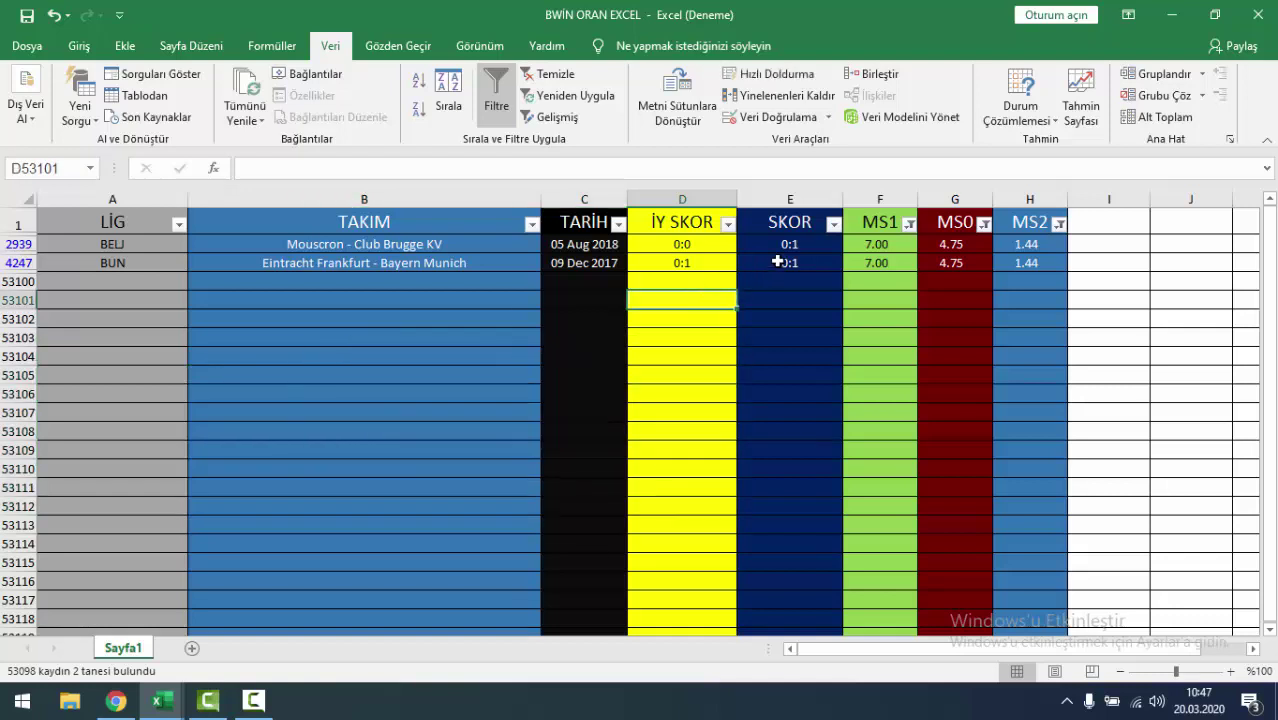
pyautogui.moveTo(785, 248)
pyautogui.mouseDown()
pyautogui.moveTo(866, 281)
pyautogui.moveTo(765, 264)
pyautogui.moveTo(1020, 258)
pyautogui.mouseUp()
pyautogui.click(656, 369)
pyautogui.click(836, 360)
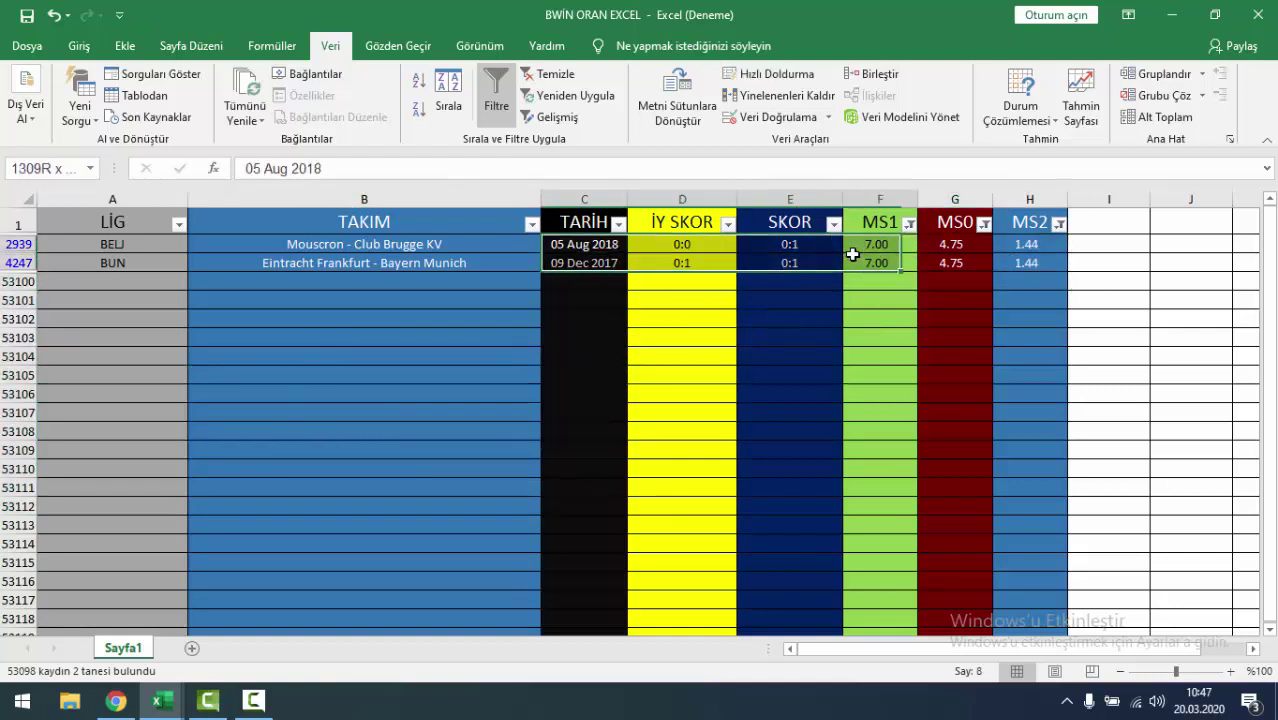
pyautogui.moveTo(608, 245); pyautogui.dragTo(765, 351)
pyautogui.moveTo(827, 251); pyautogui.dragTo(815, 346)
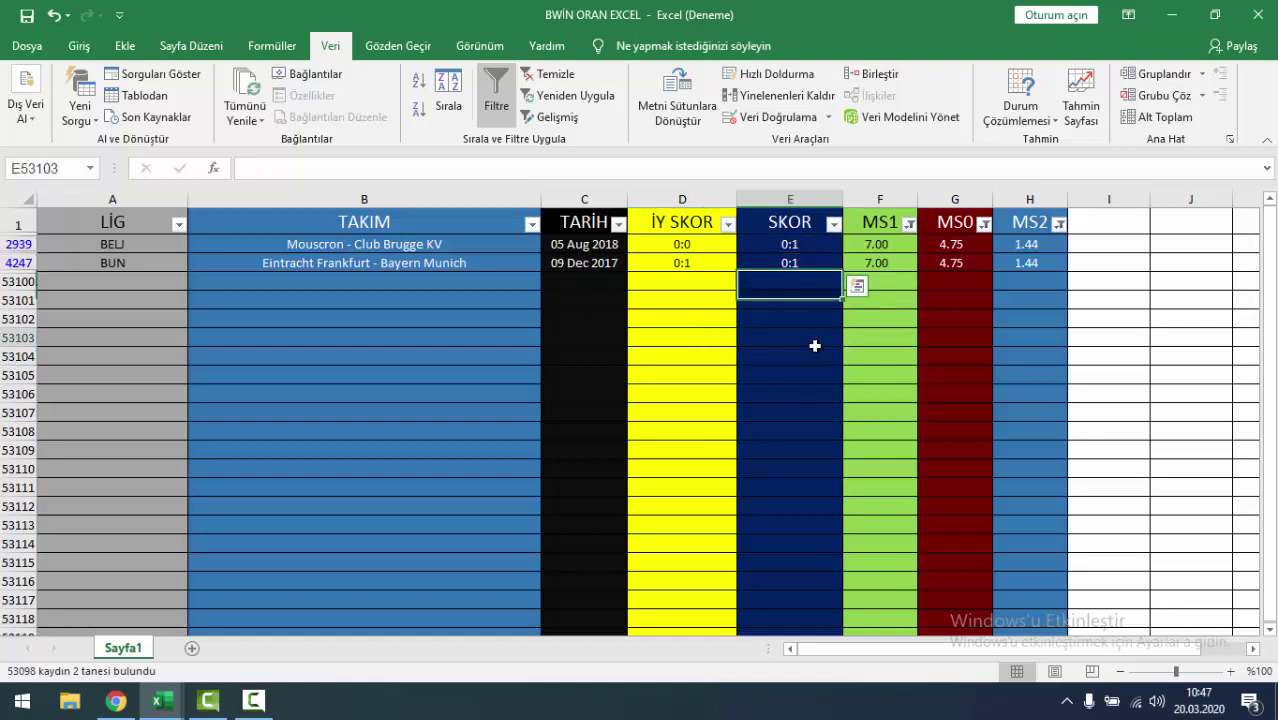
pyautogui.click(790, 225)
pyautogui.moveTo(790, 262); pyautogui.dragTo(702, 282)
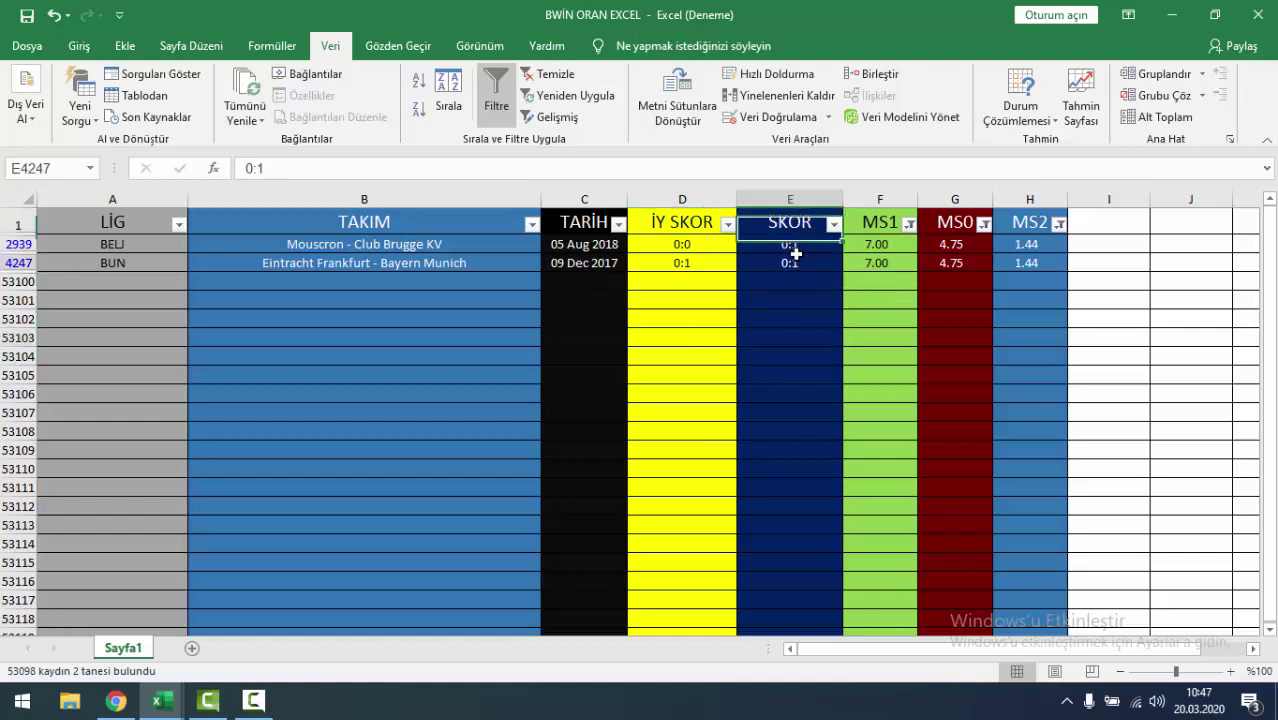
pyautogui.click(706, 391)
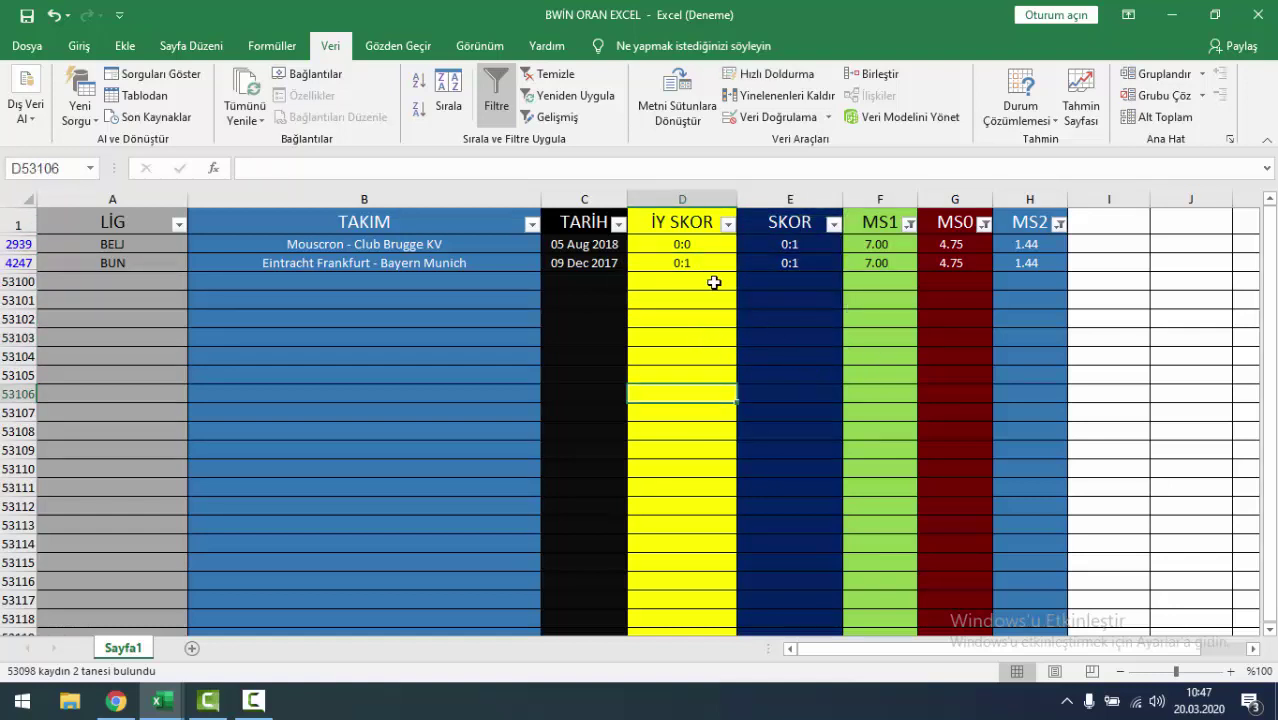
# - Read both matches' full-time scores (0:1), then return to the Central Coast Mariners odds page
pyautogui.moveTo(700, 262); pyautogui.dragTo(687, 246)
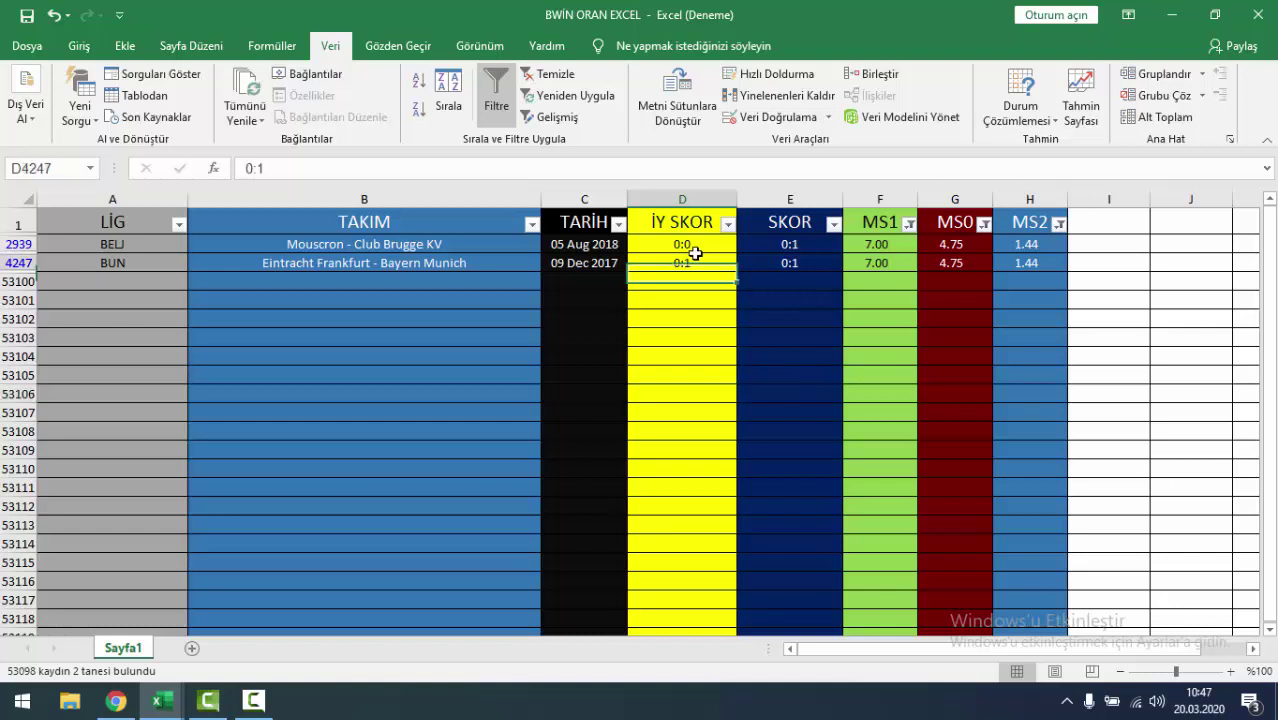
pyautogui.click(704, 319)
pyautogui.moveTo(769, 244); pyautogui.dragTo(799, 297)
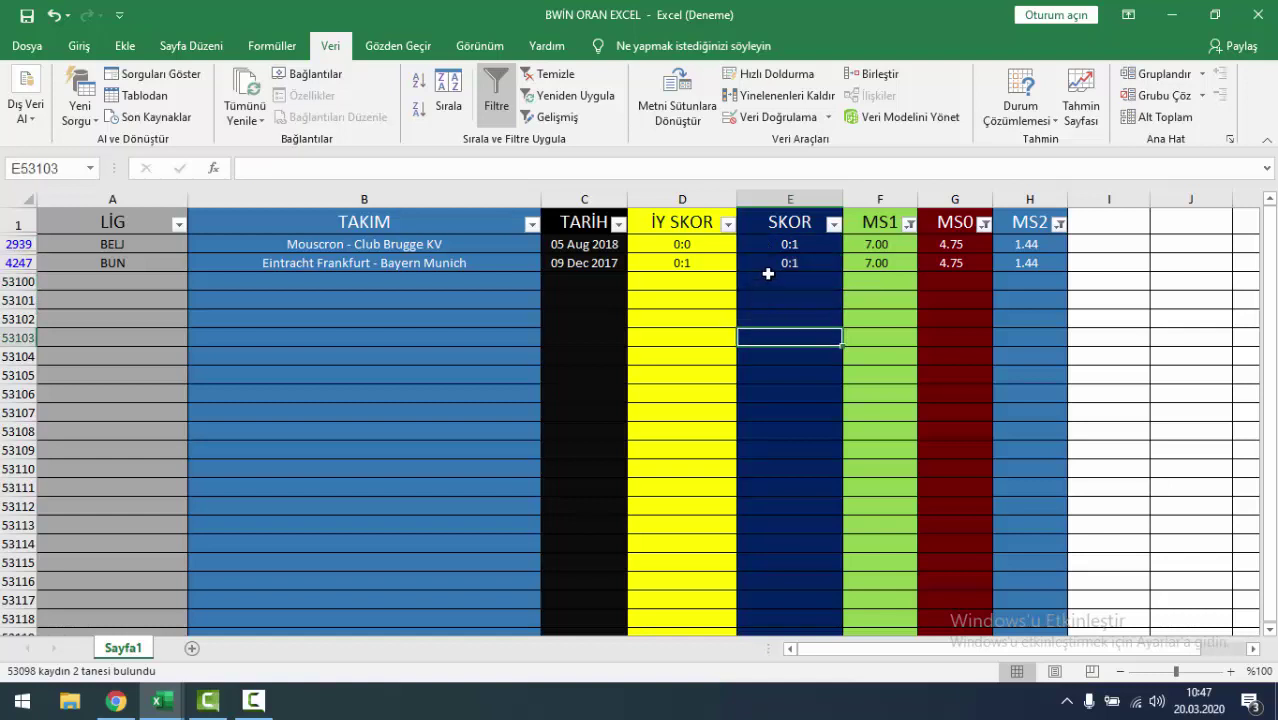
pyautogui.click(757, 351)
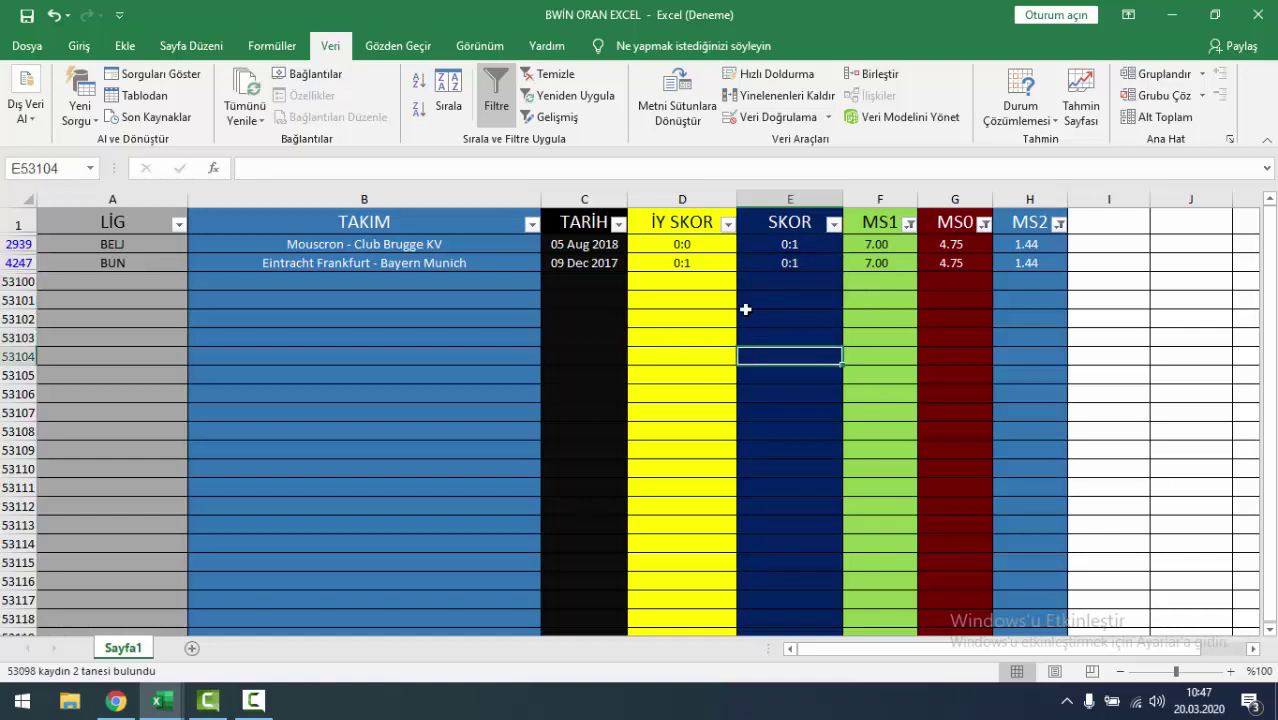
pyautogui.moveTo(770, 244); pyautogui.dragTo(765, 264)
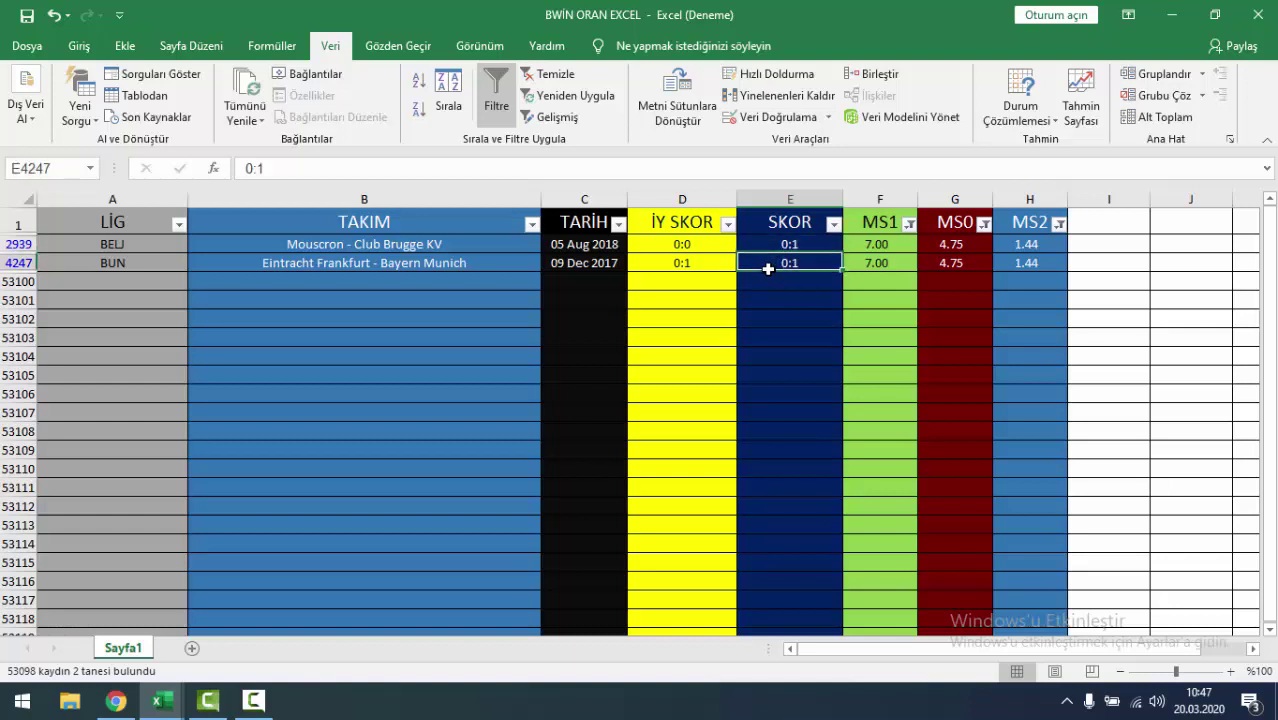
pyautogui.press('Down')
pyautogui.press('Down')
pyautogui.press('Down')
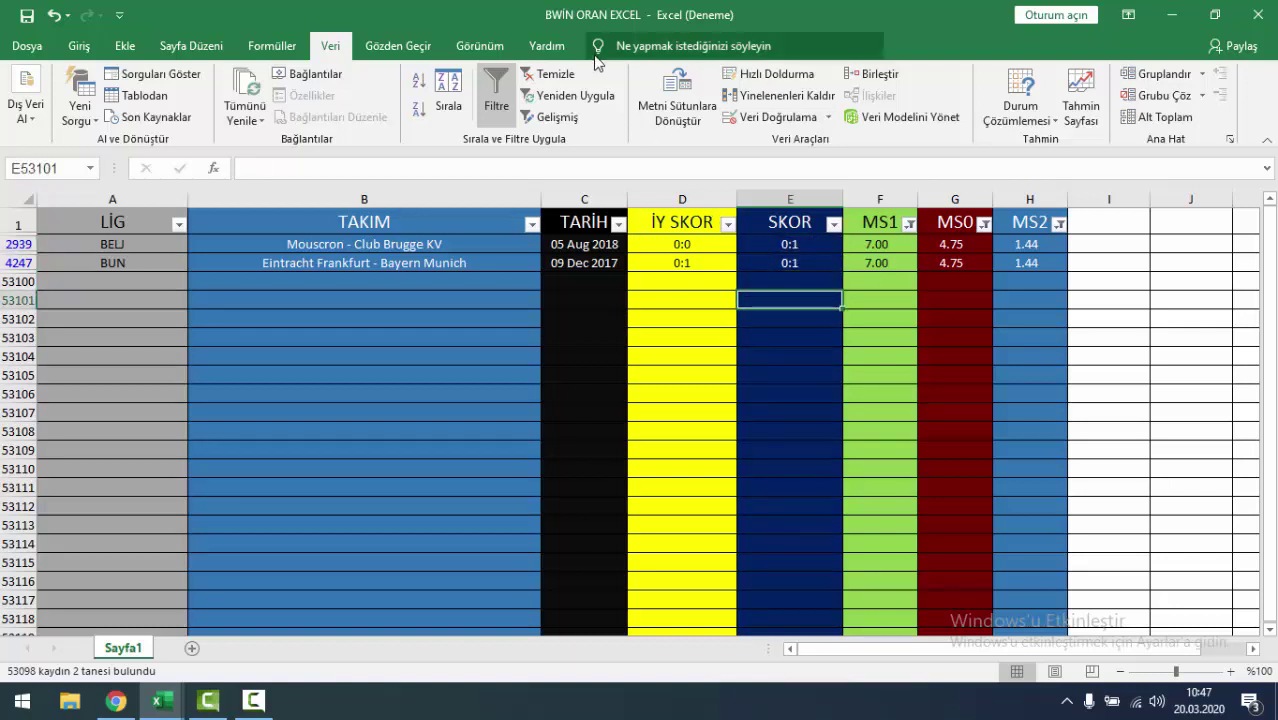
pyautogui.moveTo(790, 244); pyautogui.dragTo(790, 263)
pyautogui.click(764, 347)
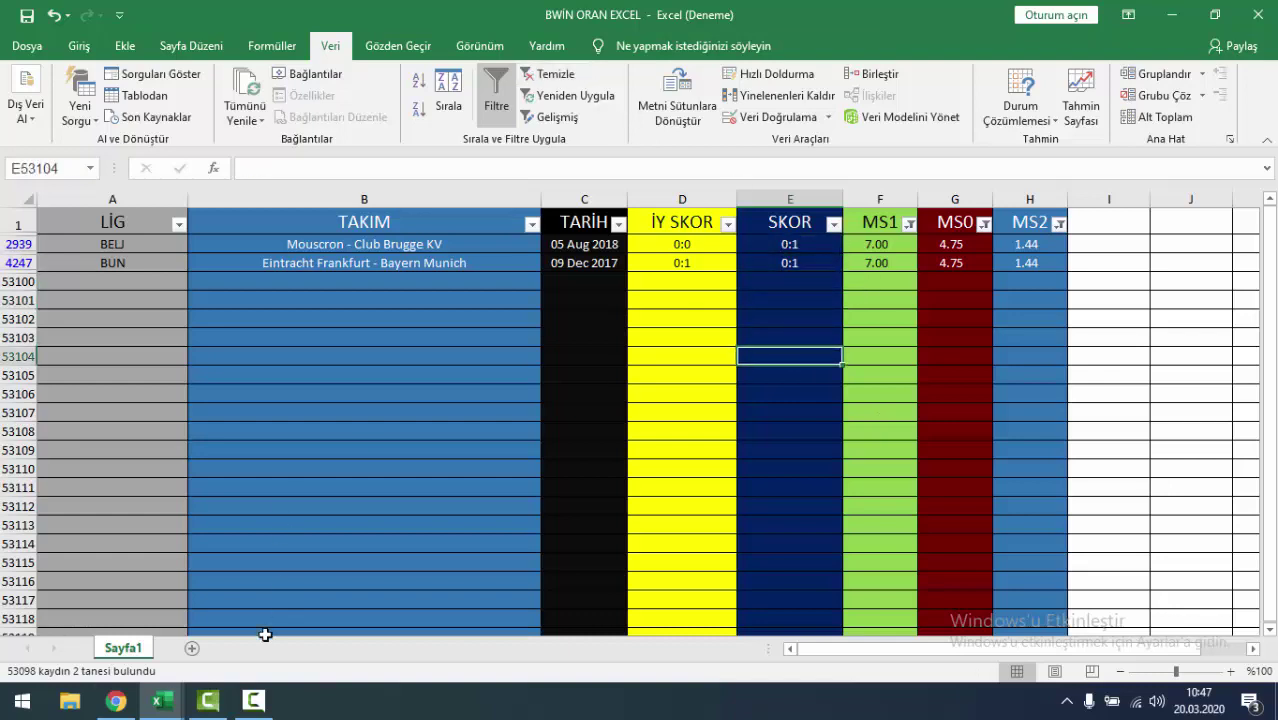
pyautogui.hotkey('alt', 'Tab')
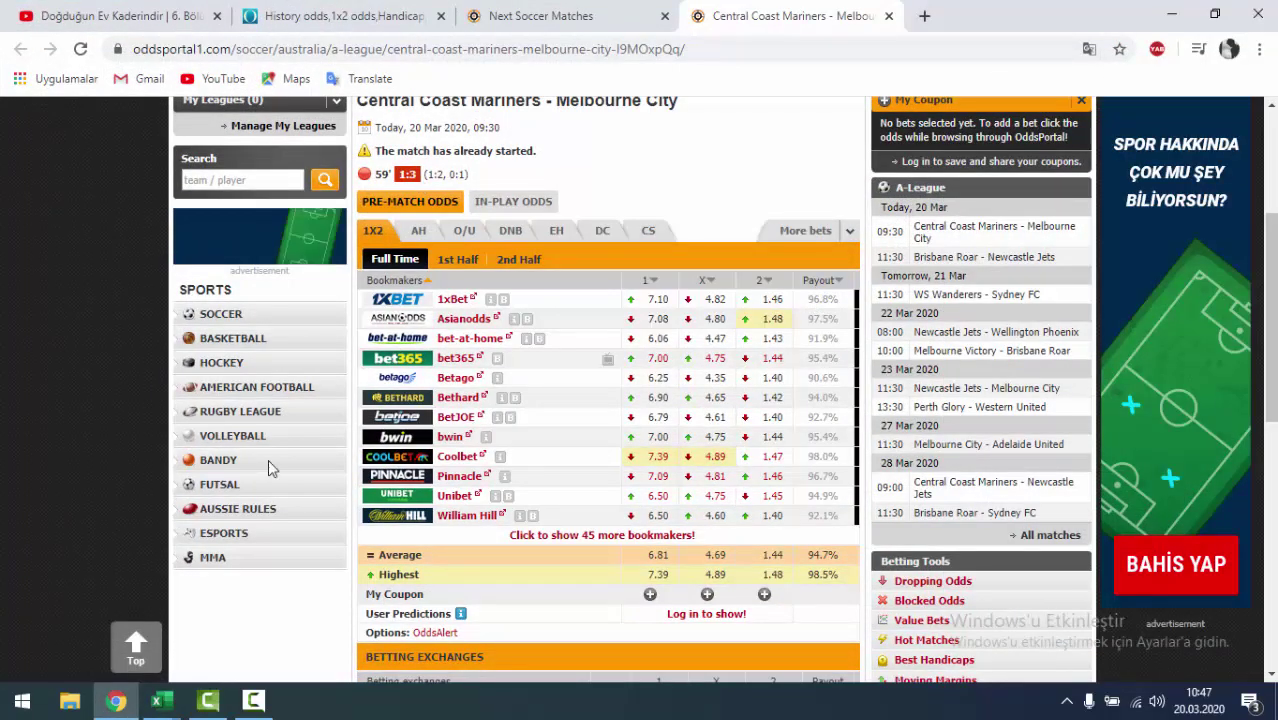
# - Compare the Central Coast Mariners odds with the spreadsheet's half-time scores, then close that match tab
pyautogui.click(490, 4)
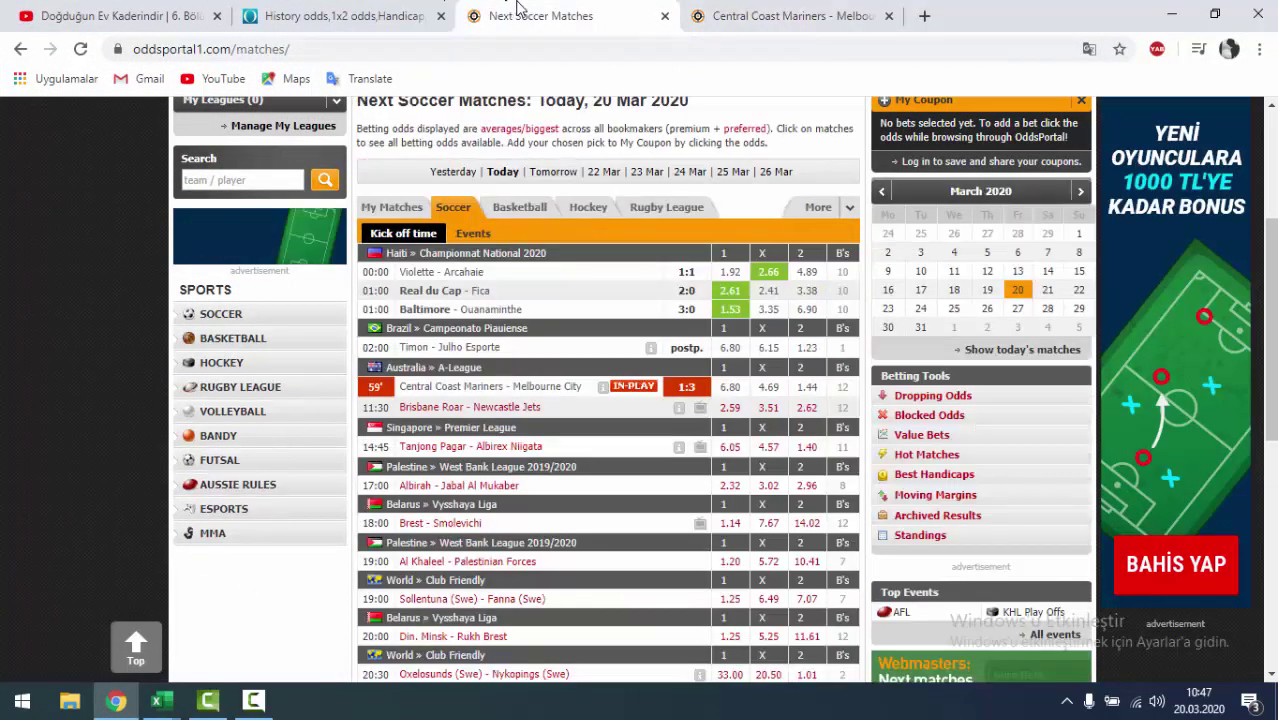
pyautogui.click(862, 27)
pyautogui.click(116, 700)
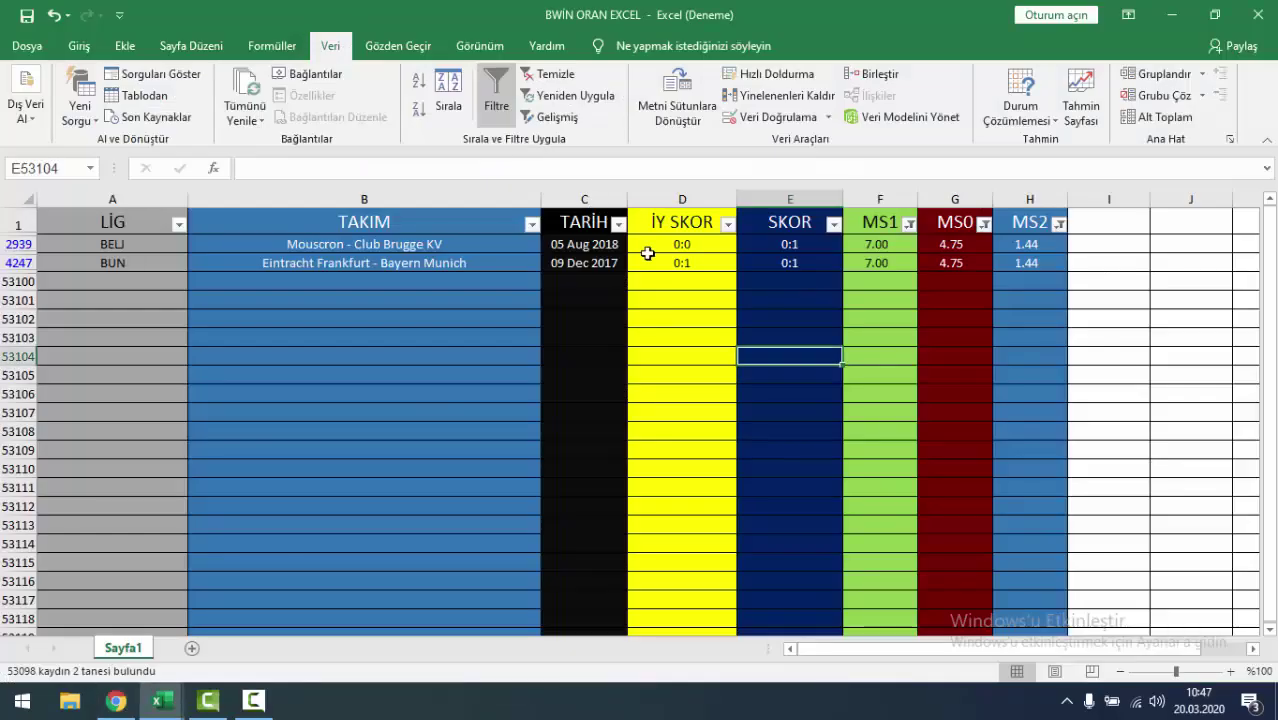
pyautogui.click(650, 268)
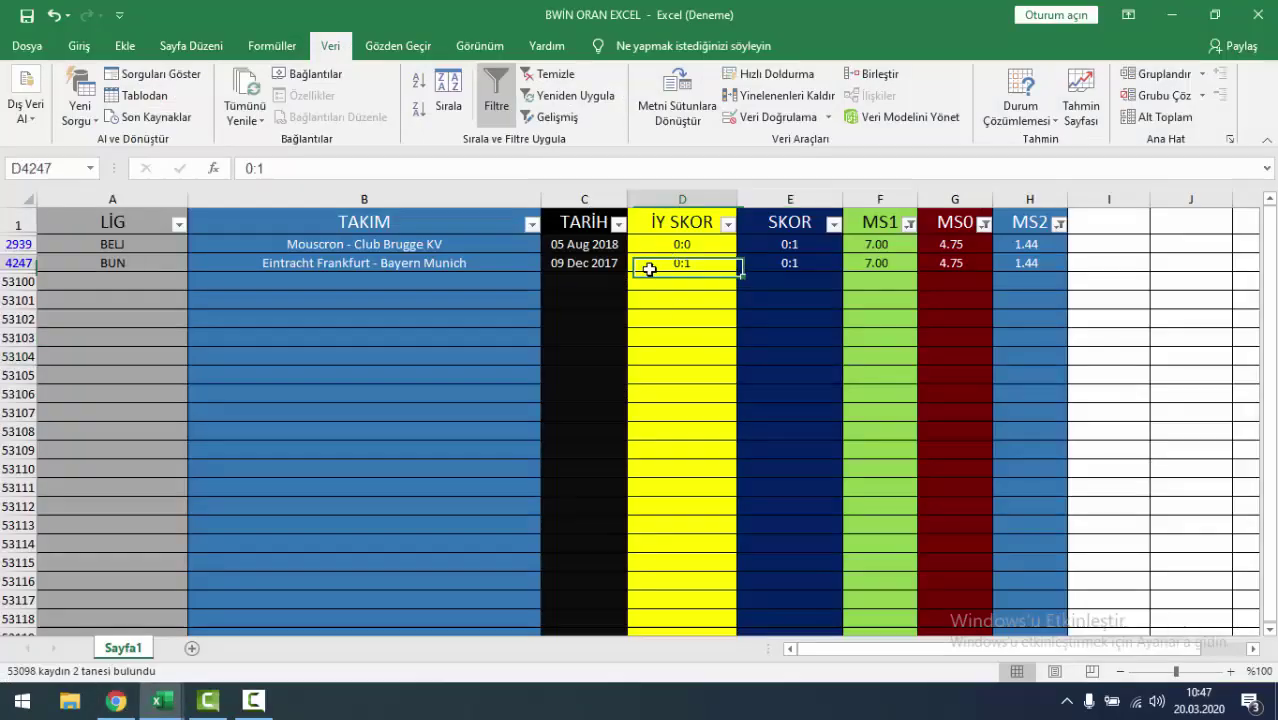
pyautogui.click(116, 700)
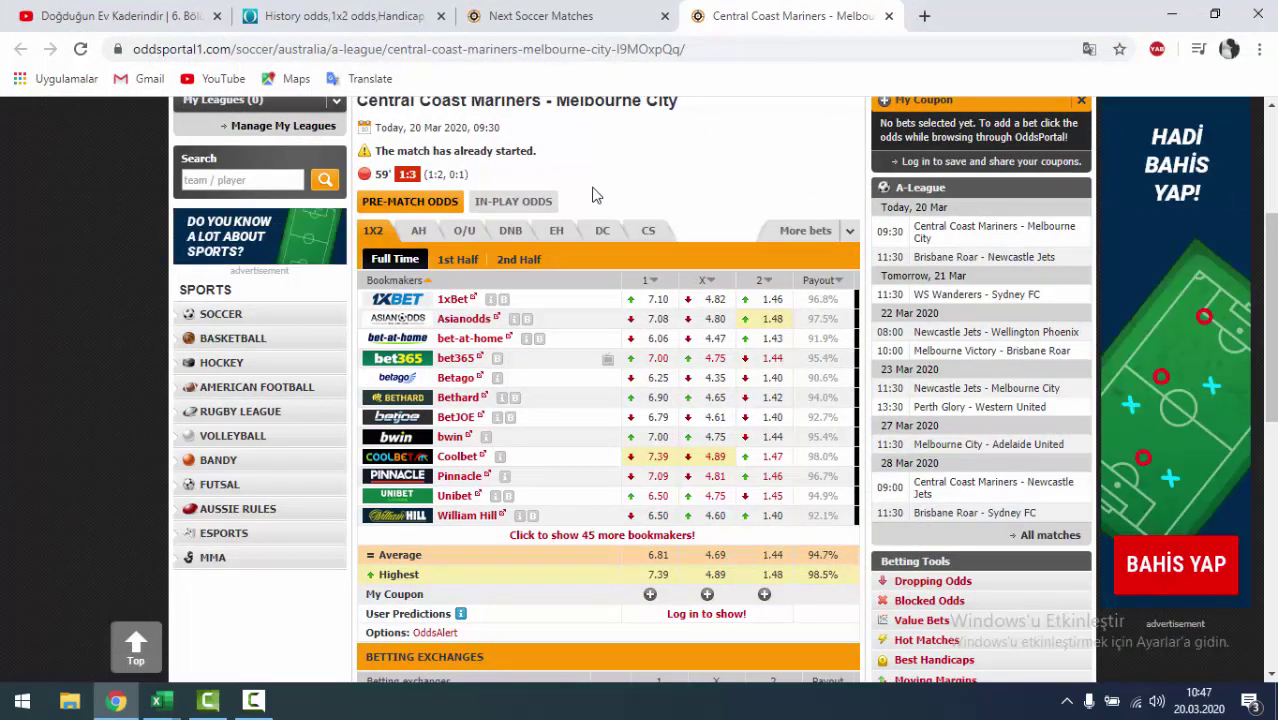
pyautogui.click(556, 12)
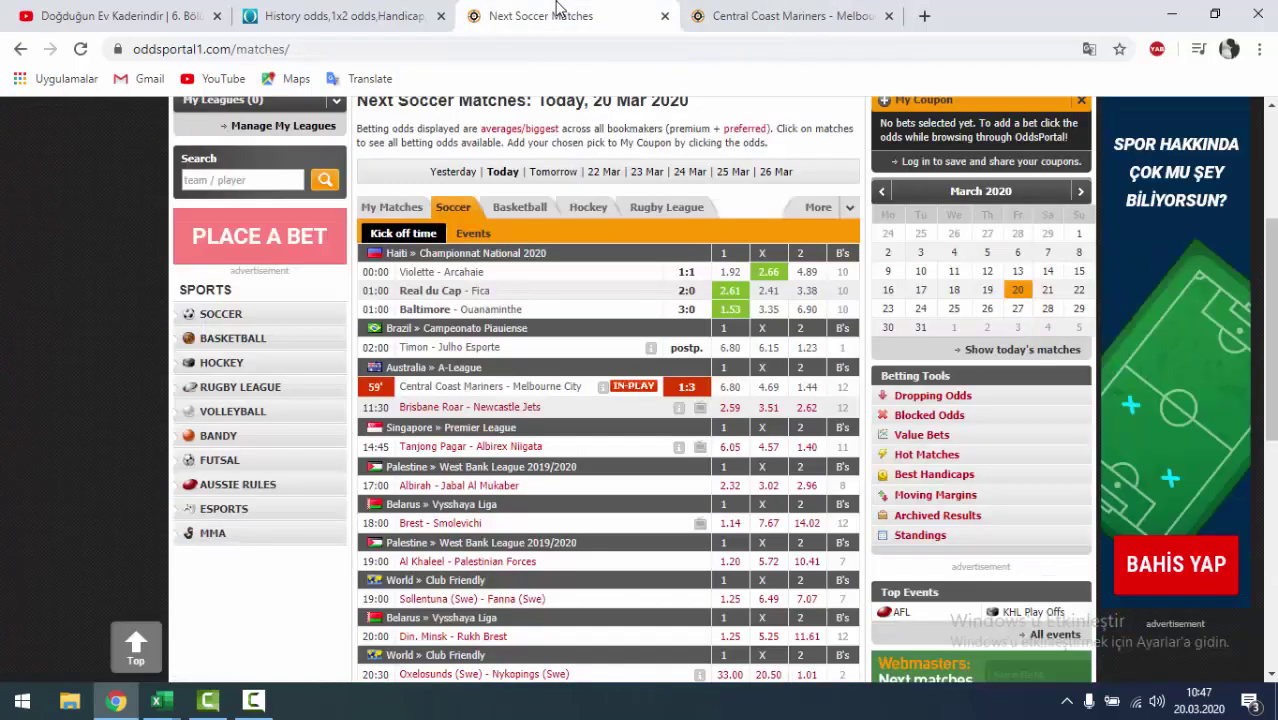
pyautogui.click(887, 17)
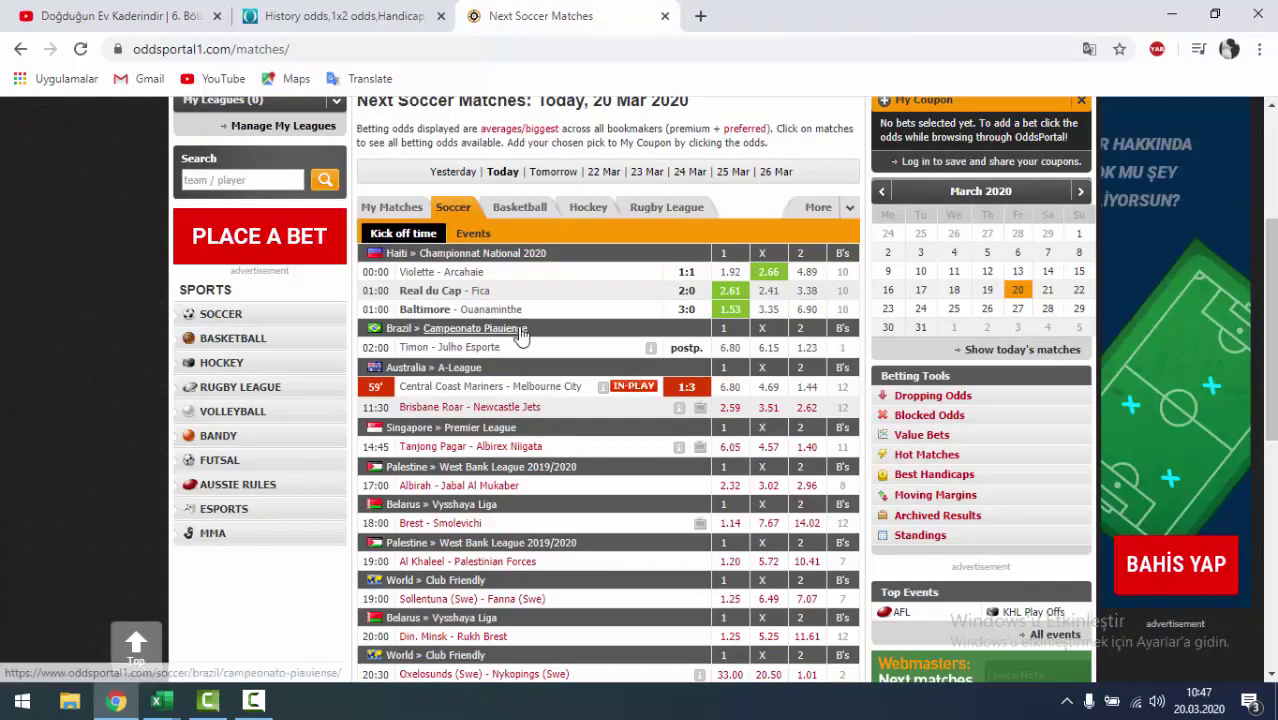
# - Open Violette–Arcahaie, Real du Cap–Fica and Baltimore–Ouanaminthe in new tabs
pyautogui.rightClick(472, 290)
pyautogui.click(500, 302)
pyautogui.rightClick(476, 309)
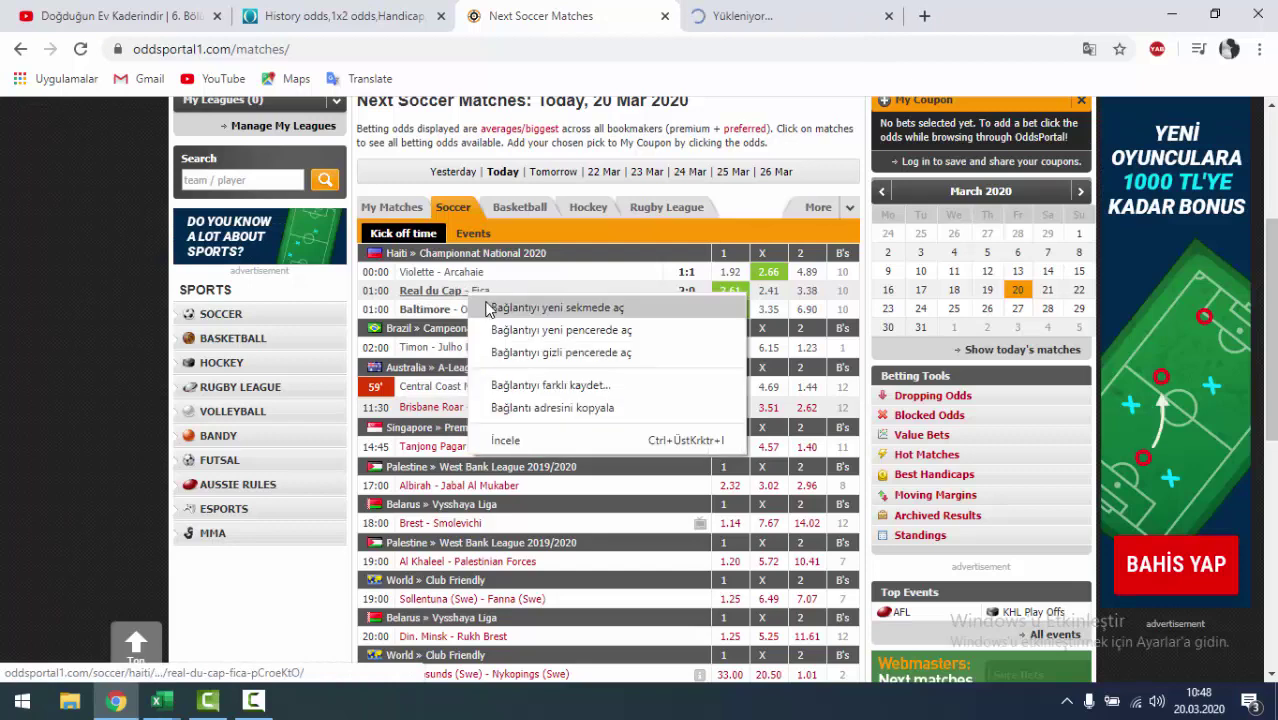
pyautogui.click(500, 321)
pyautogui.rightClick(476, 313)
pyautogui.click(500, 325)
# - View the Violette–Arcahaie odds, then bring the BWIN workbook back to the front
pyautogui.hotkey('ctrl', 'Tab')
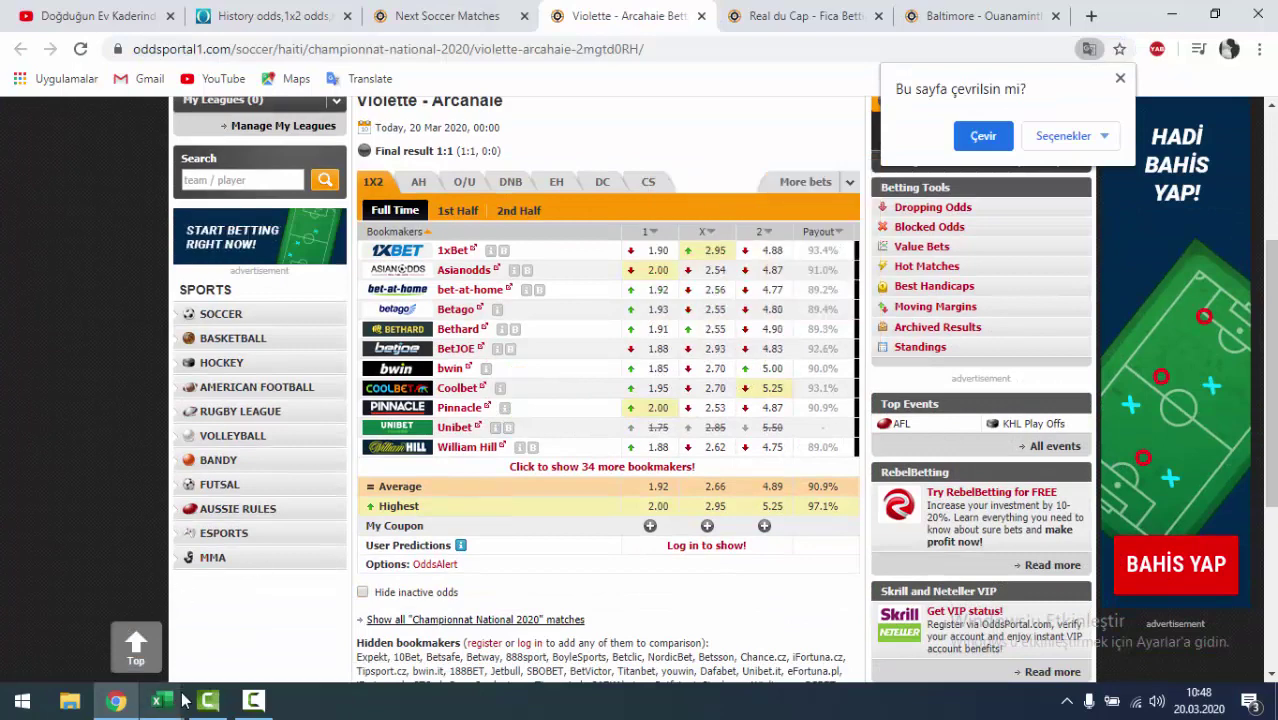
pyautogui.moveTo(160, 701)
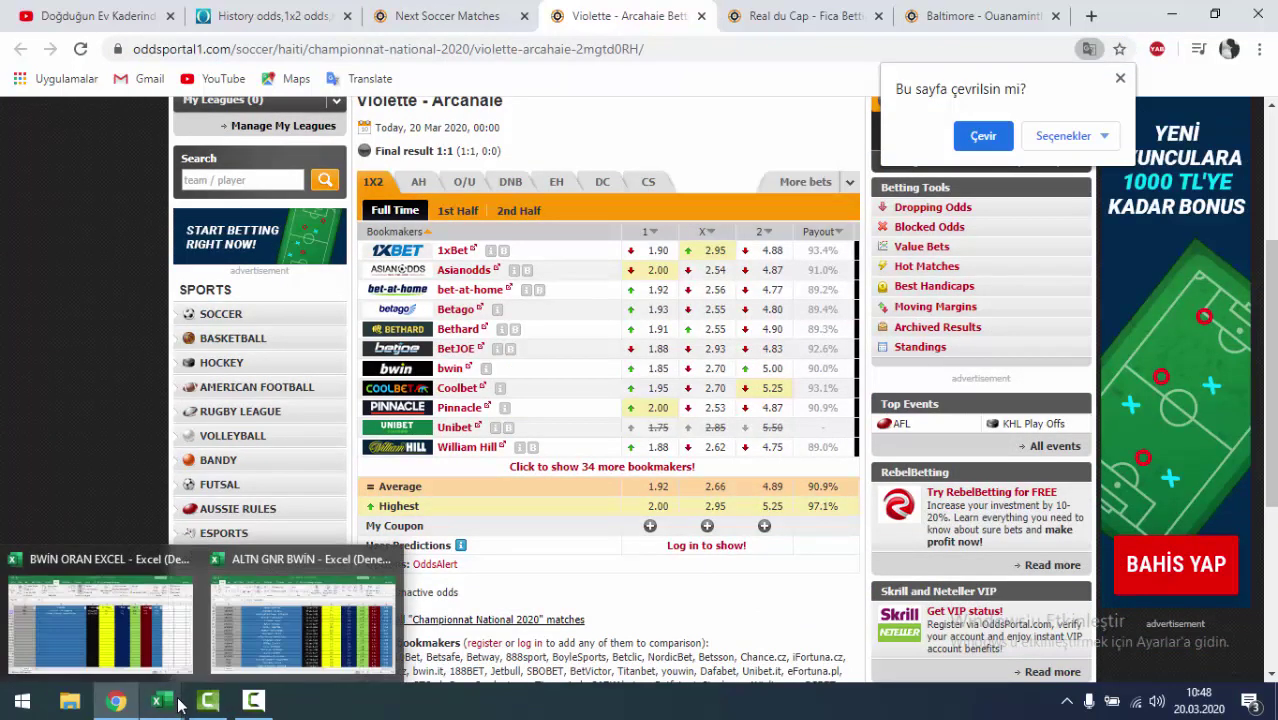
pyautogui.click(178, 625)
# - Clear all filters and filter the MS1 column to 1.85
pyautogui.click(577, 79)
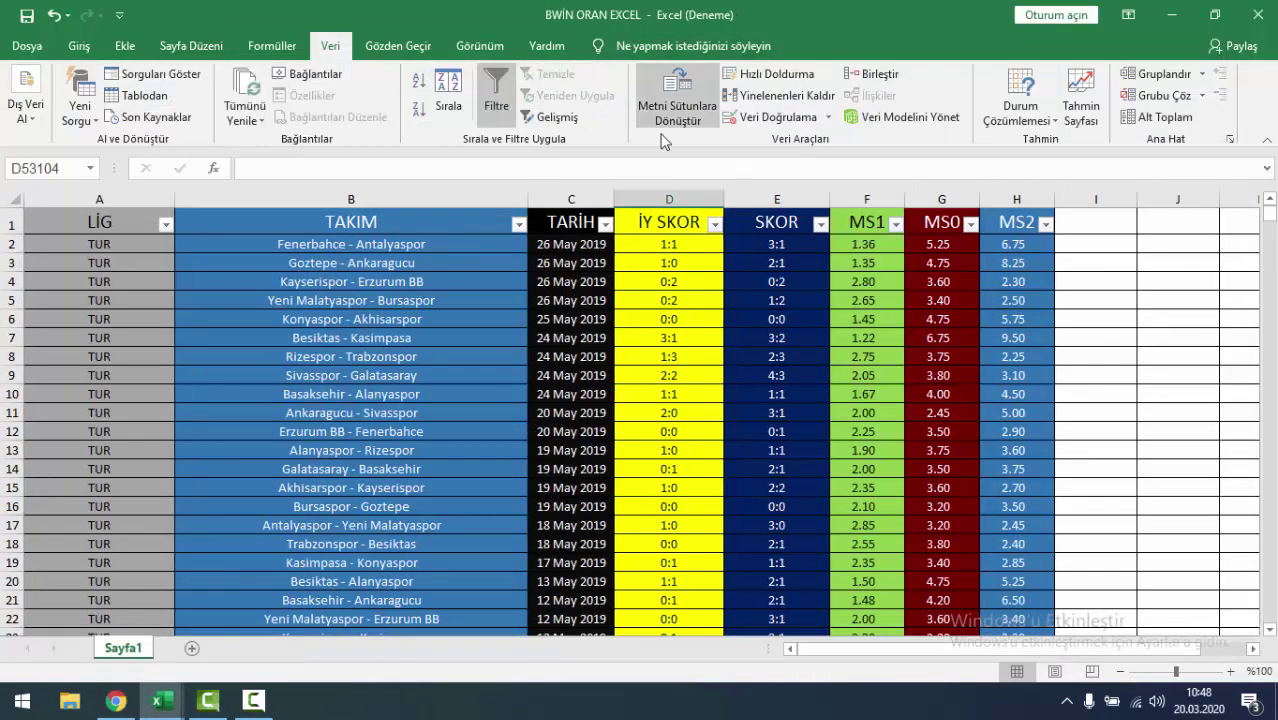
pyautogui.click(868, 222)
pyautogui.click(895, 224)
pyautogui.write('85')
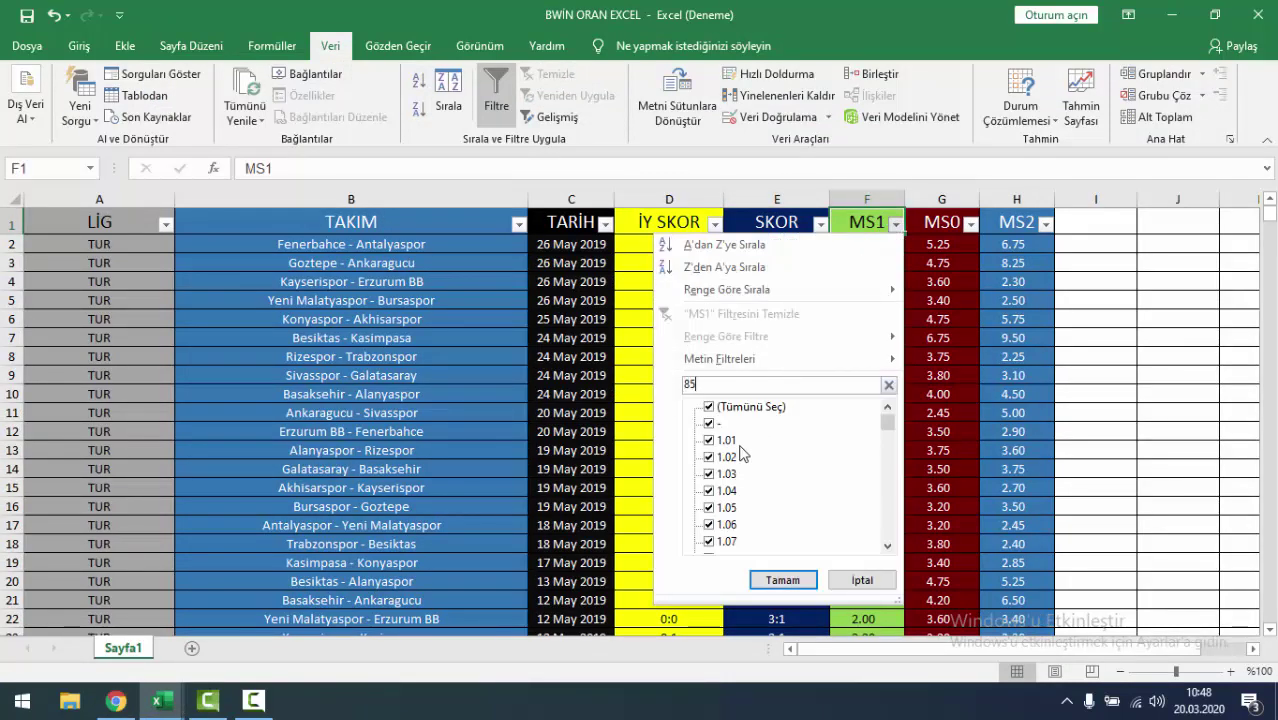
pyautogui.click(710, 407)
pyautogui.click(715, 440)
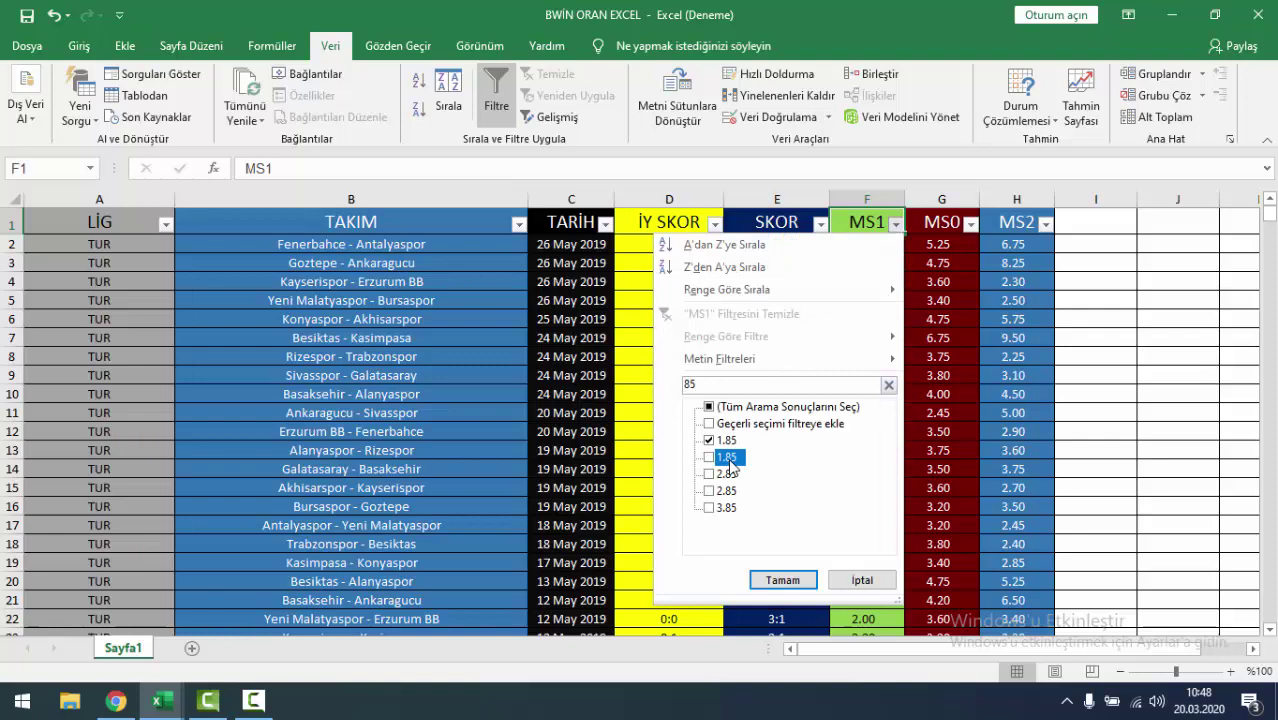
pyautogui.click(783, 581)
# - Filter MS0 to 2.70 and 3.70 and MS2 to 5.00, leaving two matches
pyautogui.click(977, 225)
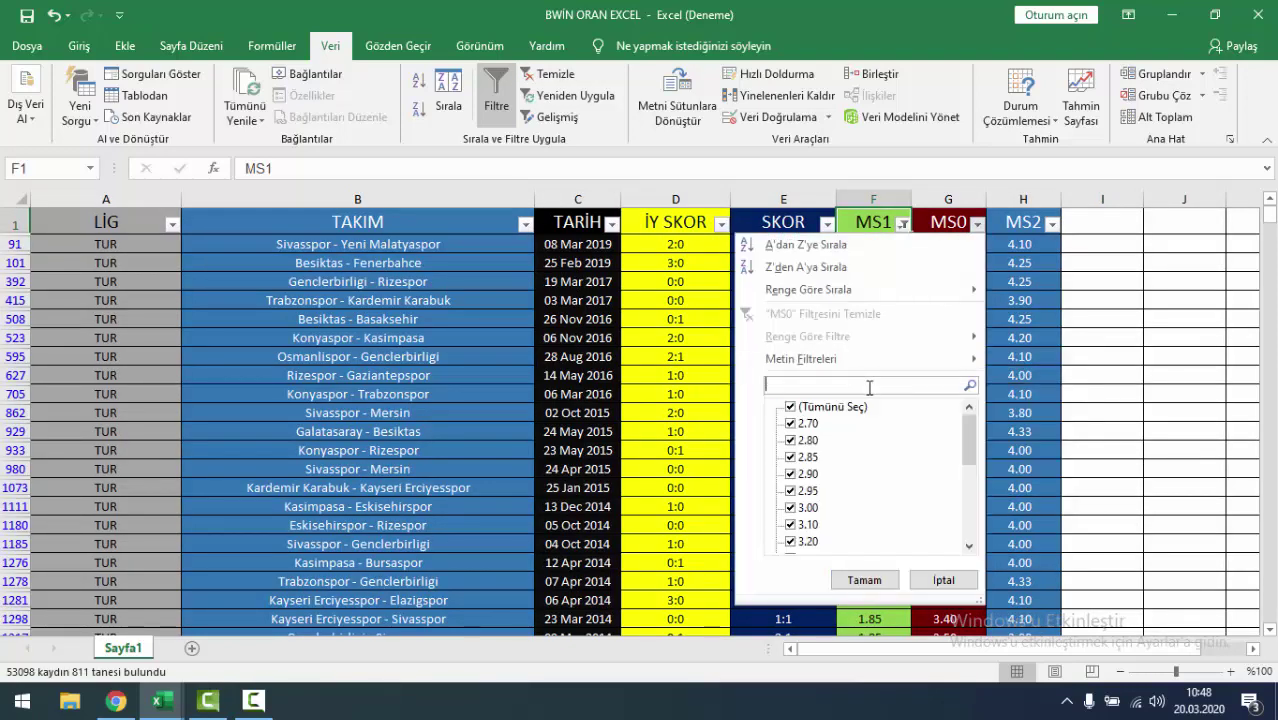
pyautogui.write('70')
pyautogui.click(864, 580)
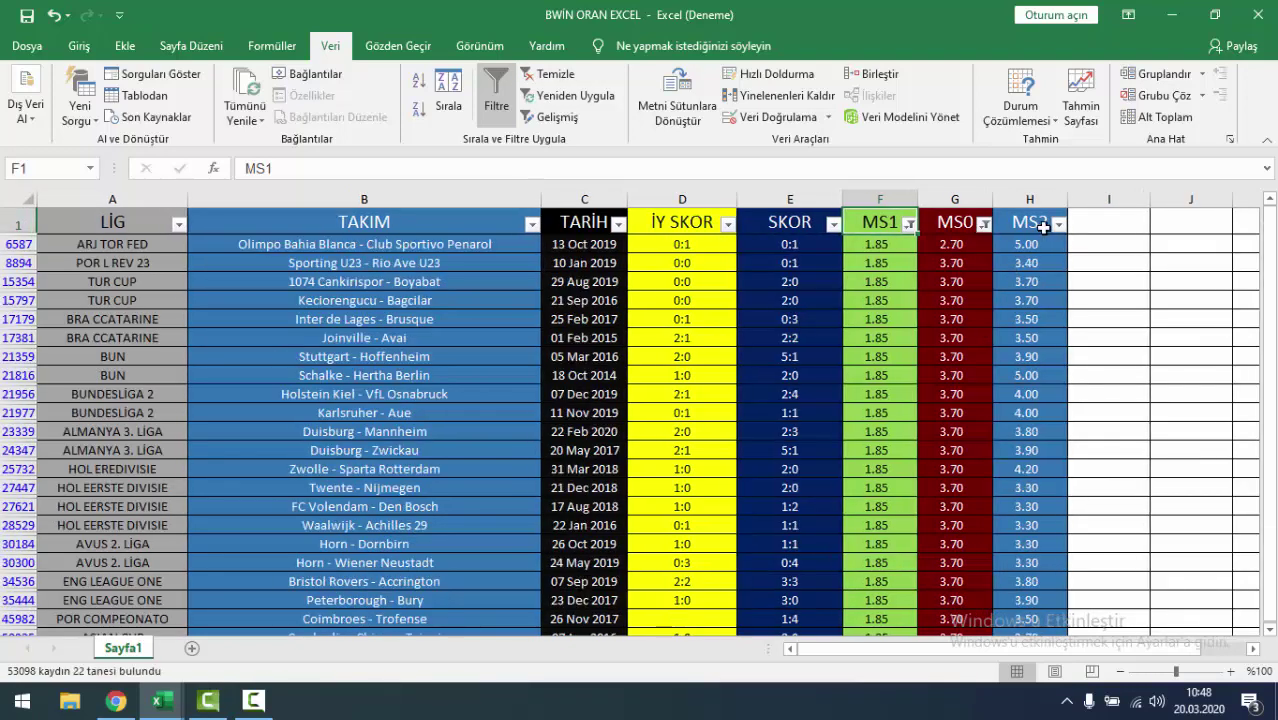
pyautogui.click(1043, 228)
pyautogui.click(1058, 224)
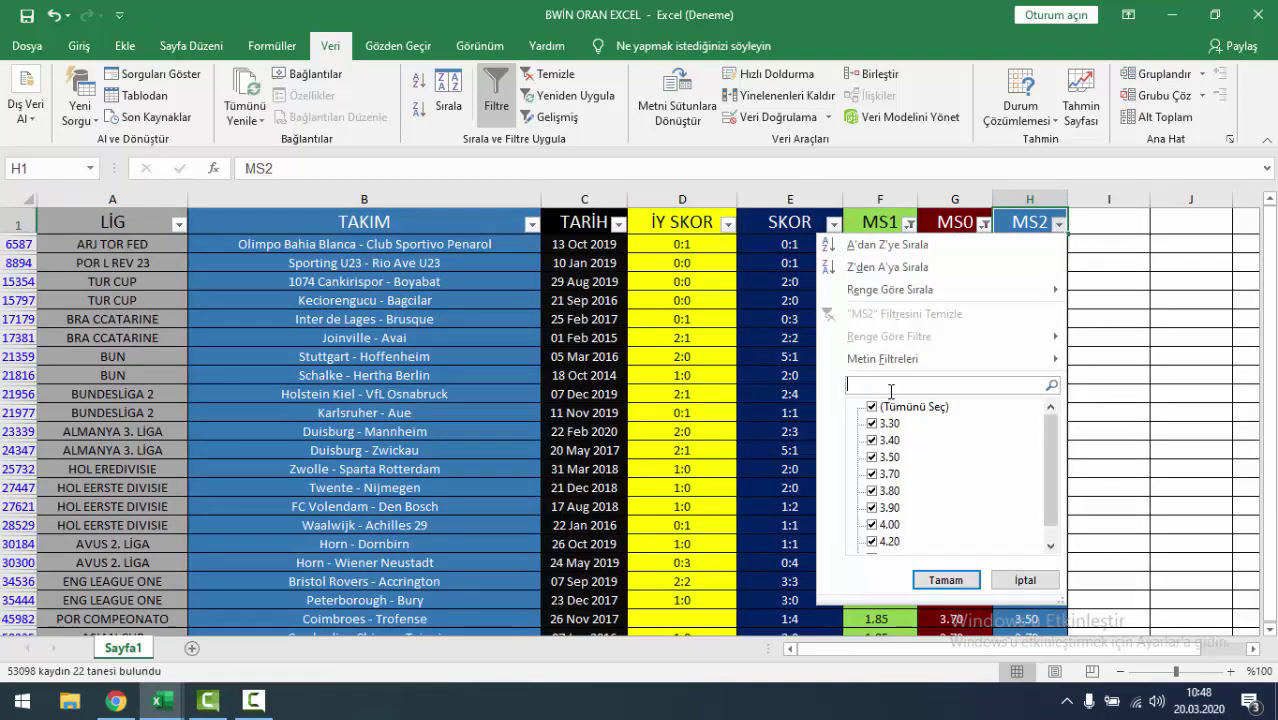
pyautogui.write('00')
pyautogui.click(896, 407)
pyautogui.click(886, 457)
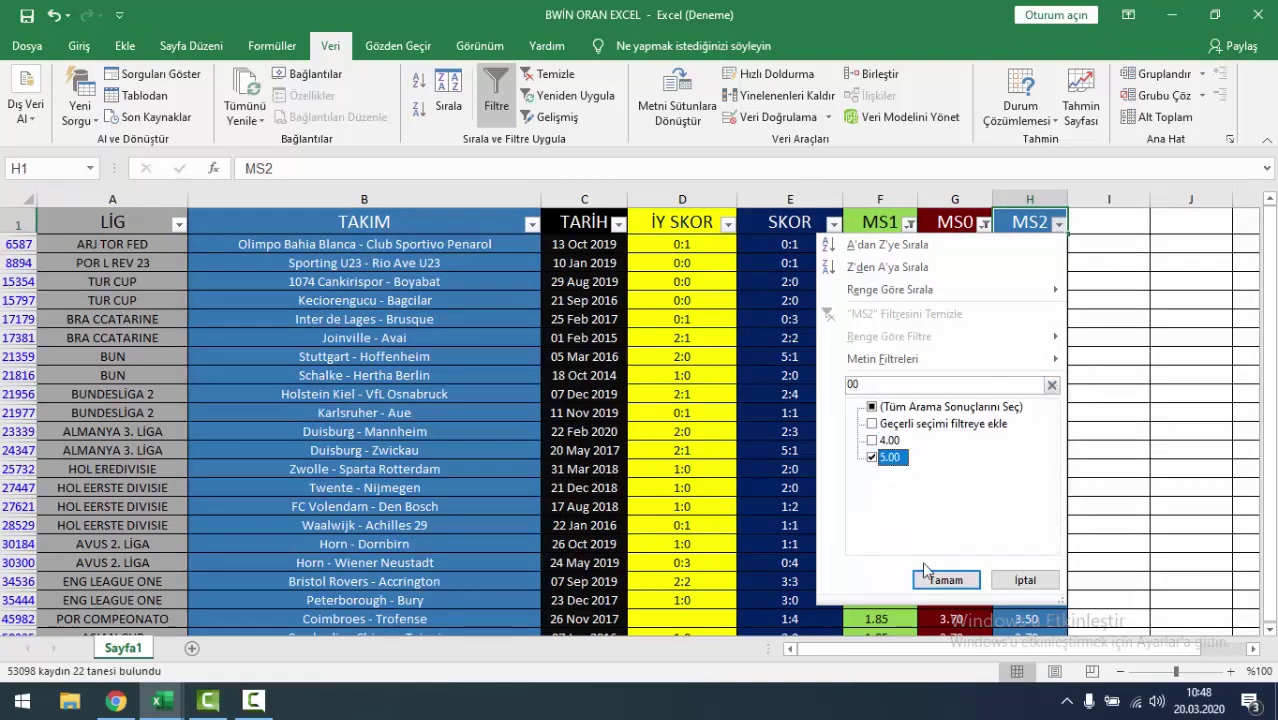
pyautogui.click(940, 578)
pyautogui.click(705, 357)
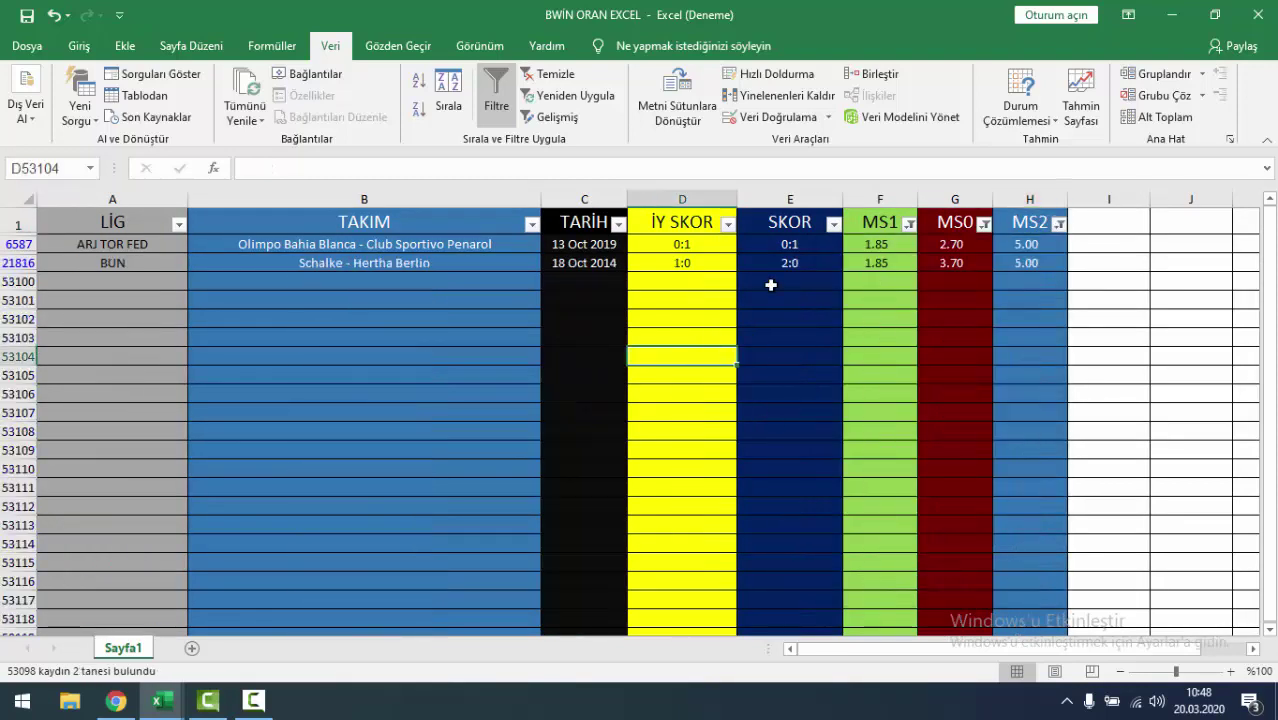
# - Compare the Violette–Arcahaie result with the two filtered matches' half-time scores
pyautogui.click(118, 702)
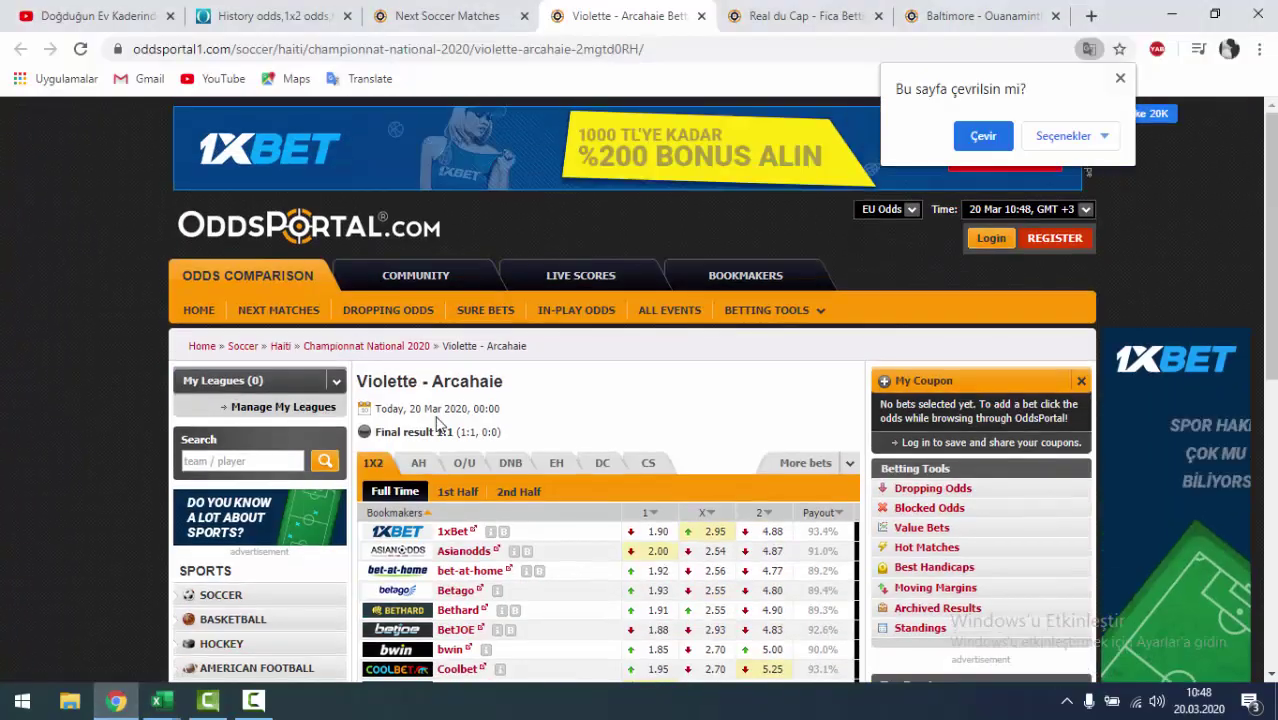
pyautogui.scroll(-3, 451, 434)
pyautogui.scroll(3, 451, 434)
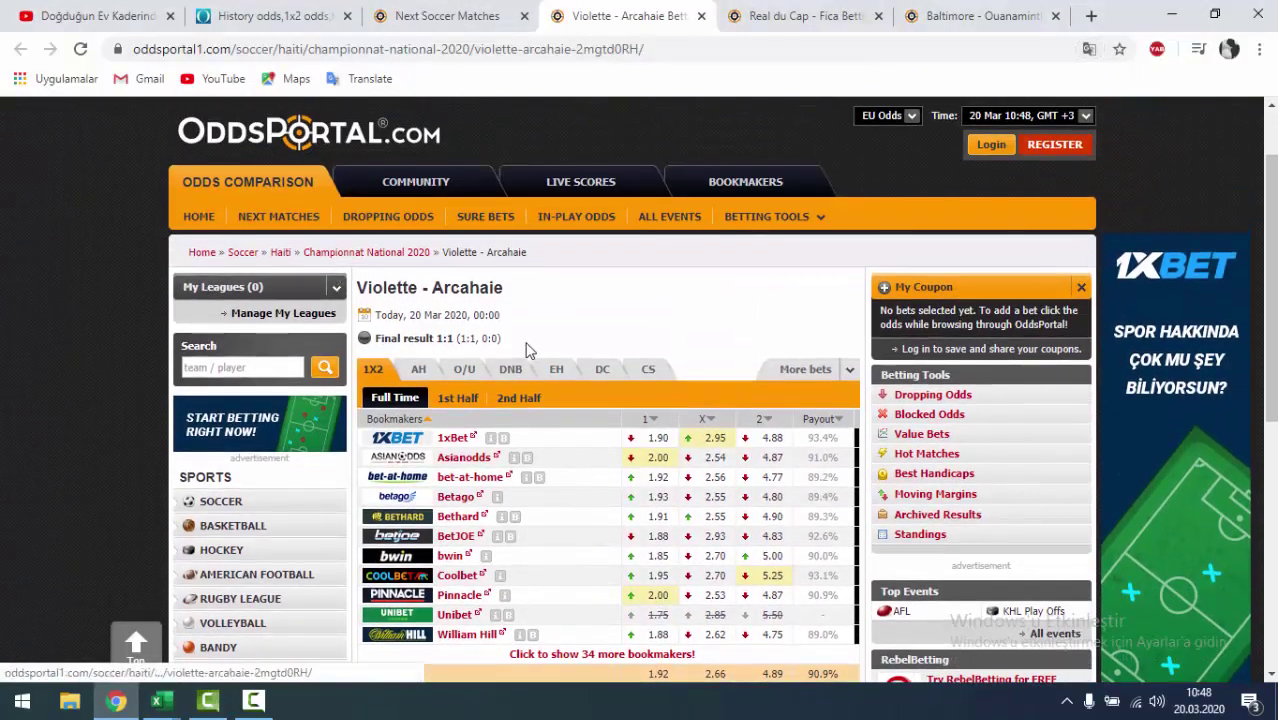
pyautogui.click(116, 702)
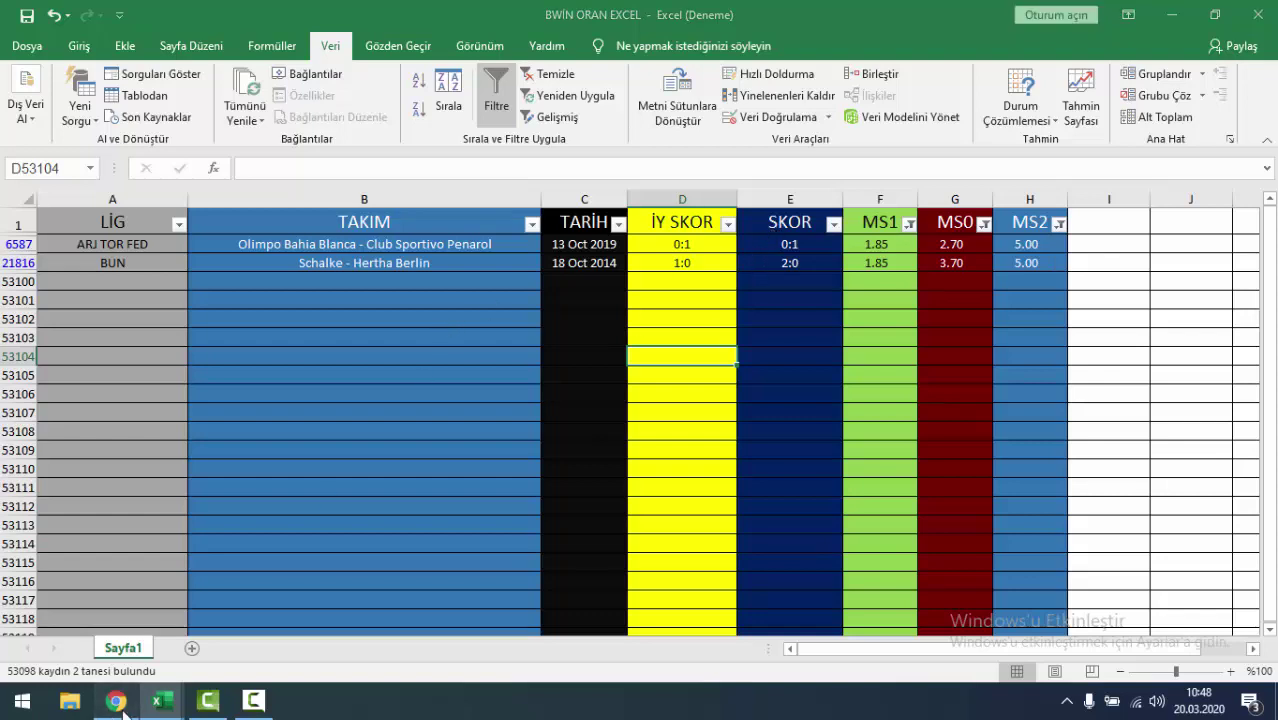
pyautogui.click(116, 702)
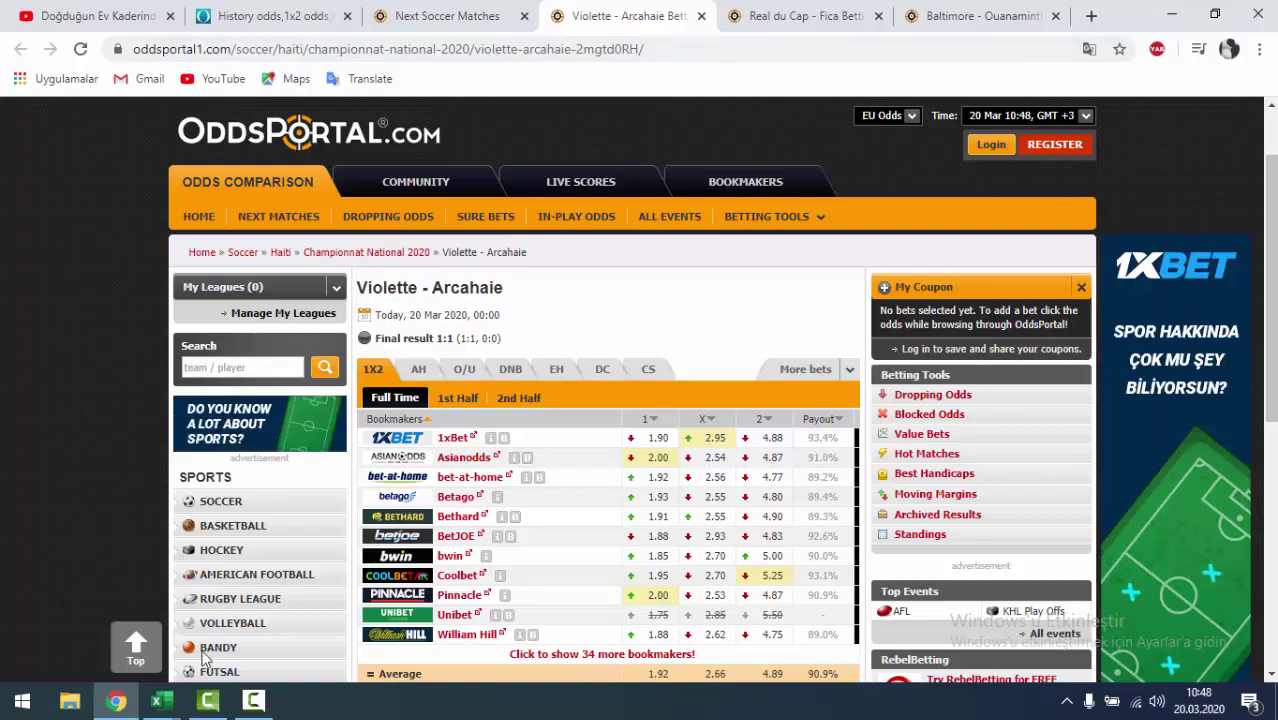
pyautogui.click(131, 706)
pyautogui.moveTo(666, 251); pyautogui.dragTo(672, 263)
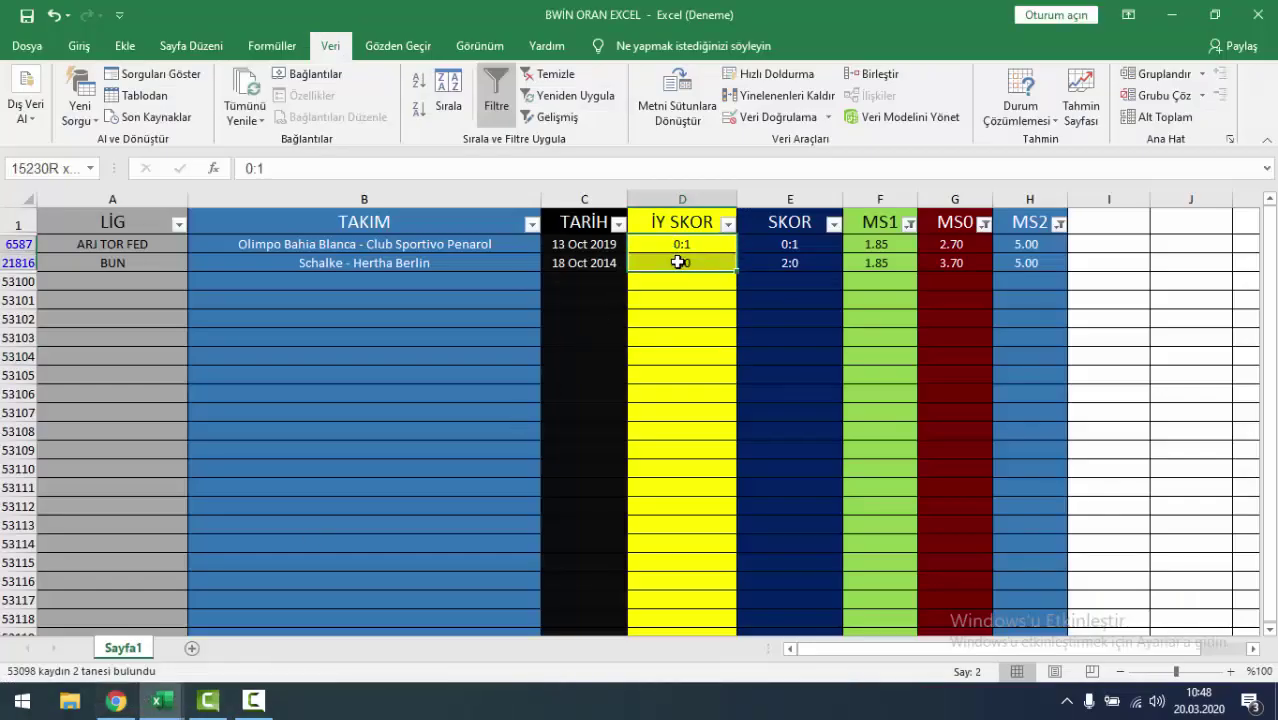
pyautogui.click(687, 245)
# - Close the Violette–Arcahaie tab and clear all the spreadsheet's odds filters
pyautogui.hotkey('alt', 'Tab')
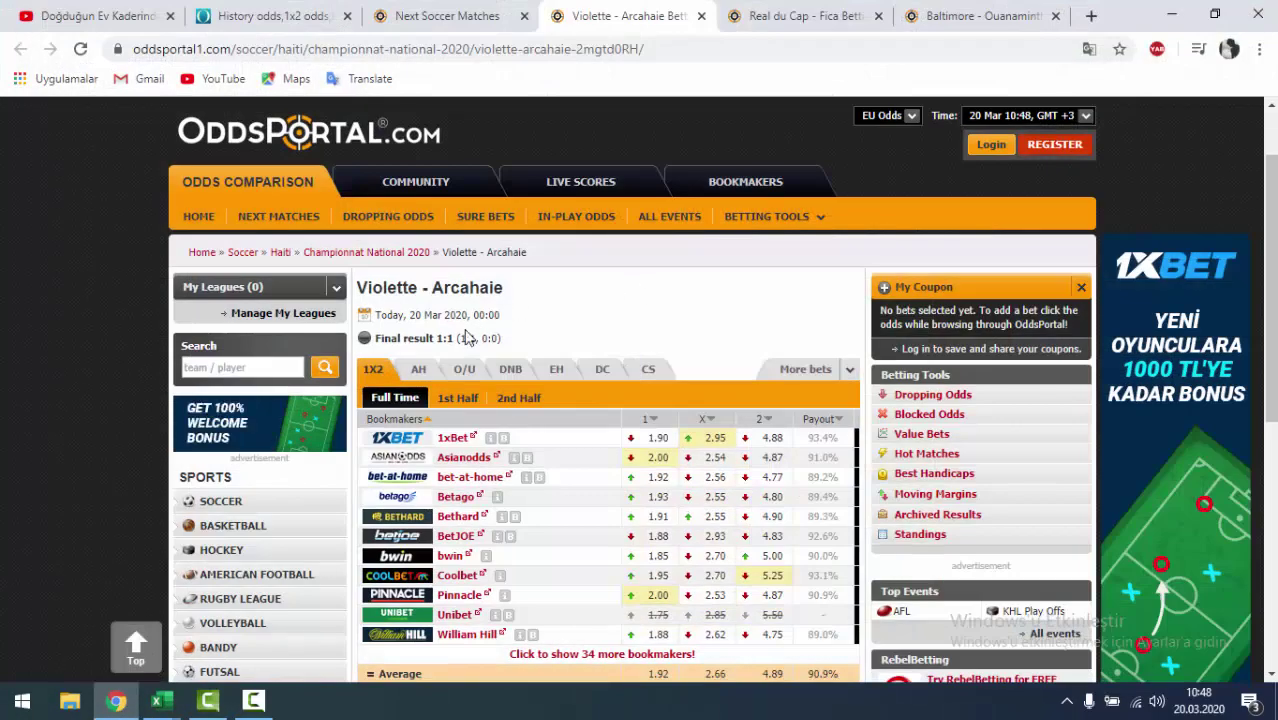
pyautogui.click(701, 16)
pyautogui.scroll(-2, 593, 265)
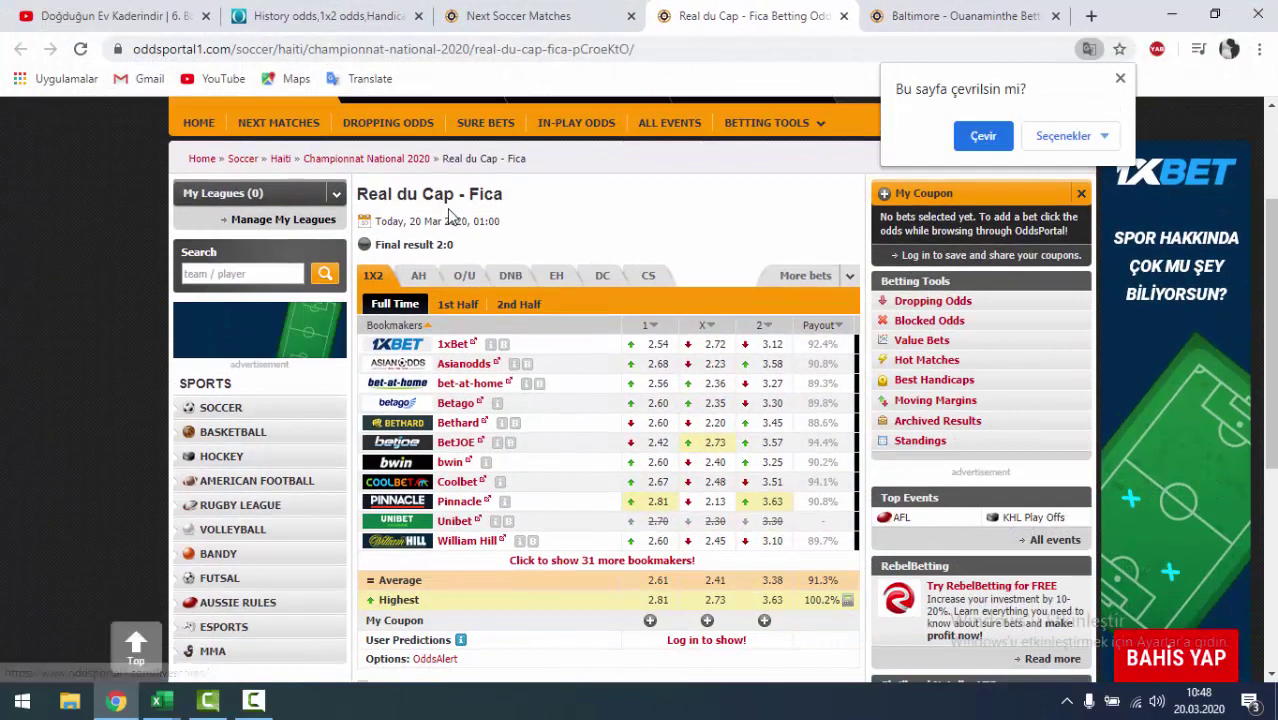
pyautogui.moveTo(641, 462)
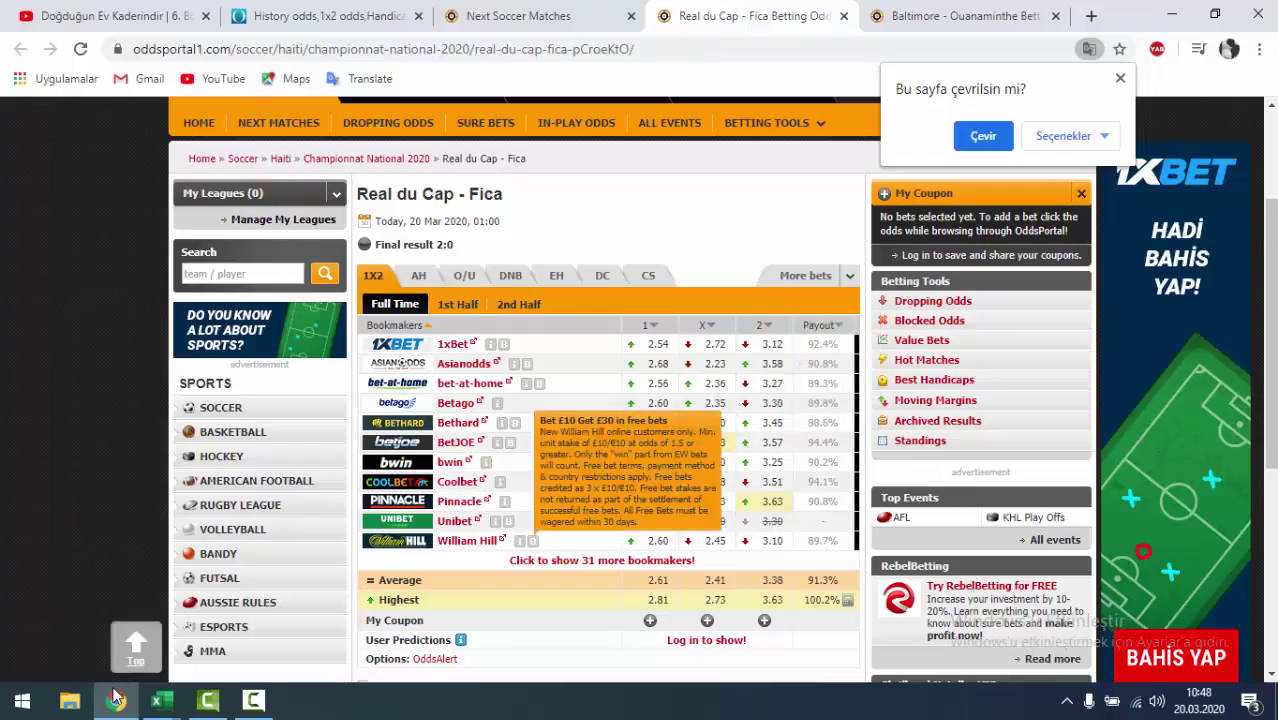
pyautogui.hotkey('alt', 'Tab')
pyautogui.click(558, 79)
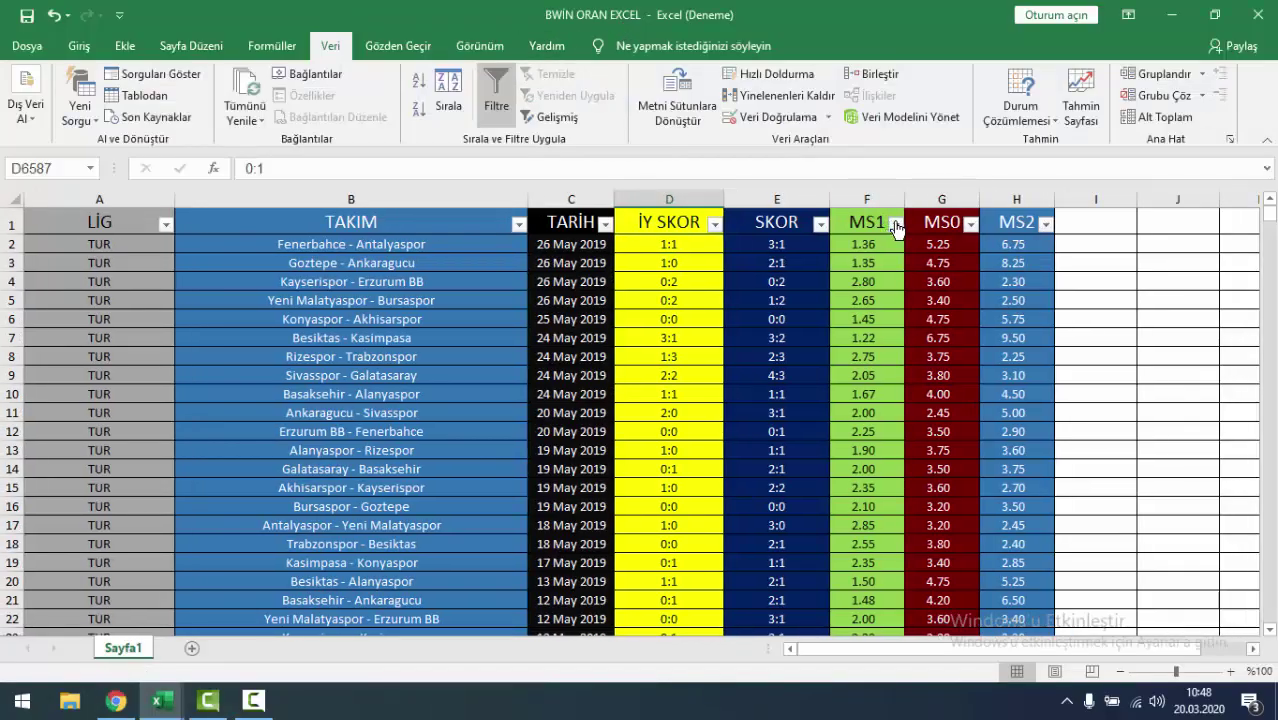
# - Filter MS1 to odds matching 60 and MS0 to odds matching 40, leaving 213 records
pyautogui.click(895, 223)
pyautogui.click(771, 380)
pyautogui.write('06')
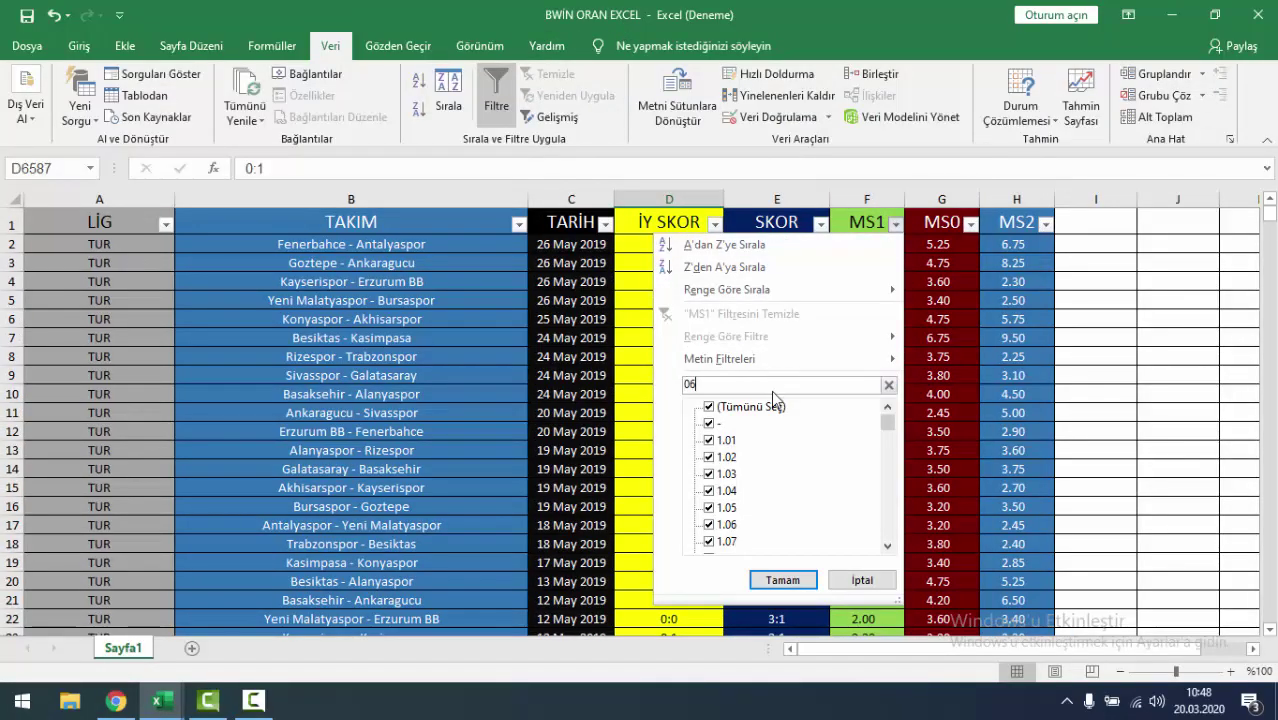
pyautogui.click(808, 581)
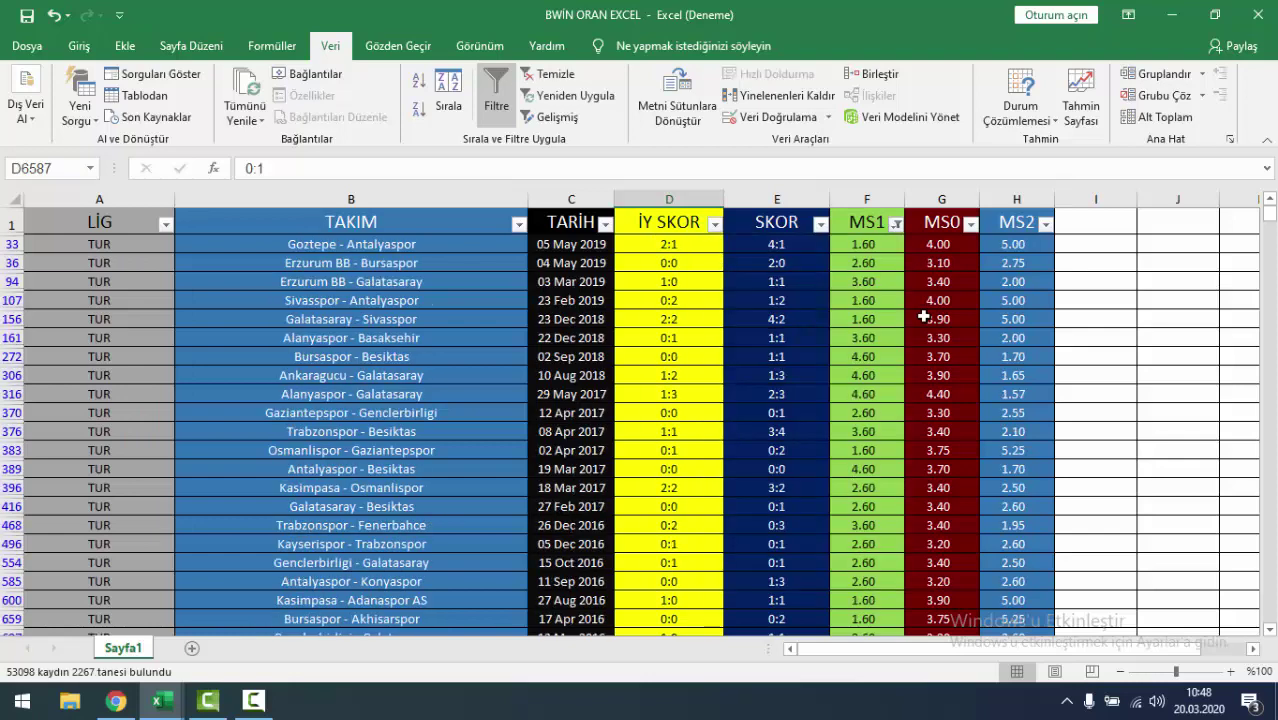
pyautogui.click(970, 224)
pyautogui.write('40')
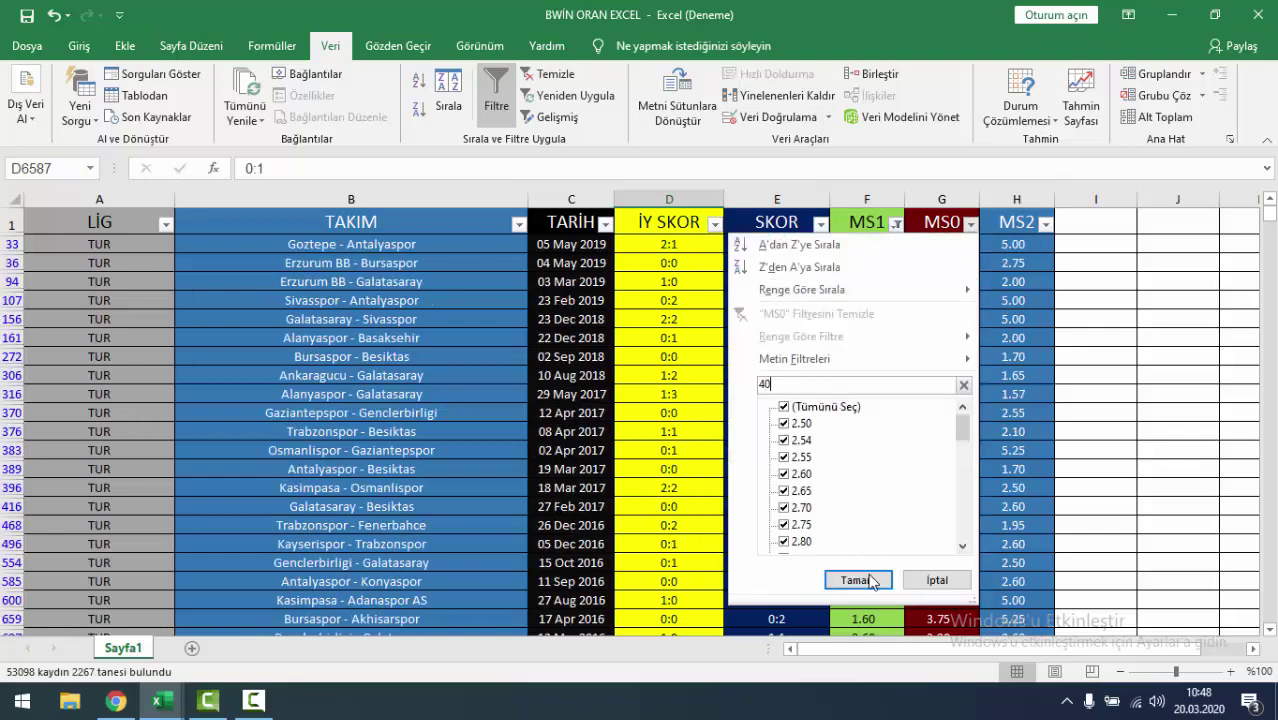
pyautogui.click(870, 581)
pyautogui.click(1050, 226)
pyautogui.write('25')
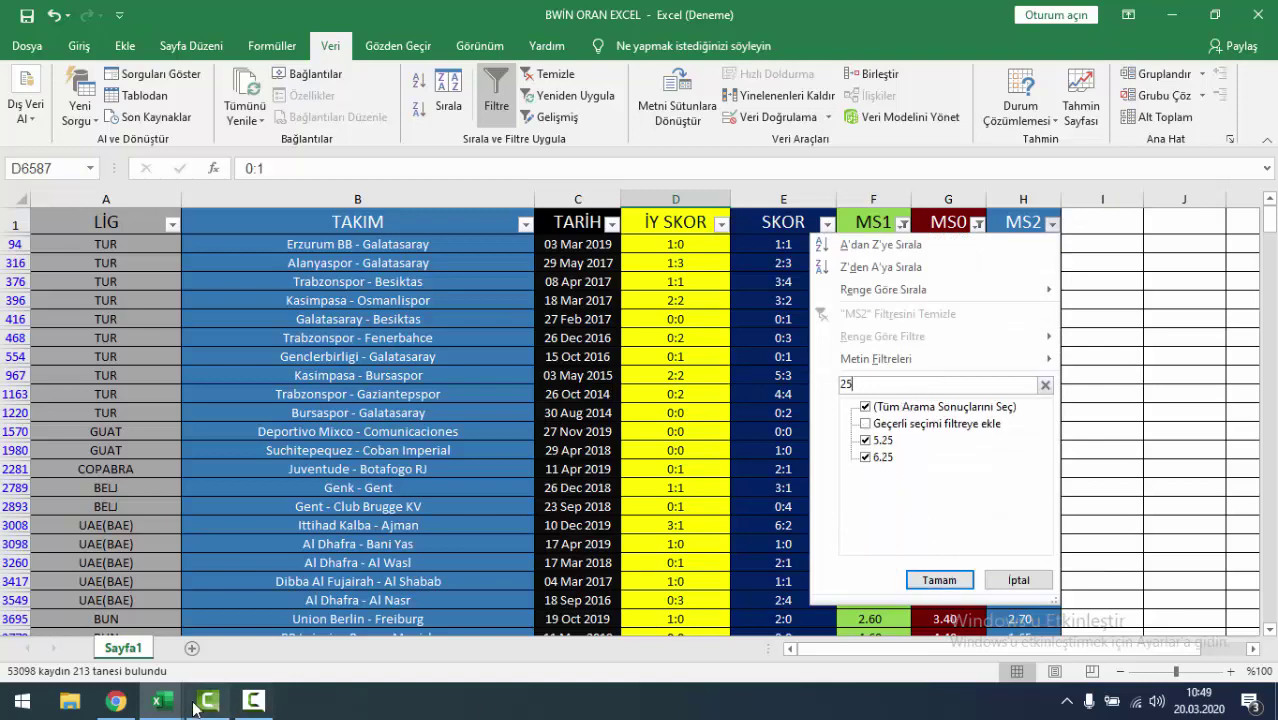
pyautogui.click(116, 702)
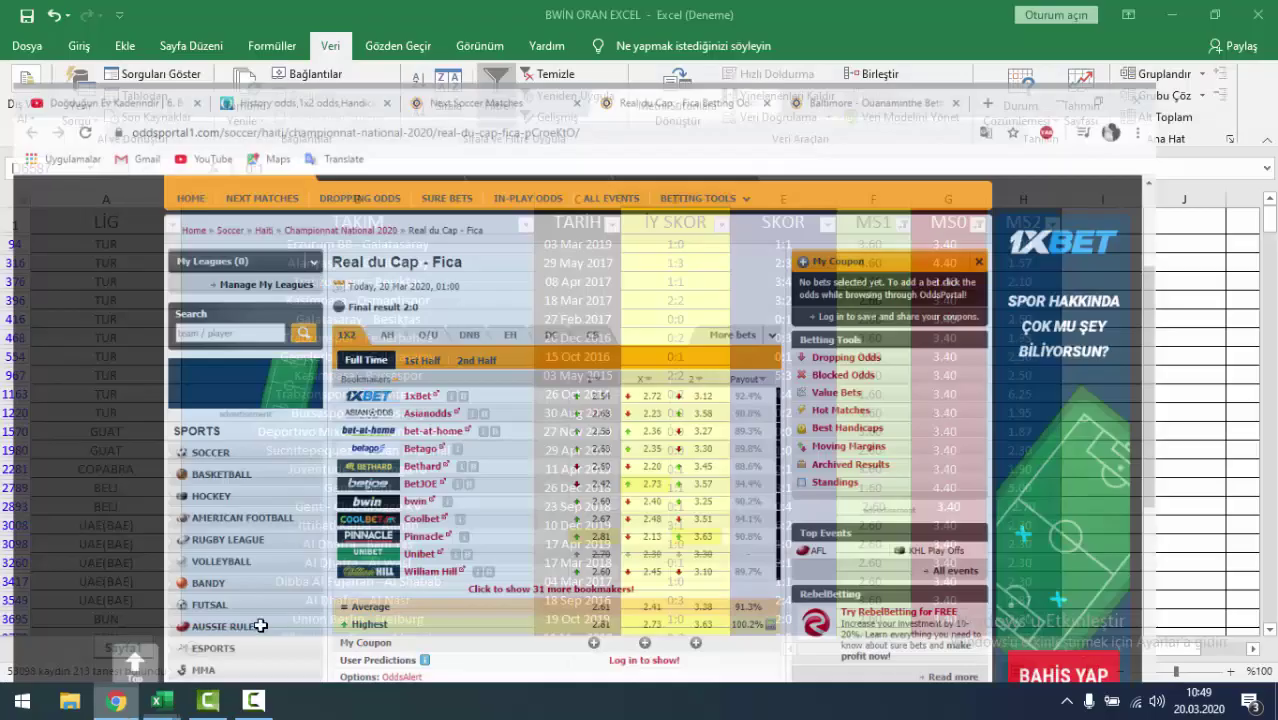
# - Close the Real du Cap–Fica and Baltimore–Ouanaminthe match tabs
pyautogui.click(116, 702)
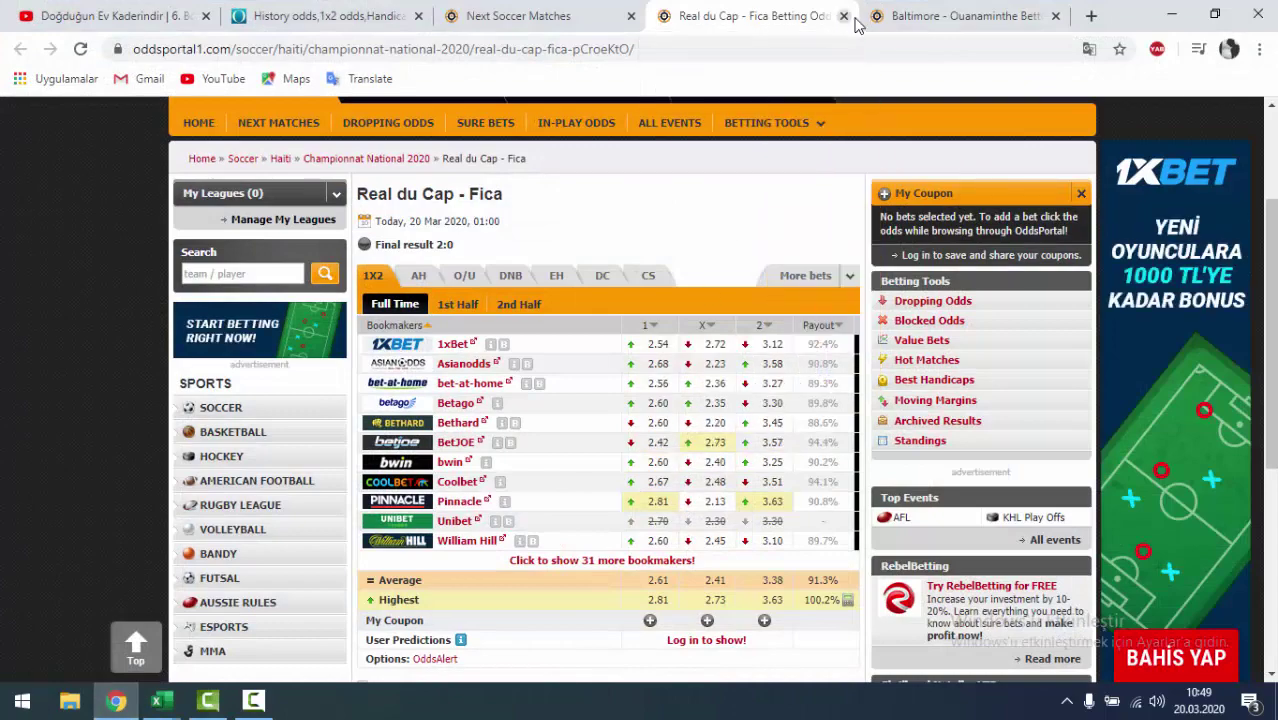
pyautogui.click(842, 17)
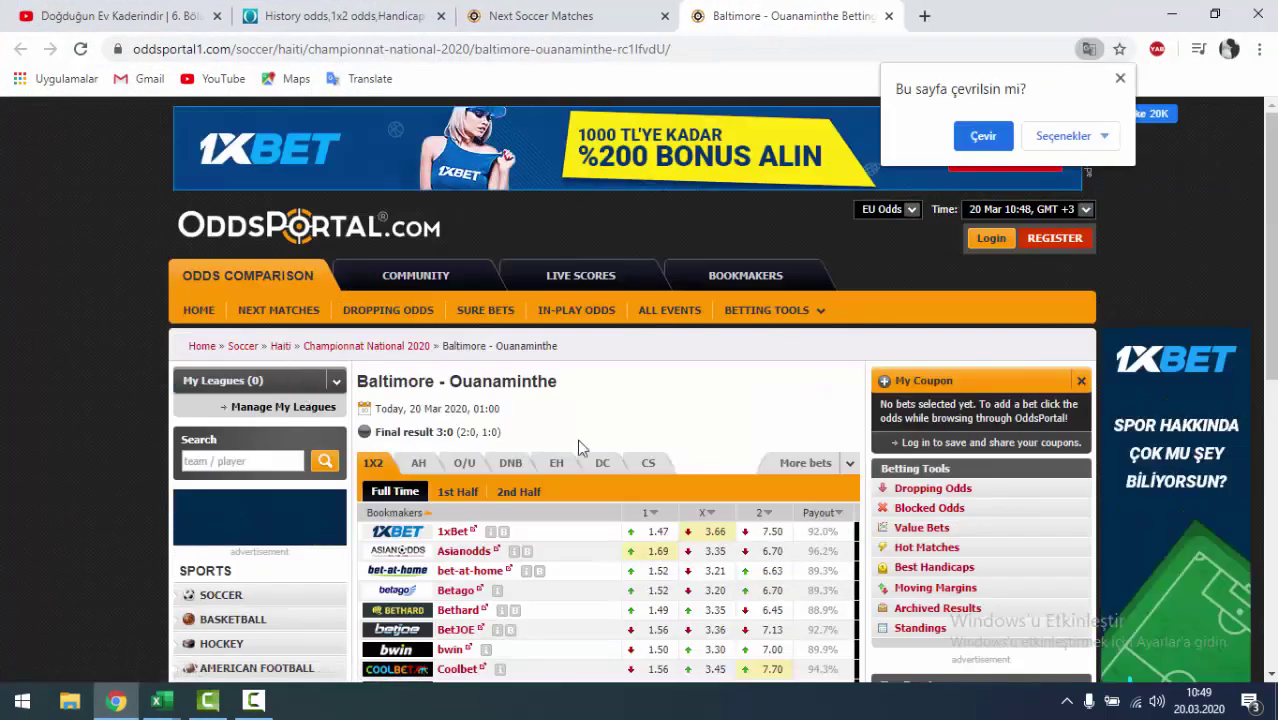
pyautogui.scroll(-4, 580, 445)
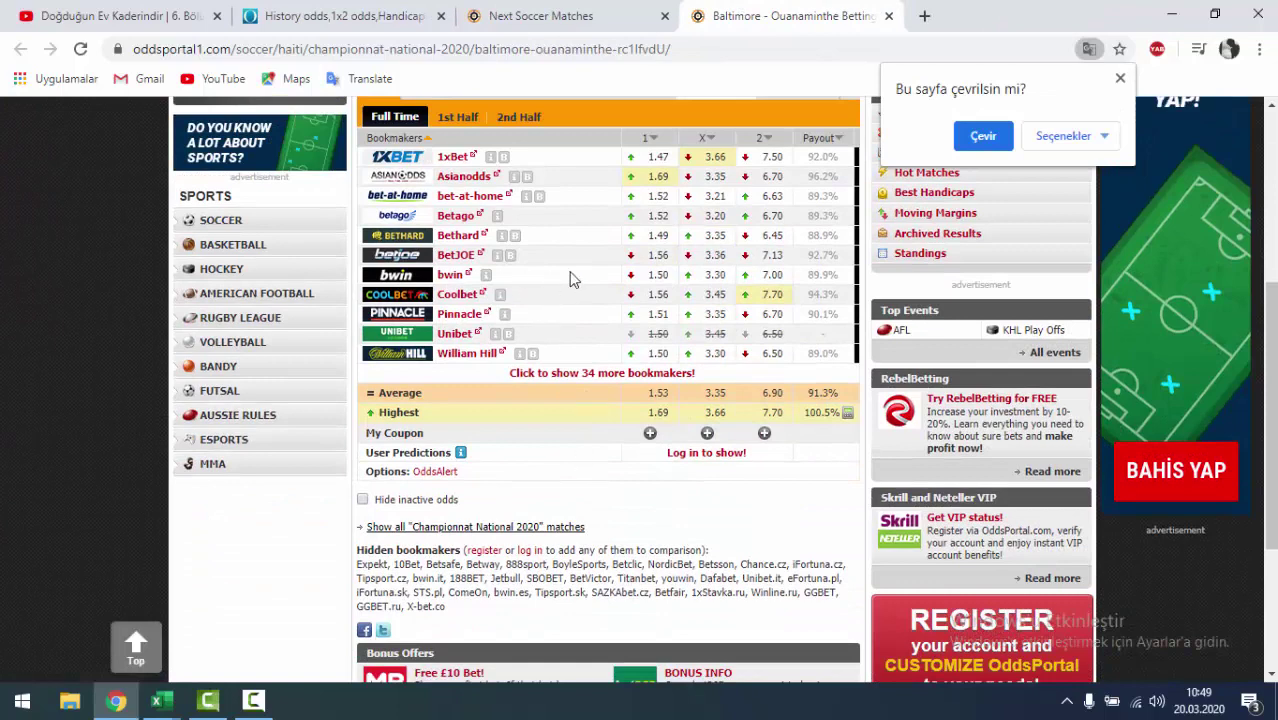
pyautogui.moveTo(632, 286)
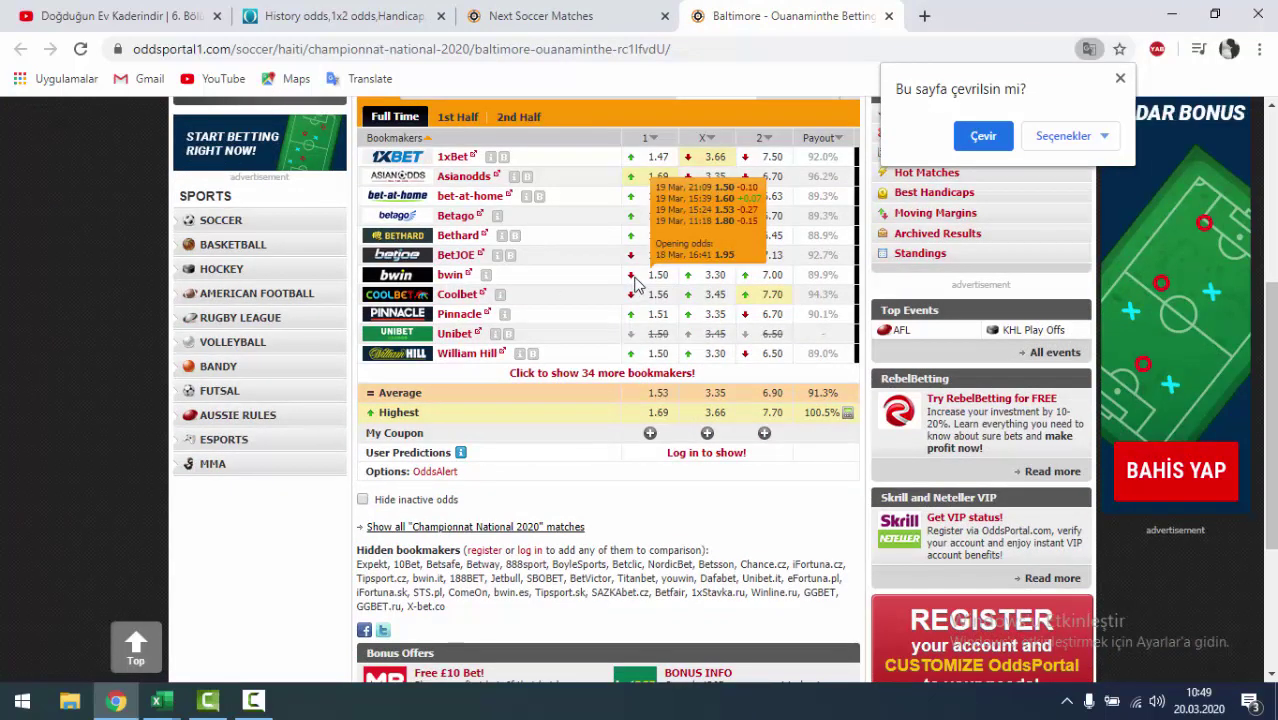
pyautogui.click(588, 18)
pyautogui.click(888, 16)
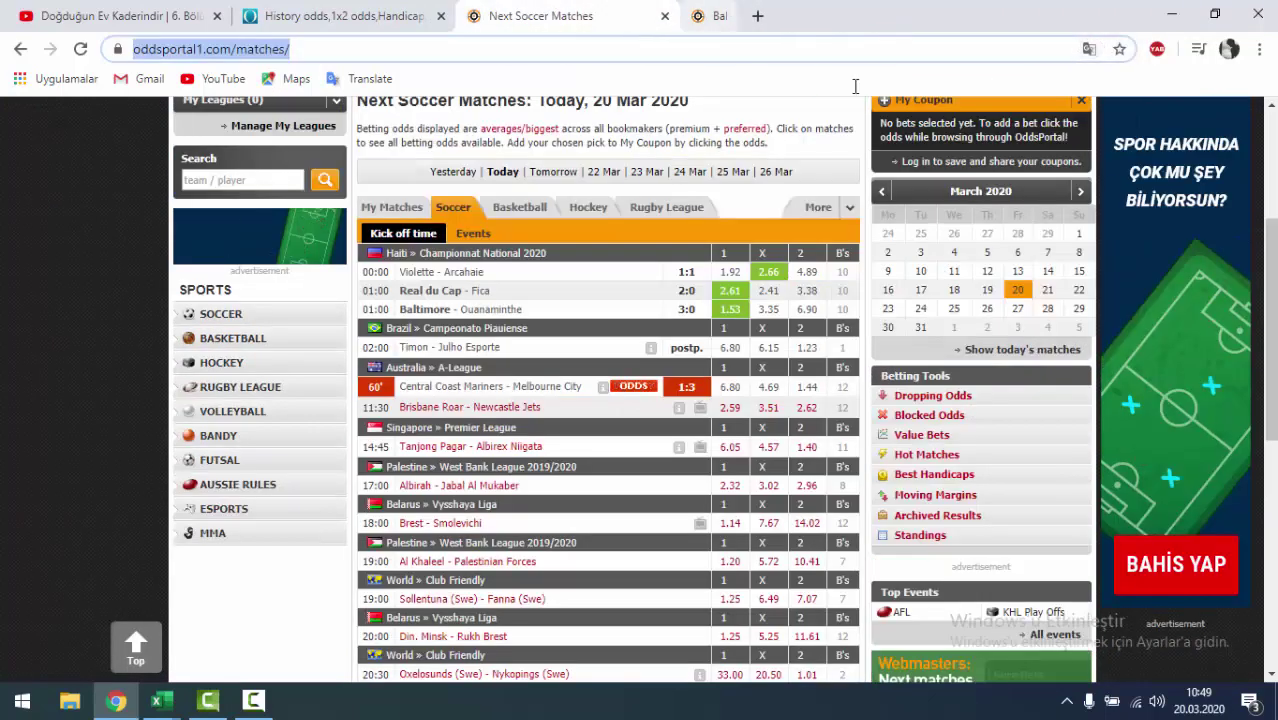
pyautogui.click(0, 258)
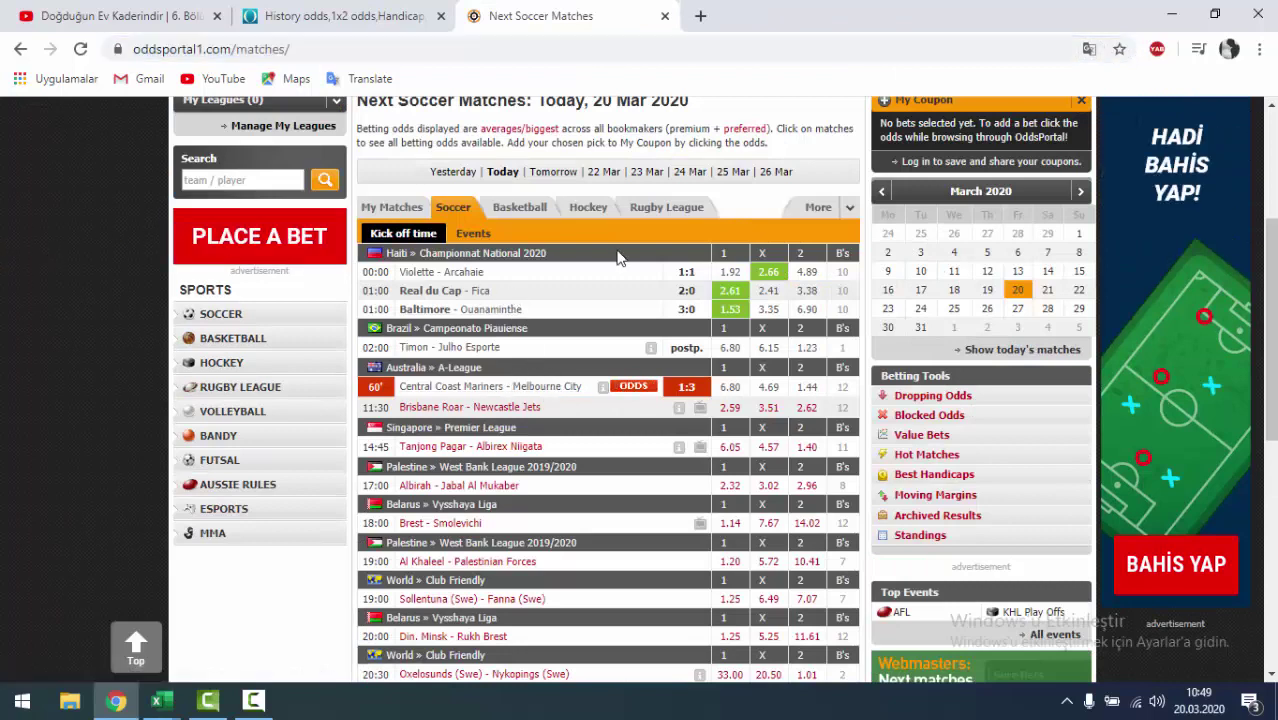
# - Open Archived Results from Betting Tools in a new tab and view it
pyautogui.scroll(3, 614, 258)
pyautogui.moveTo(770, 216)
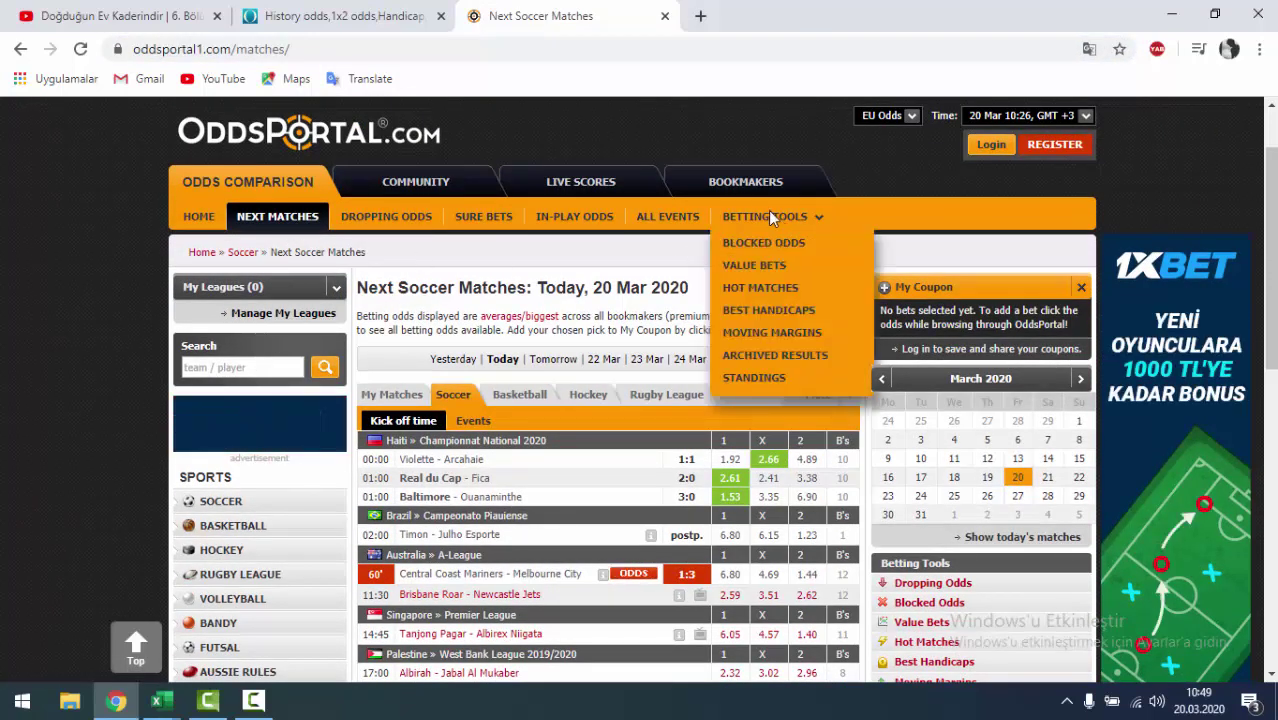
pyautogui.middleClick(775, 355)
pyautogui.click(703, 22)
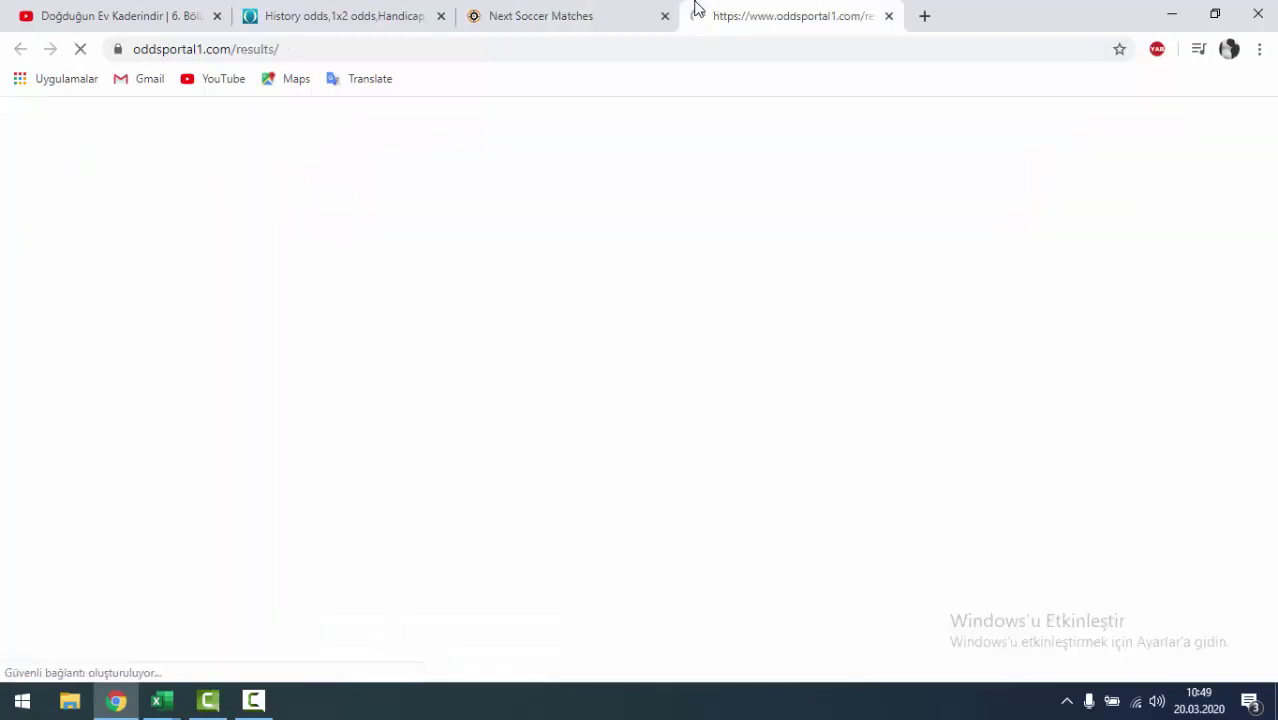
# - Clear the odds filters and filter the LİG column to ARG PREM C only
pyautogui.click(157, 700)
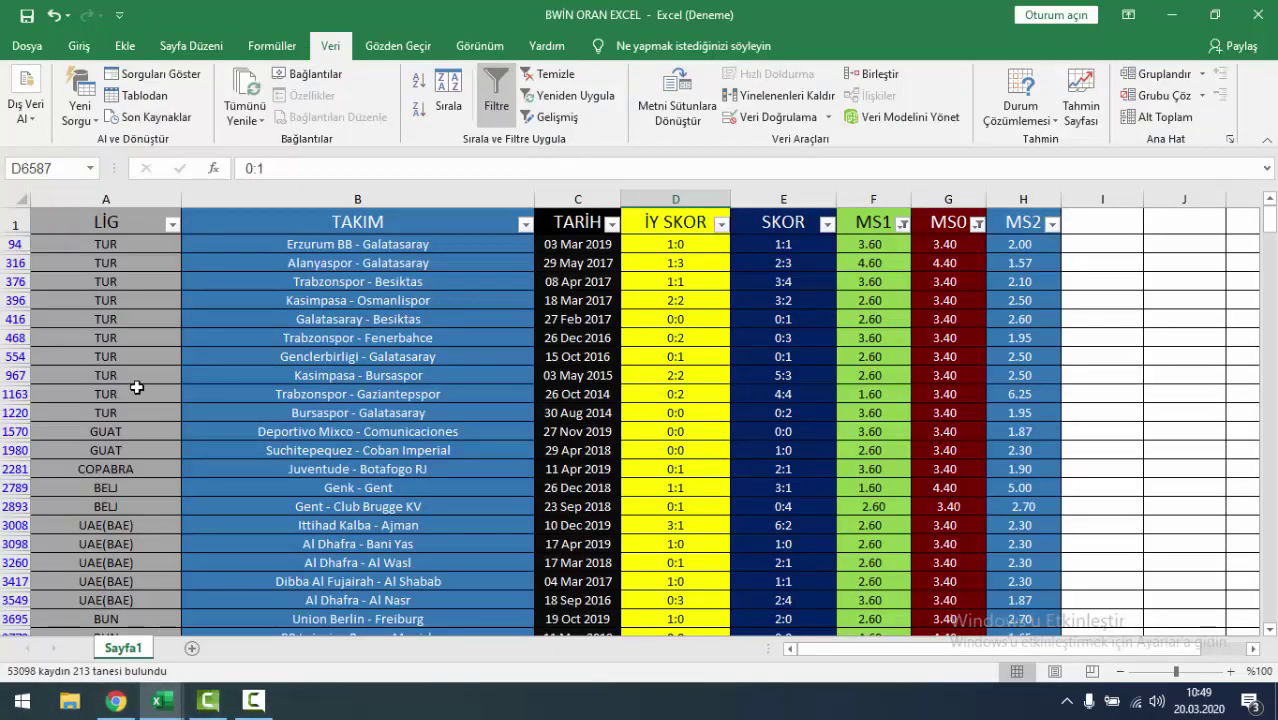
pyautogui.click(548, 73)
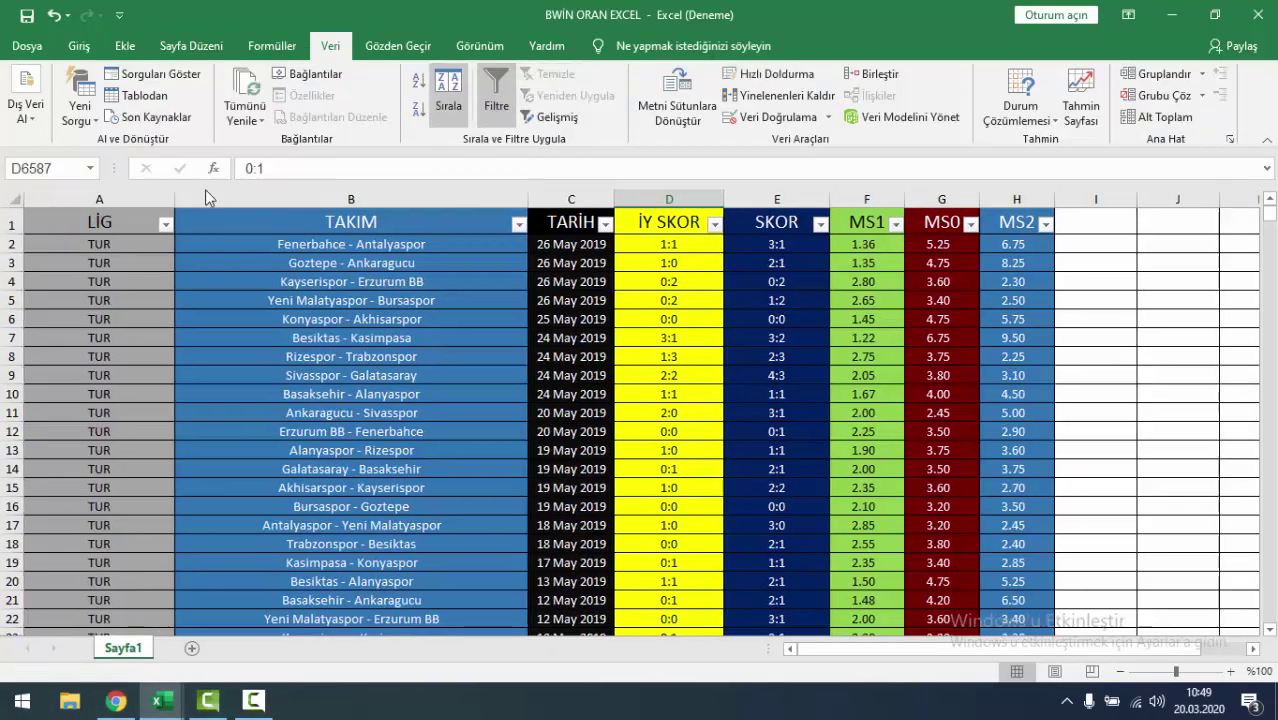
pyautogui.click(165, 224)
pyautogui.write('ARG')
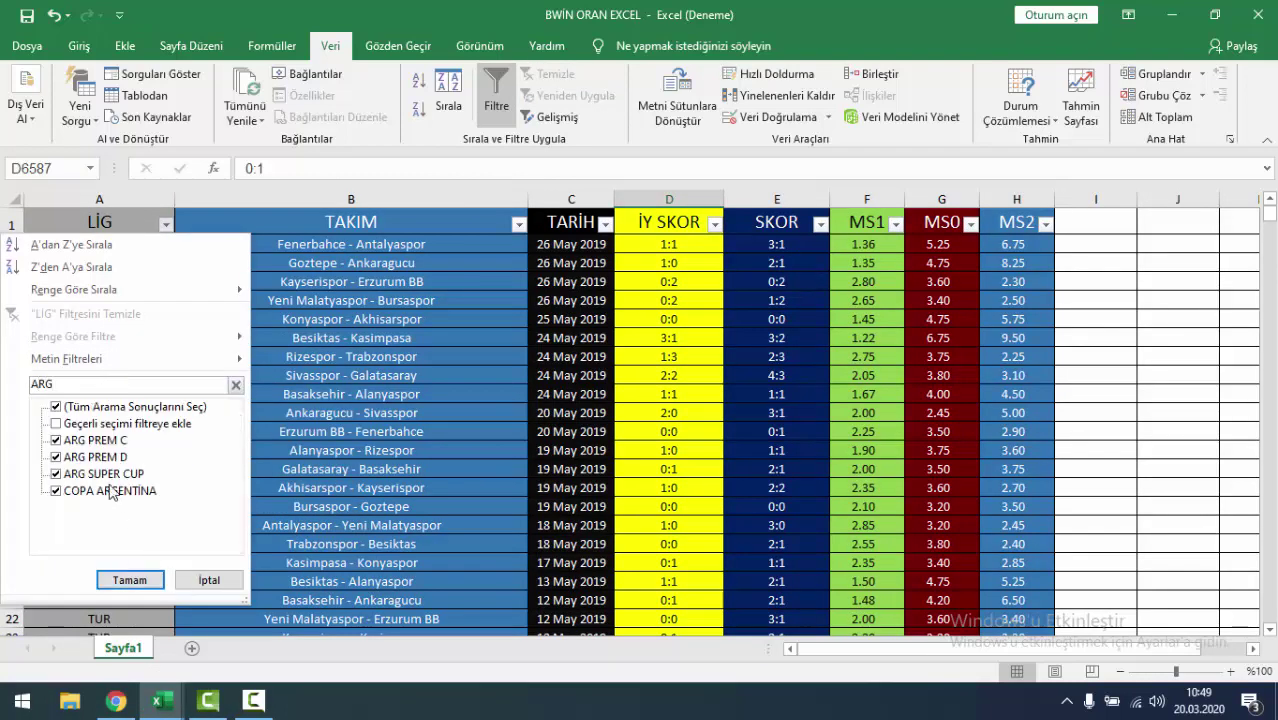
pyautogui.click(100, 491)
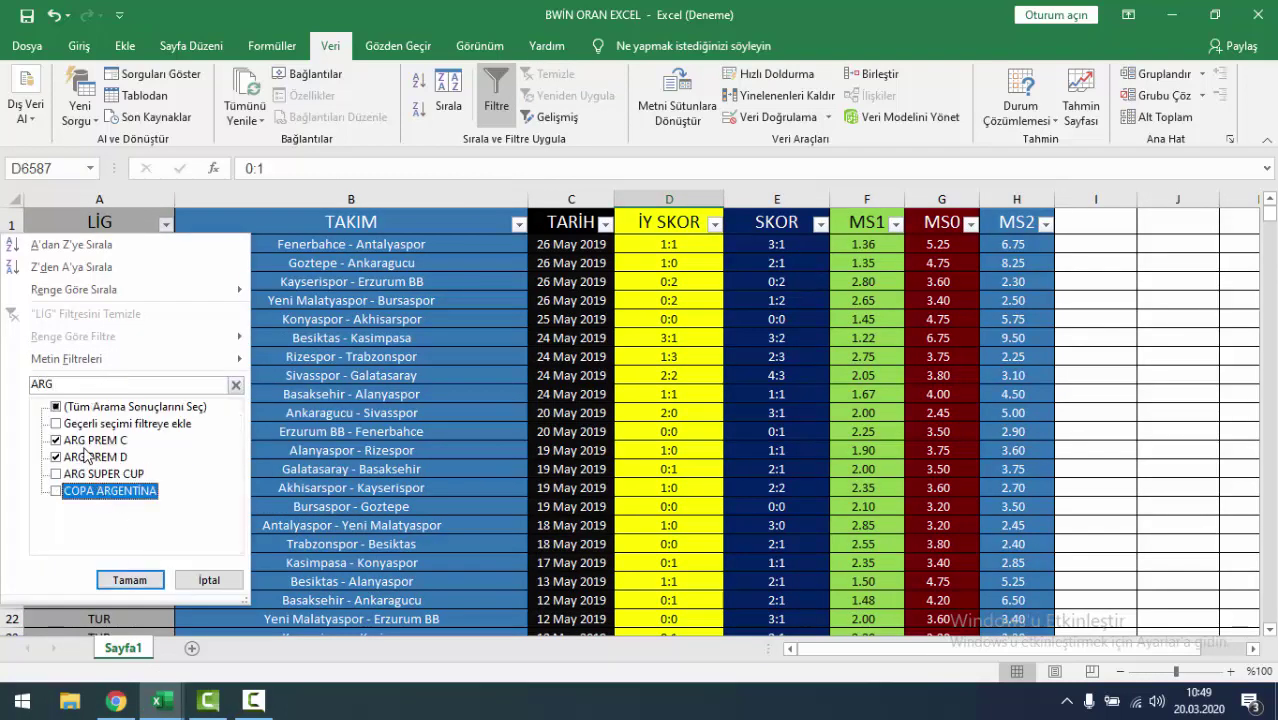
pyautogui.click(86, 441)
pyautogui.doubleClick(93, 460)
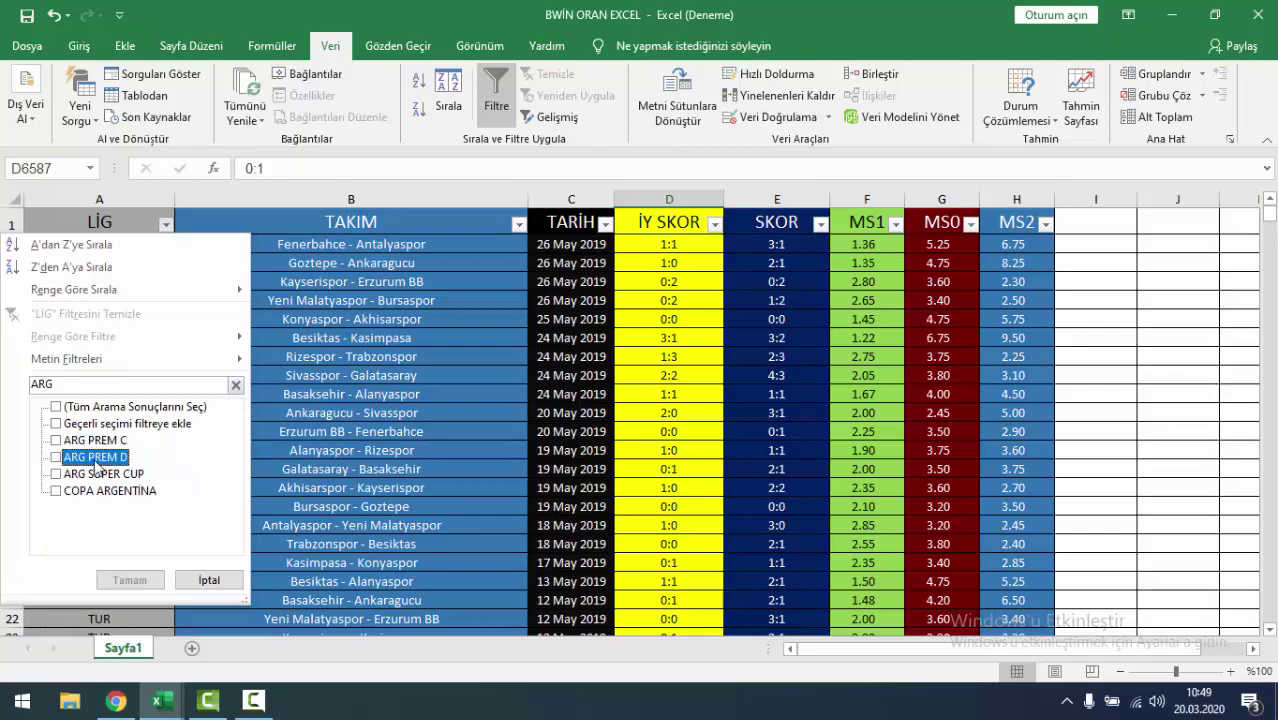
pyautogui.click(95, 440)
pyautogui.click(128, 581)
# - Open Argentina Primera C archived results in a new tab
pyautogui.click(116, 701)
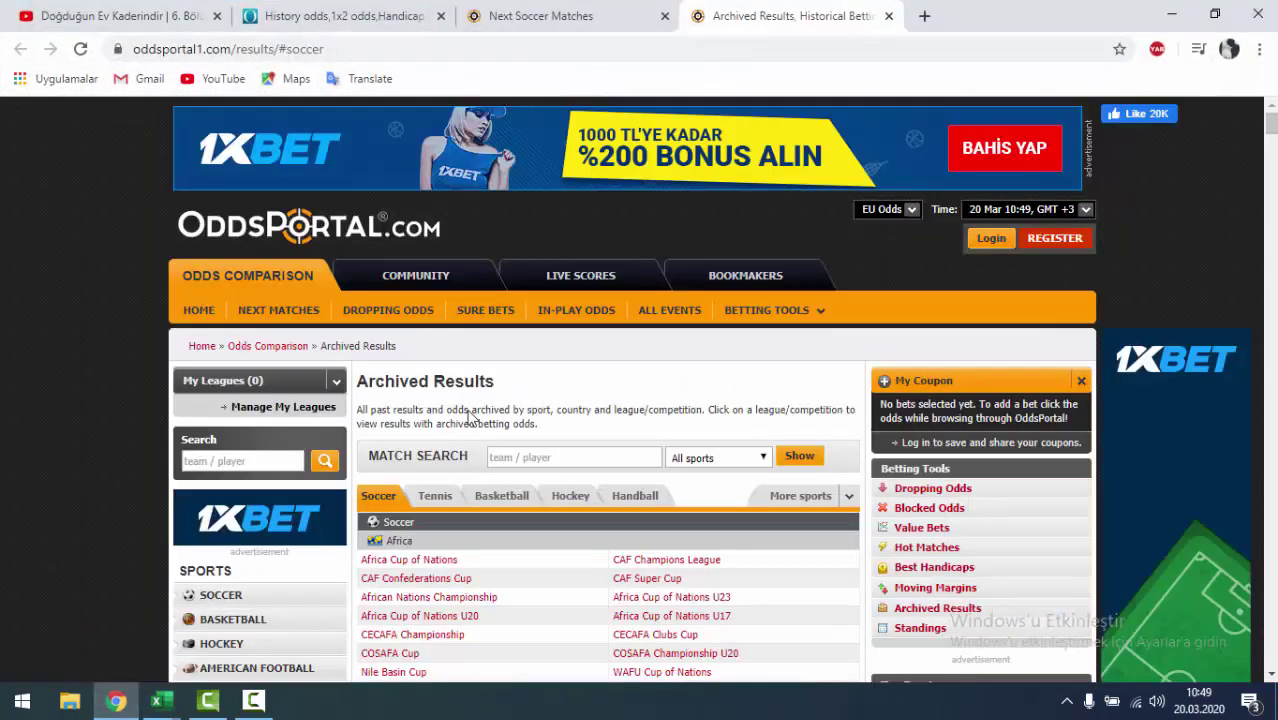
pyautogui.scroll(-5, 437, 482)
pyautogui.scroll(-1, 437, 482)
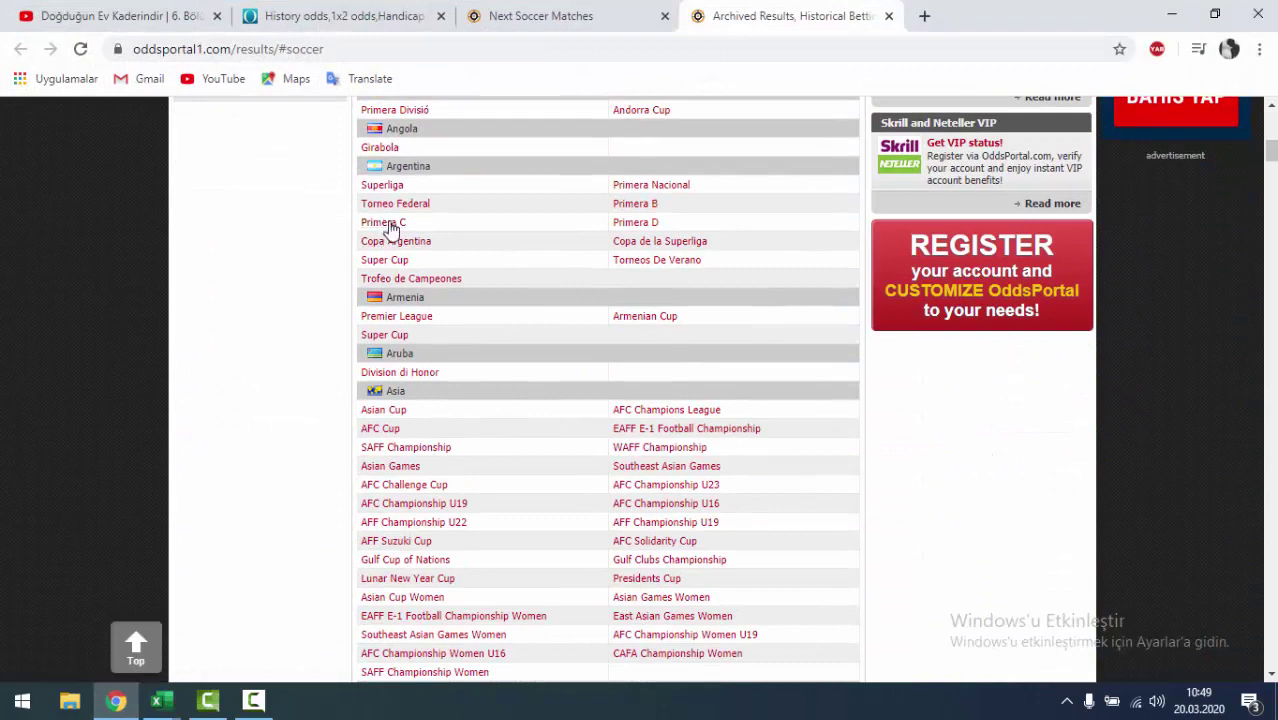
pyautogui.rightClick(391, 228)
pyautogui.click(440, 231)
pyautogui.click(916, 16)
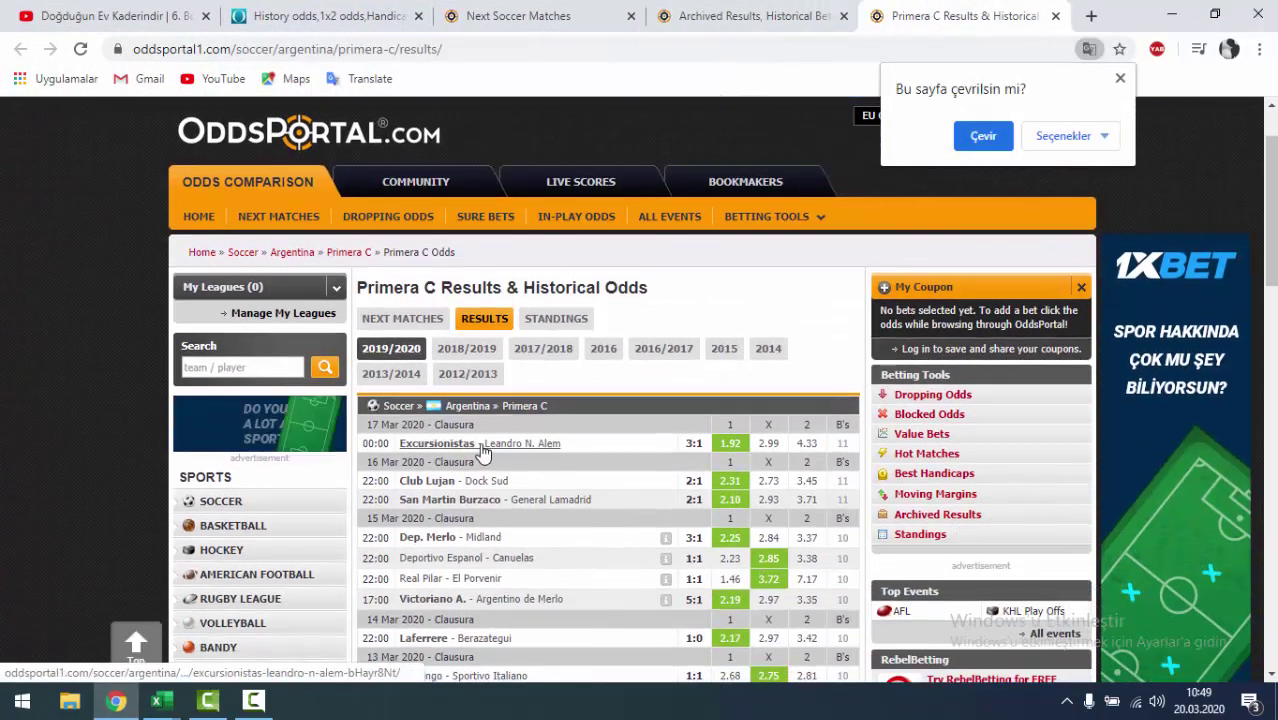
# - Open the Excursionistas, Club Lujan and San Martin Burzaco matches in background tabs
pyautogui.scroll(-3, 450, 442)
pyautogui.rightClick(480, 446)
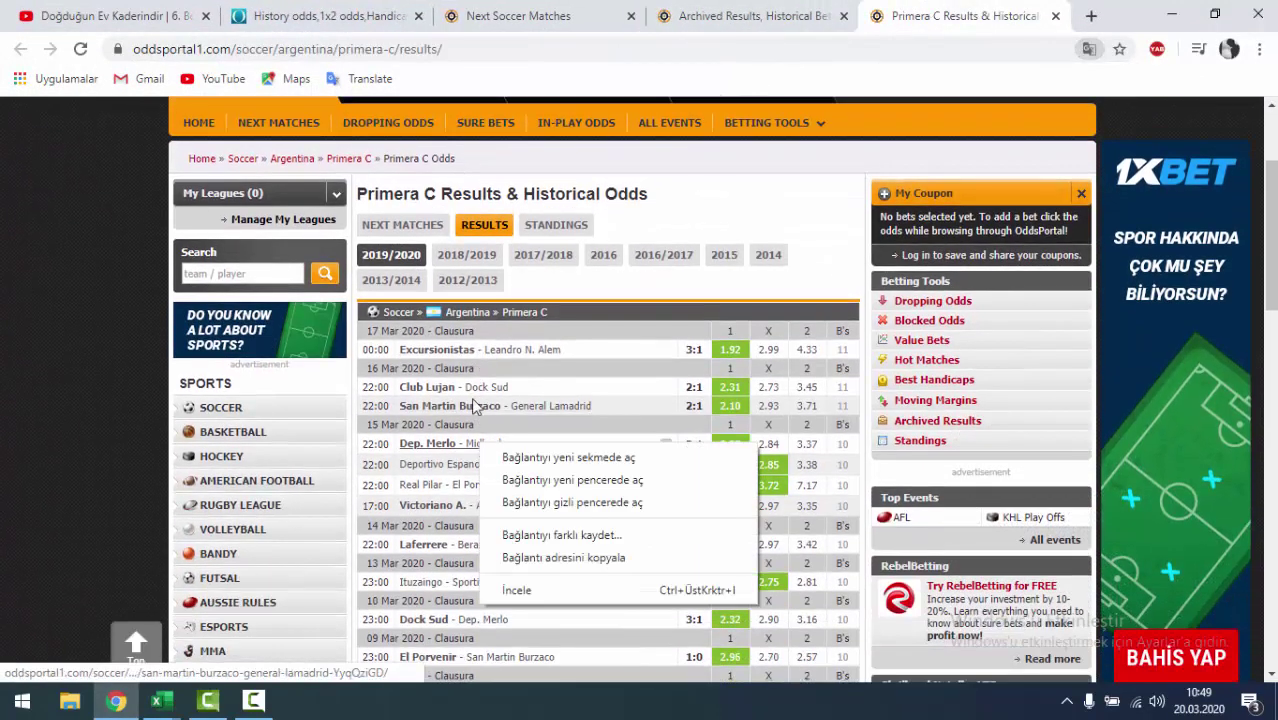
pyautogui.rightClick(466, 349)
pyautogui.click(505, 364)
pyautogui.rightClick(479, 389)
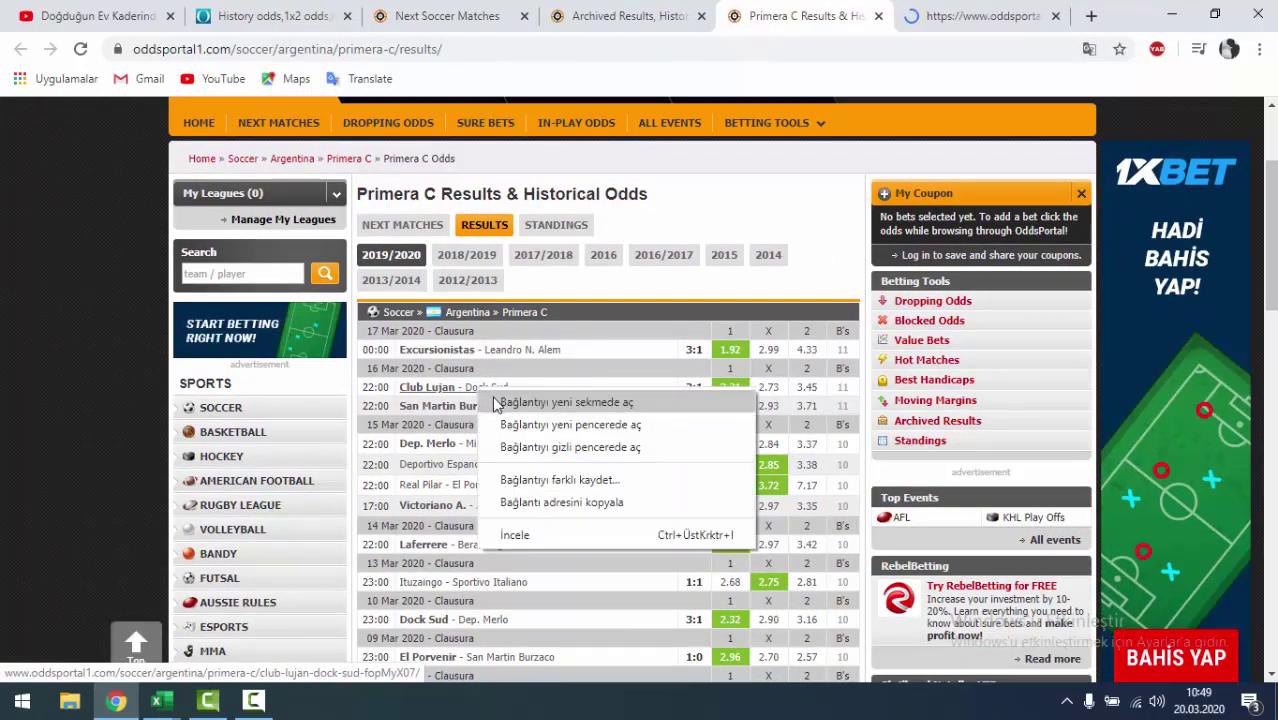
pyautogui.click(494, 402)
pyautogui.rightClick(491, 407)
pyautogui.click(505, 421)
# - View the Excursionistas–Leandro N. Alem odds, then bring the BWIN workbook forward
pyautogui.click(724, 15)
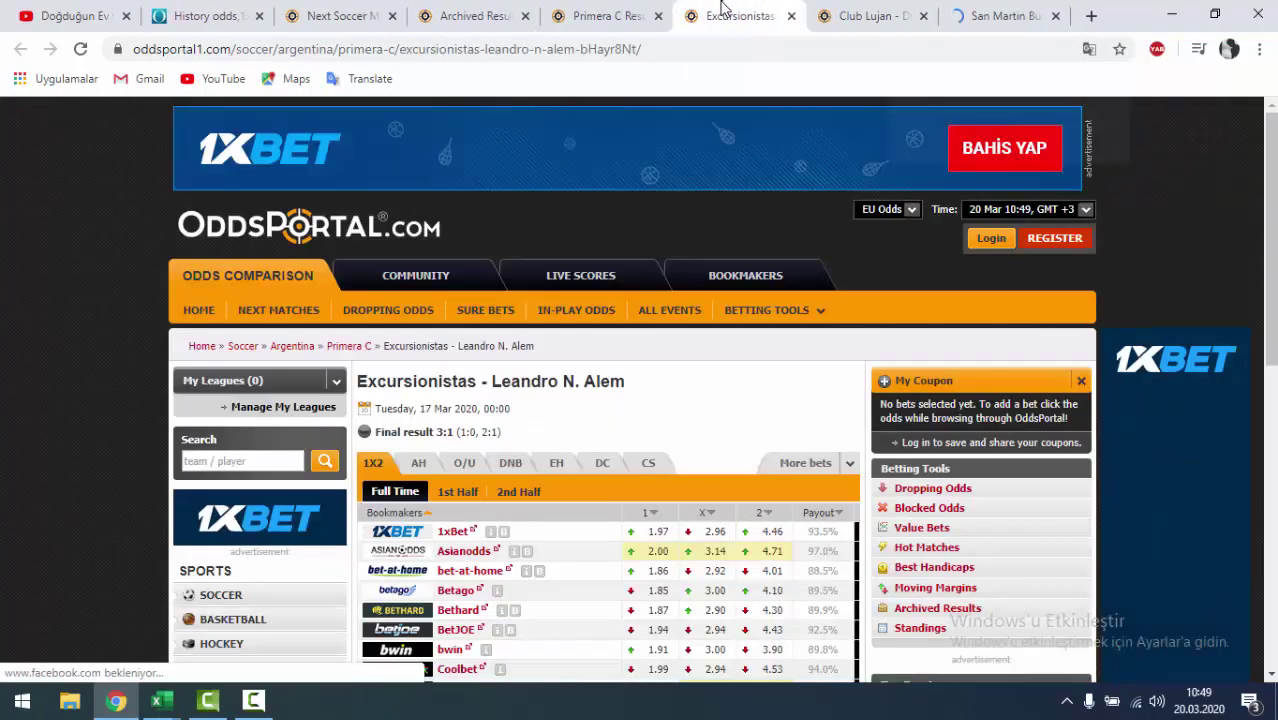
pyautogui.scroll(-3, 560, 370)
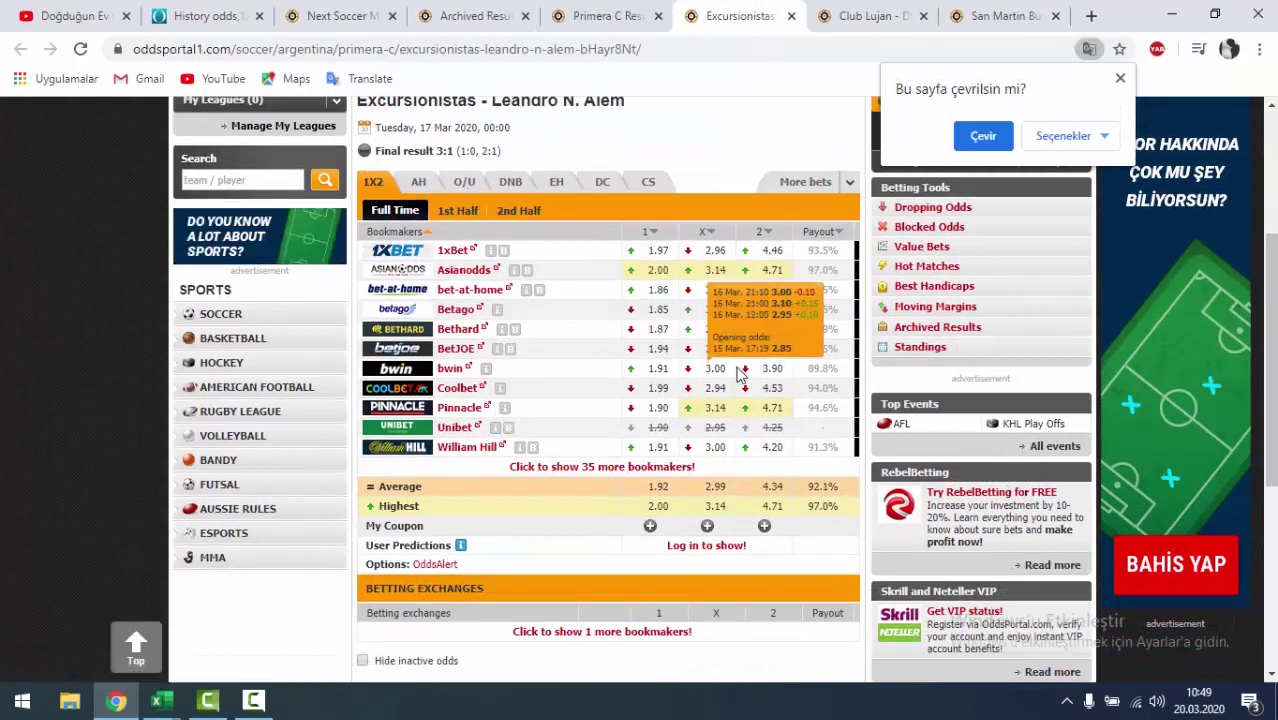
pyautogui.click(157, 700)
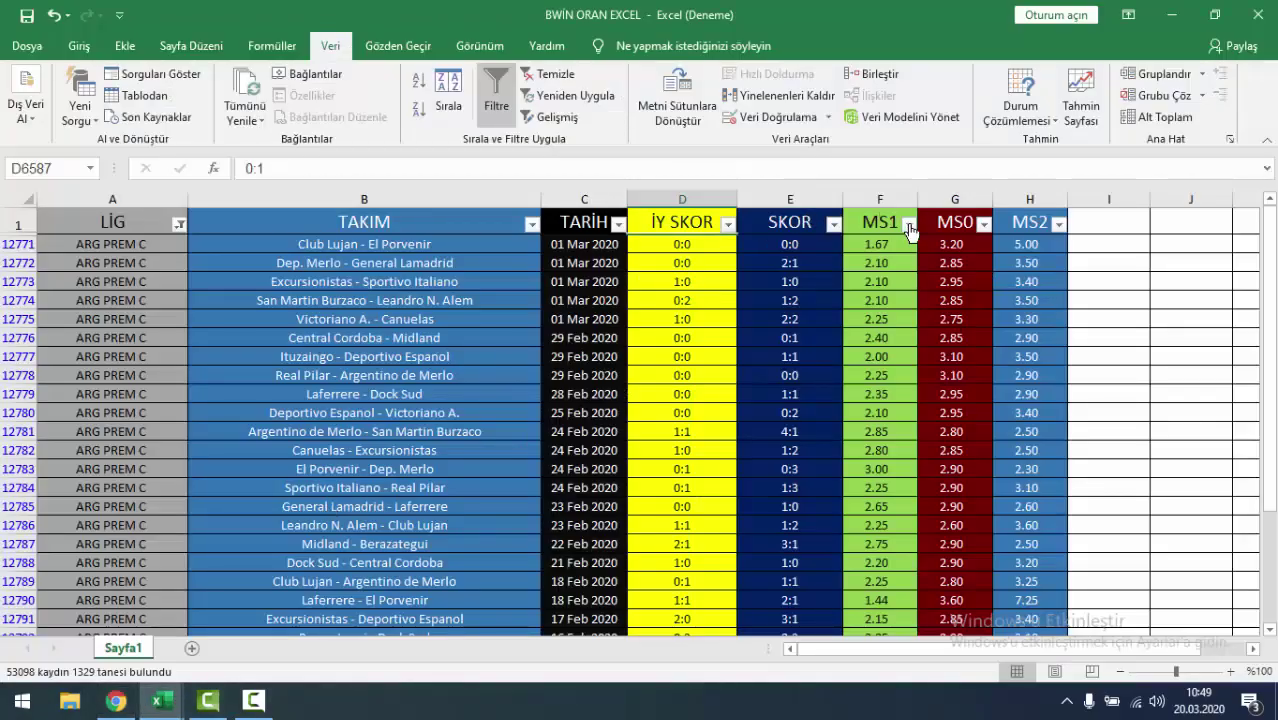
pyautogui.click(908, 225)
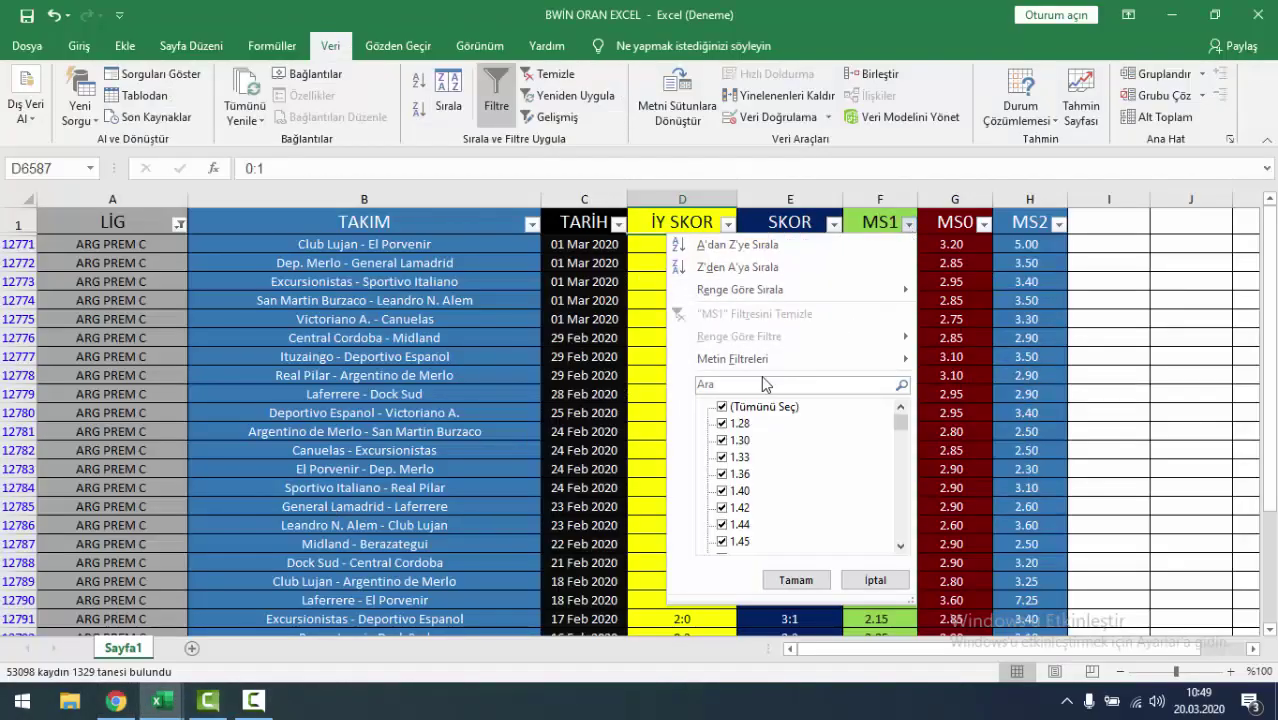
pyautogui.write('91')
pyautogui.click(795, 581)
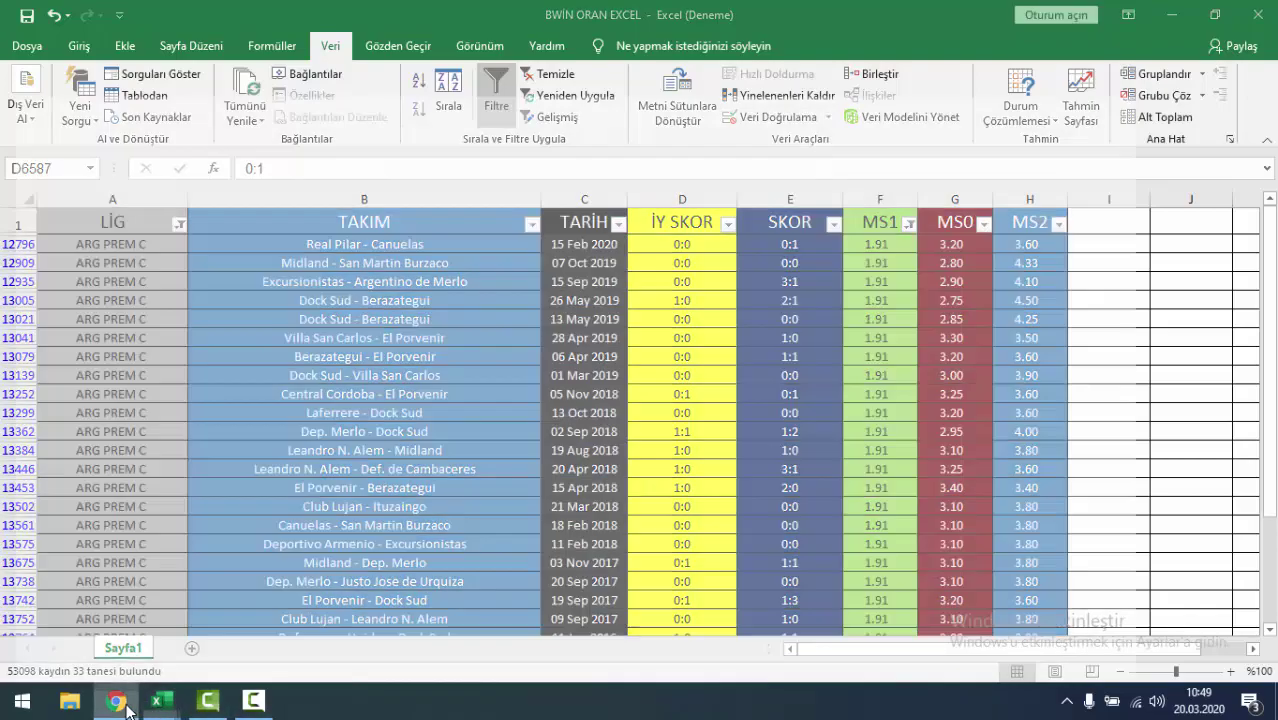
pyautogui.click(116, 701)
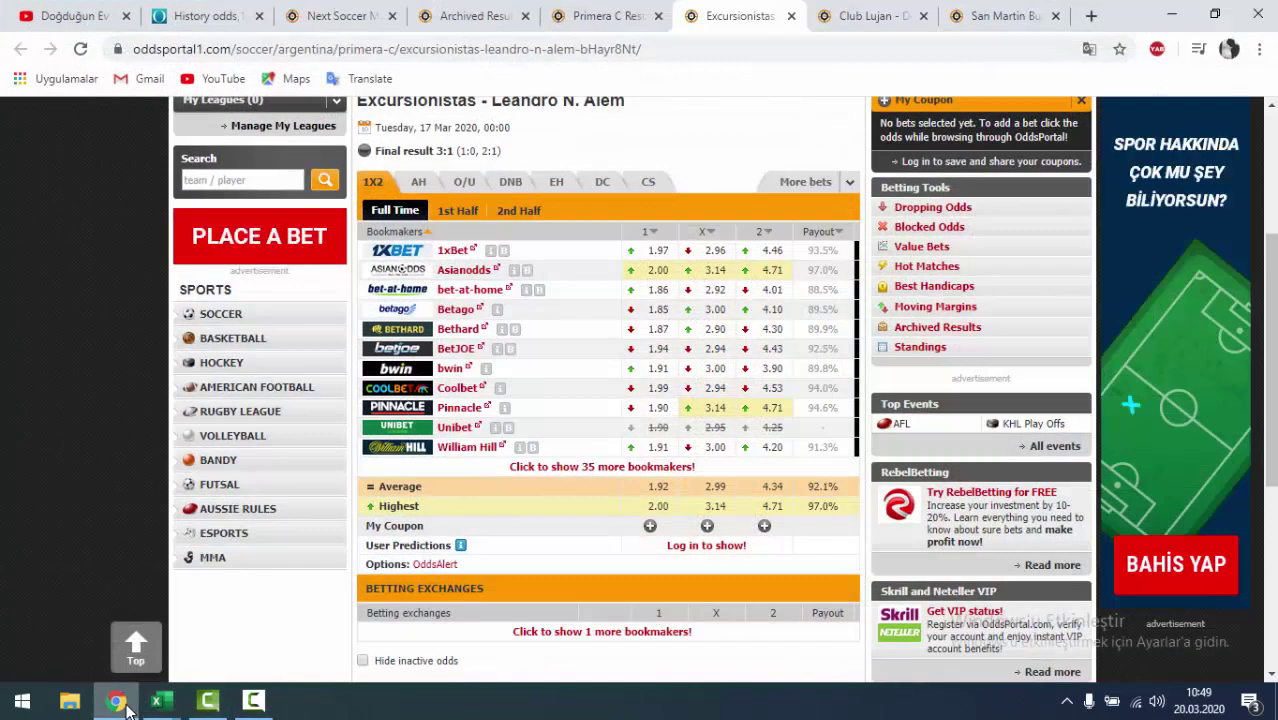
pyautogui.click(157, 701)
pyautogui.click(983, 226)
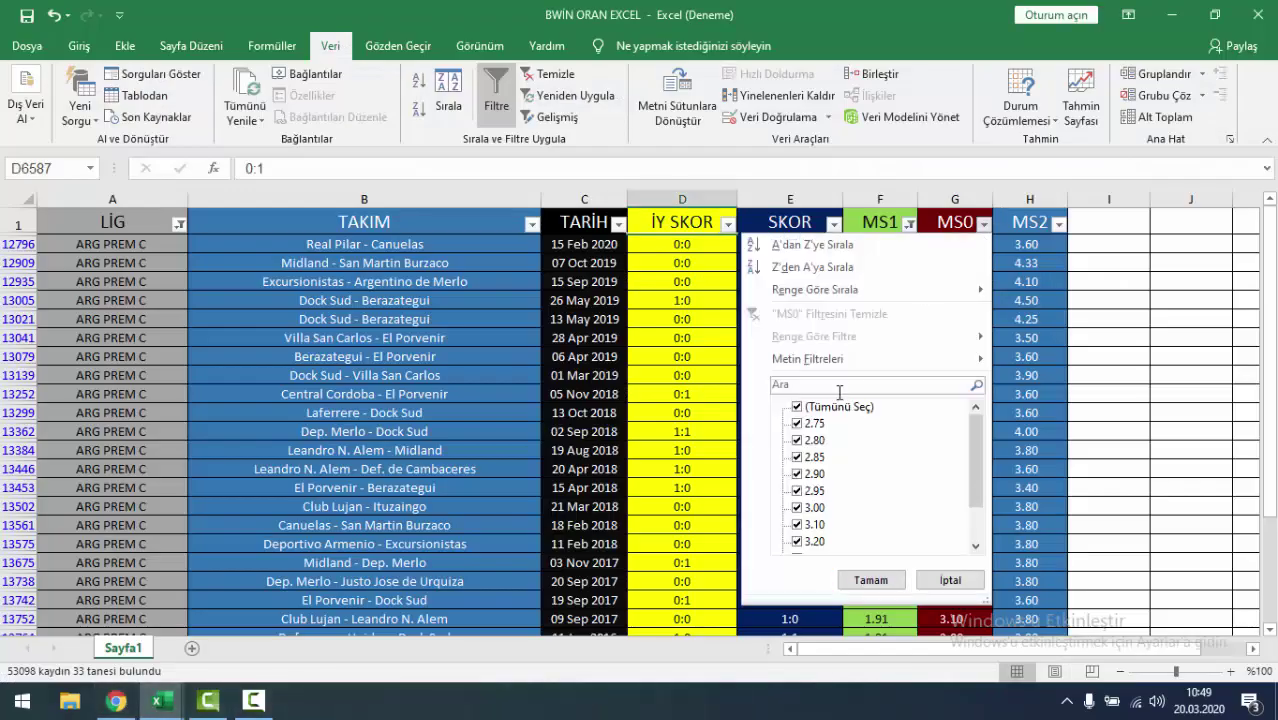
pyautogui.write('00')
pyautogui.click(870, 580)
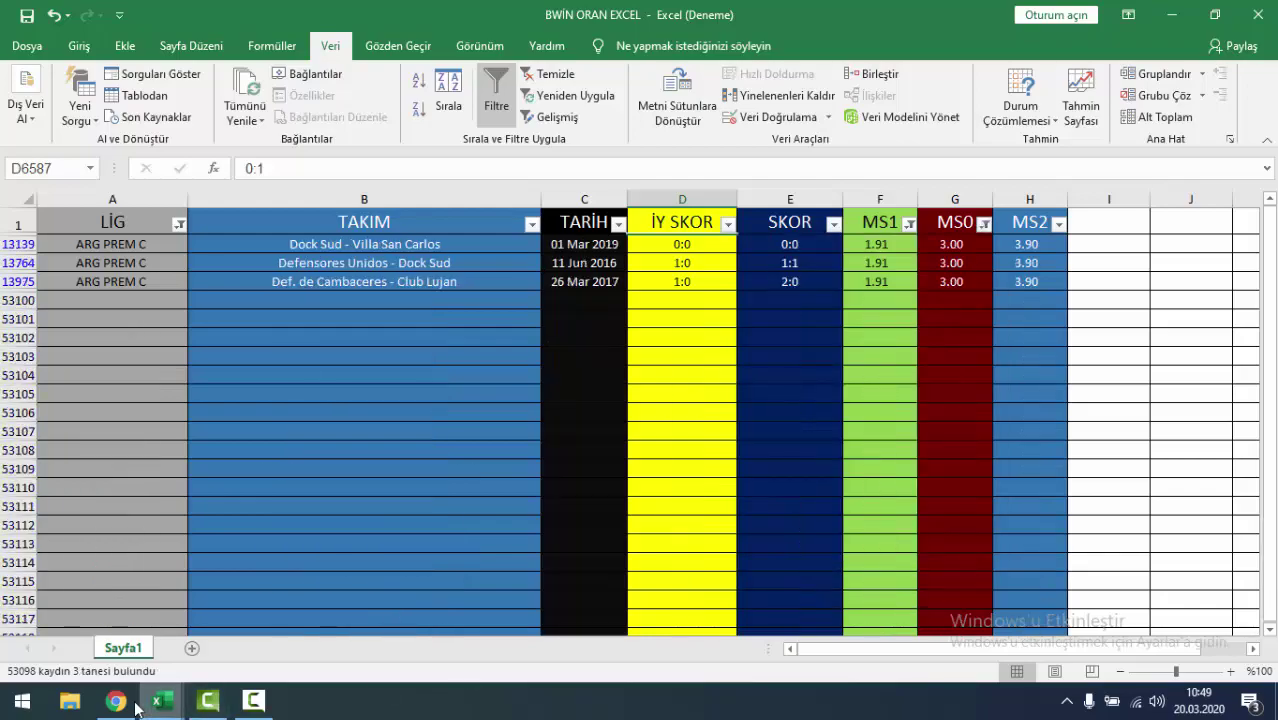
pyautogui.click(117, 702)
pyautogui.click(119, 703)
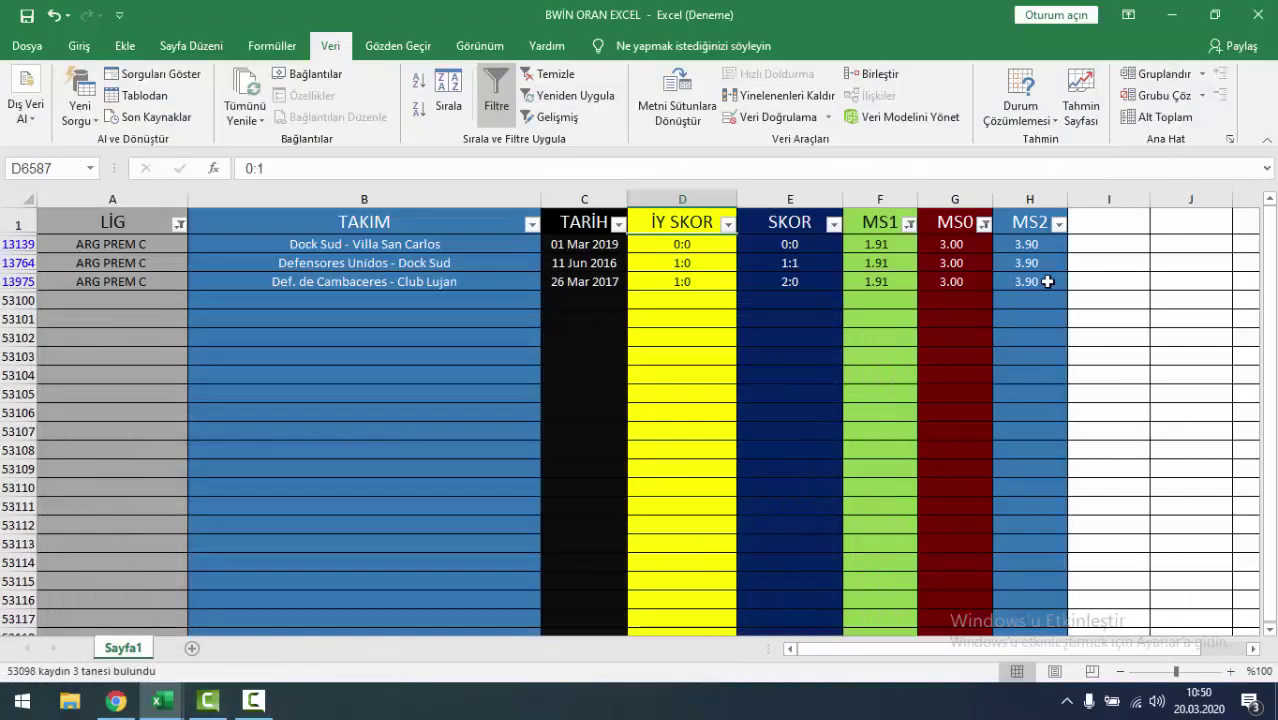
pyautogui.moveTo(1038, 243); pyautogui.dragTo(166, 297)
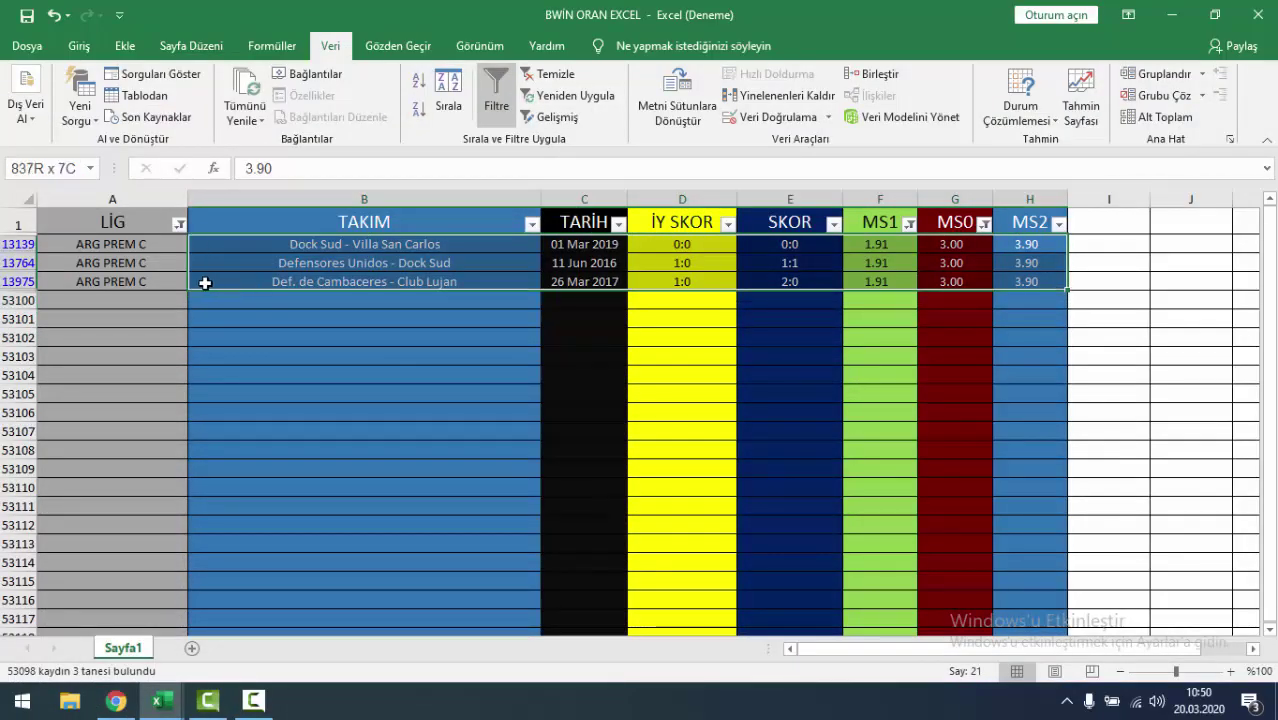
pyautogui.click(320, 431)
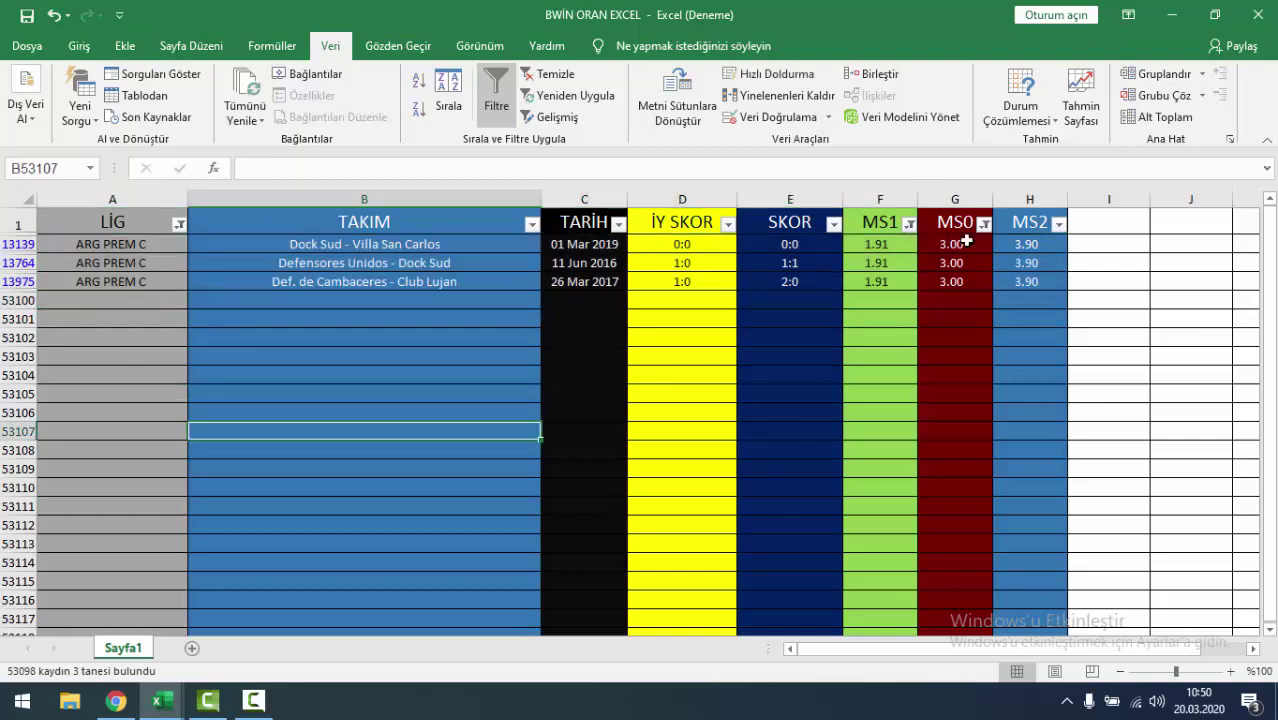
pyautogui.click(785, 263)
pyautogui.click(790, 281)
pyautogui.click(640, 394)
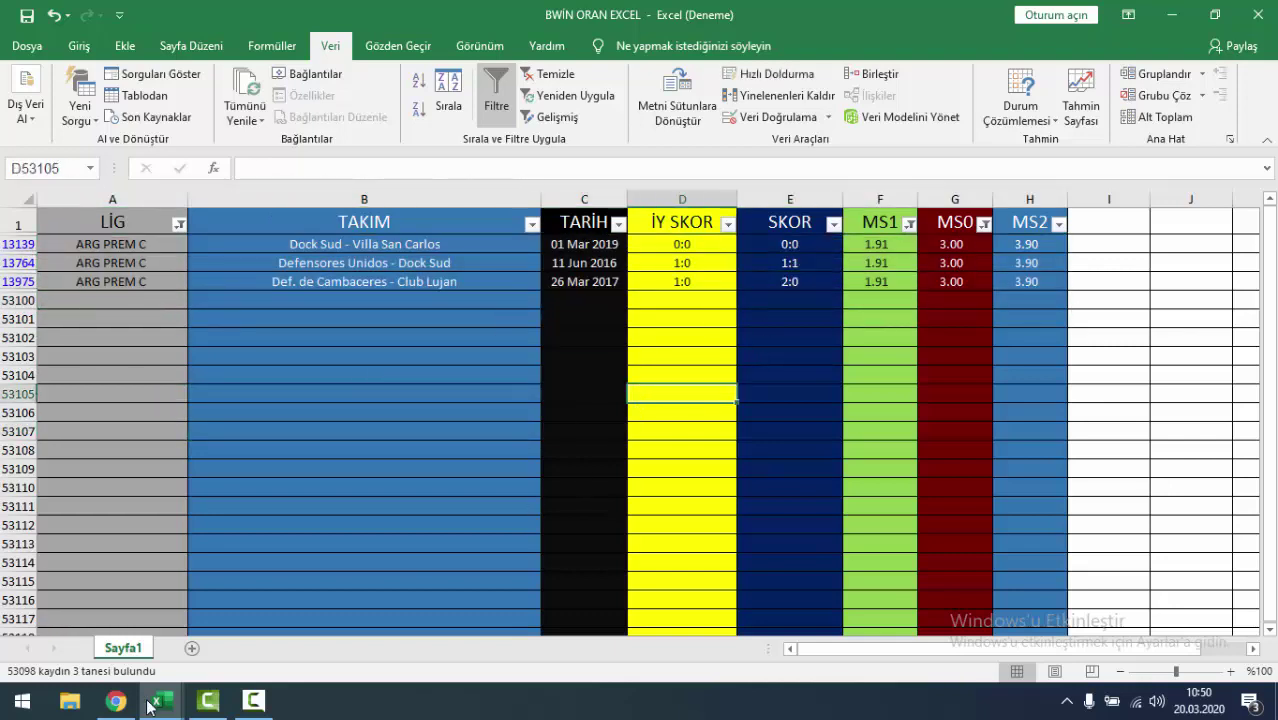
pyautogui.click(116, 714)
pyautogui.click(116, 714)
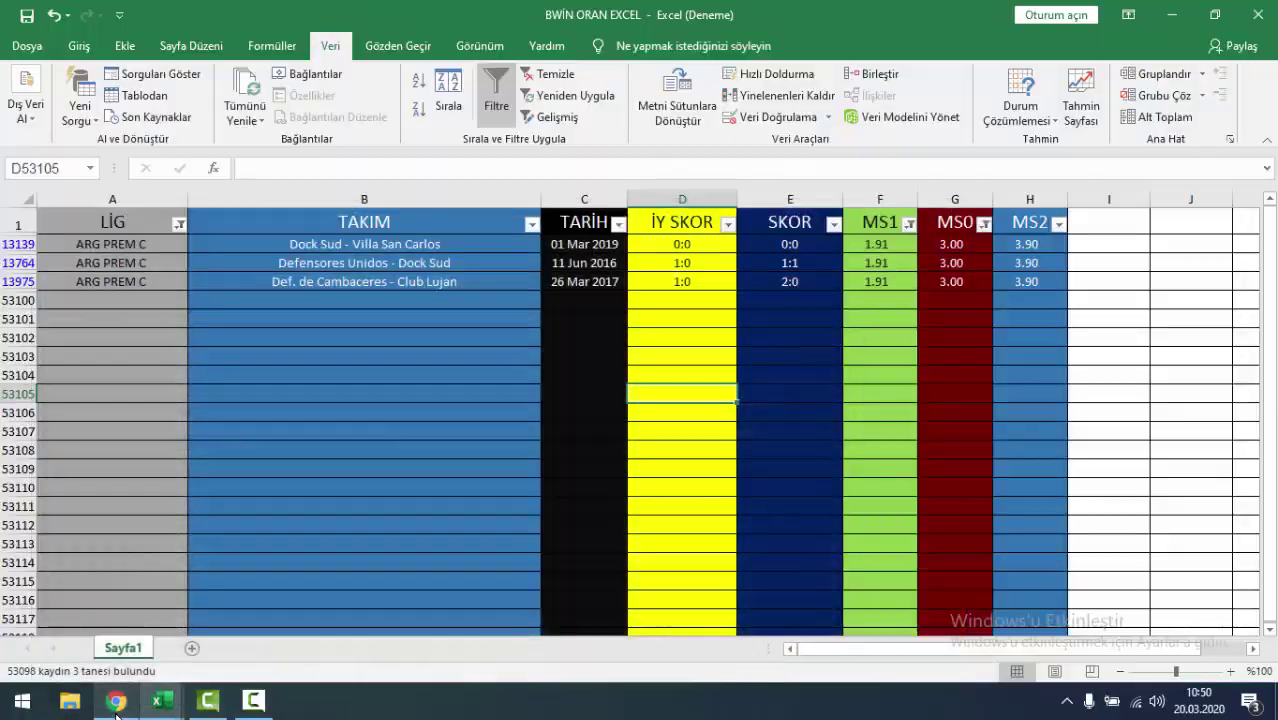
pyautogui.click(116, 715)
pyautogui.click(116, 706)
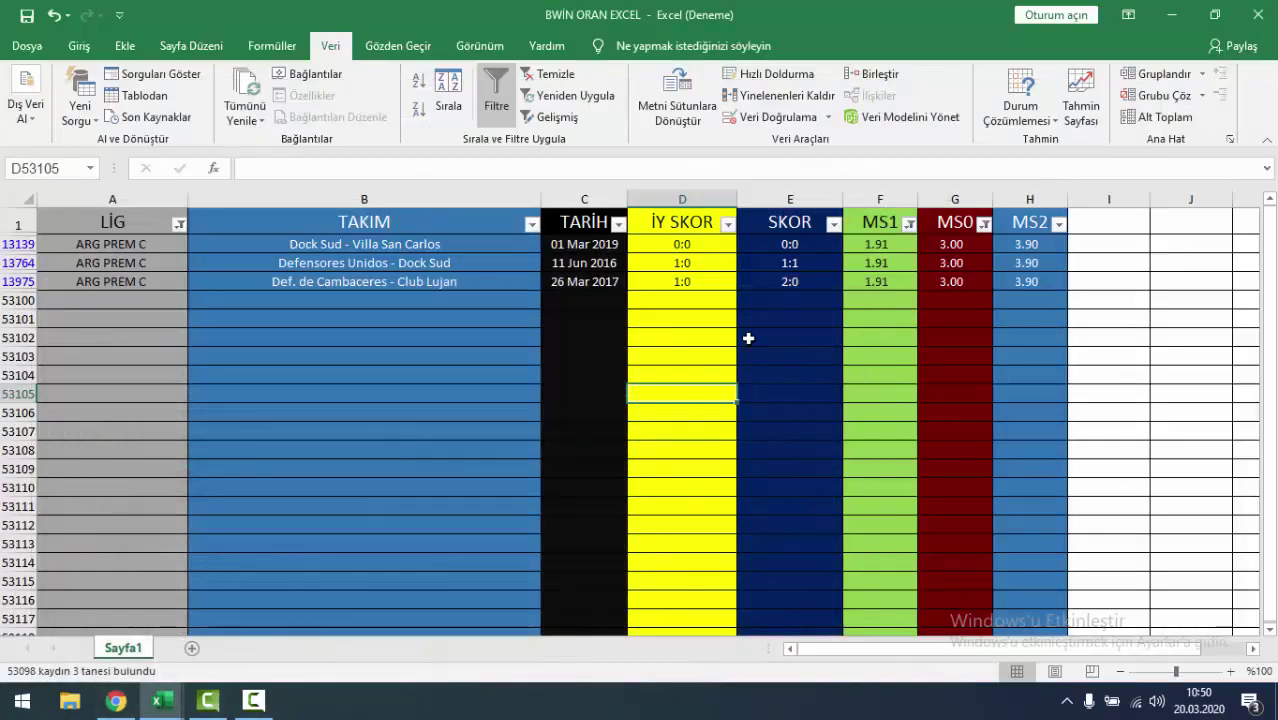
pyautogui.click(712, 298)
pyautogui.moveTo(708, 277); pyautogui.dragTo(682, 244)
pyautogui.hotkey('ctrl', 'v')
pyautogui.moveTo(790, 244)
pyautogui.mouseDown()
pyautogui.moveTo(796, 278)
pyautogui.moveTo(777, 277)
pyautogui.mouseUp()
pyautogui.click(704, 247)
pyautogui.hotkey('ctrl', 'c')
pyautogui.click(790, 244)
pyautogui.hotkey('ctrl', 'v')
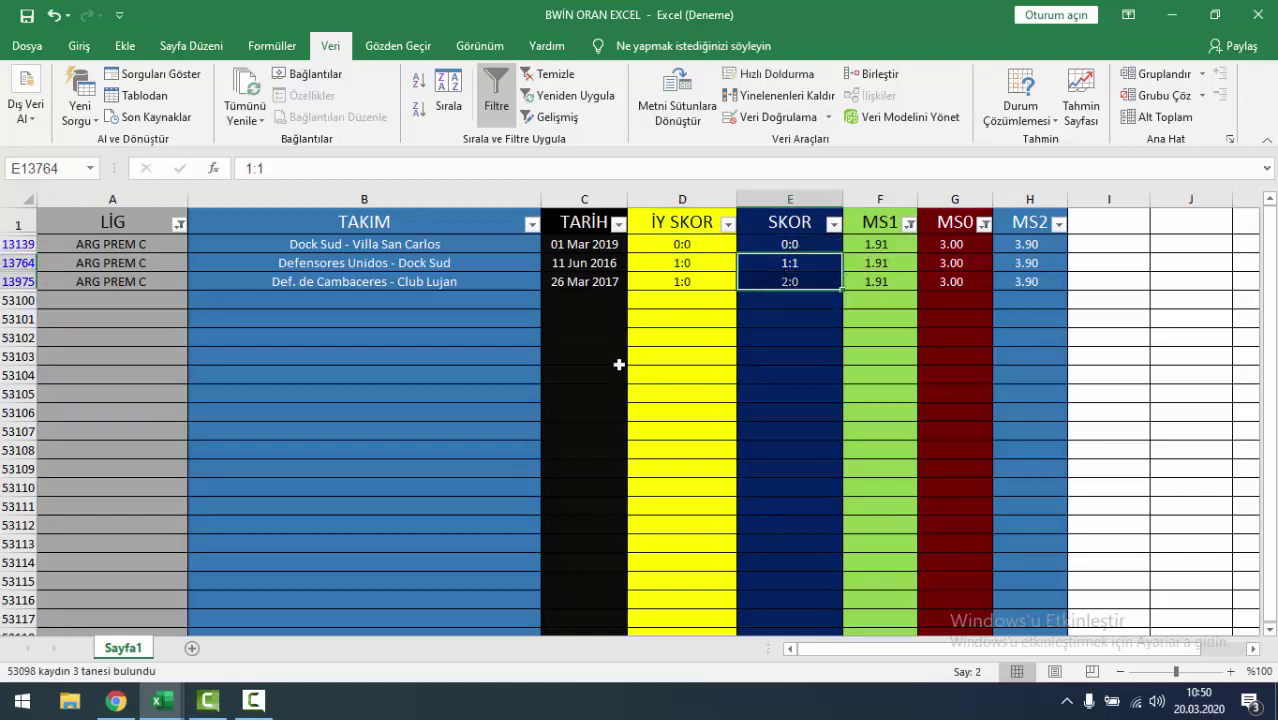
pyautogui.click(815, 301)
pyautogui.moveTo(660, 280); pyautogui.dragTo(665, 262)
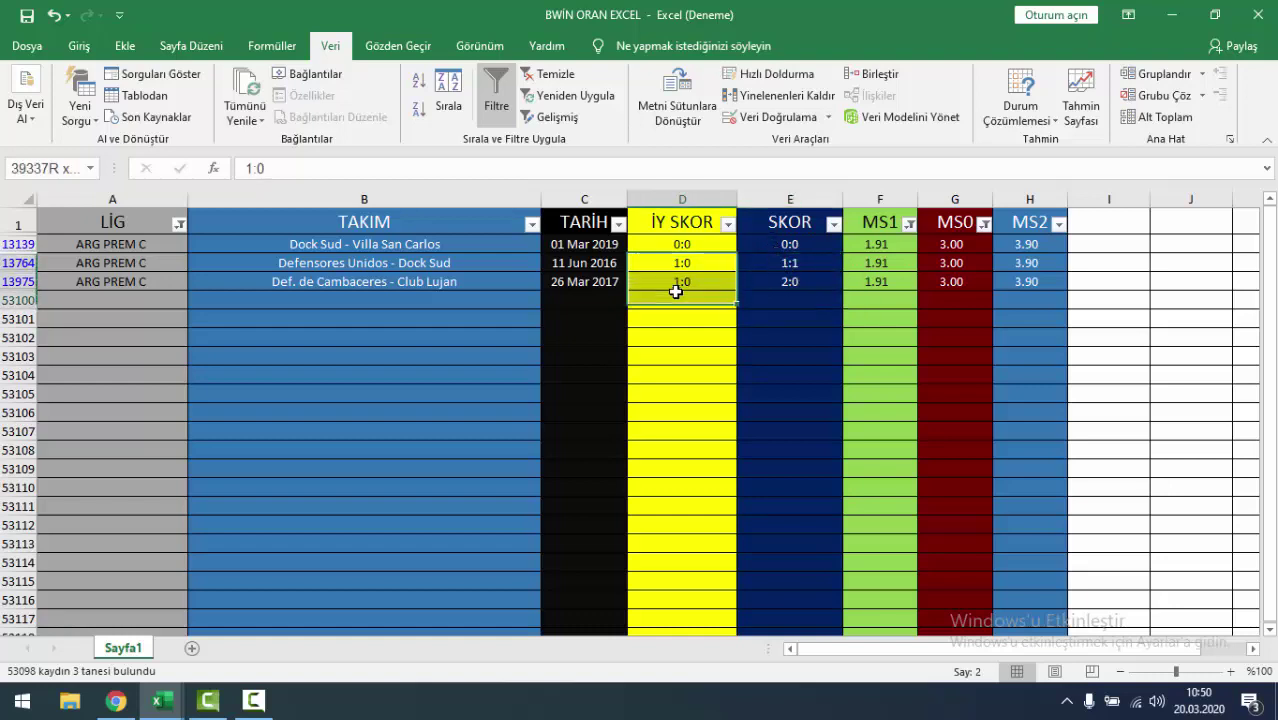
pyautogui.click(682, 356)
pyautogui.click(116, 703)
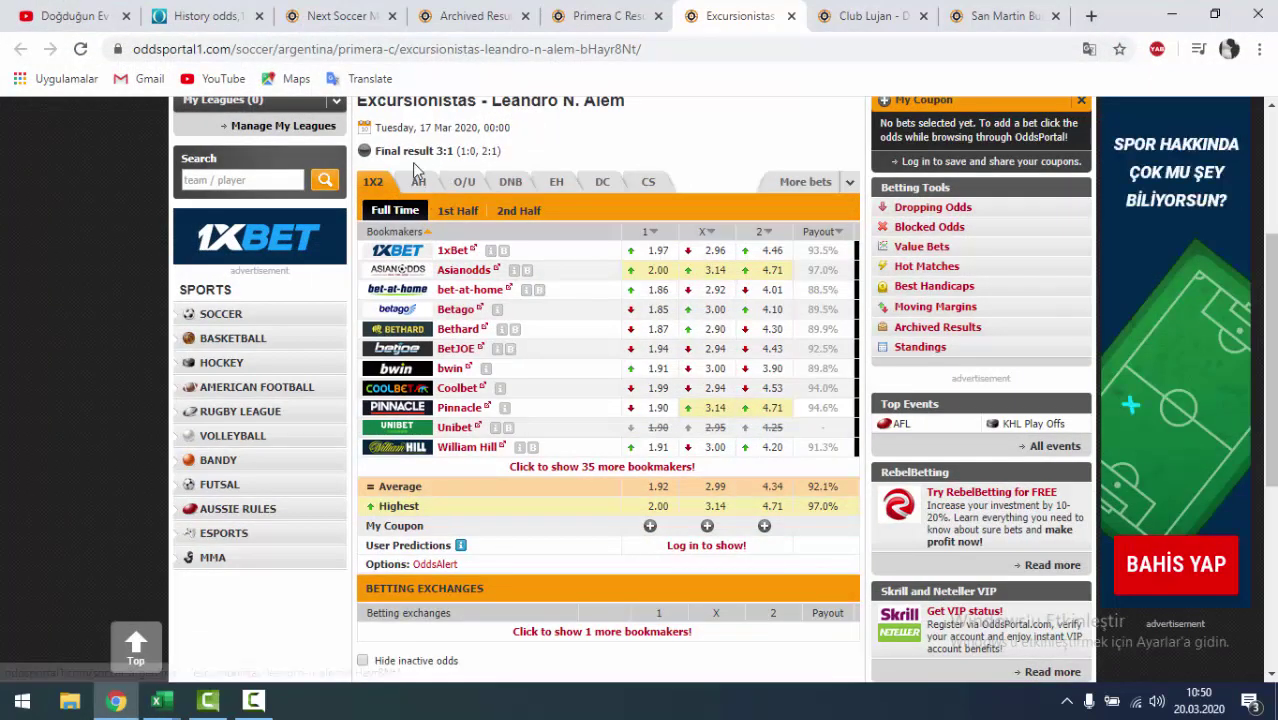
pyautogui.click(117, 703)
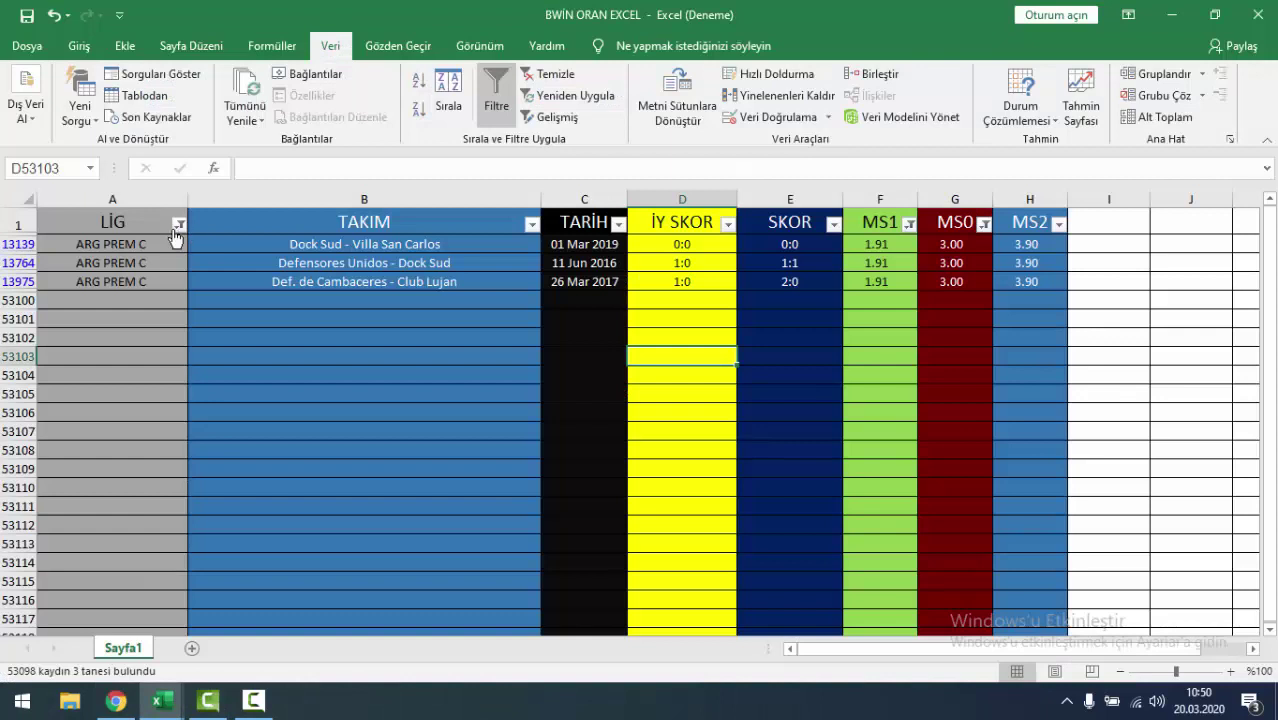
pyautogui.click(178, 224)
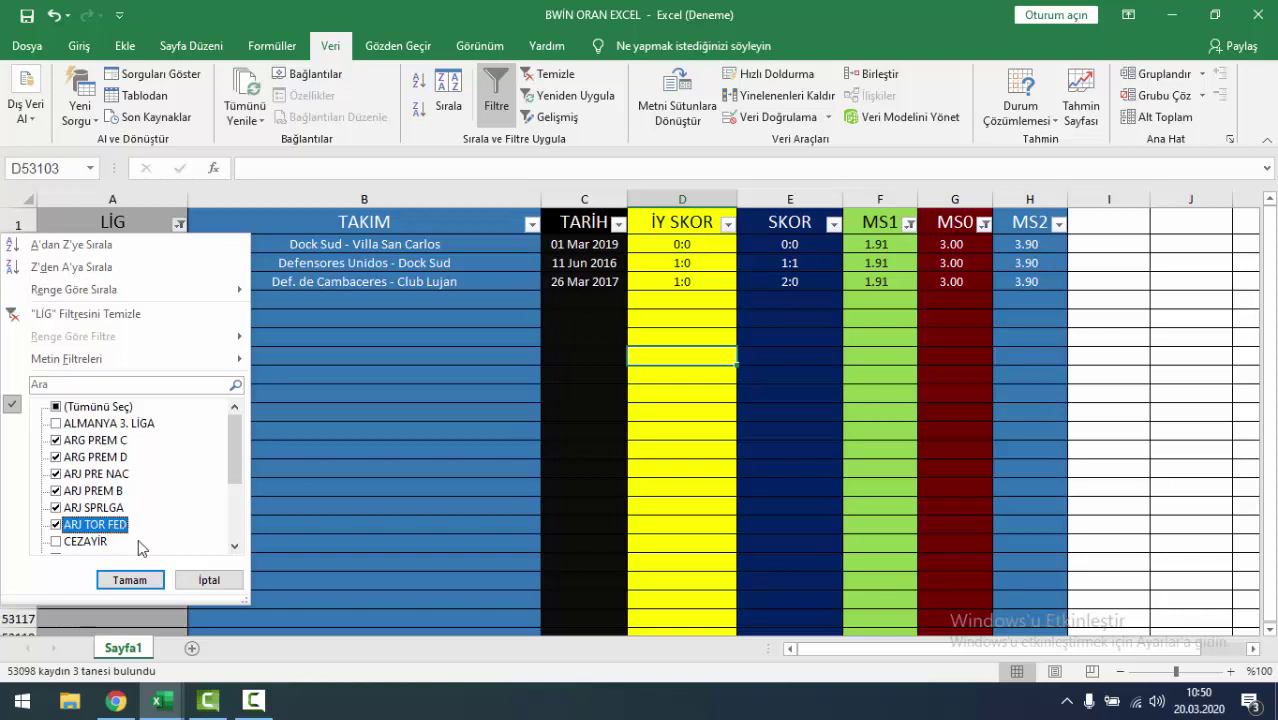
pyautogui.click(130, 580)
pyautogui.click(718, 334)
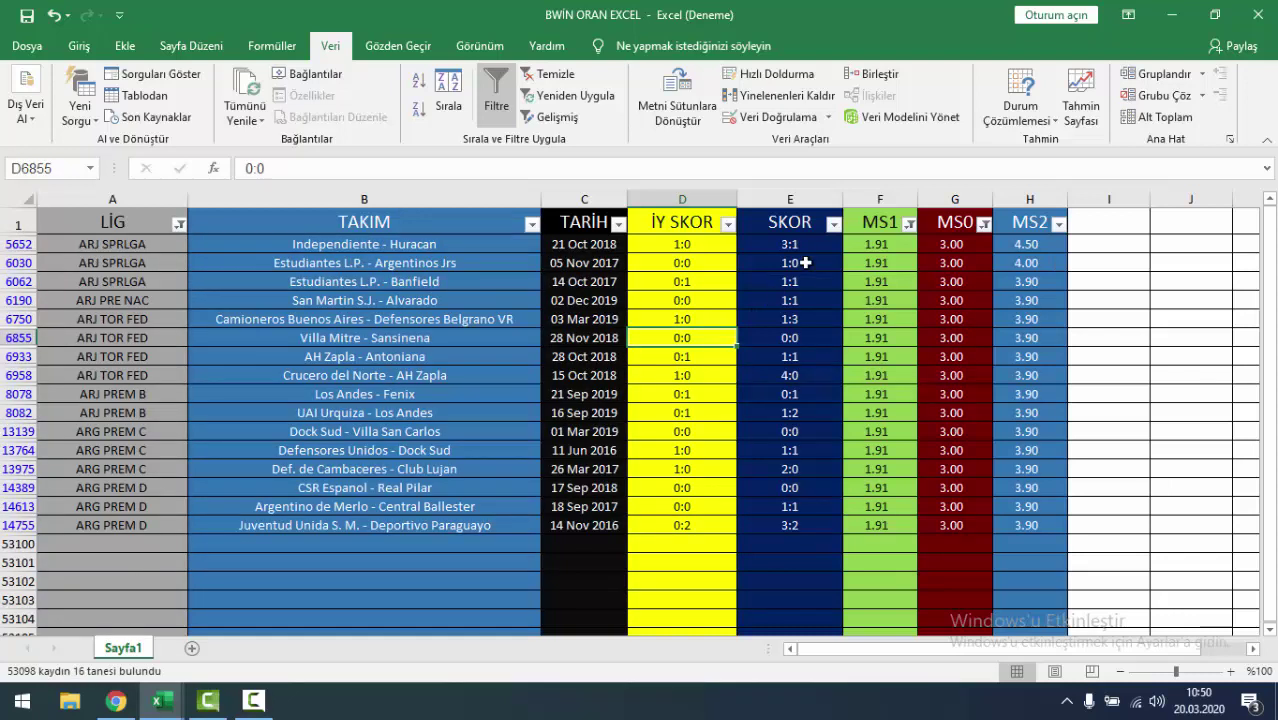
pyautogui.moveTo(805, 245)
pyautogui.mouseDown()
pyautogui.moveTo(827, 409)
pyautogui.moveTo(805, 380)
pyautogui.moveTo(812, 412)
pyautogui.mouseUp()
pyautogui.moveTo(682, 245)
pyautogui.mouseDown()
pyautogui.moveTo(729, 431)
pyautogui.moveTo(719, 528)
pyautogui.mouseUp()
pyautogui.click(600, 413)
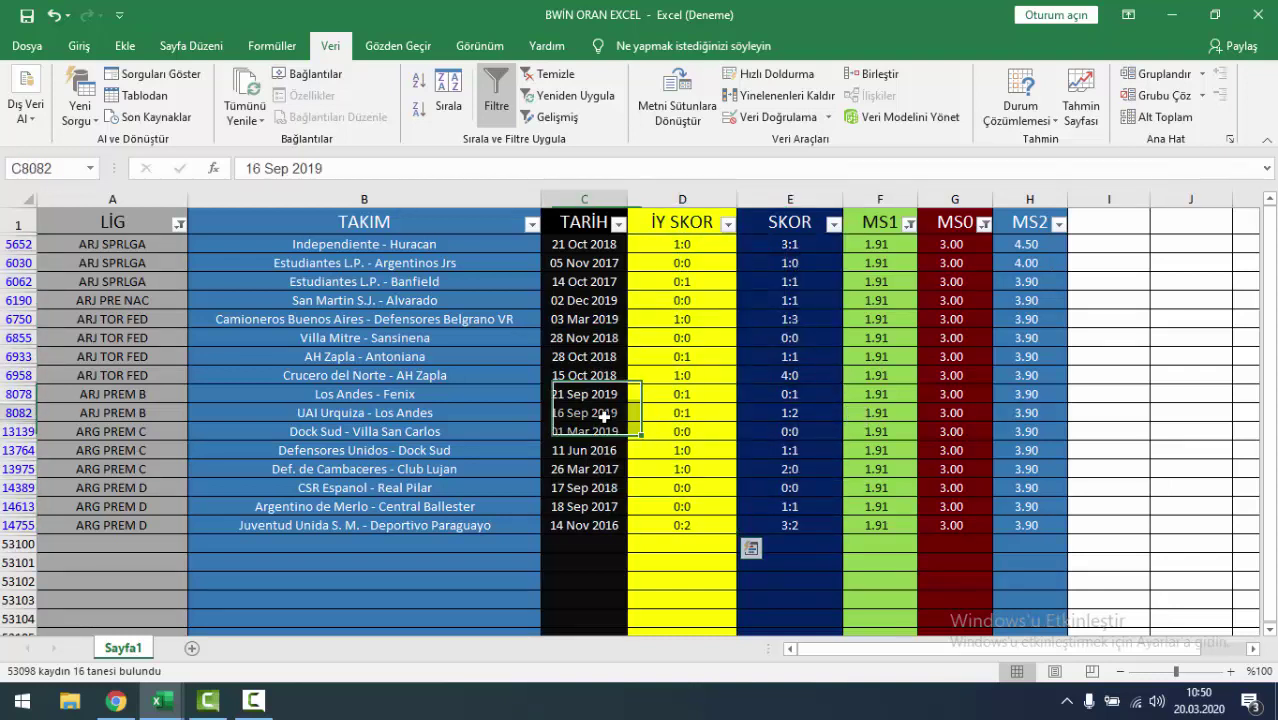
pyautogui.click(178, 223)
pyautogui.click(99, 410)
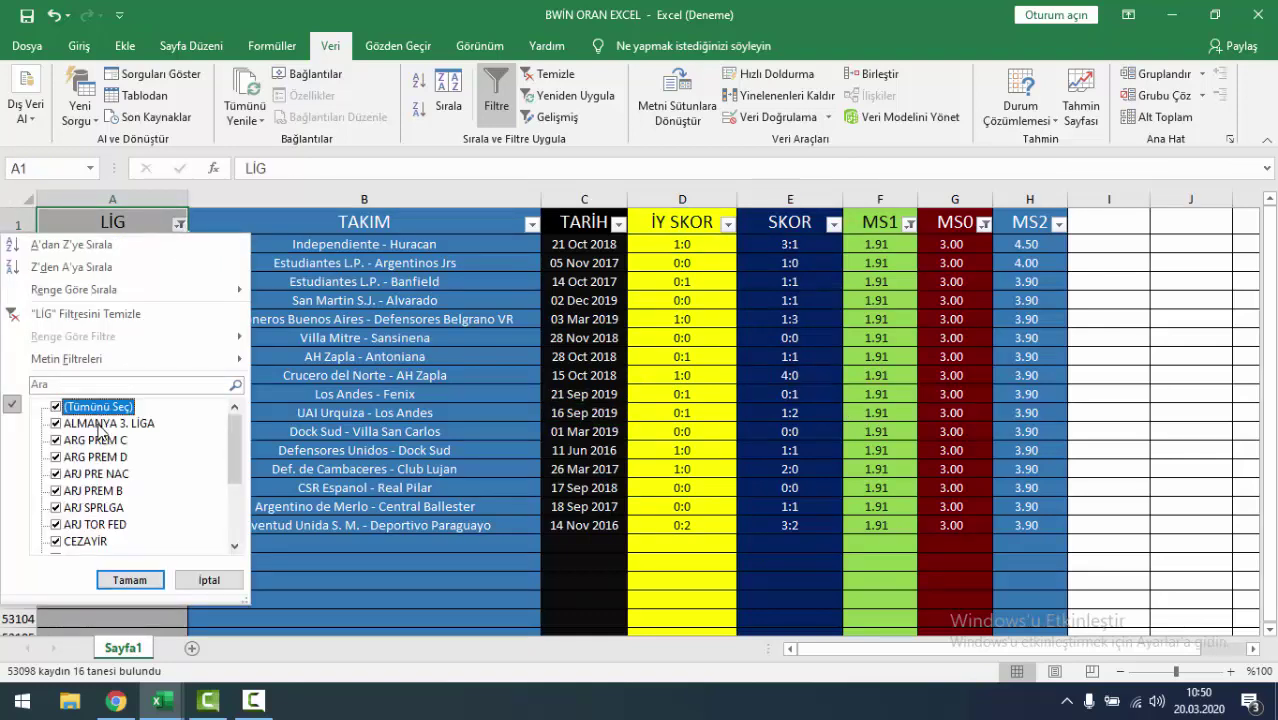
pyautogui.click(99, 412)
# - Apply the ARG PREM C filter, close the Excursionistas tab, and return to Excel
pyautogui.click(131, 580)
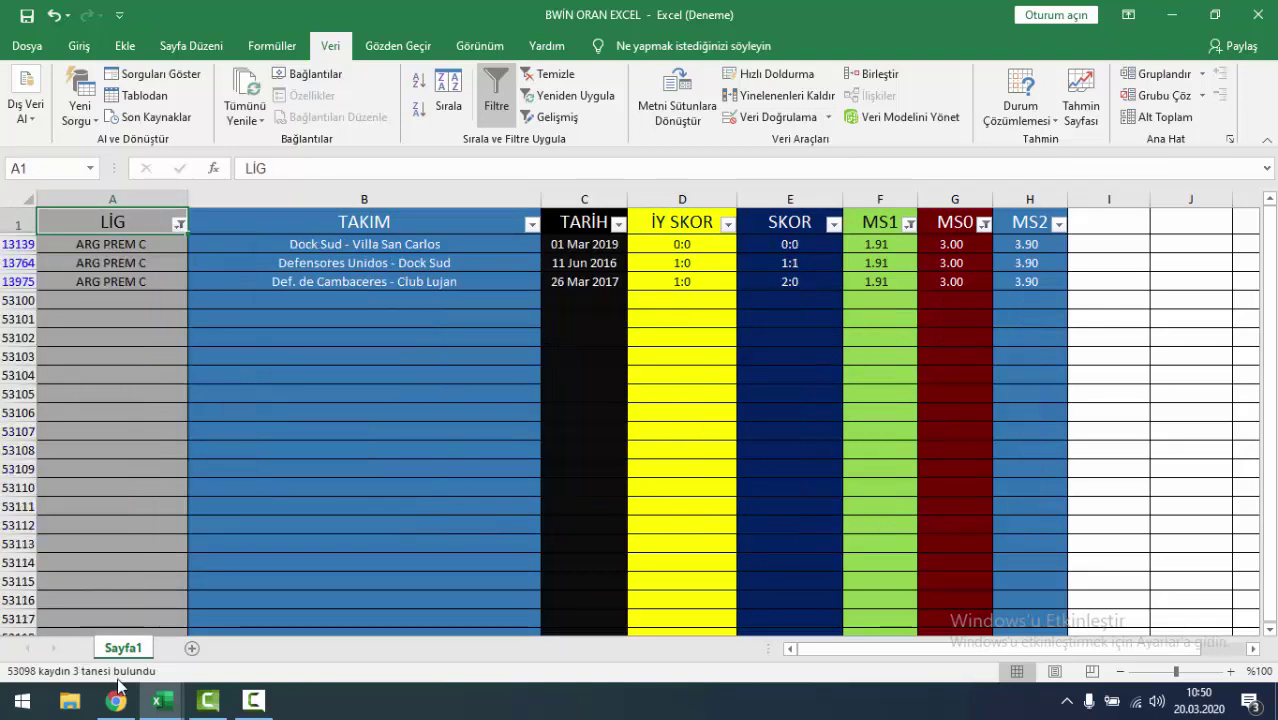
pyautogui.click(110, 645)
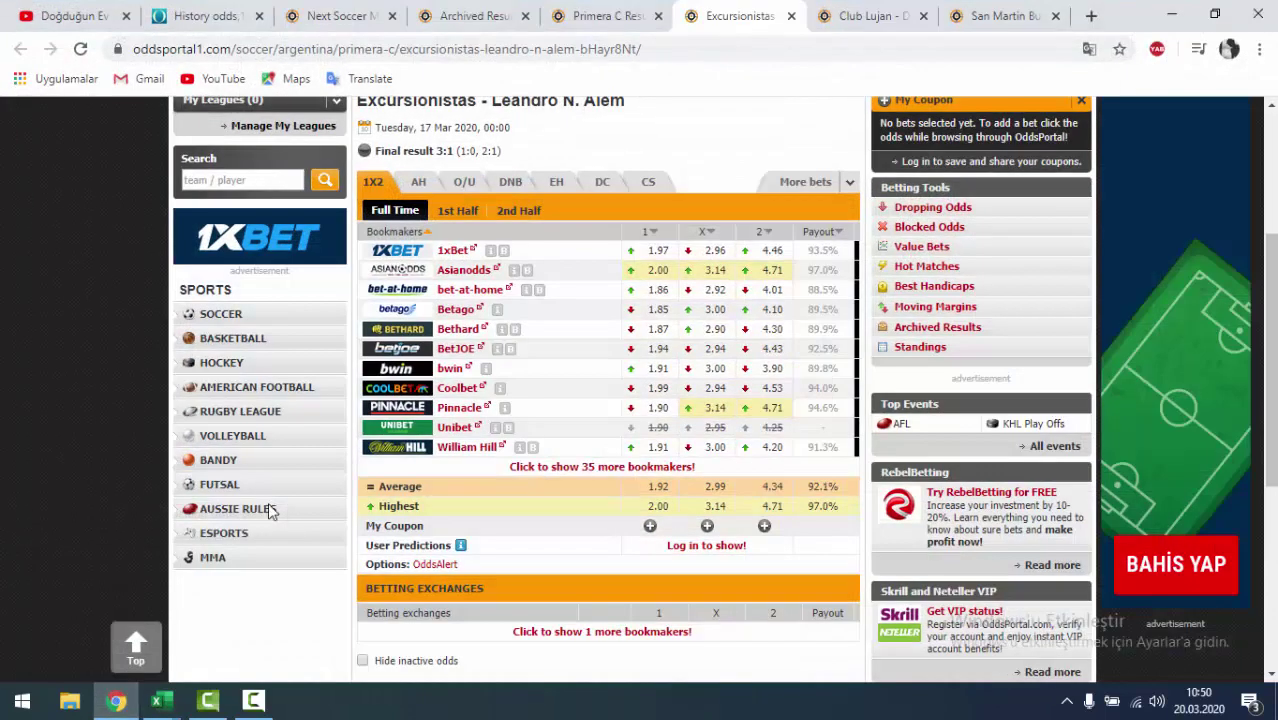
pyautogui.click(790, 16)
pyautogui.scroll(-2, 600, 450)
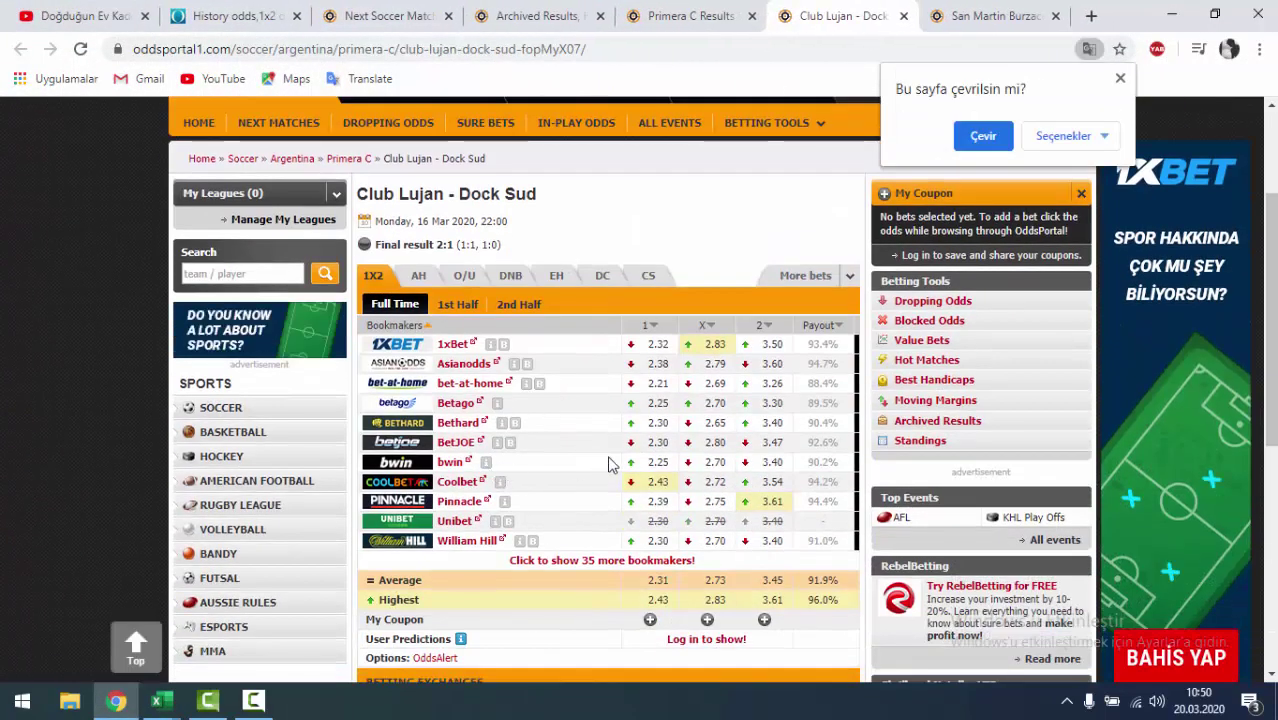
pyautogui.click(117, 700)
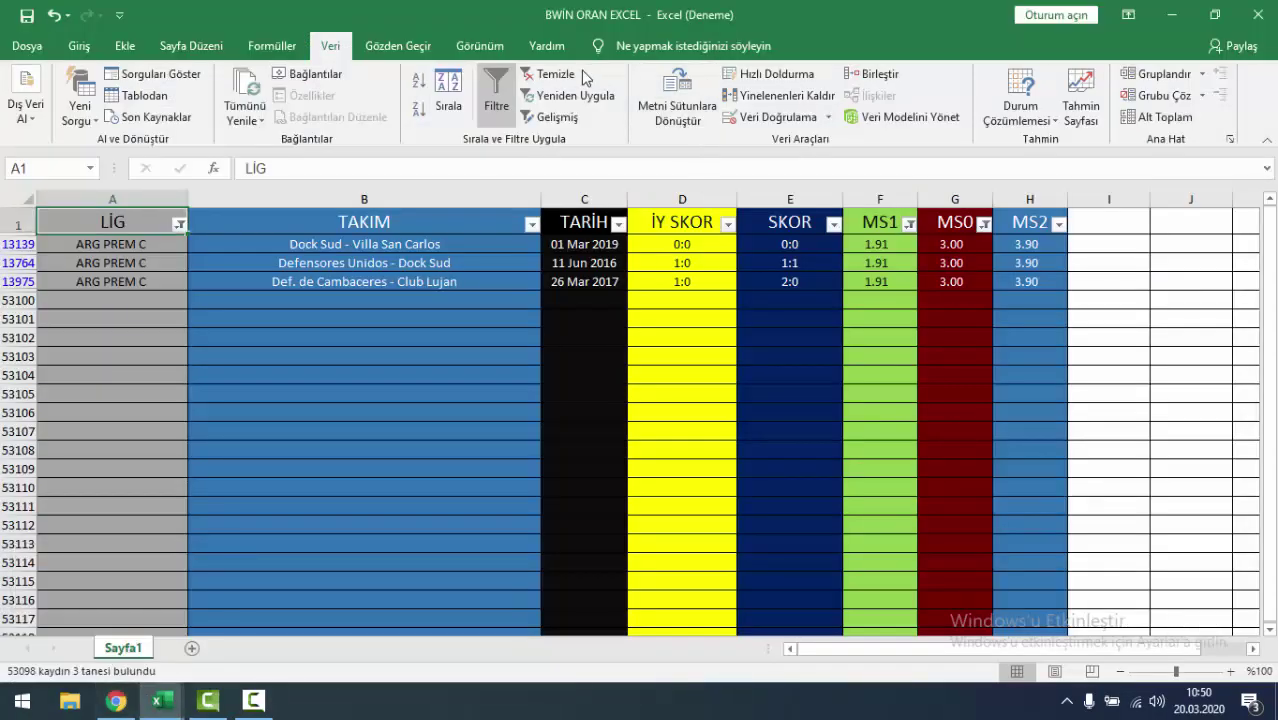
# - Replace the league filter with MS1 2.25, MS0 2.70/3.70 and MS2 3.40, leaving six matches
pyautogui.click(895, 225)
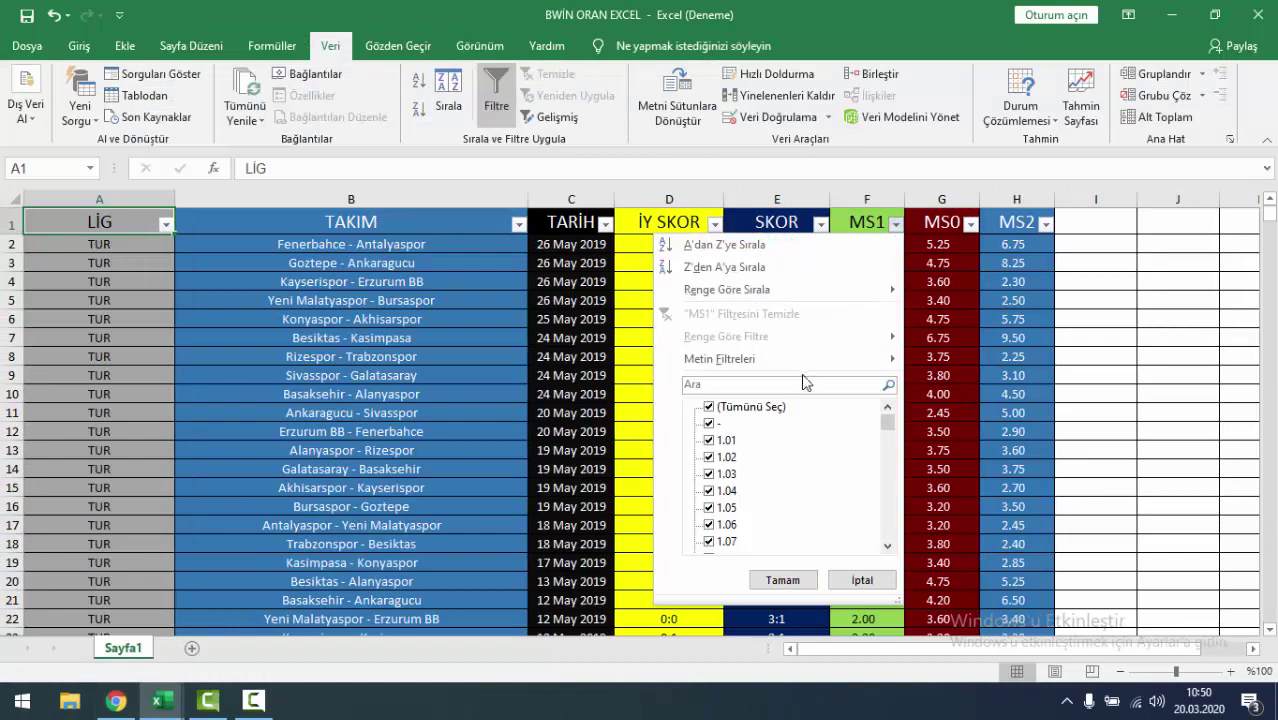
pyautogui.click(800, 578)
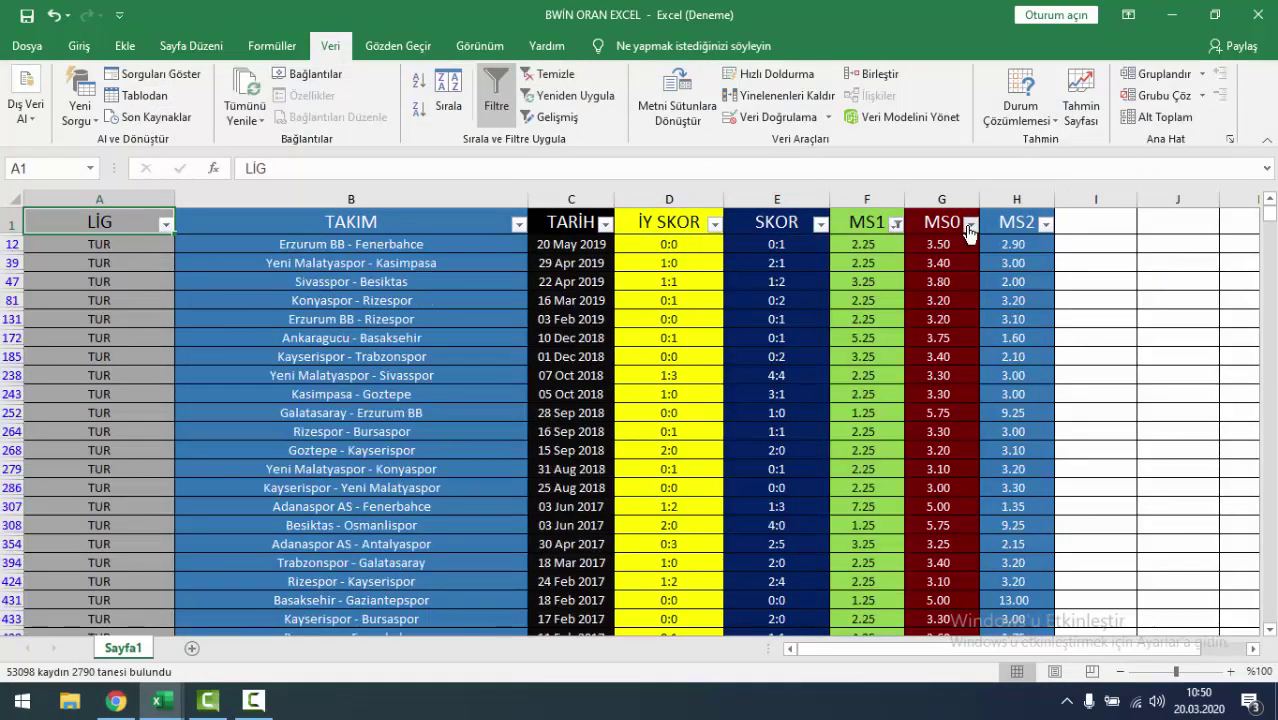
pyautogui.click(969, 225)
pyautogui.write('70')
pyautogui.click(858, 579)
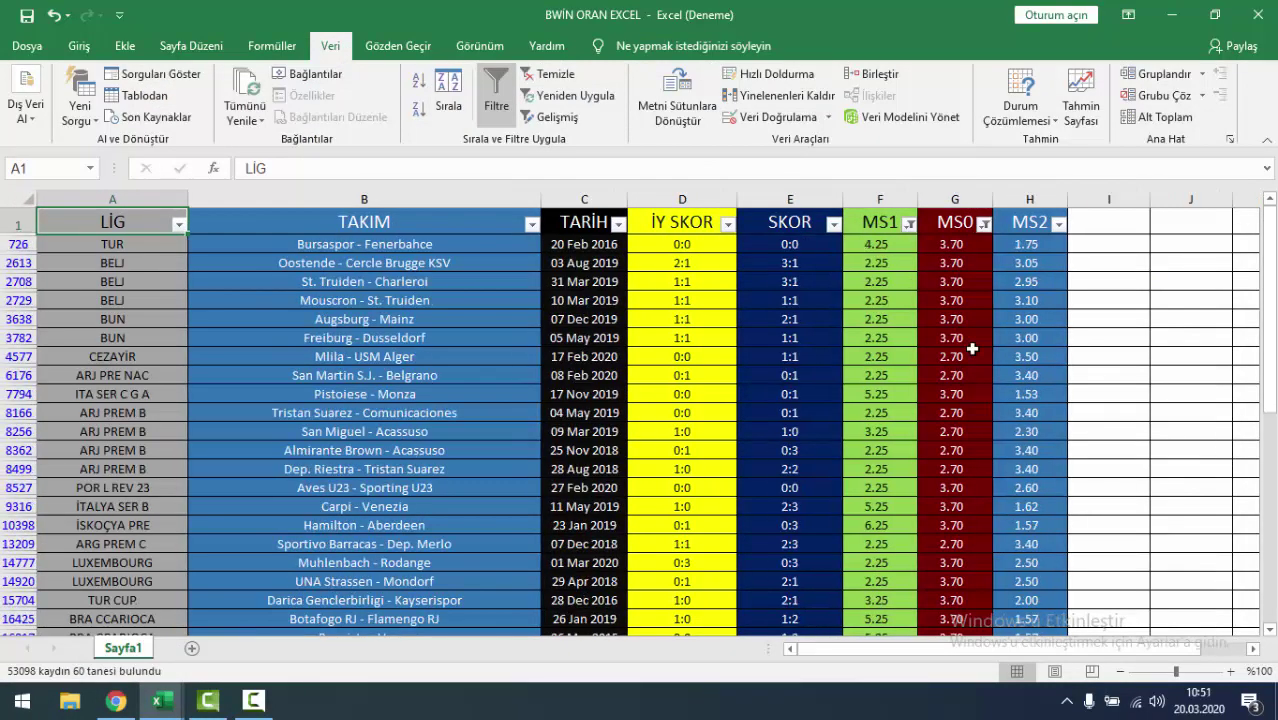
pyautogui.click(1058, 225)
pyautogui.write('40')
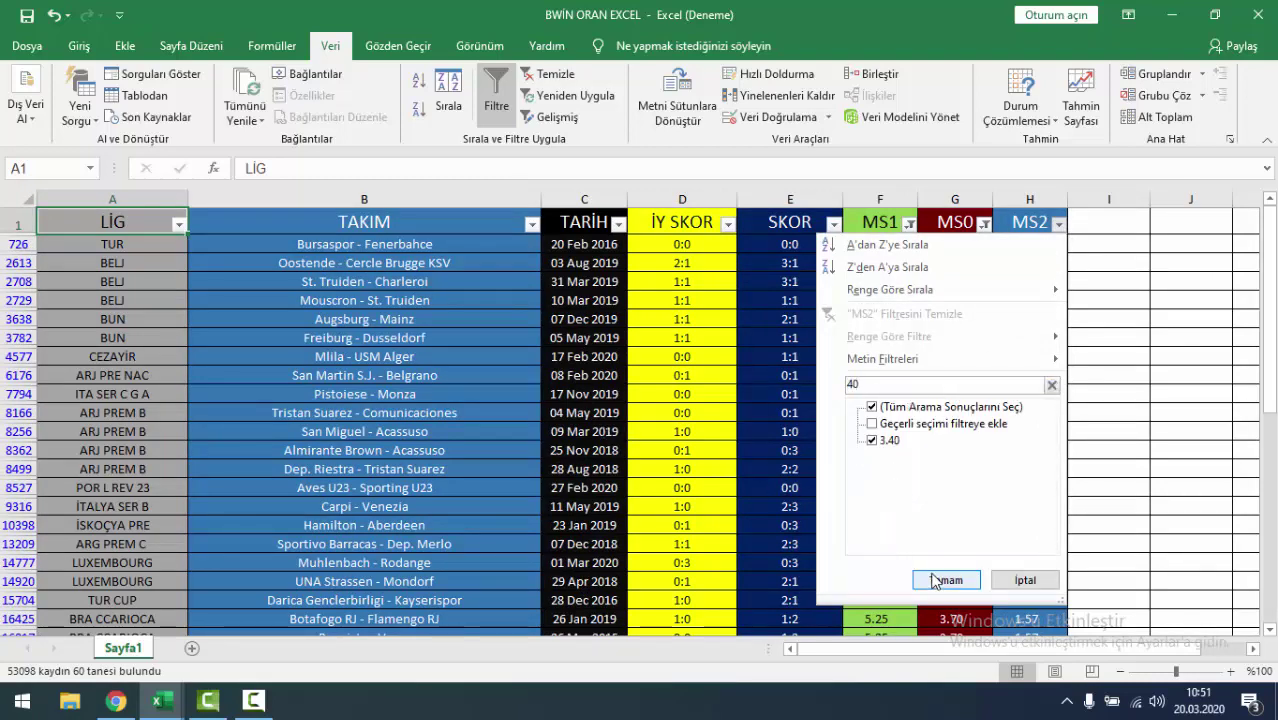
pyautogui.click(935, 580)
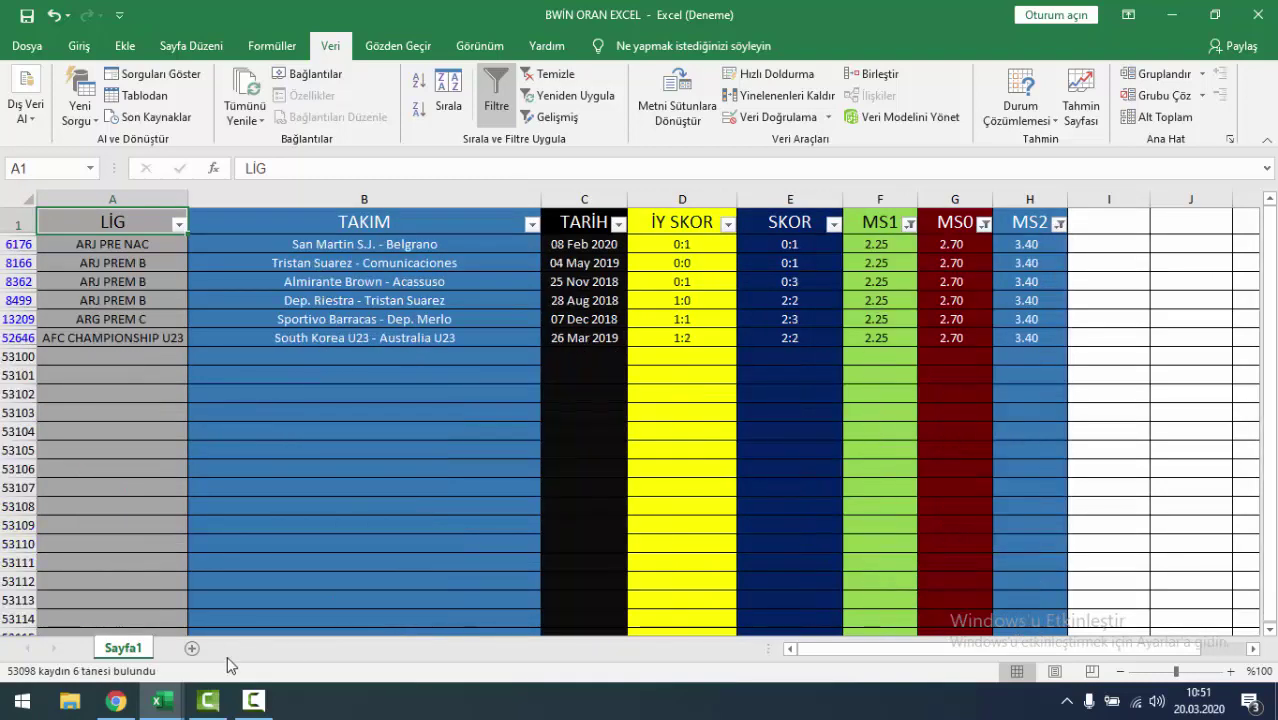
pyautogui.click(117, 701)
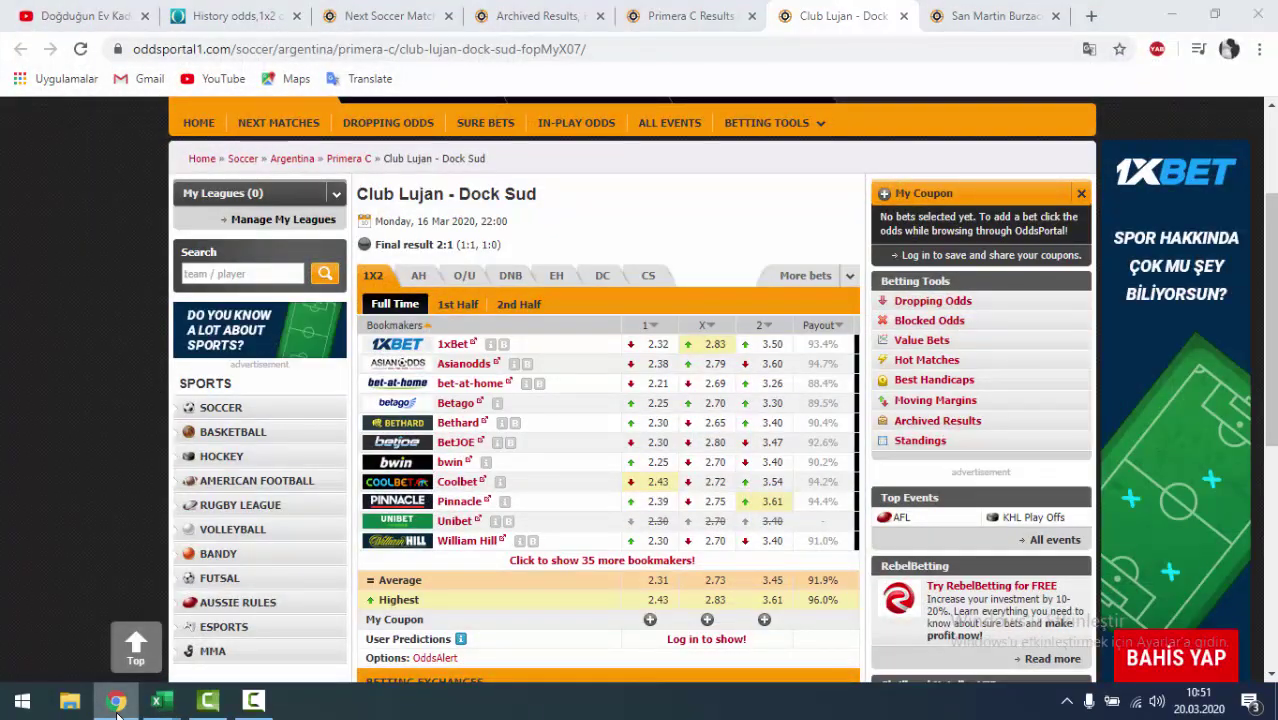
# - Back in the filtered sheet, check the six matches' half-time (İY SKOR) scores one by one
pyautogui.click(117, 701)
pyautogui.click(570, 356)
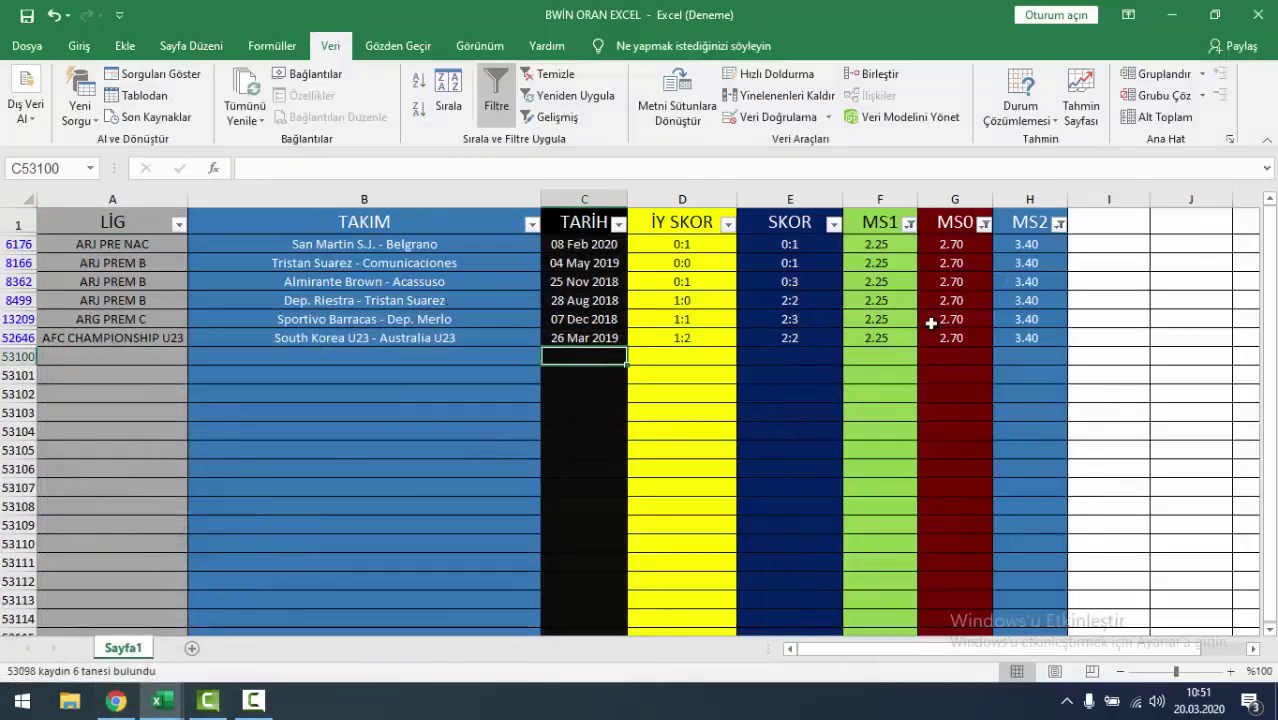
pyautogui.click(718, 251)
pyautogui.click(714, 263)
pyautogui.click(710, 281)
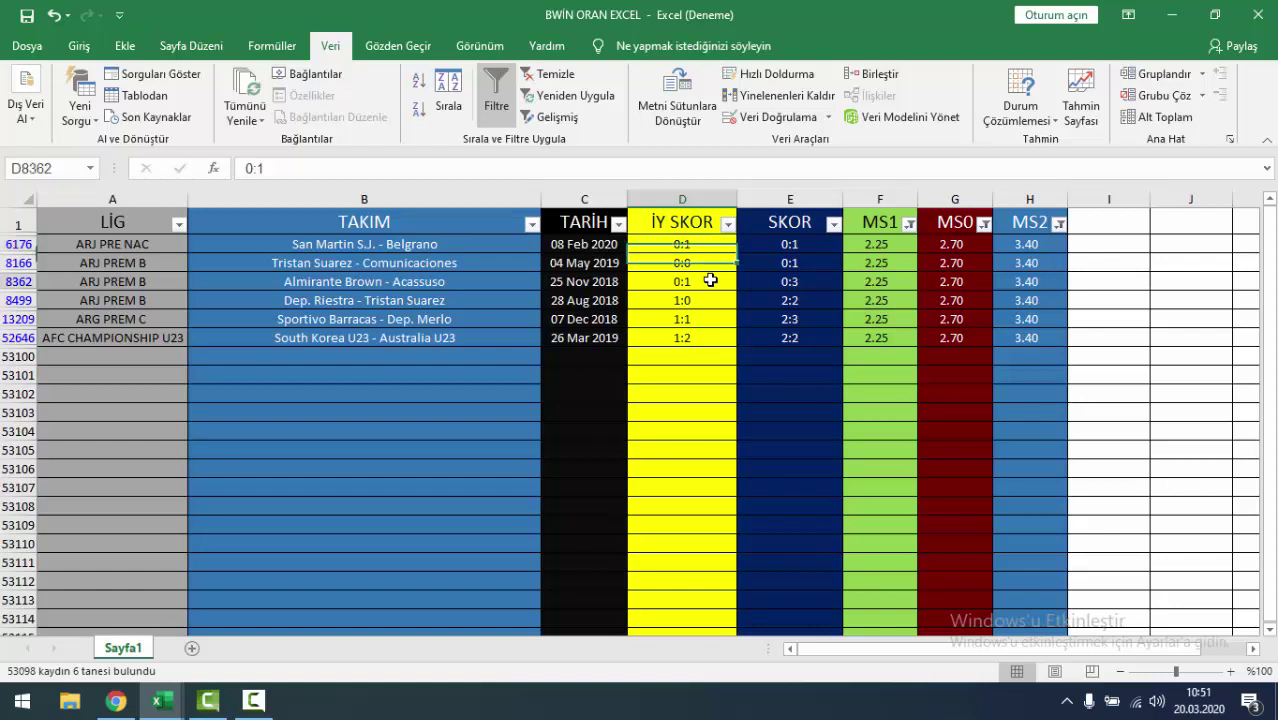
pyautogui.click(702, 300)
pyautogui.click(702, 319)
pyautogui.click(696, 338)
# - Select the six full-time SKOR scores, then check the Sportivo Barracas match's league
pyautogui.click(790, 375)
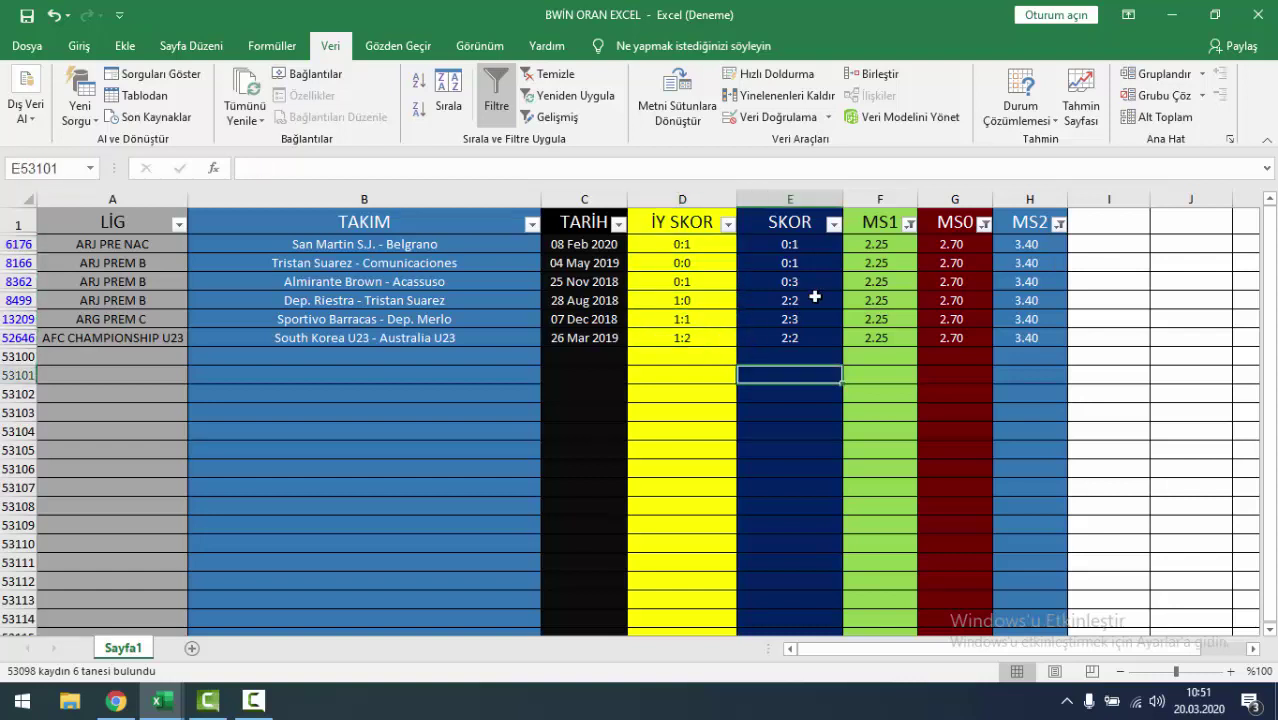
pyautogui.click(790, 319)
pyautogui.moveTo(790, 244); pyautogui.dragTo(815, 338)
pyautogui.click(790, 393)
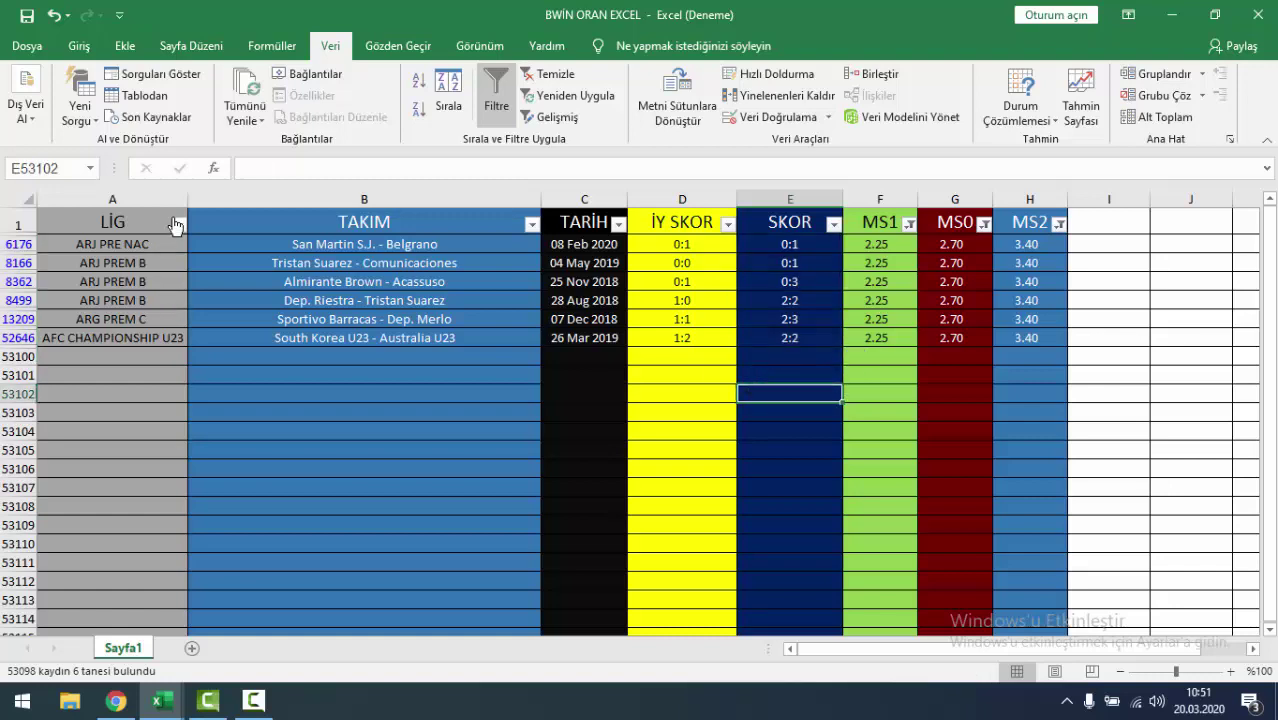
pyautogui.click(151, 317)
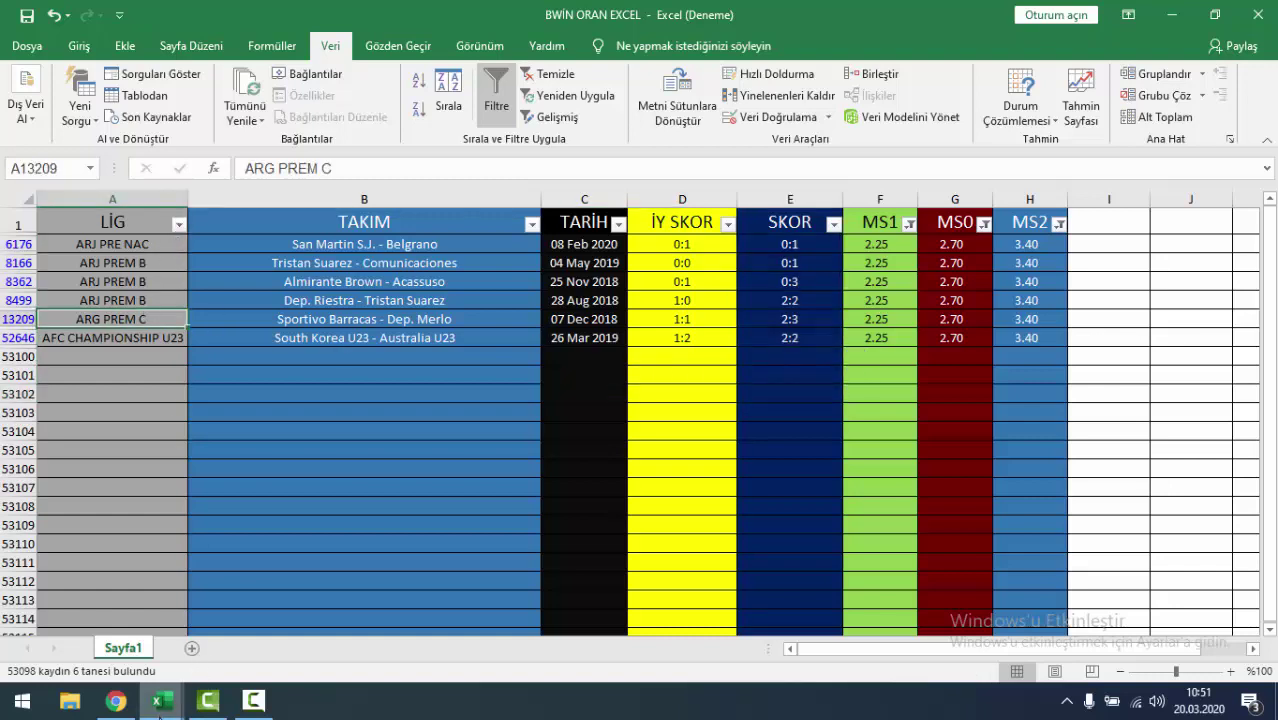
# - Compare the Sportivo Barracas – Dep. Merlo row and the six matches' scores against OddsPortal
pyautogui.click(122, 702)
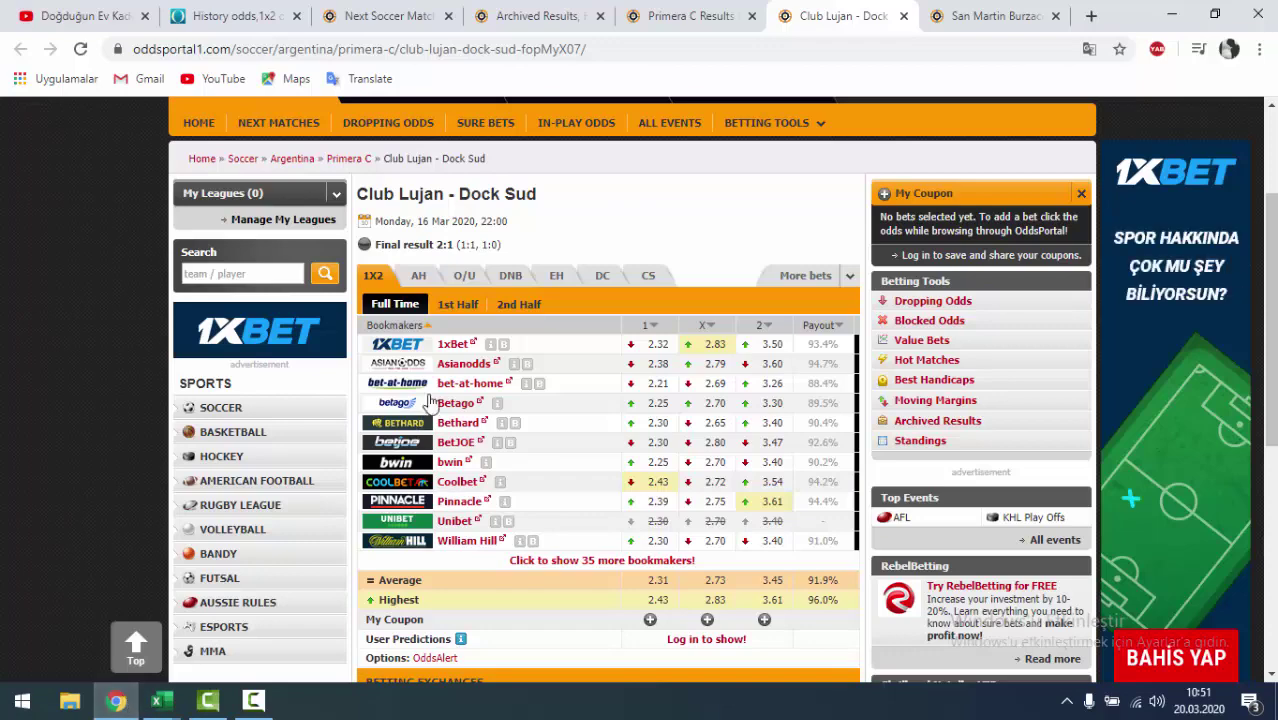
pyautogui.moveTo(693, 475)
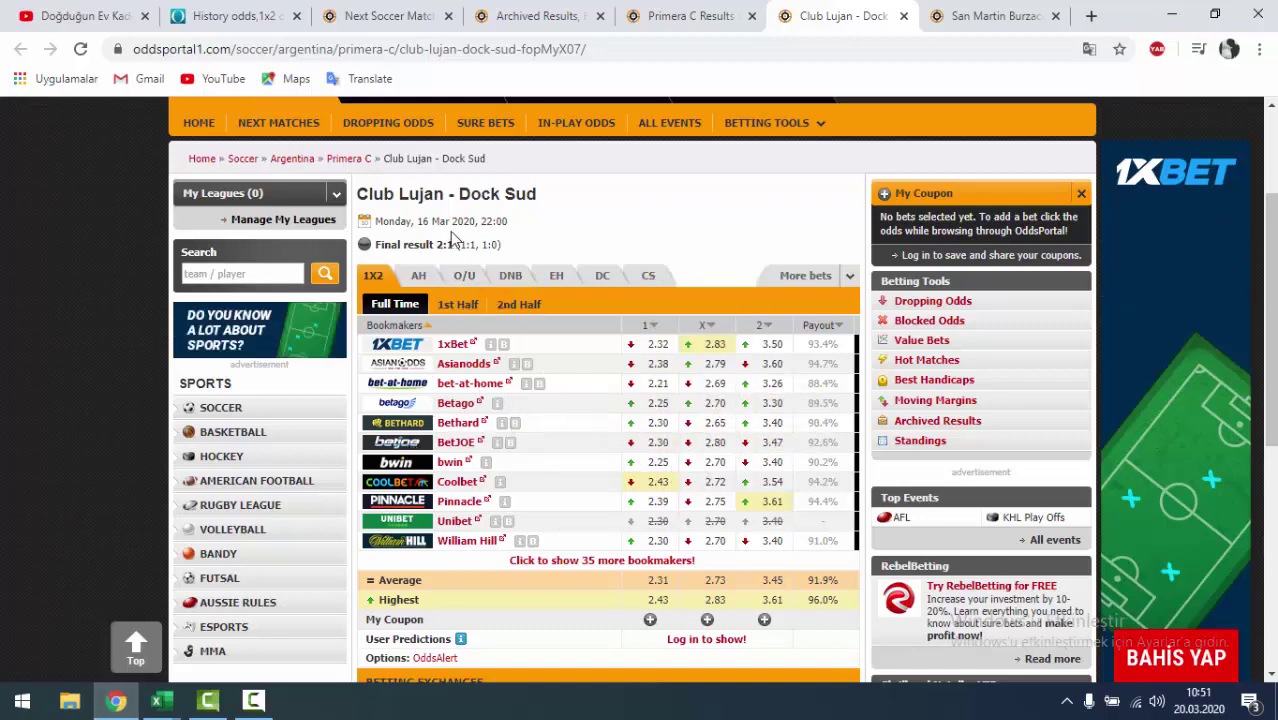
pyautogui.click(158, 702)
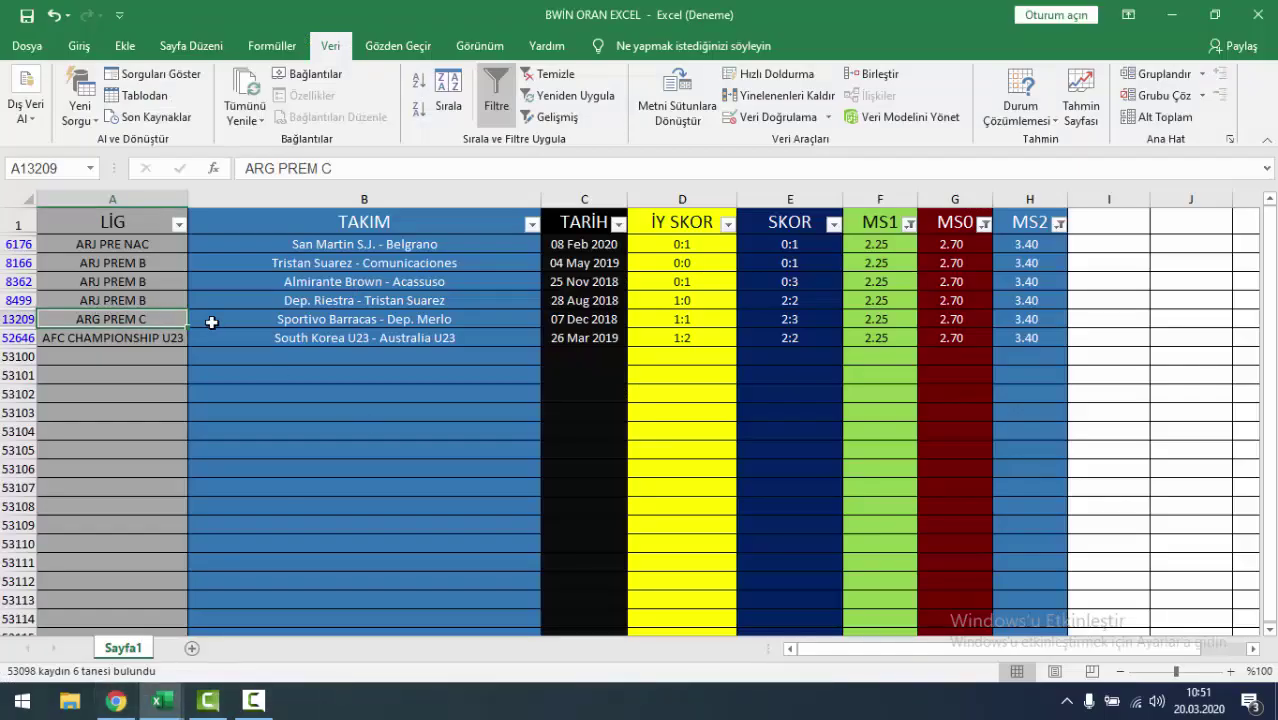
pyautogui.moveTo(212, 322); pyautogui.dragTo(822, 320)
pyautogui.click(682, 393)
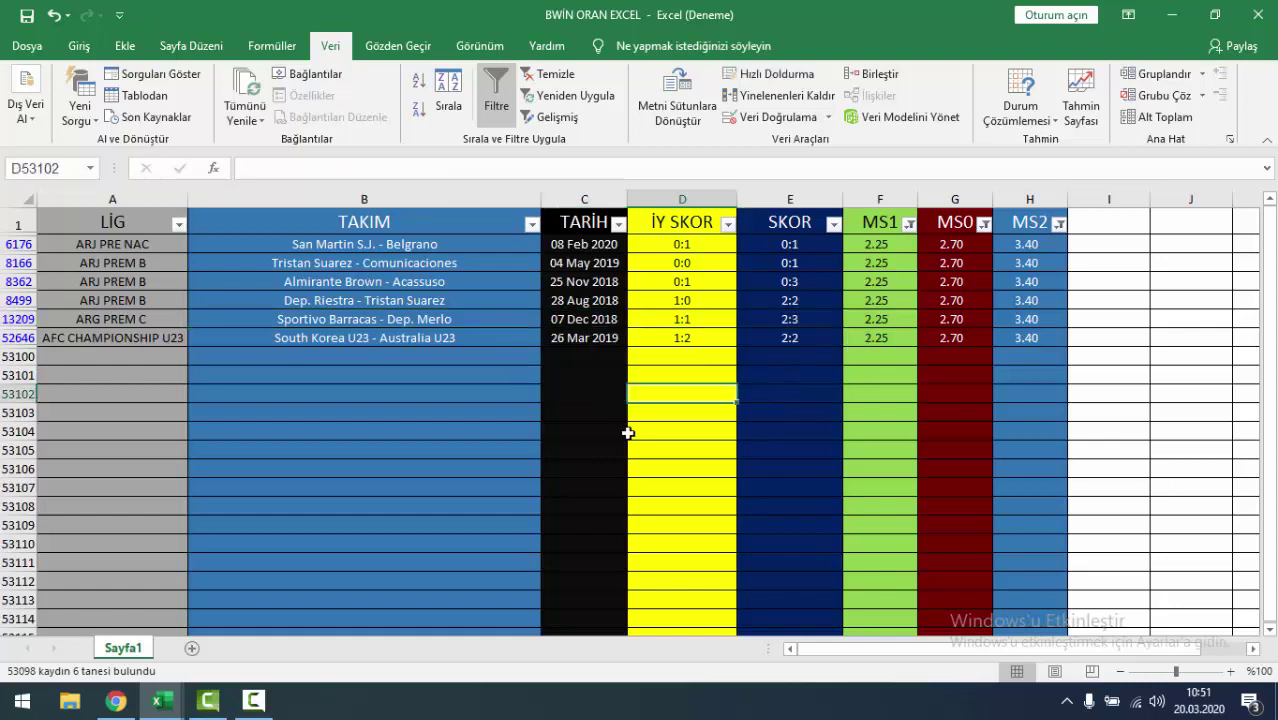
pyautogui.moveTo(673, 343); pyautogui.dragTo(680, 244)
pyautogui.moveTo(790, 244); pyautogui.dragTo(786, 340)
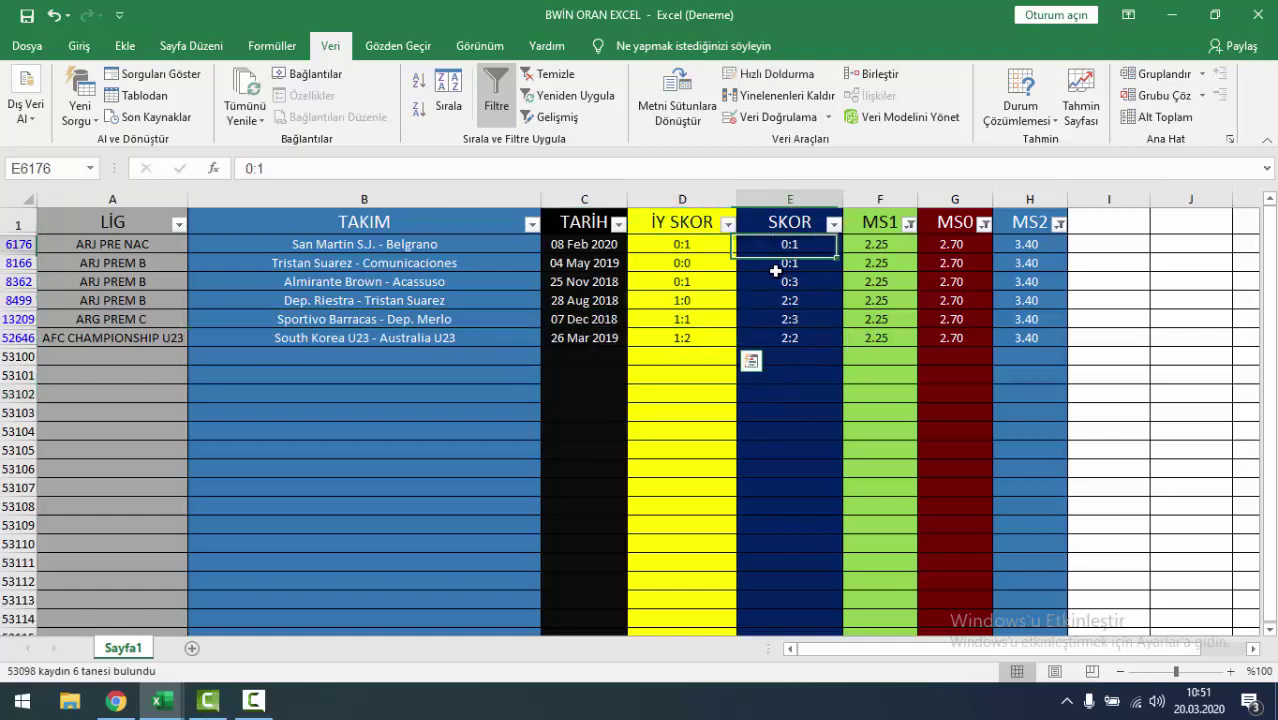
pyautogui.moveTo(699, 343); pyautogui.dragTo(680, 244)
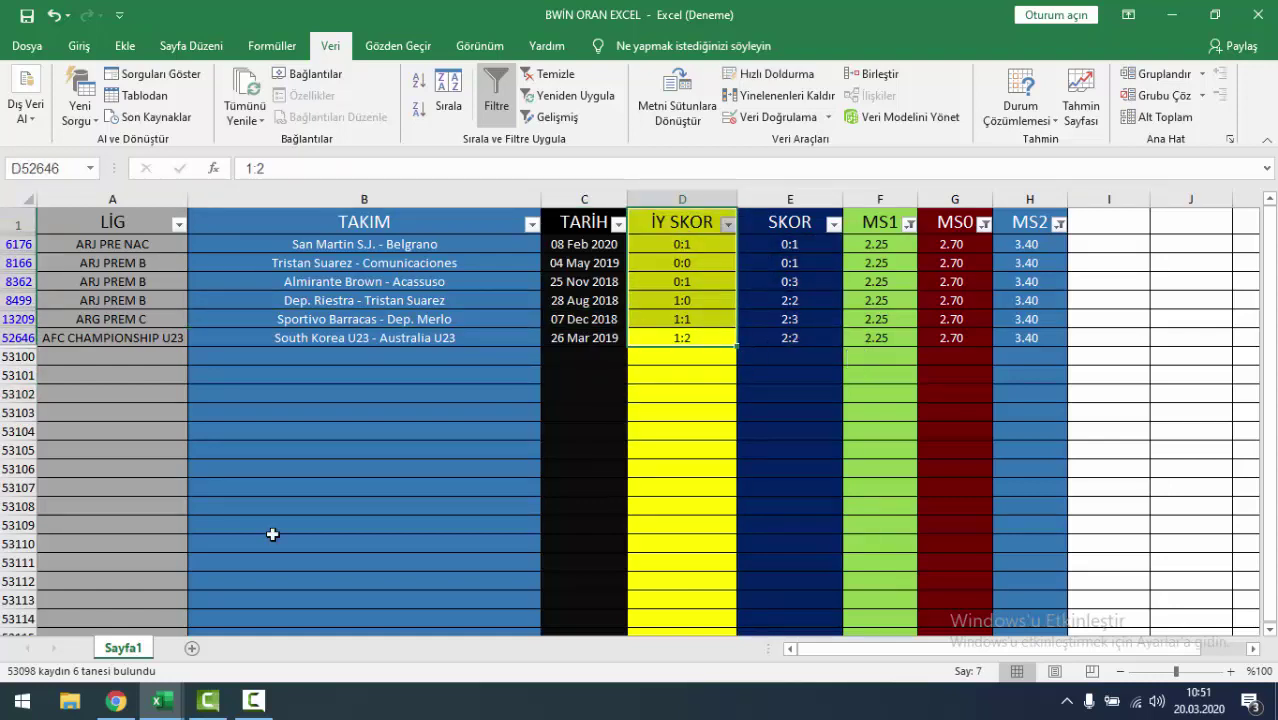
# - Check the SKOR, date and İY SKOR columns against the Club Lujan – Dock Sud page
pyautogui.click(116, 703)
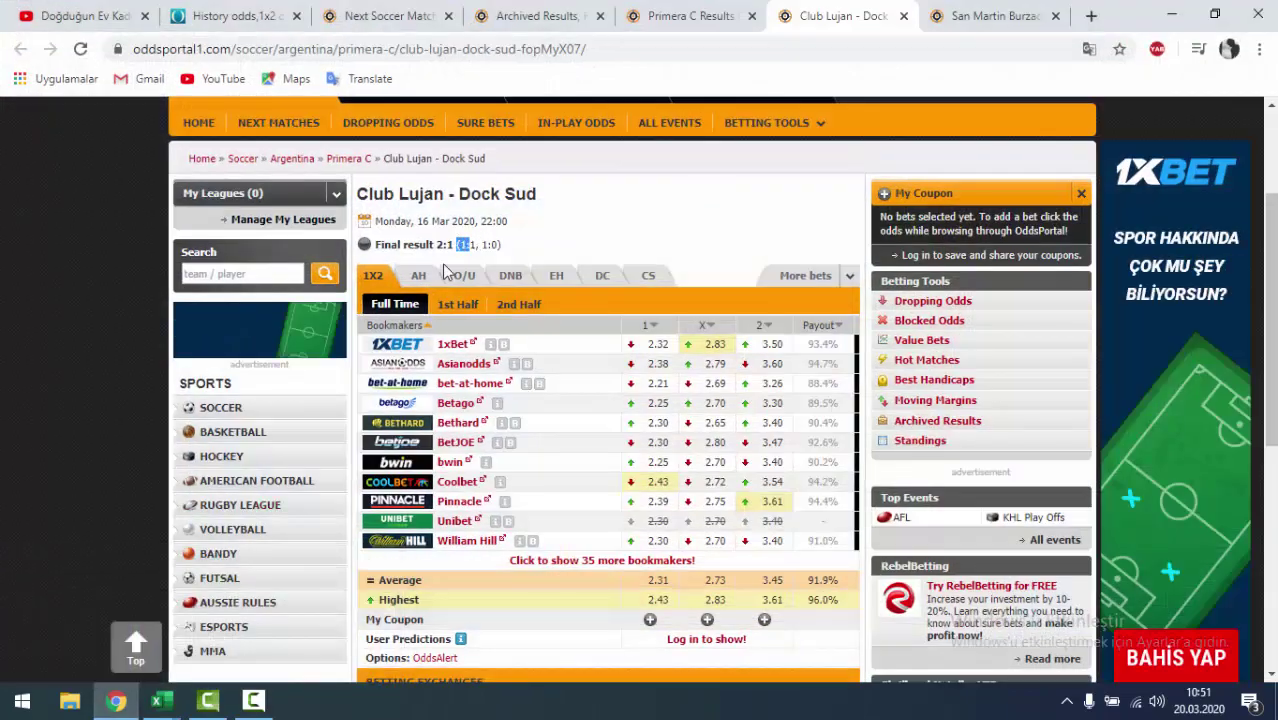
pyautogui.click(158, 701)
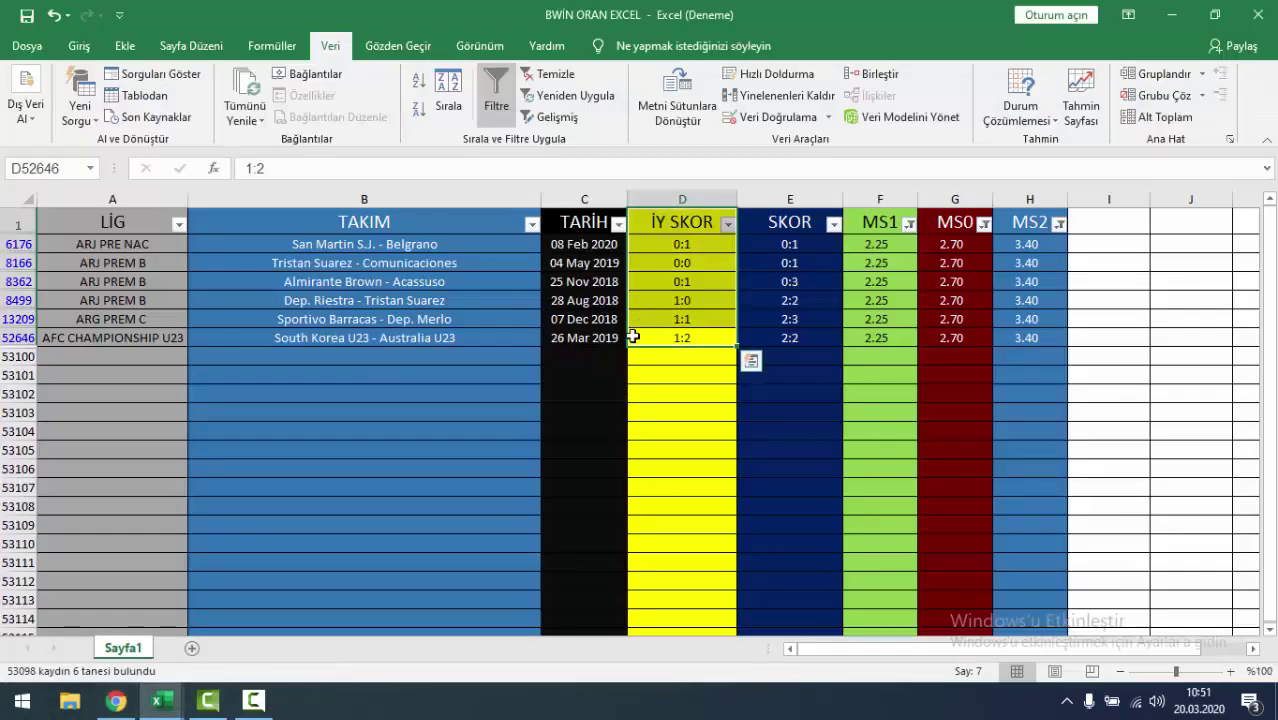
pyautogui.click(584, 412)
pyautogui.moveTo(800, 244); pyautogui.dragTo(808, 327)
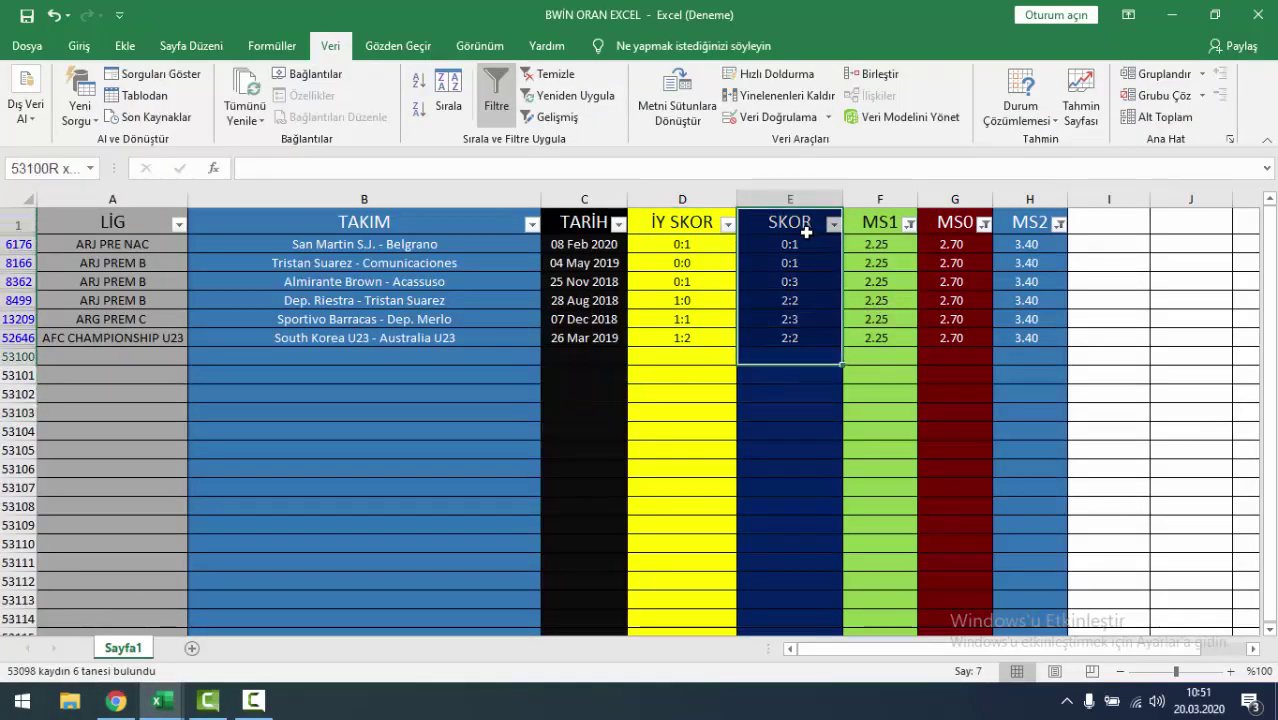
pyautogui.click(702, 403)
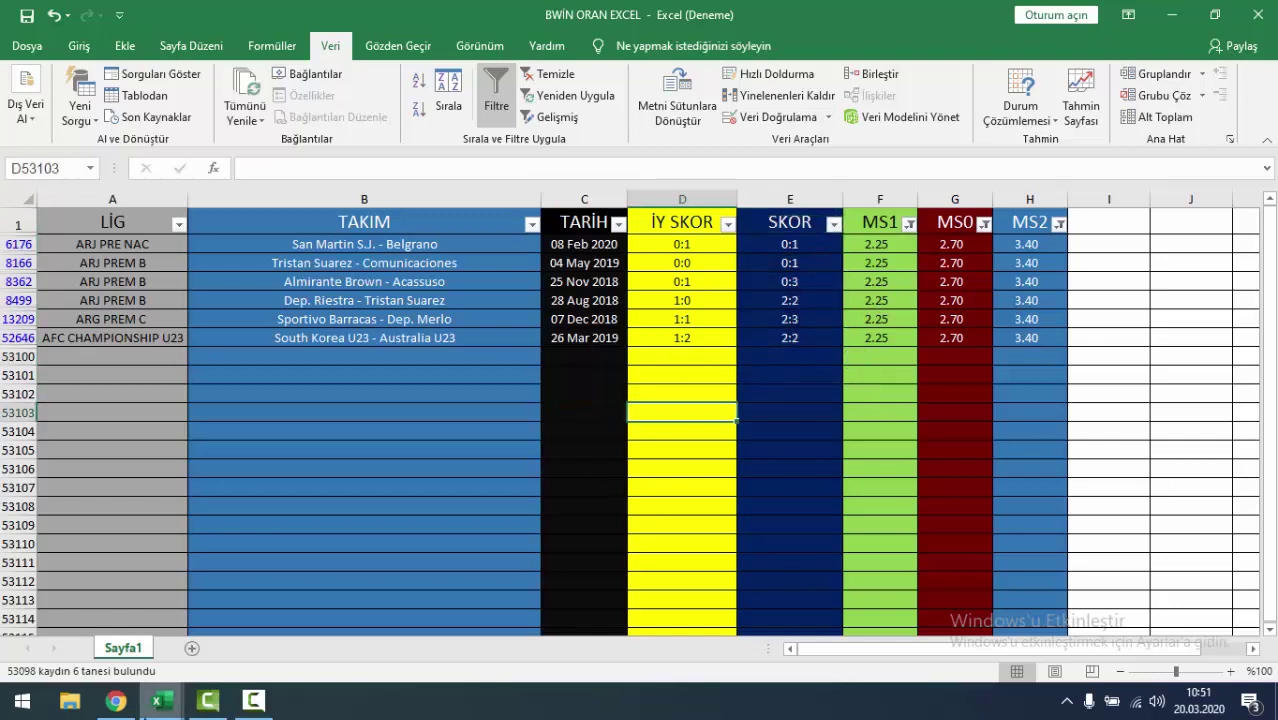
pyautogui.click(116, 701)
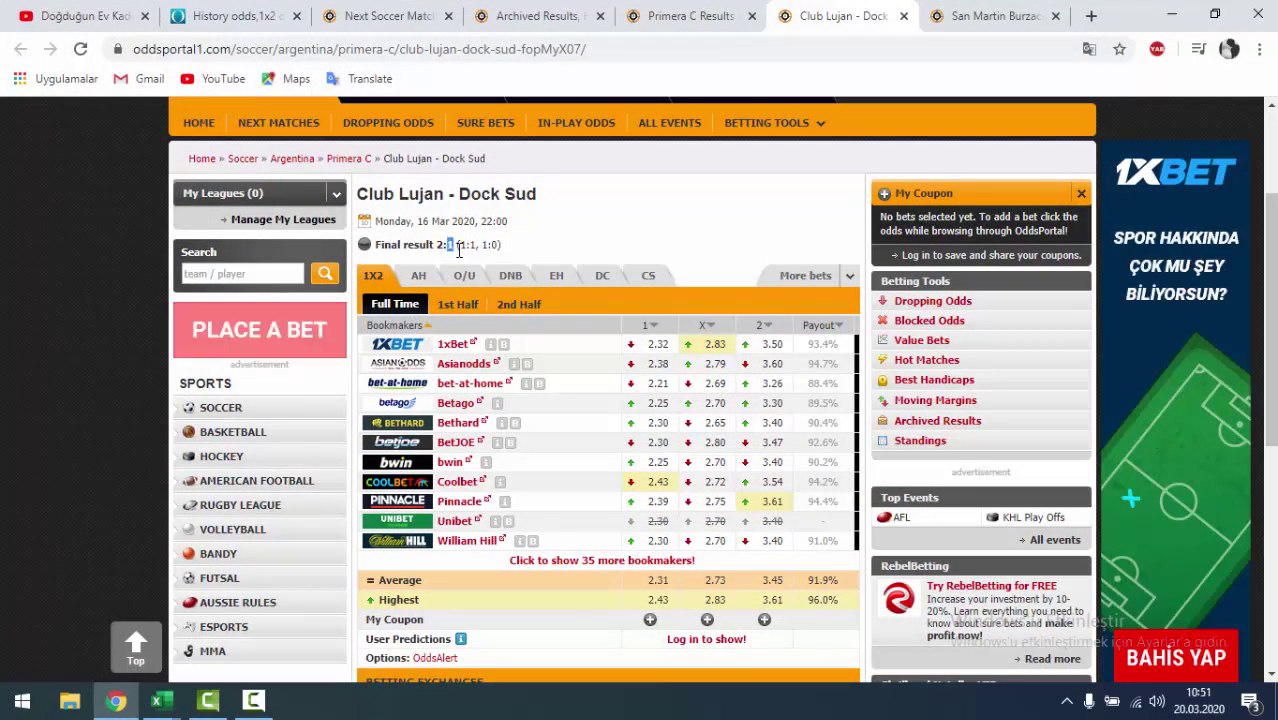
pyautogui.click(116, 701)
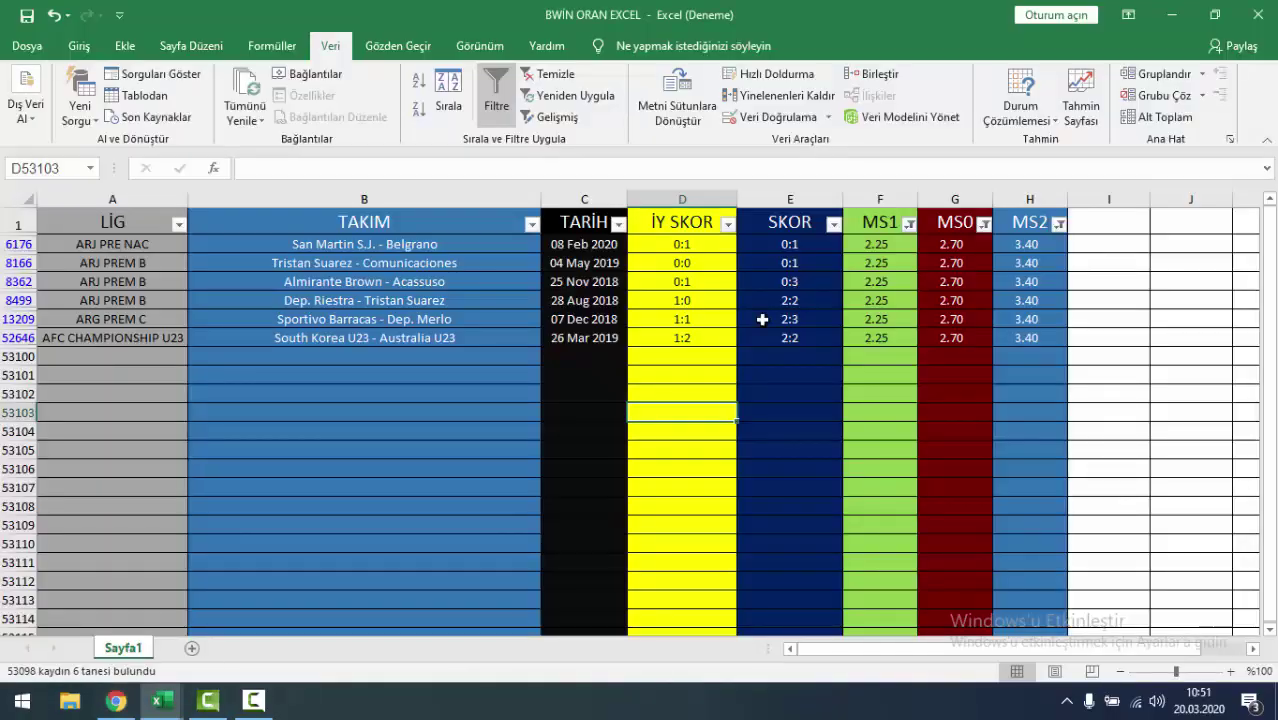
pyautogui.click(813, 337)
pyautogui.moveTo(813, 414); pyautogui.dragTo(780, 245)
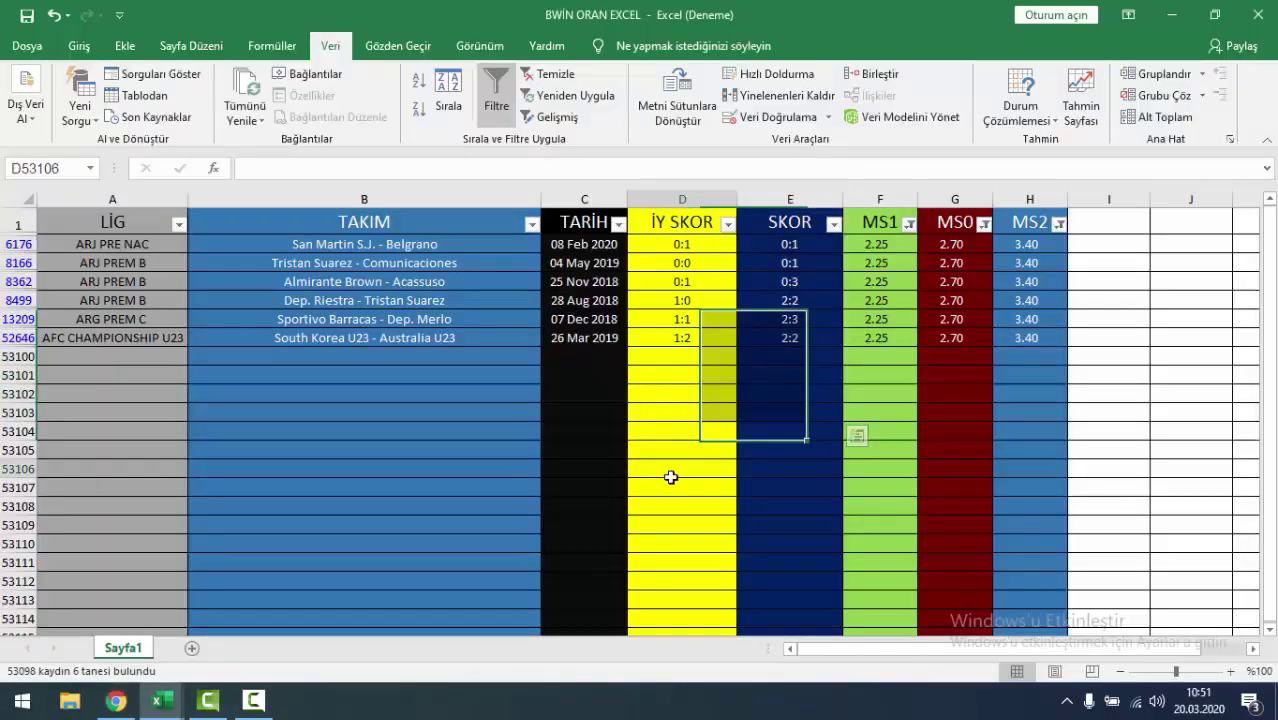
pyautogui.moveTo(792, 338); pyautogui.dragTo(790, 222)
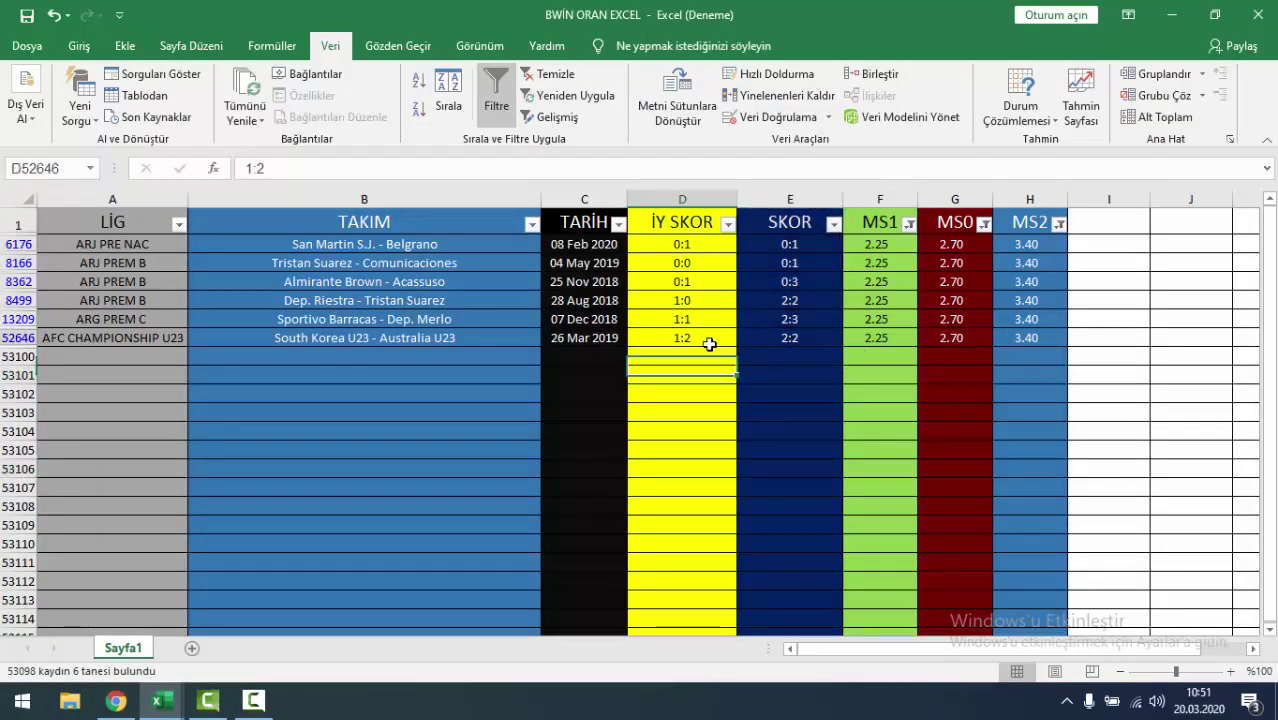
pyautogui.moveTo(633, 340); pyautogui.dragTo(585, 222)
pyautogui.click(596, 443)
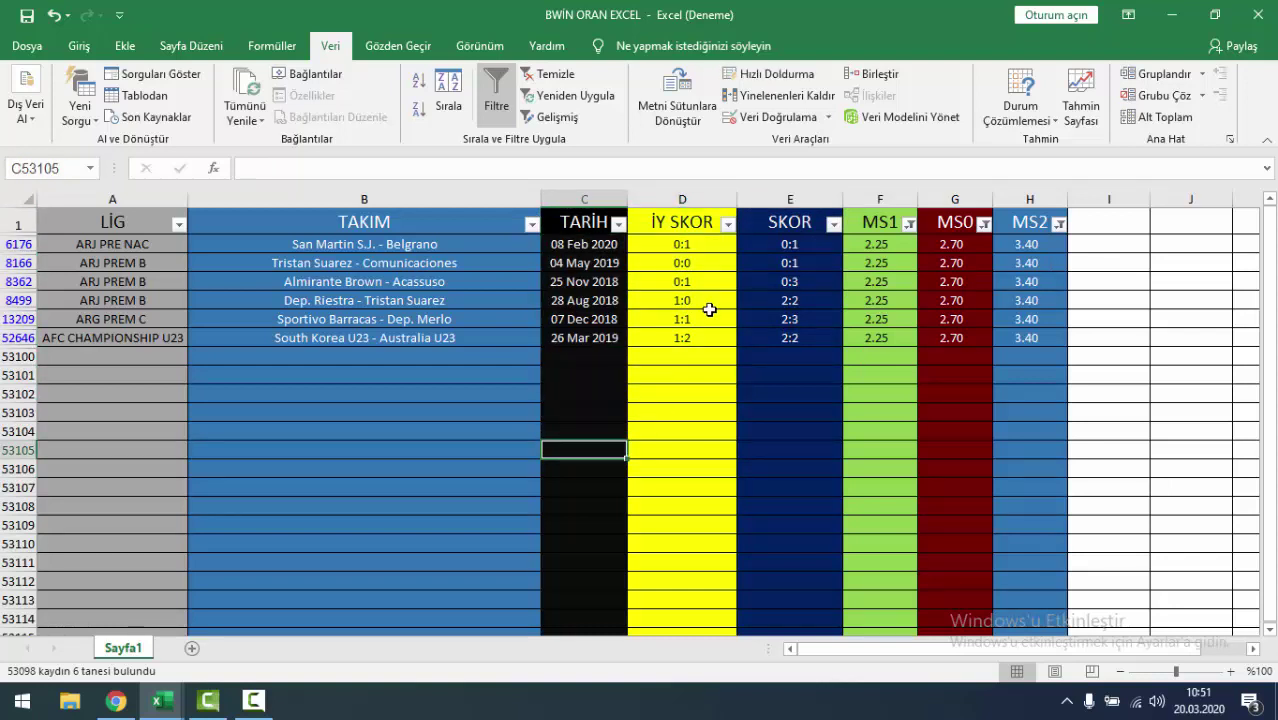
# - Re-check the half-time and full-time scores, then clear all filters with Veri > Temizle
pyautogui.click(694, 330)
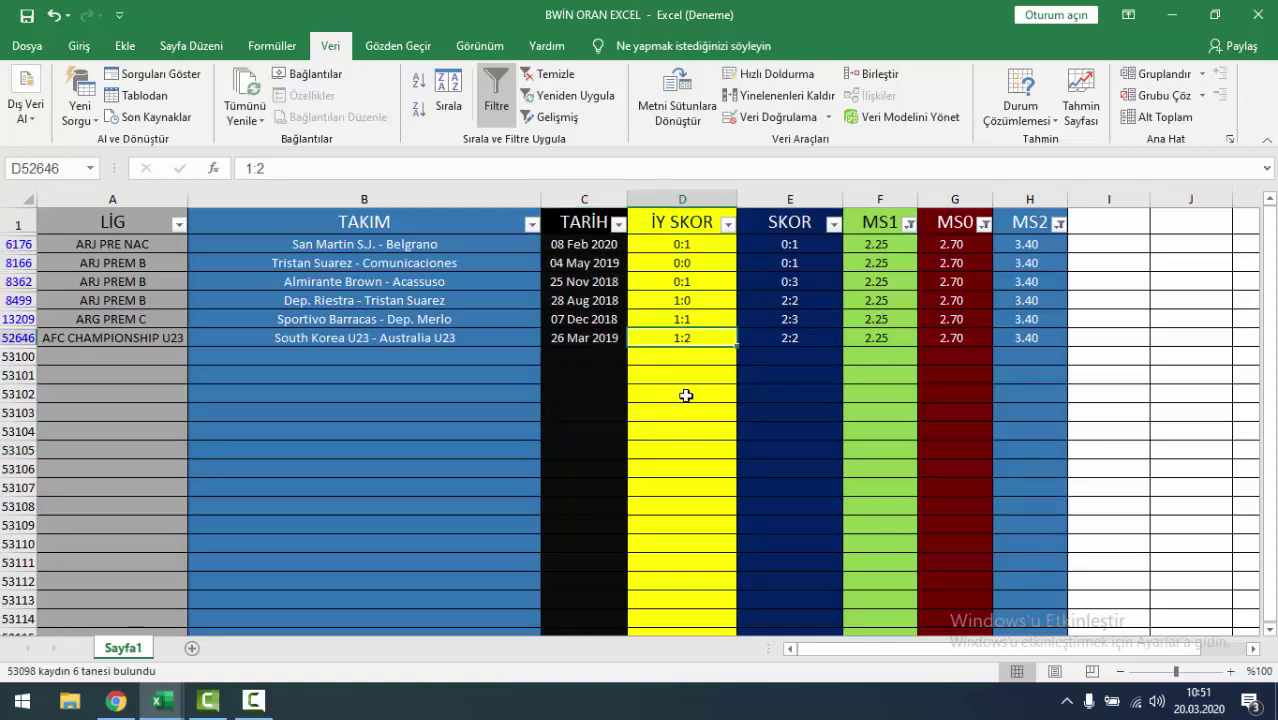
pyautogui.moveTo(686, 396); pyautogui.dragTo(690, 248)
pyautogui.click(784, 241)
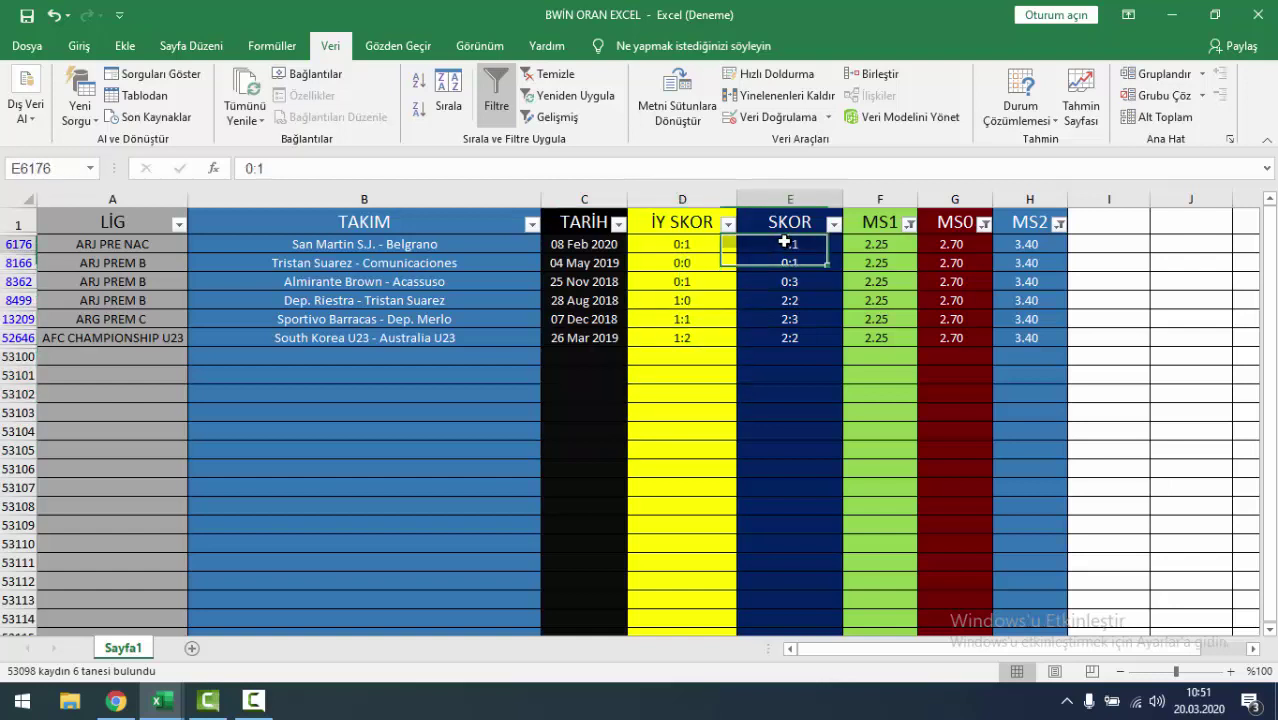
pyautogui.moveTo(784, 241); pyautogui.dragTo(794, 337)
pyautogui.moveTo(787, 387); pyautogui.dragTo(770, 245)
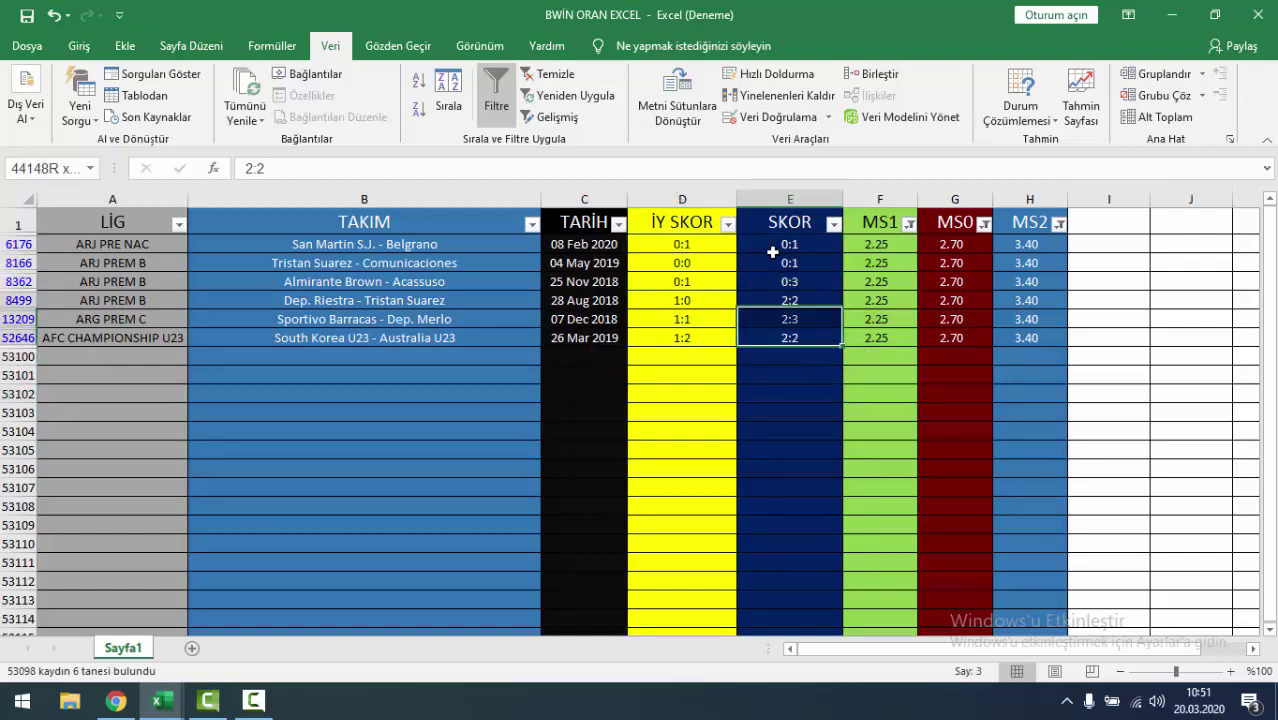
pyautogui.click(484, 355)
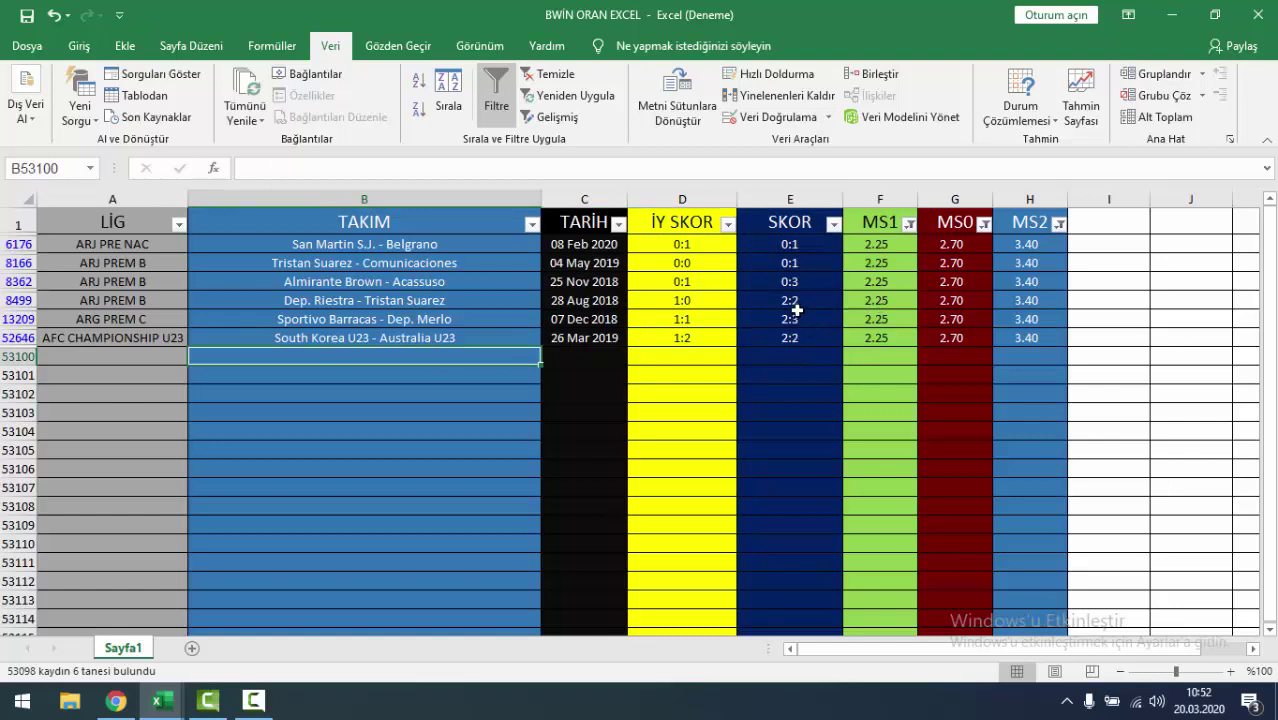
pyautogui.moveTo(797, 307); pyautogui.dragTo(84, 343)
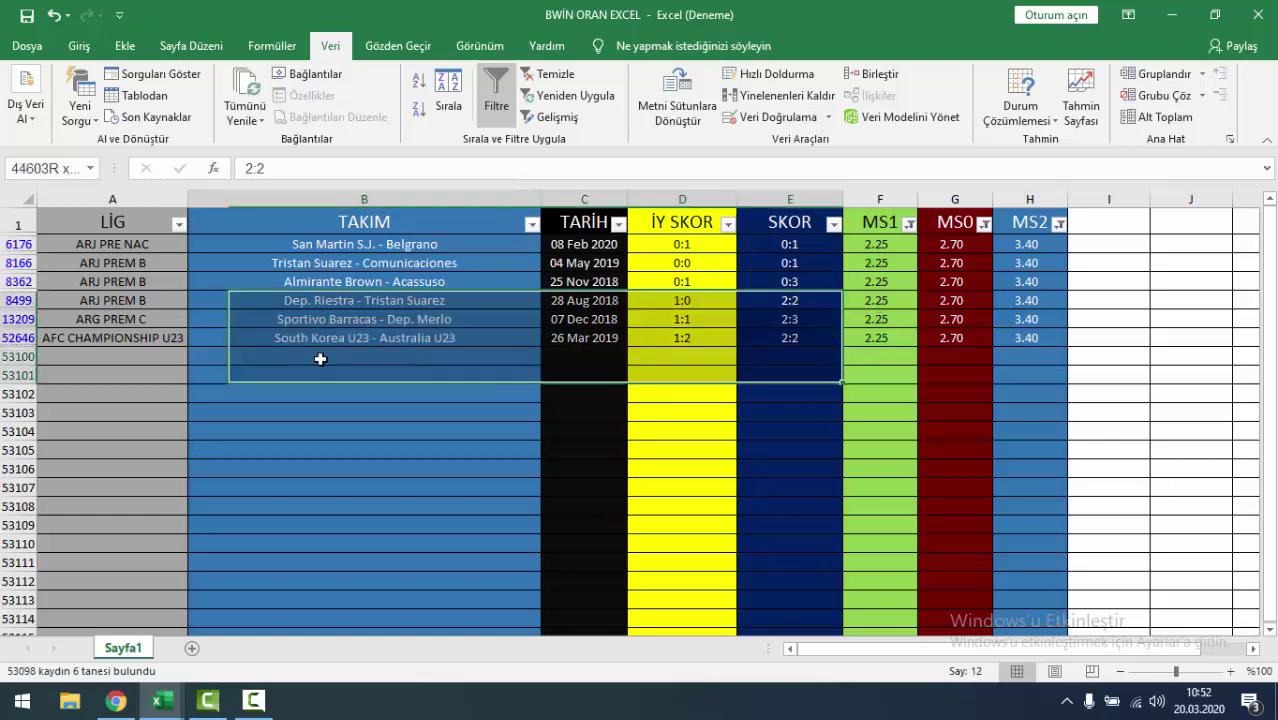
pyautogui.click(155, 435)
pyautogui.click(549, 74)
# - Close the Club Lujan – Dock Sud tab, scroll the San Martin Burzaco odds, then open Excel's MS1 filter
pyautogui.click(120, 704)
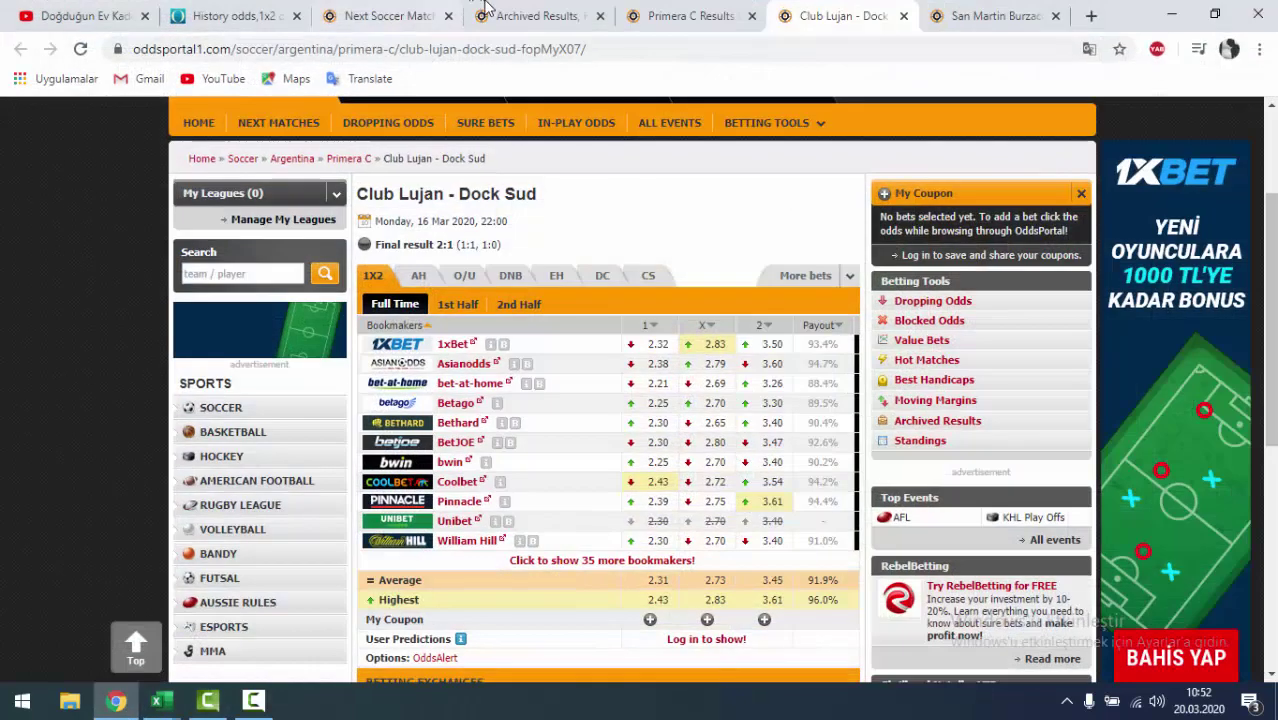
pyautogui.click(903, 16)
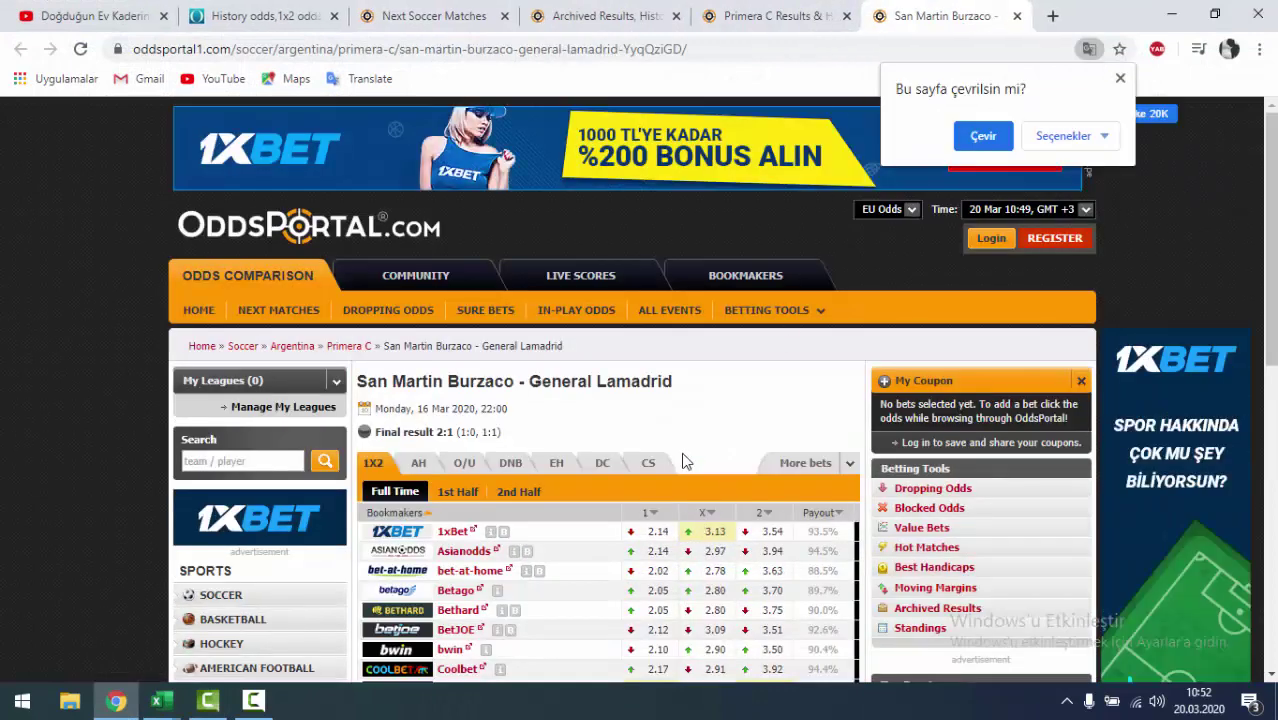
pyautogui.scroll(-2, 463, 274)
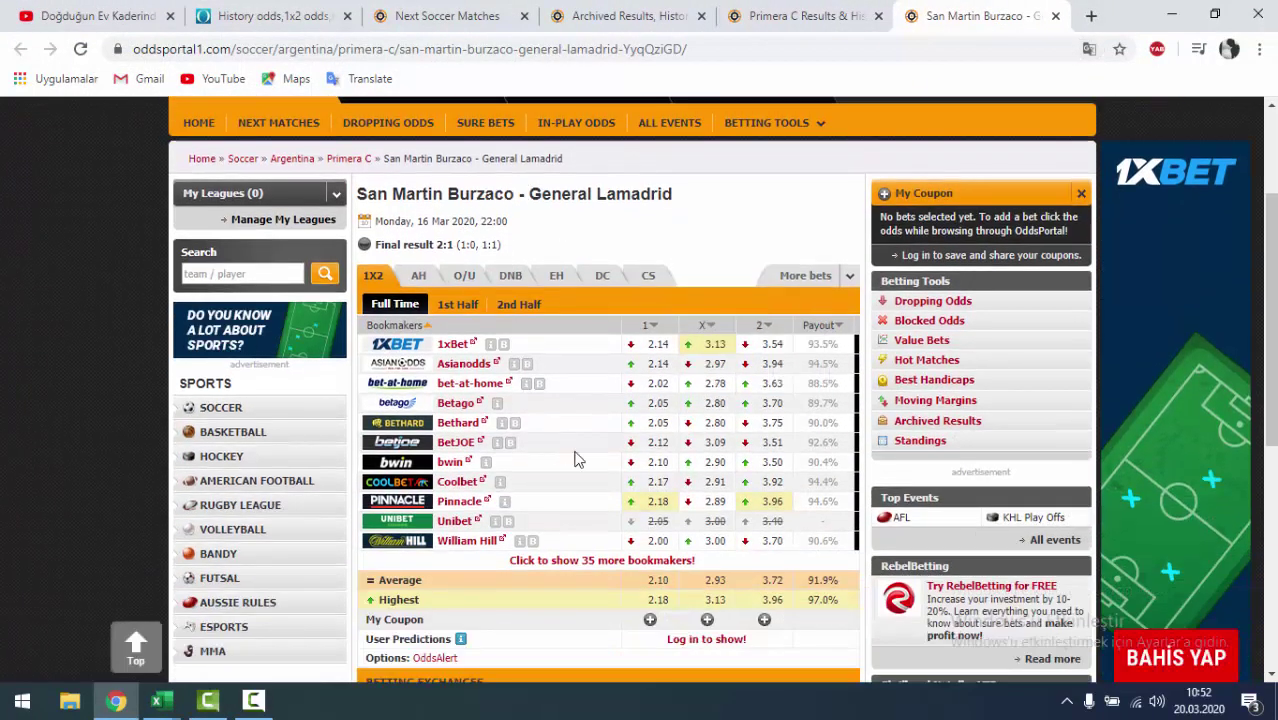
pyautogui.hotkey('alt', 'Tab')
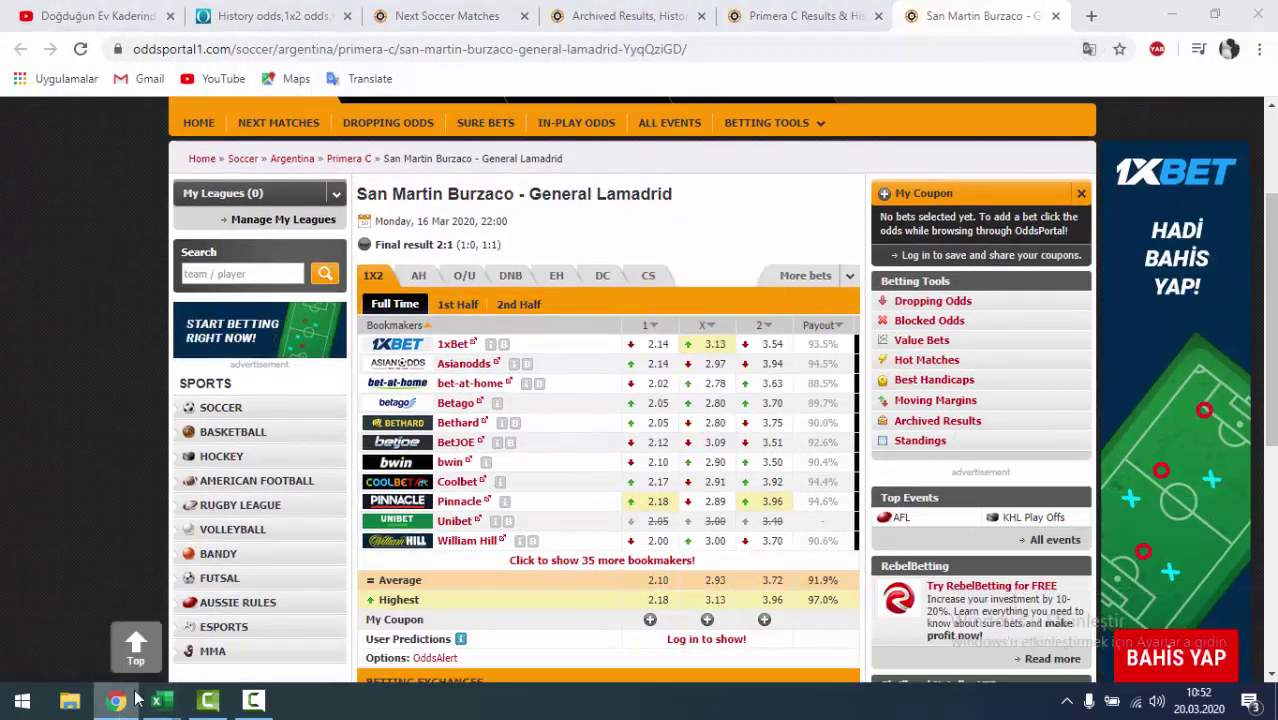
pyautogui.click(895, 224)
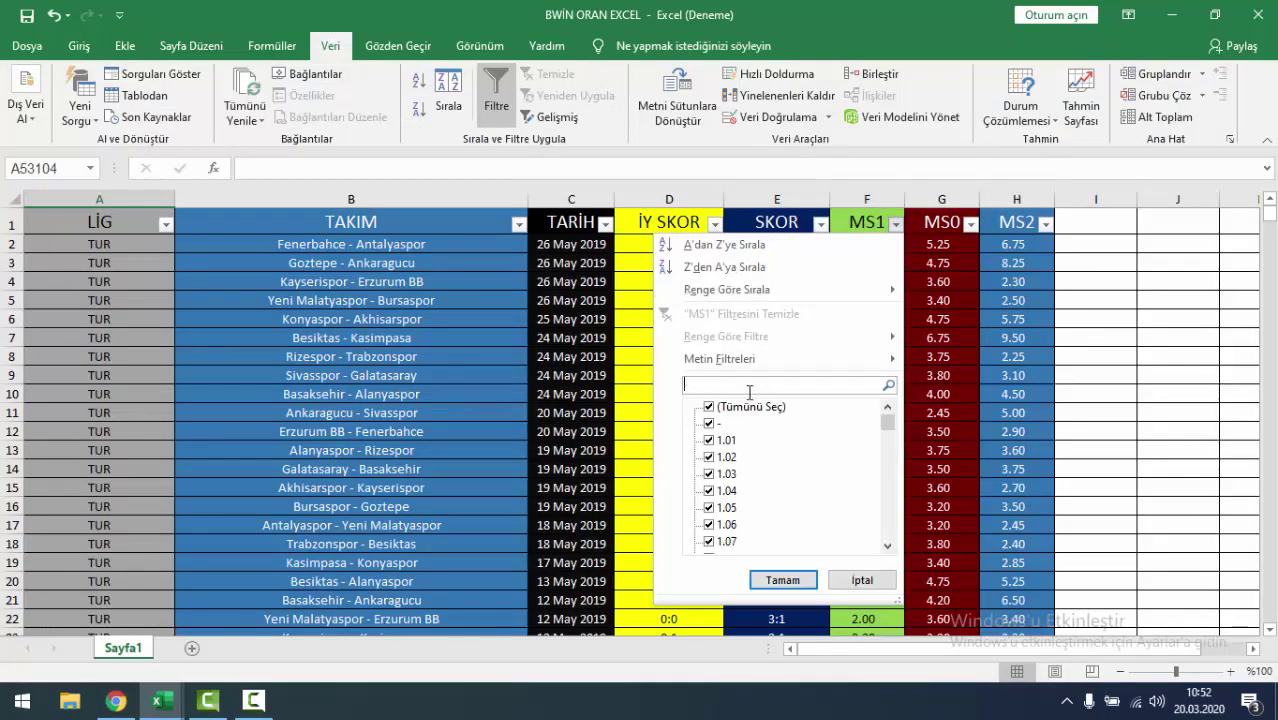
pyautogui.write('10')
# - Filter MS1 to 2.10, MS0 to 2.90 and MS2 to 3.50, leaving 32 matches
pyautogui.click(803, 580)
pyautogui.click(970, 224)
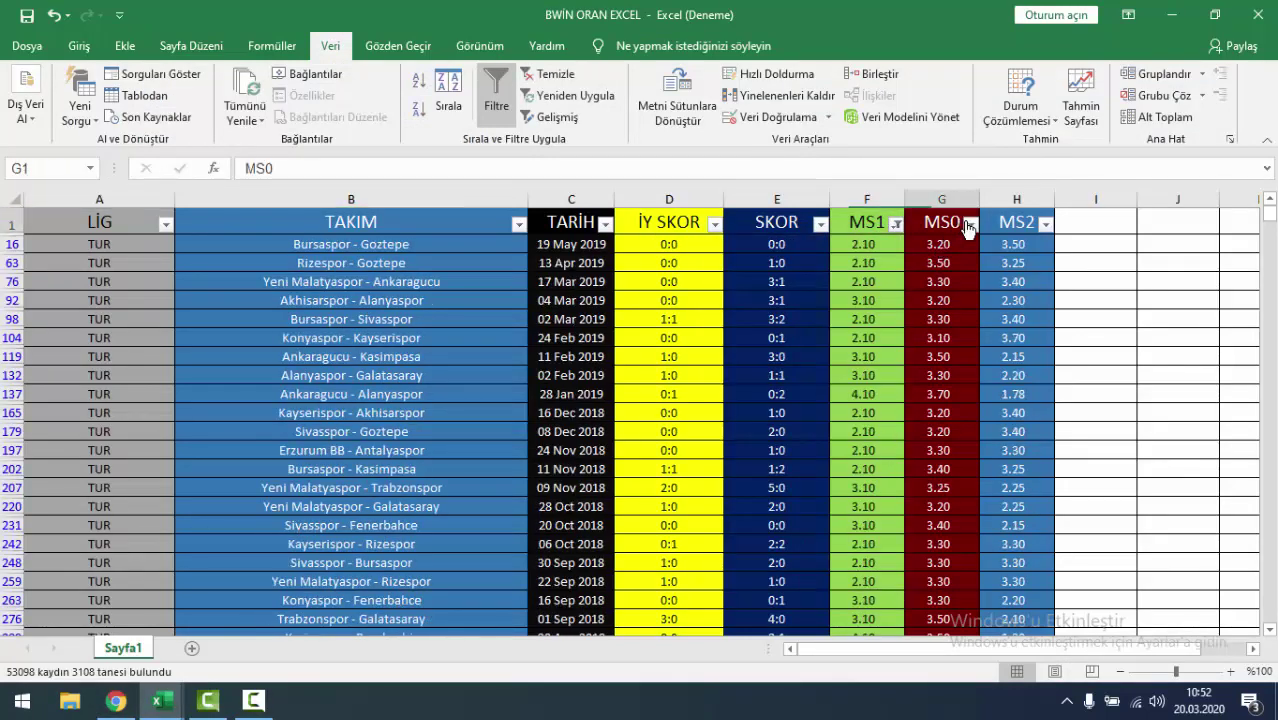
pyautogui.write('90')
pyautogui.click(856, 578)
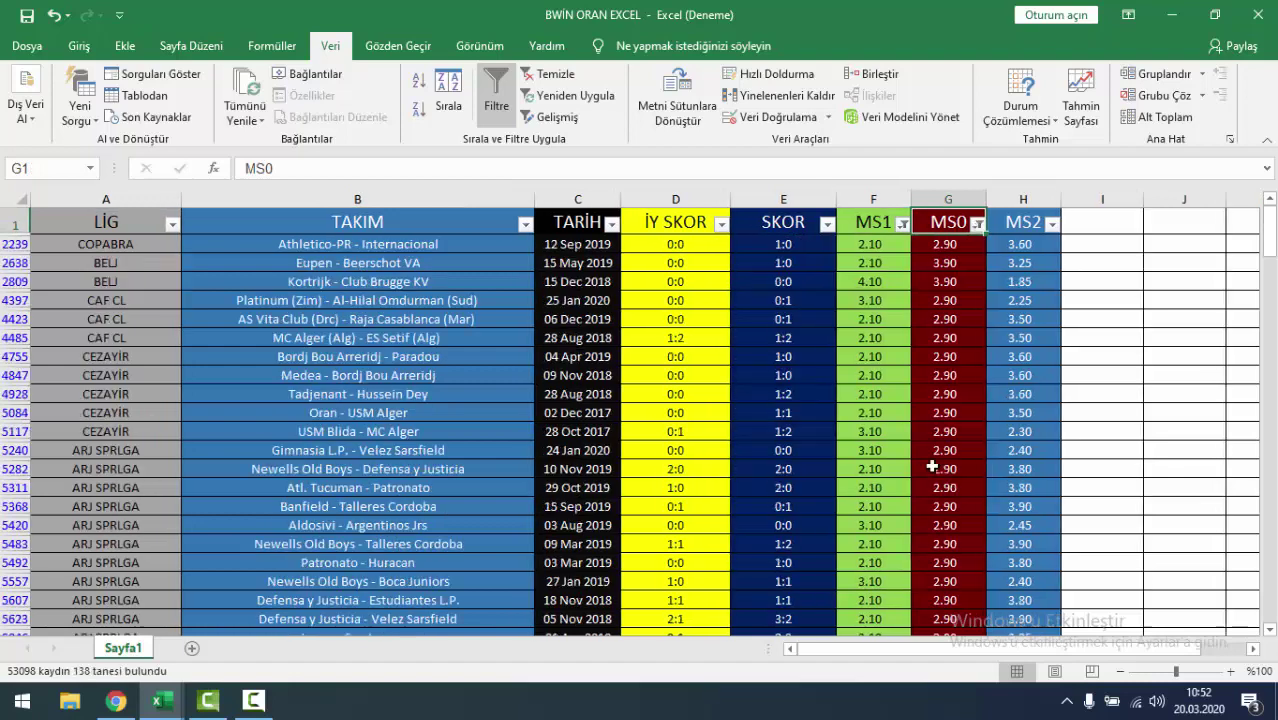
pyautogui.click(1051, 224)
pyautogui.write('50')
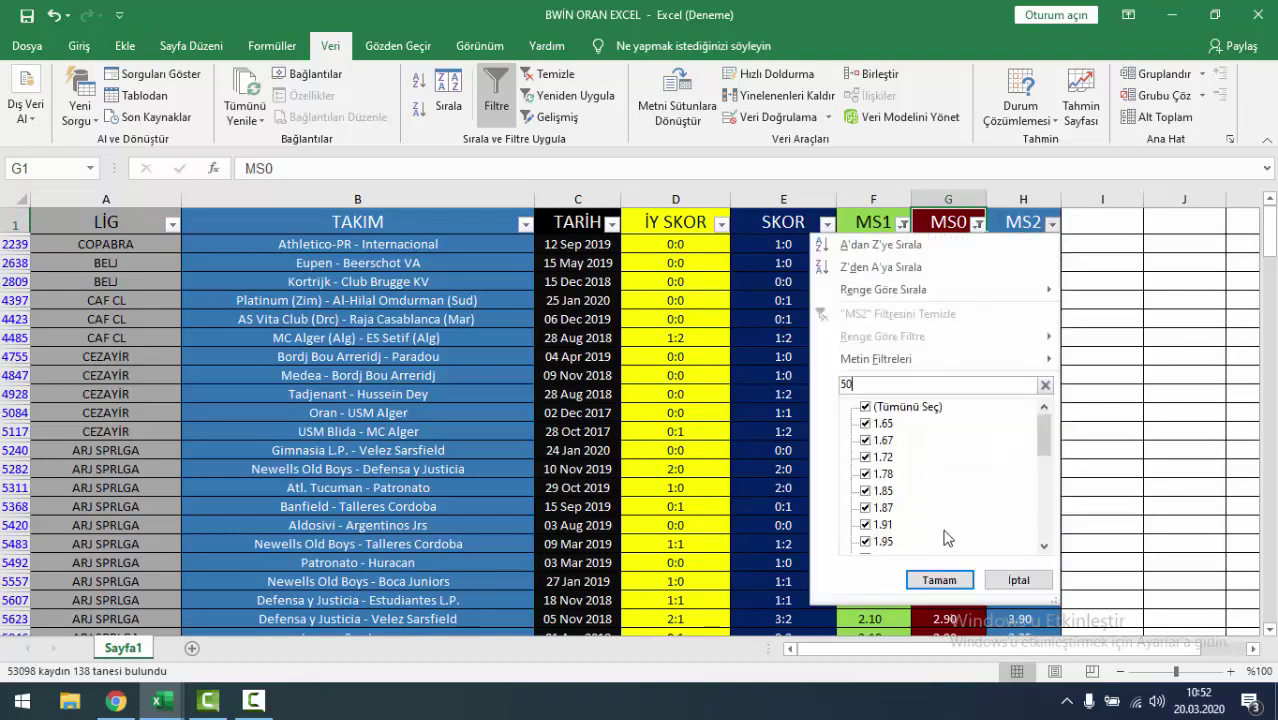
pyautogui.click(940, 580)
pyautogui.click(785, 376)
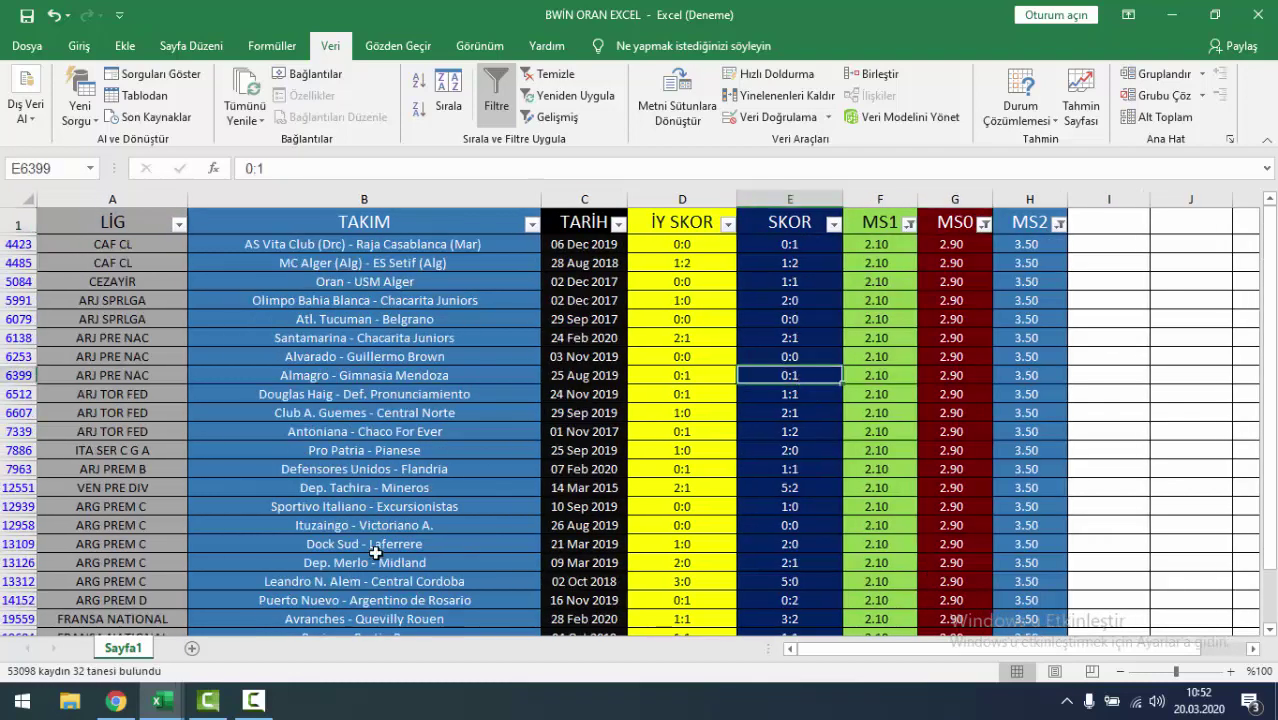
# - Compare the filtered matches with the San Martin Burzaco odds page in OddsPortal
pyautogui.click(128, 710)
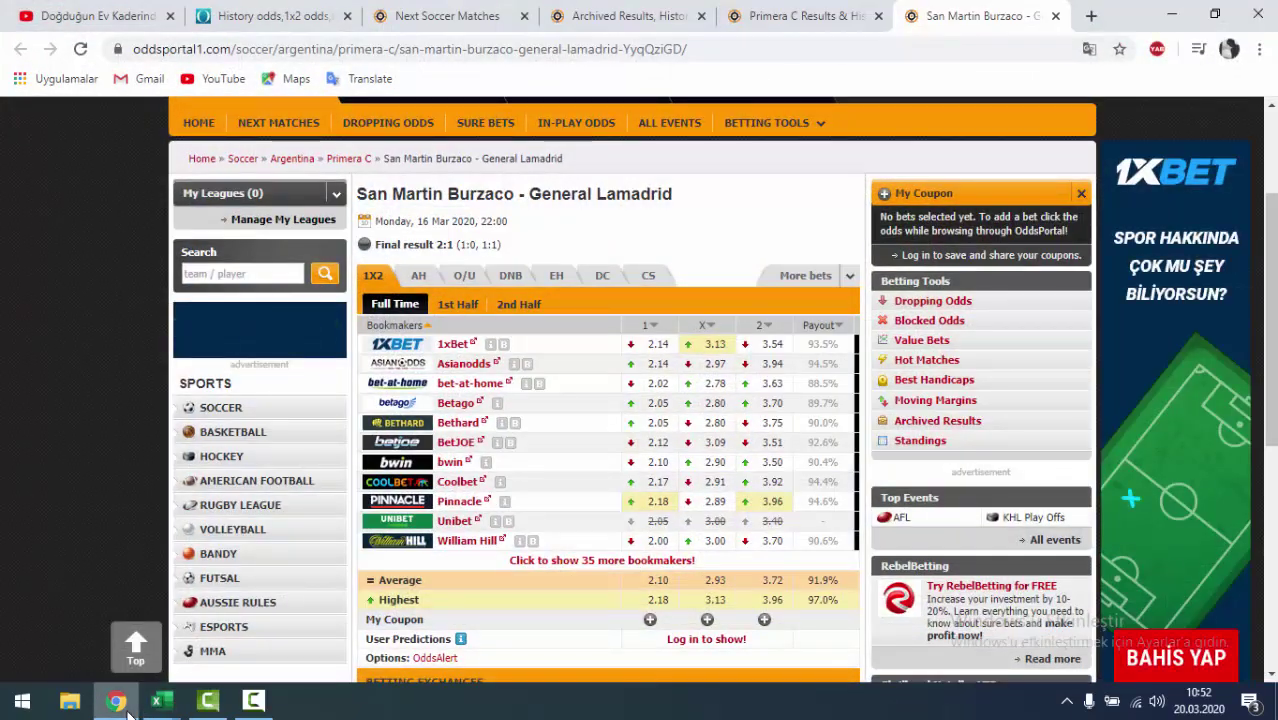
pyautogui.click(128, 710)
pyautogui.click(128, 710)
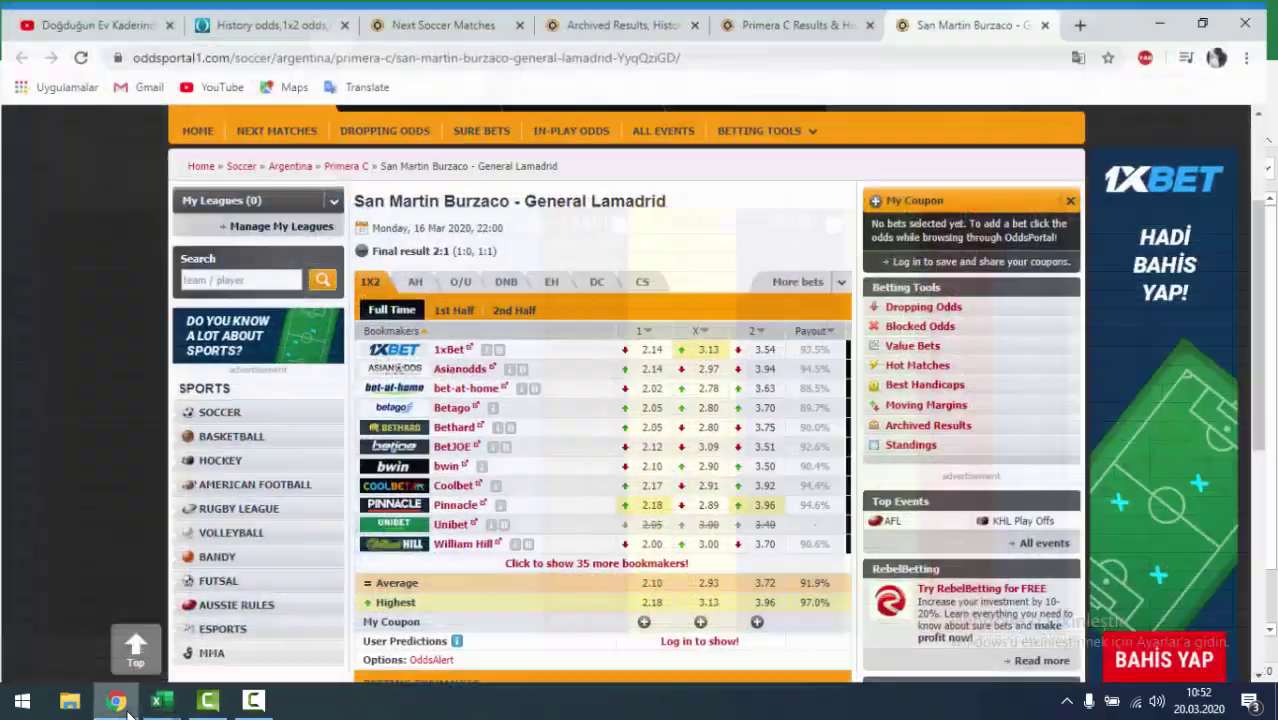
pyautogui.click(128, 710)
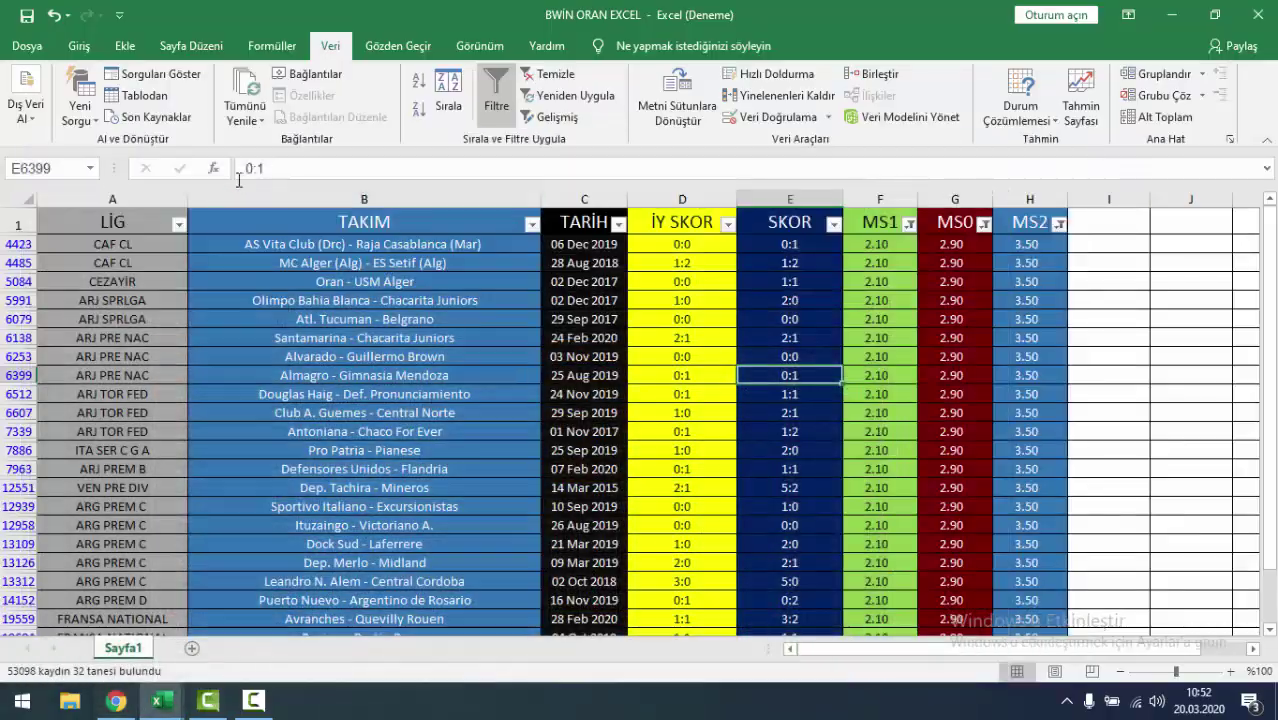
# - Filter the LİG column to ARG PREM C only, then check the first scores, 1:0 and 0:0
pyautogui.click(179, 224)
pyautogui.click(57, 407)
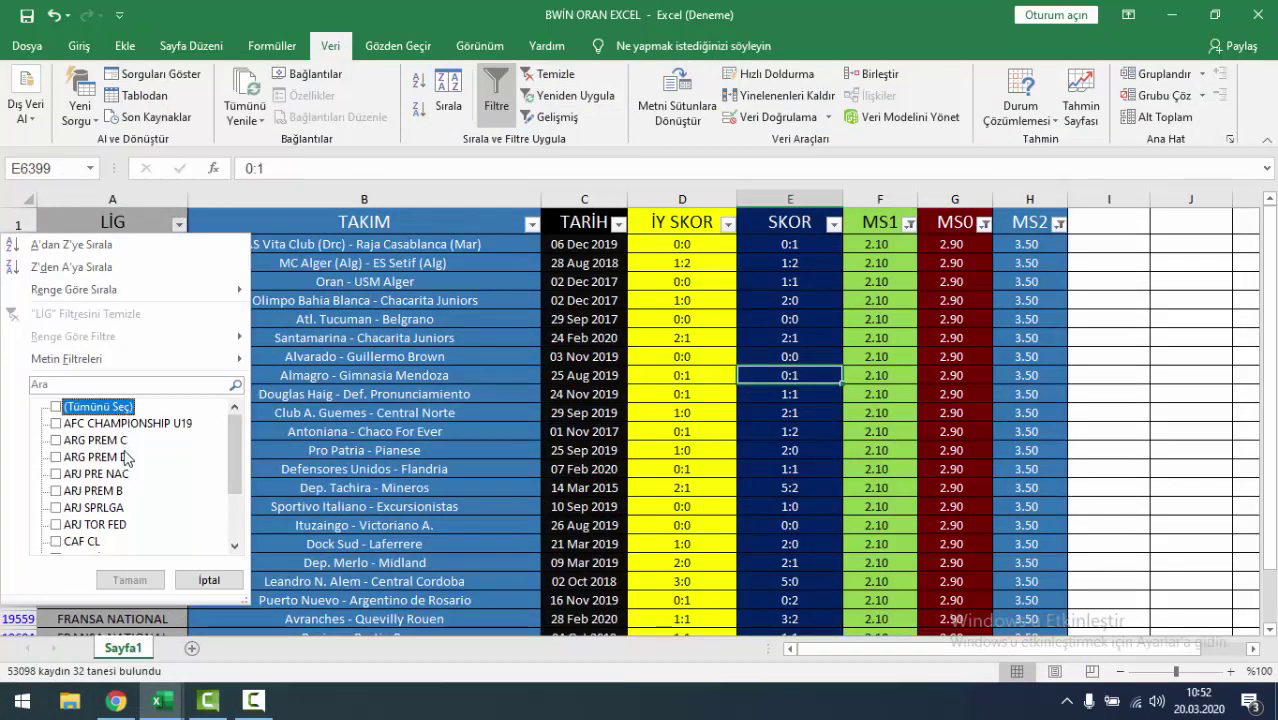
pyautogui.click(146, 578)
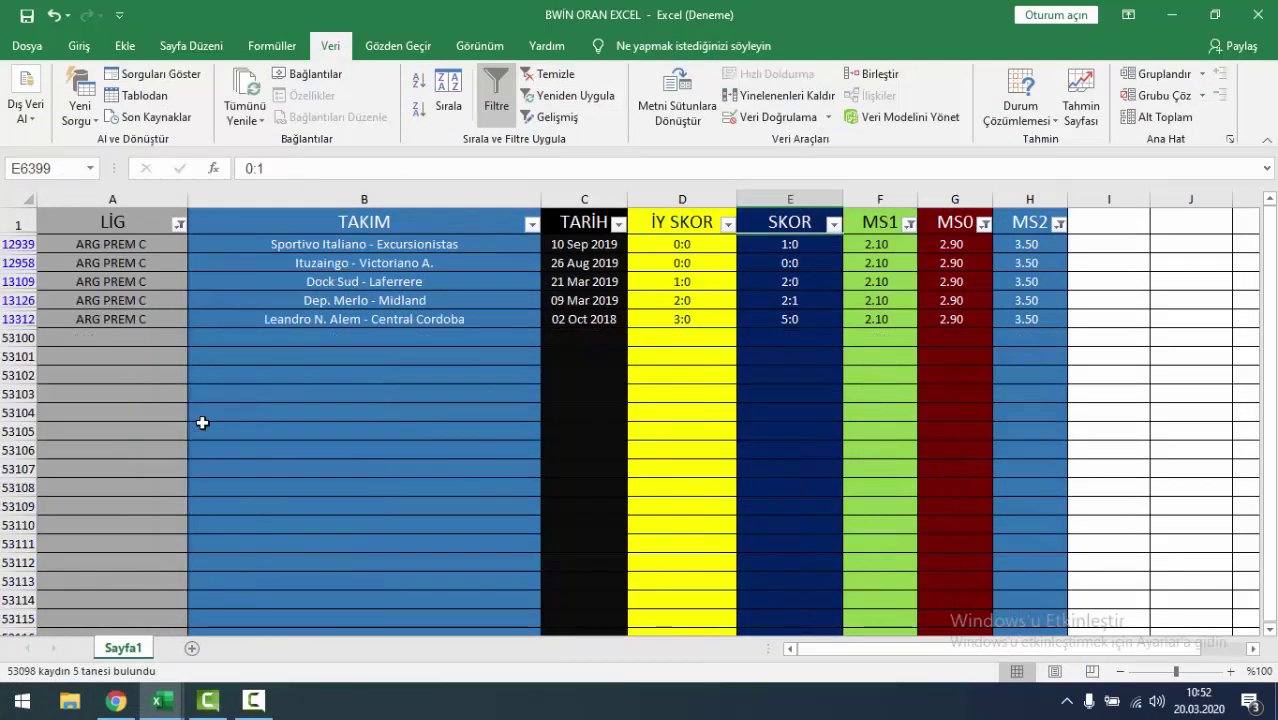
pyautogui.click(200, 428)
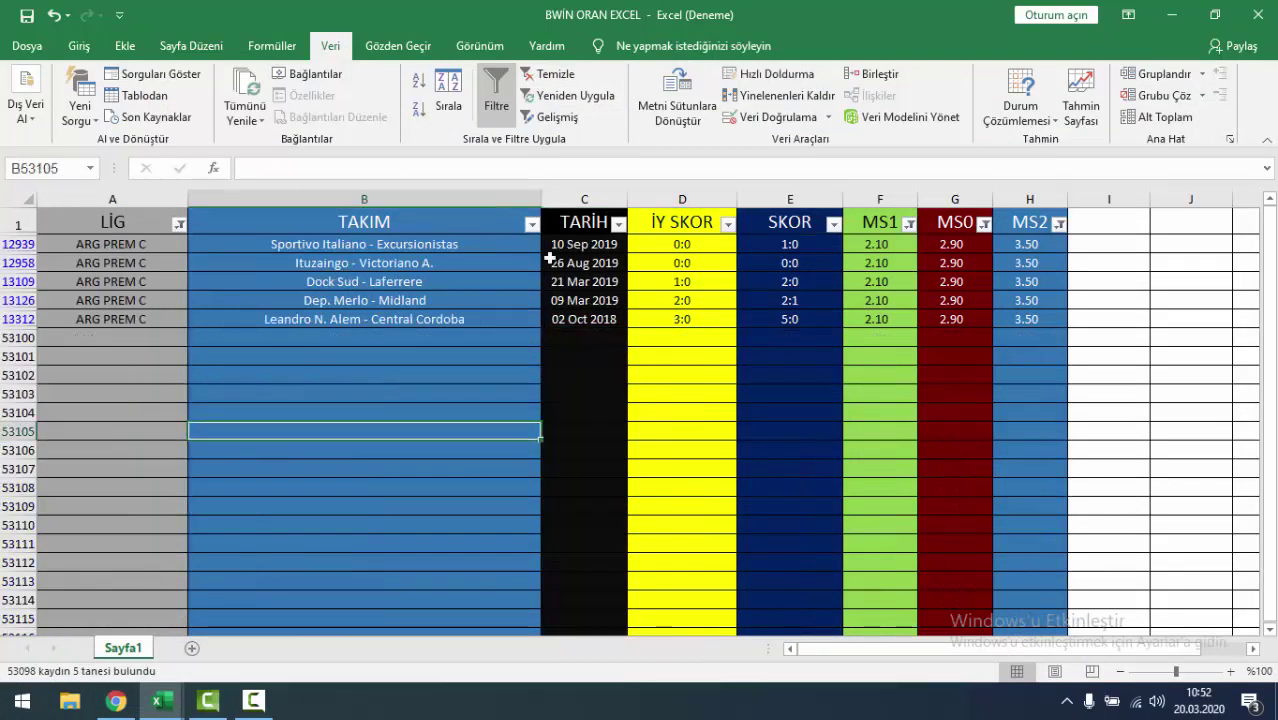
pyautogui.click(806, 248)
pyautogui.click(799, 263)
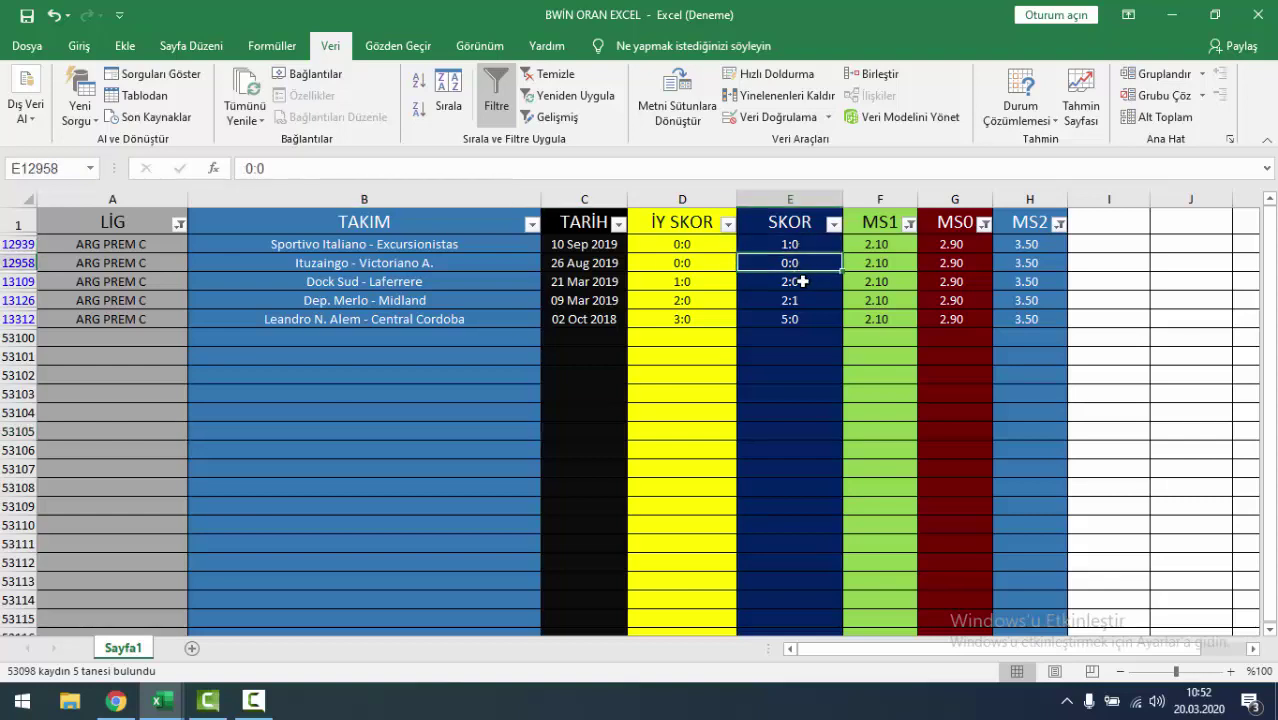
# - Compare the five ARG PREM C full-time SKOR scores with the OddsPortal match page
pyautogui.click(105, 702)
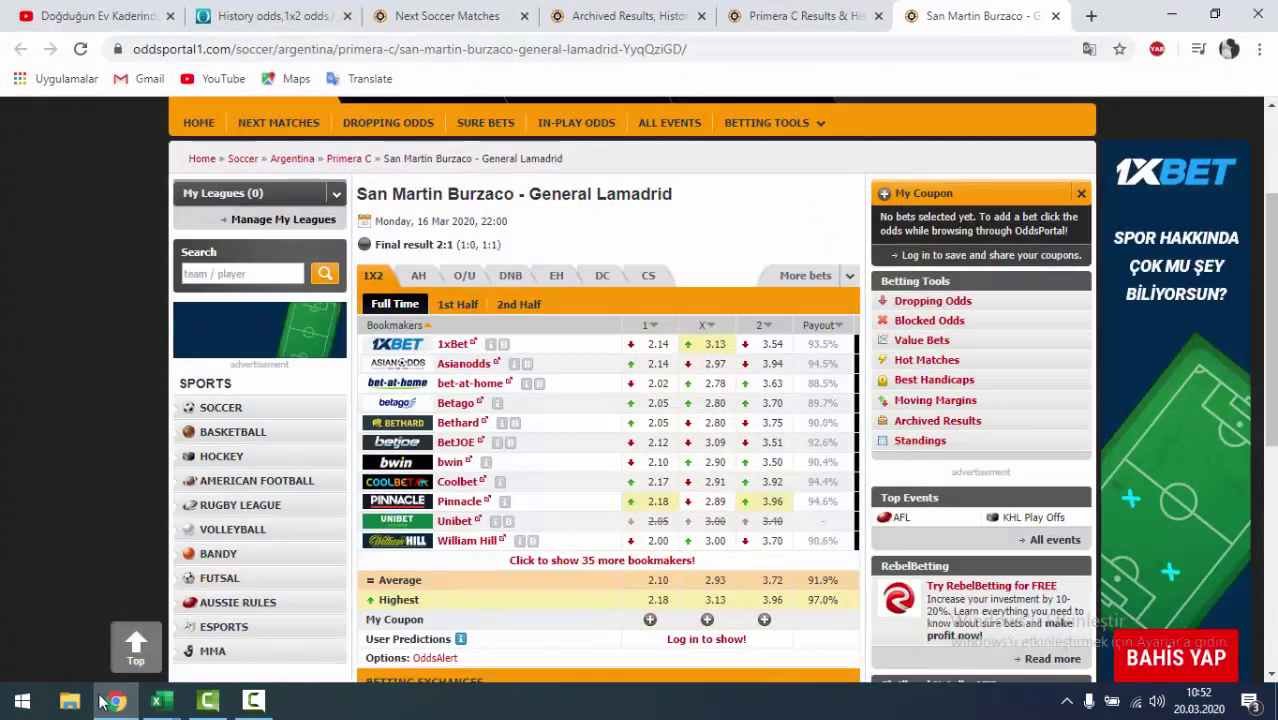
pyautogui.click(105, 702)
pyautogui.moveTo(815, 321); pyautogui.dragTo(798, 244)
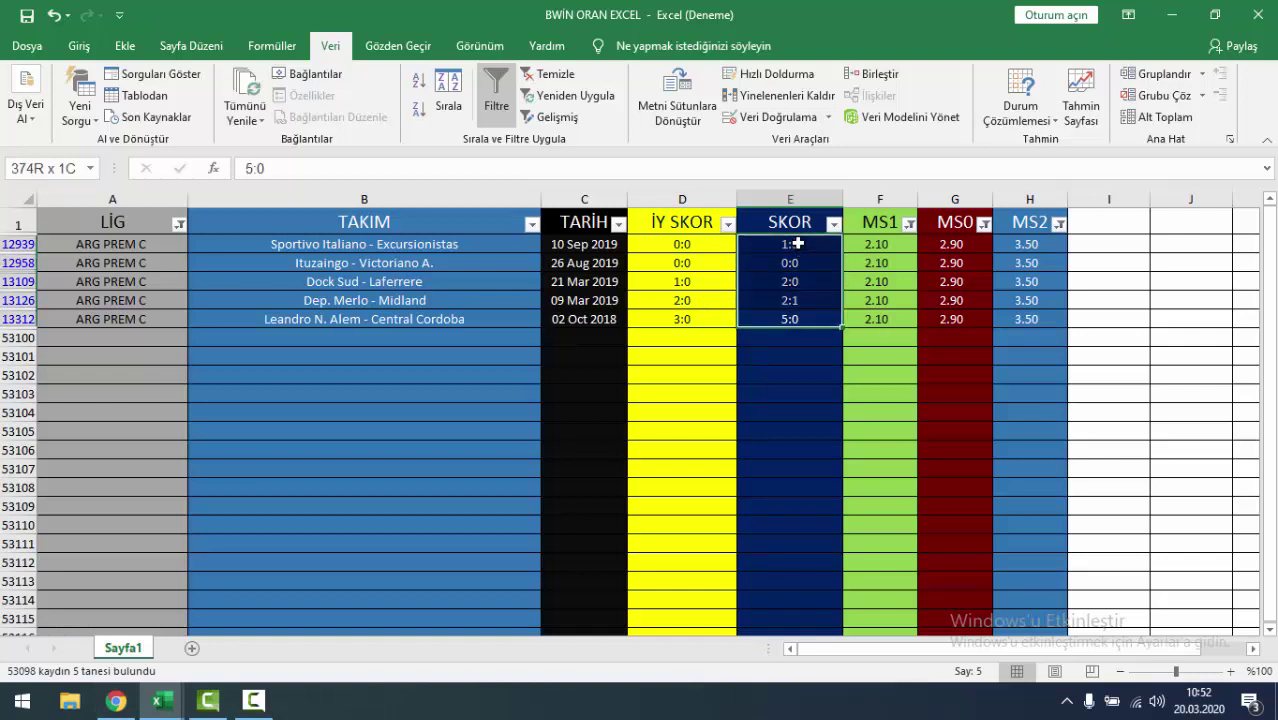
pyautogui.click(764, 390)
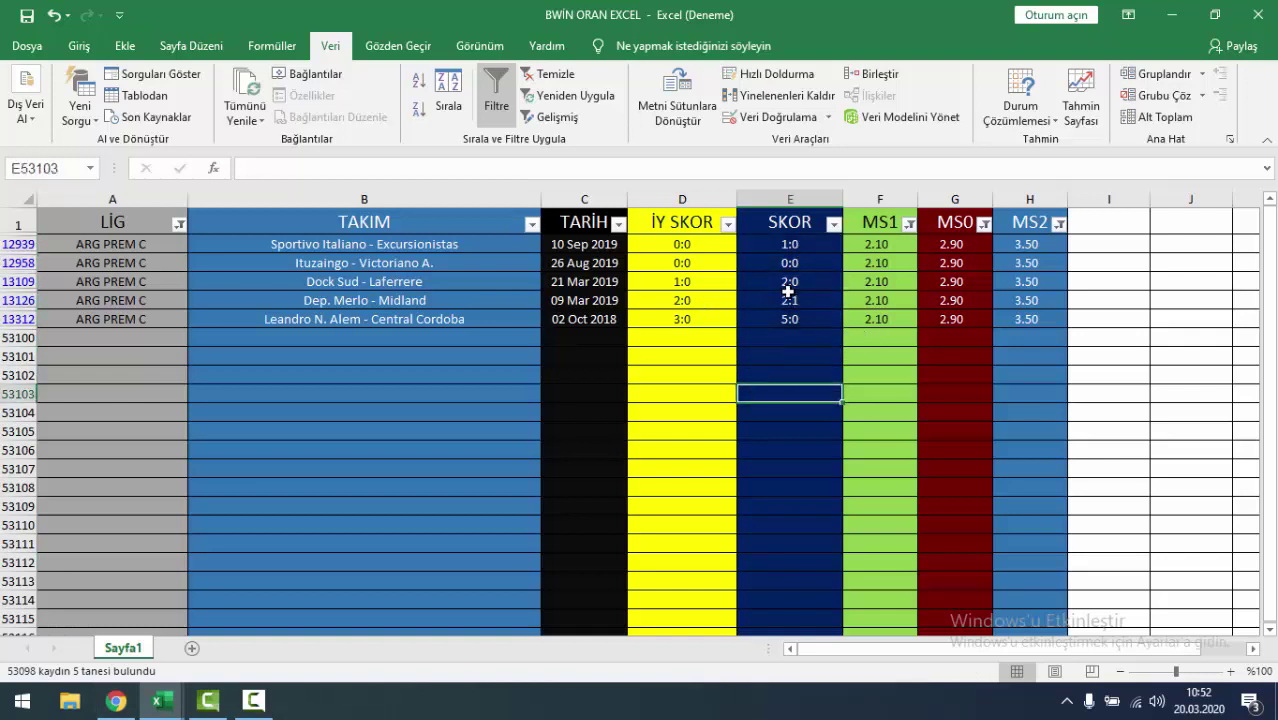
pyautogui.moveTo(802, 318); pyautogui.dragTo(780, 228)
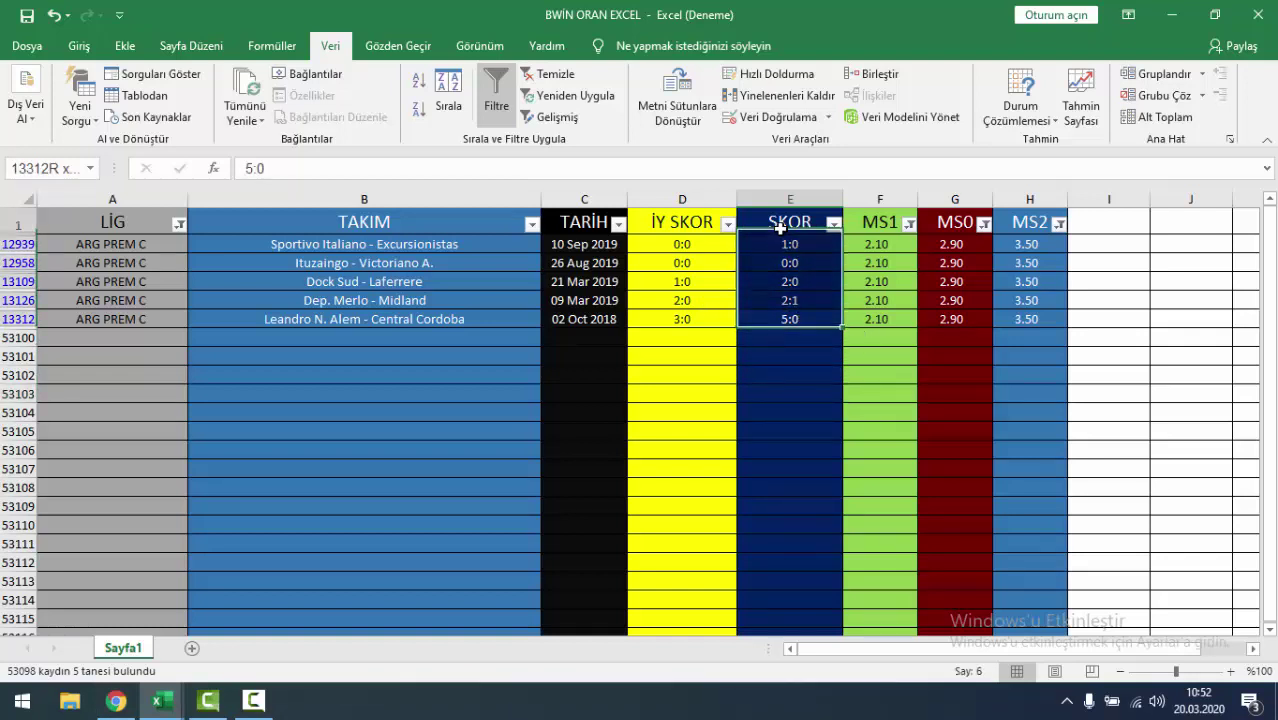
pyautogui.click(784, 371)
pyautogui.click(117, 700)
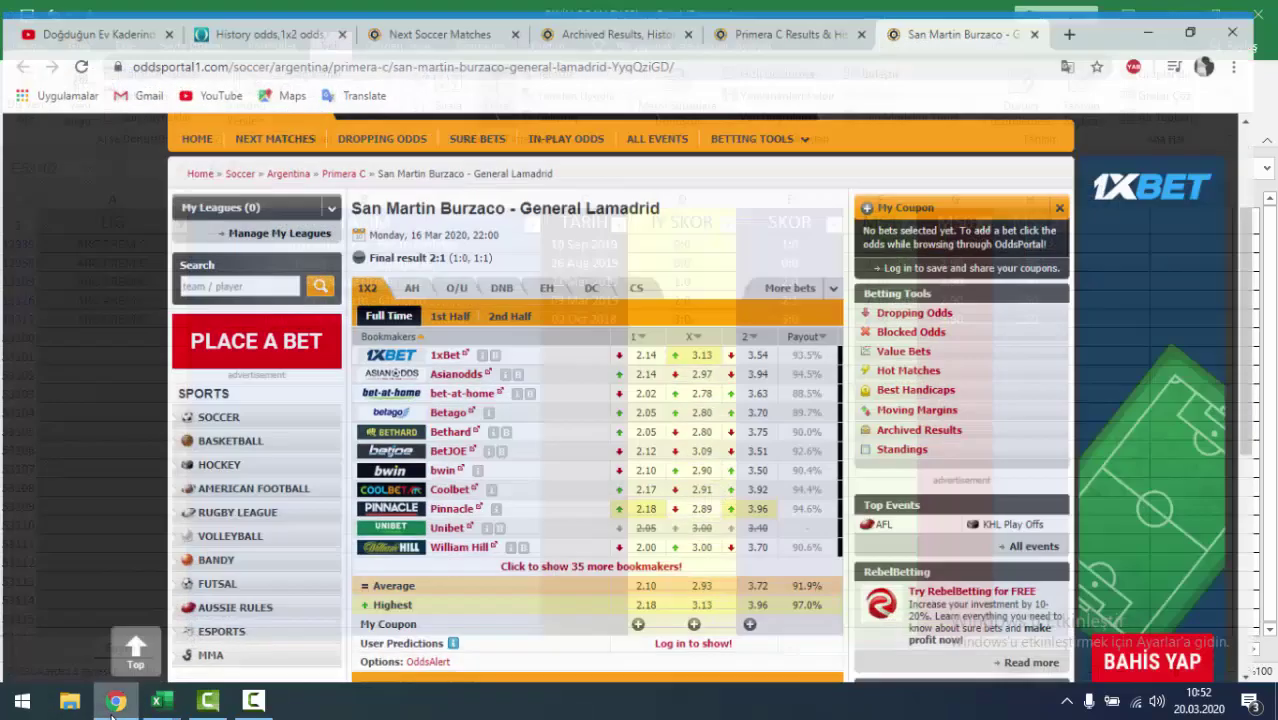
pyautogui.click(117, 700)
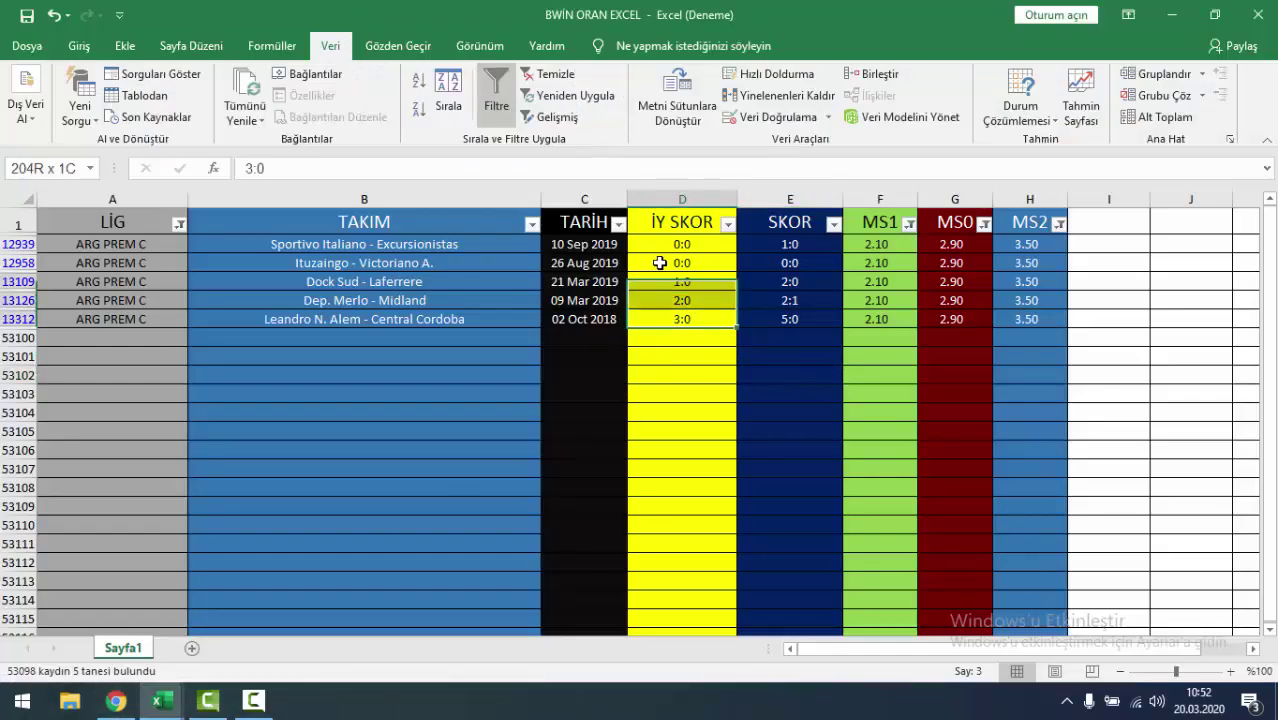
# - Select the five İY SKOR half-time scores and compare them with OddsPortal
pyautogui.moveTo(665, 319)
pyautogui.mouseDown()
pyautogui.moveTo(665, 293)
pyautogui.moveTo(682, 300)
pyautogui.mouseUp()
pyautogui.click(688, 352)
pyautogui.moveTo(688, 352); pyautogui.dragTo(678, 248)
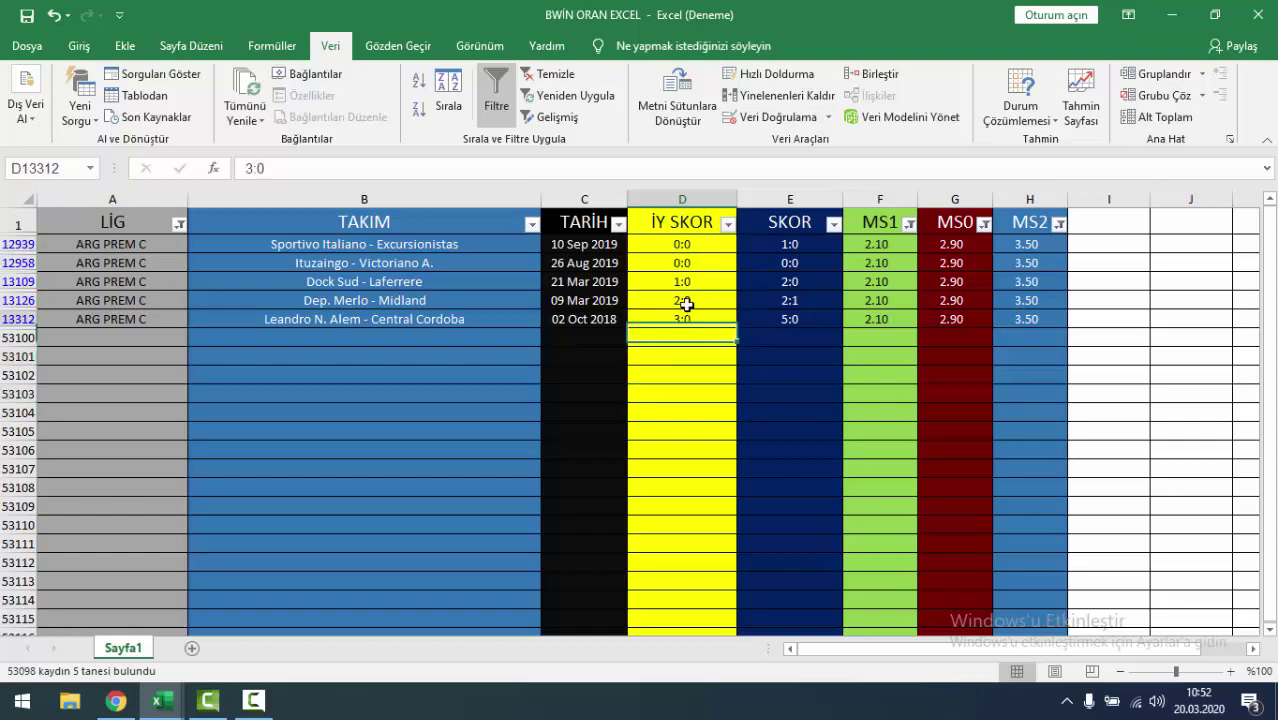
pyautogui.click(103, 704)
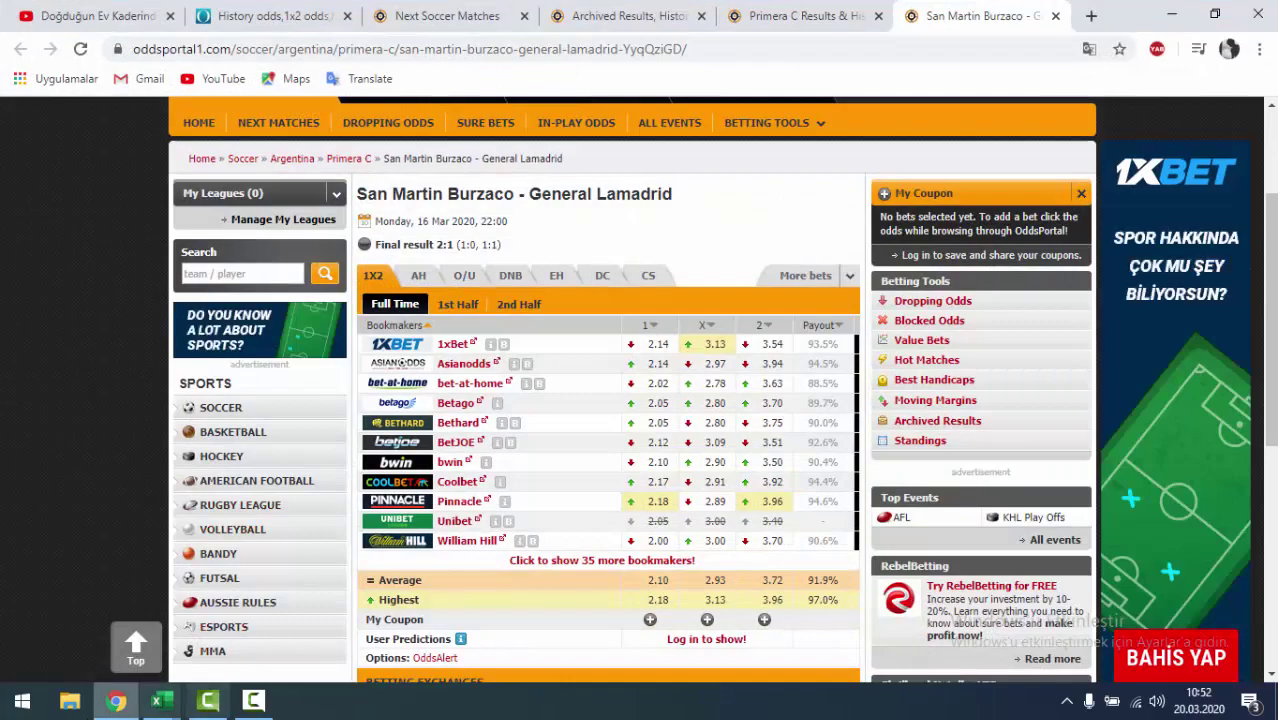
pyautogui.click(157, 704)
pyautogui.click(840, 431)
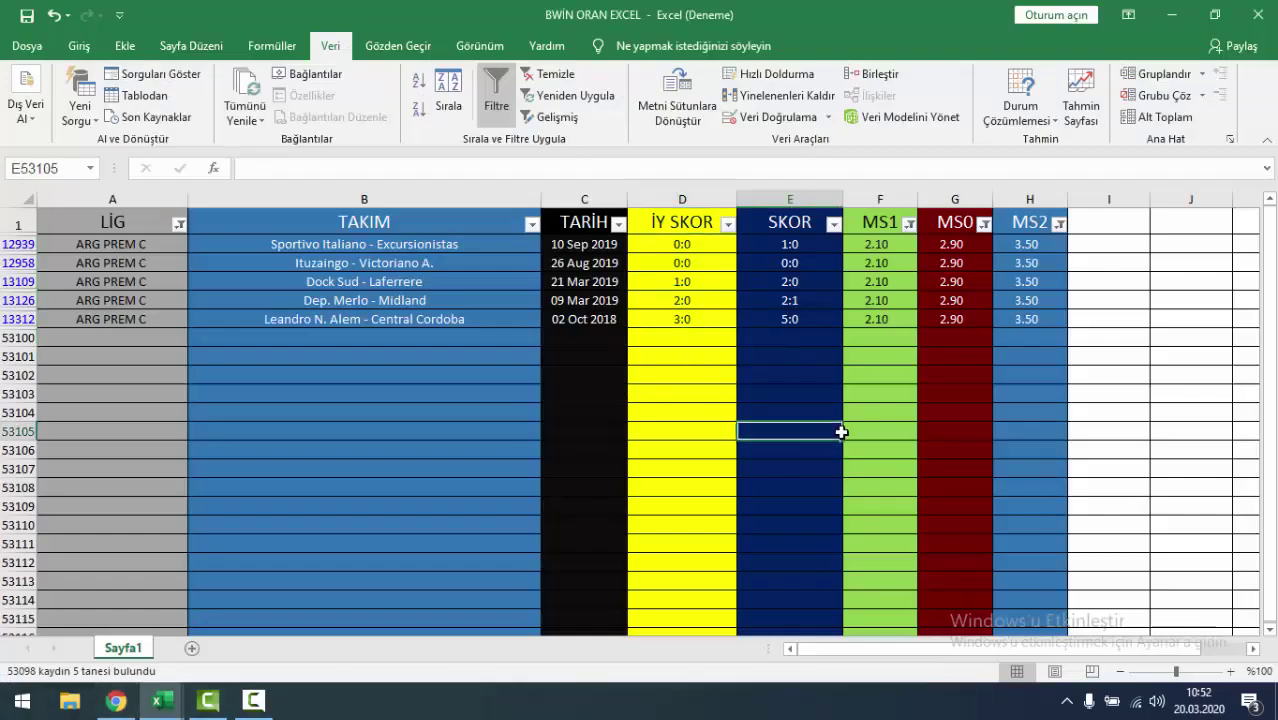
# - Step through the five full-time and half-time scores, then recheck them against OddsPortal
pyautogui.click(805, 319)
pyautogui.click(790, 300)
pyautogui.click(815, 281)
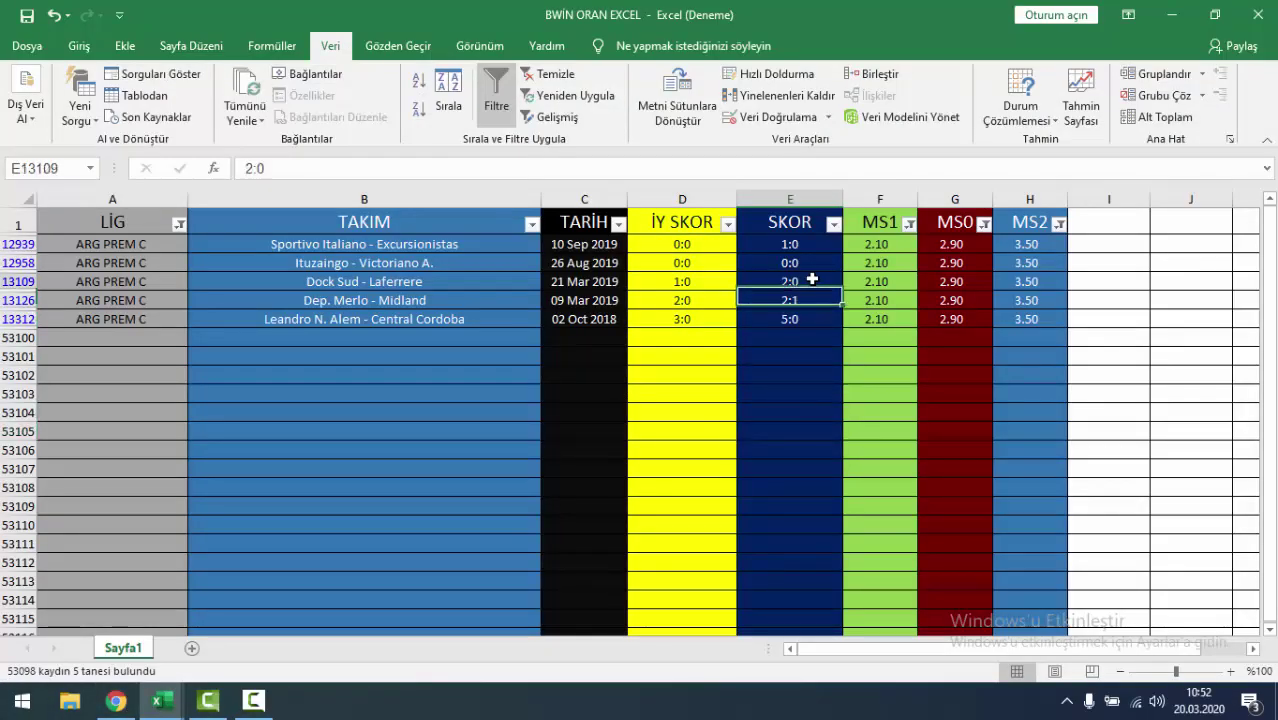
pyautogui.click(817, 262)
pyautogui.click(813, 243)
pyautogui.moveTo(682, 244); pyautogui.dragTo(704, 311)
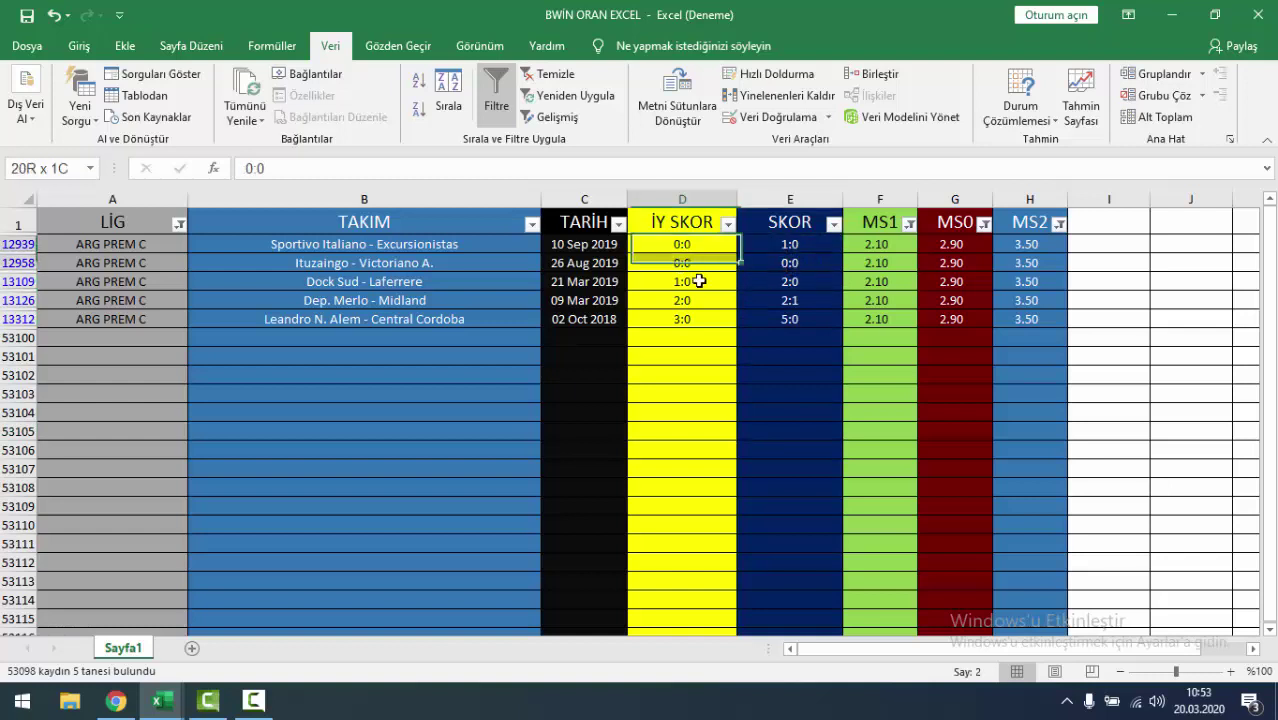
pyautogui.moveTo(789, 262); pyautogui.dragTo(797, 245)
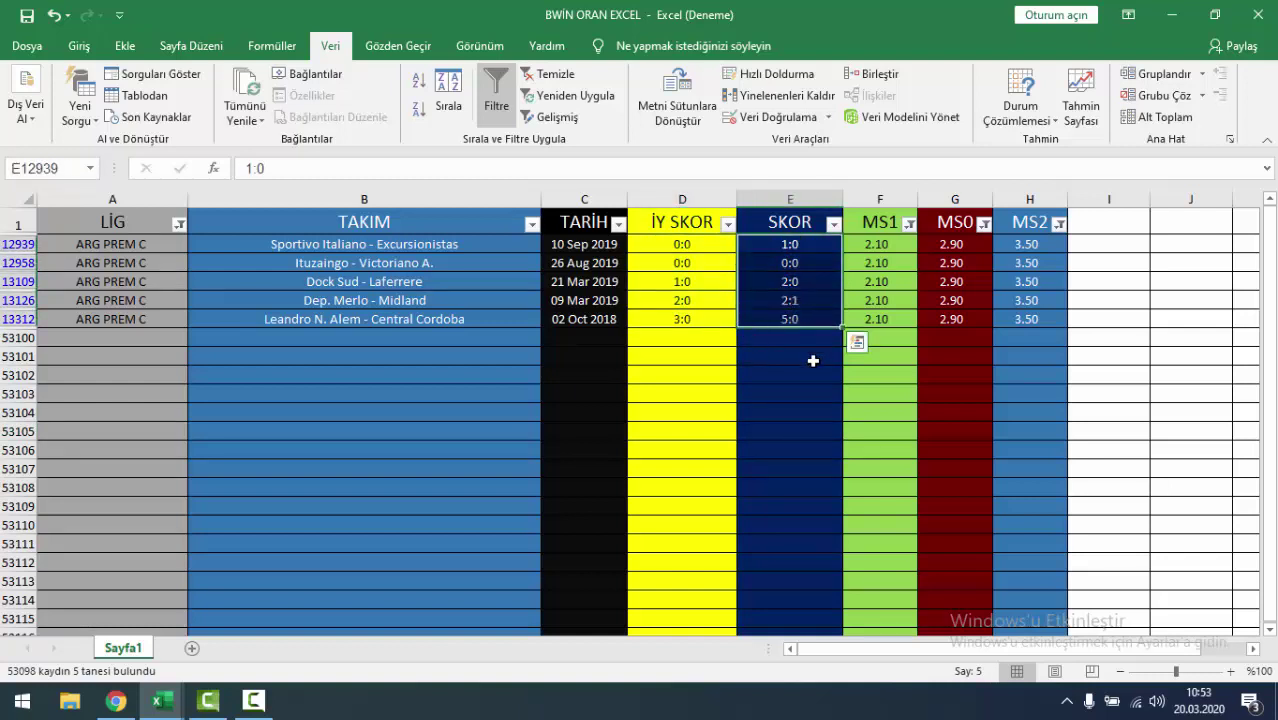
pyautogui.click(665, 459)
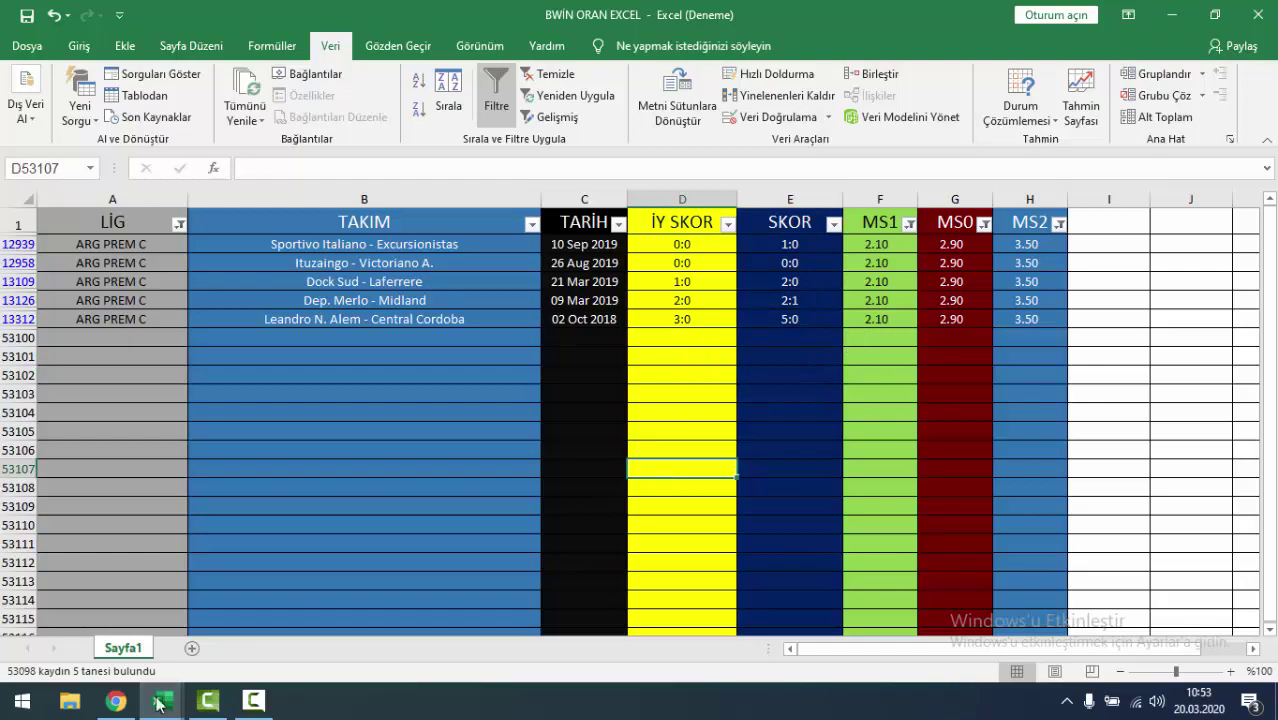
pyautogui.click(116, 700)
pyautogui.click(157, 700)
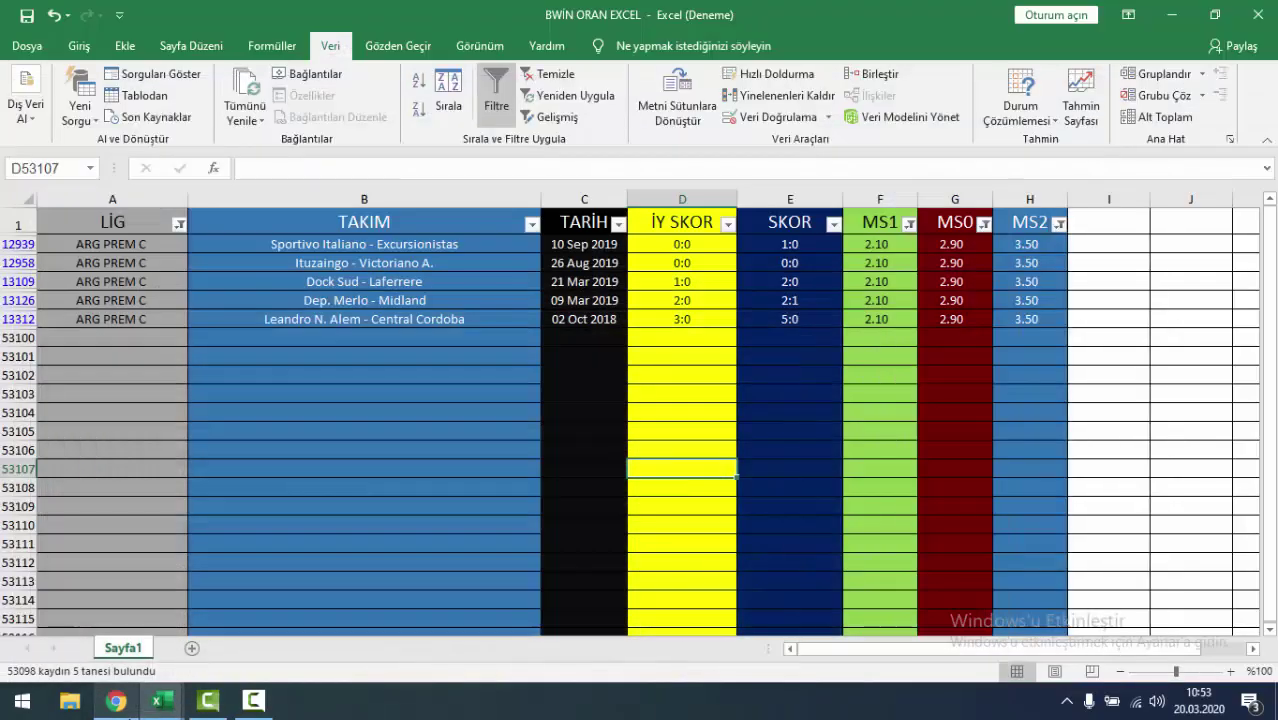
pyautogui.click(116, 700)
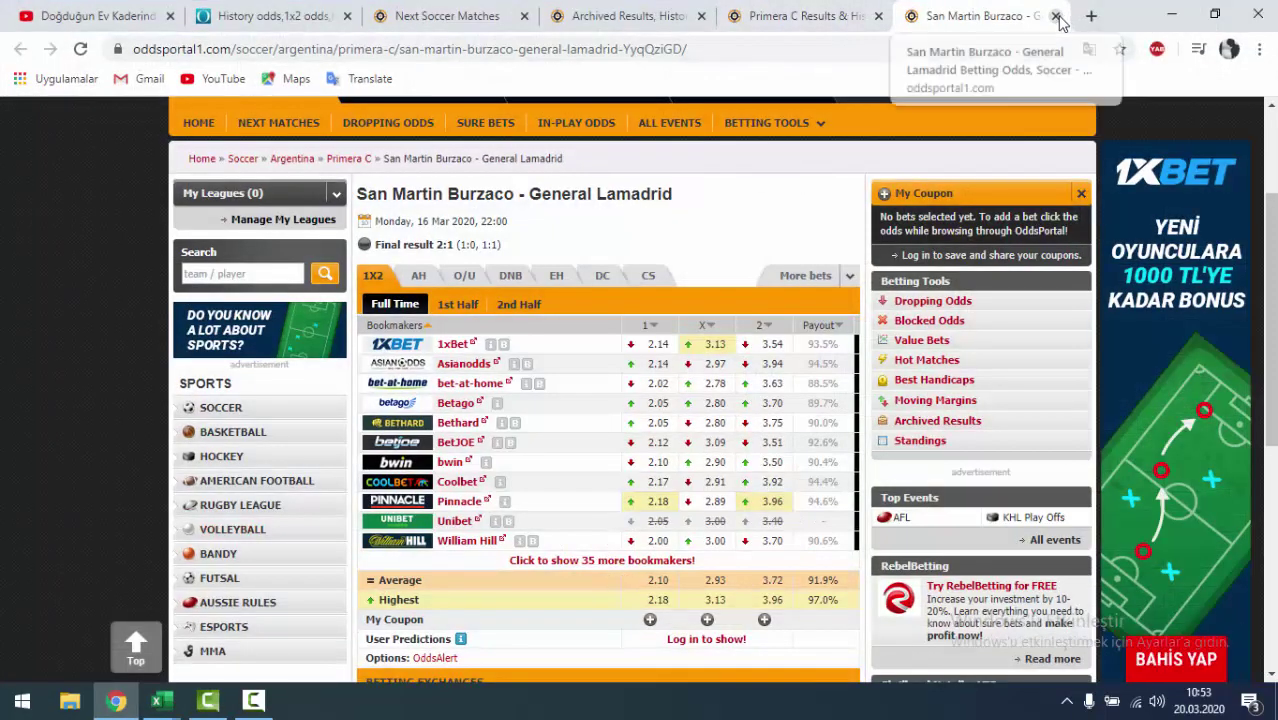
# - Close the San Martin Burzaco match tab and the Primera C results tab
pyautogui.click(1055, 16)
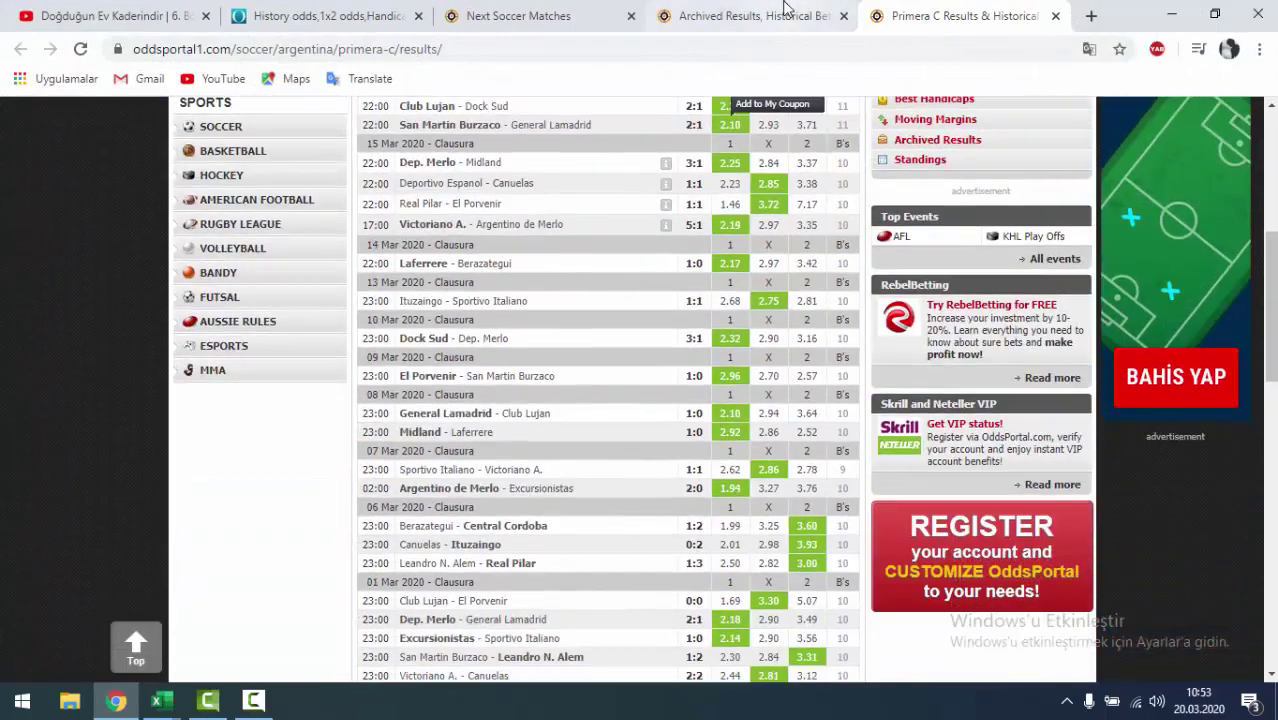
pyautogui.click(785, 16)
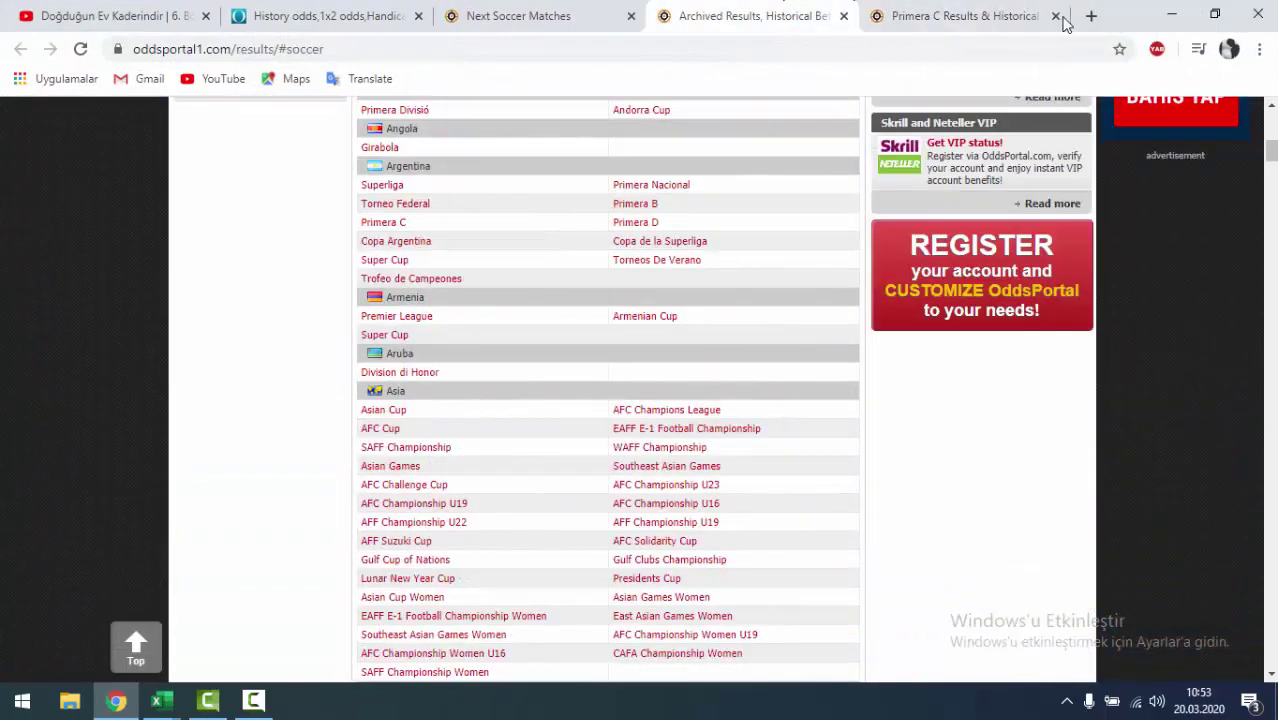
pyautogui.click(1056, 16)
pyautogui.scroll(3, 807, 208)
# - Browse the Next Soccer Matches, Archived Results and goaloo history odds pages
pyautogui.click(551, 29)
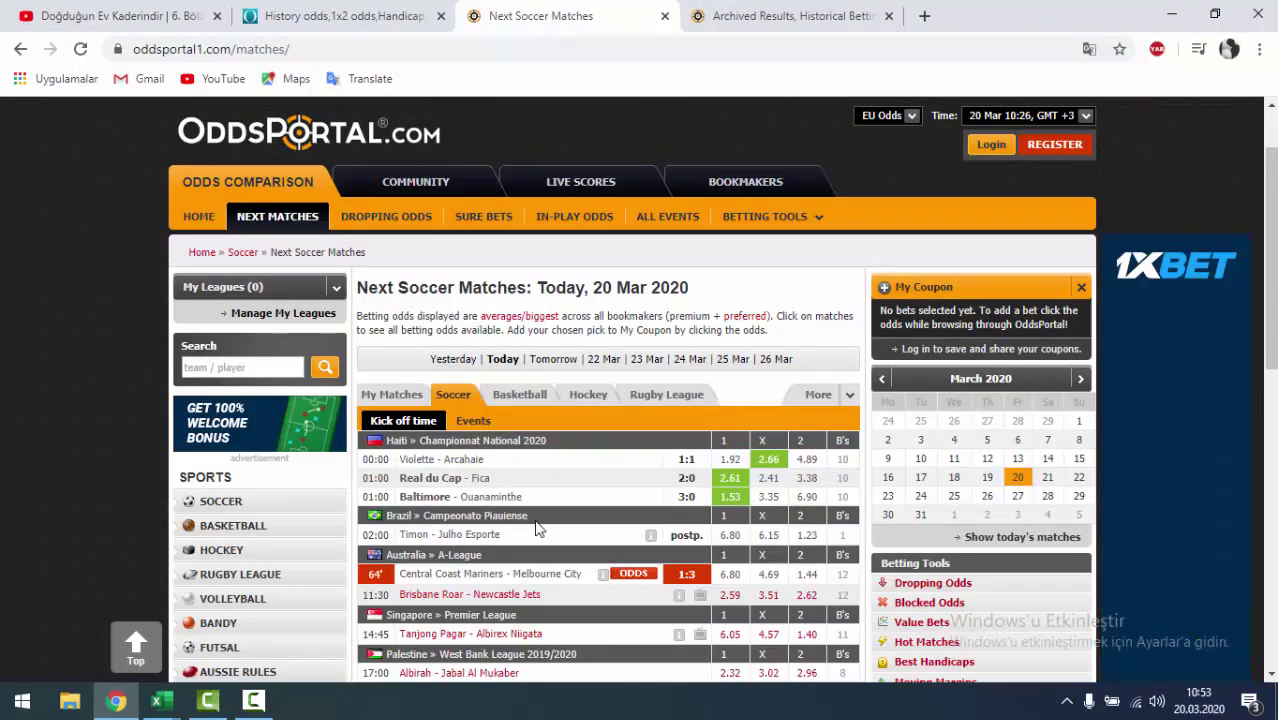
pyautogui.scroll(-3, 536, 528)
pyautogui.scroll(2, 536, 528)
pyautogui.click(760, 30)
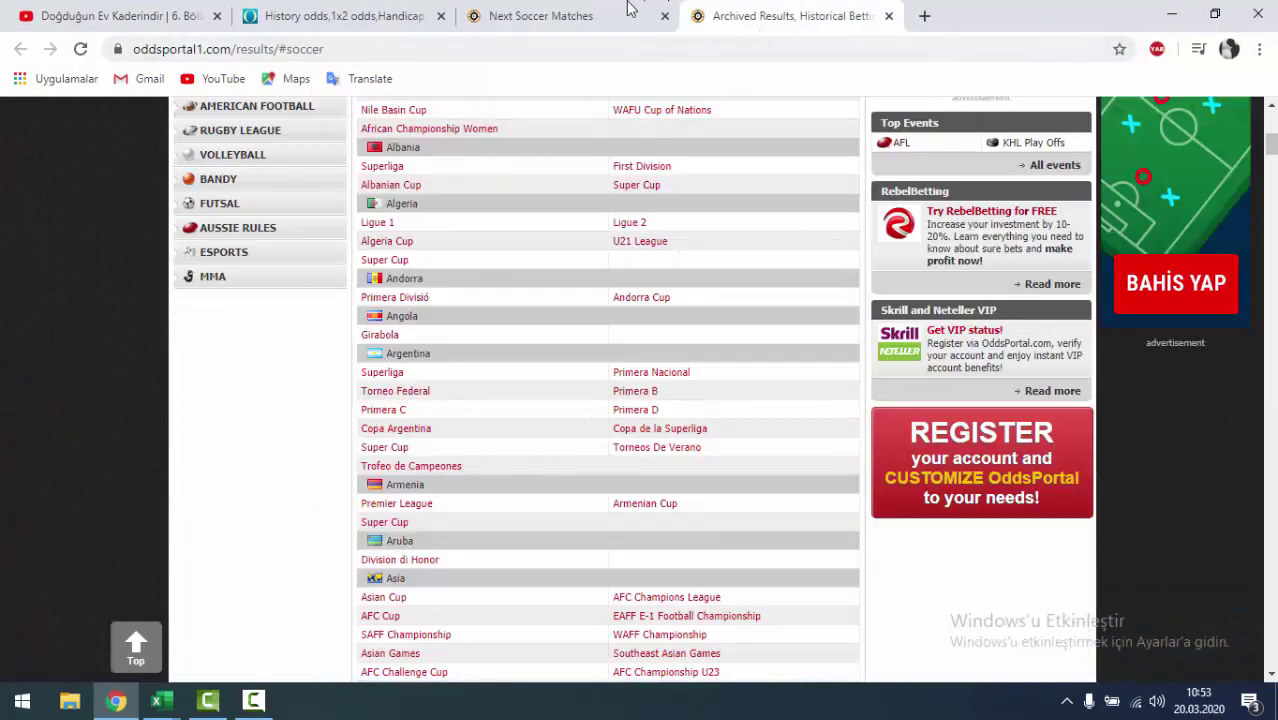
pyautogui.click(631, 10)
pyautogui.scroll(-3, 560, 525)
pyautogui.scroll(2, 561, 524)
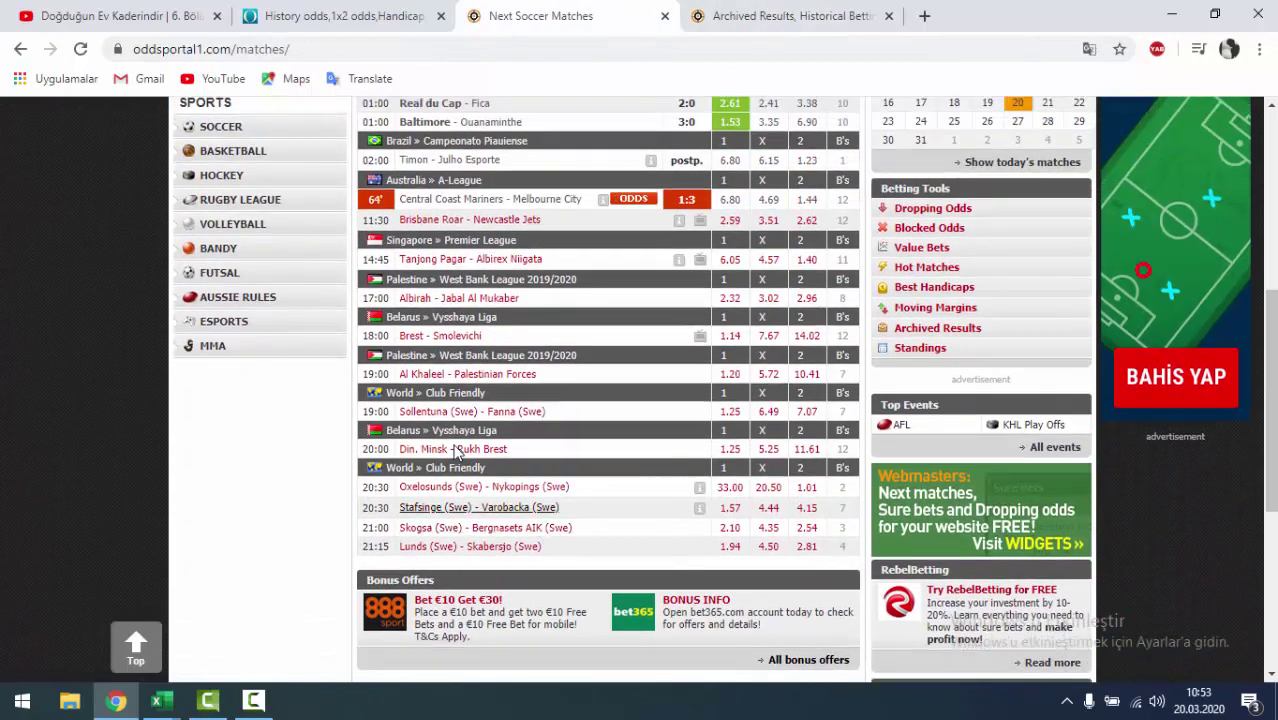
pyautogui.click(340, 16)
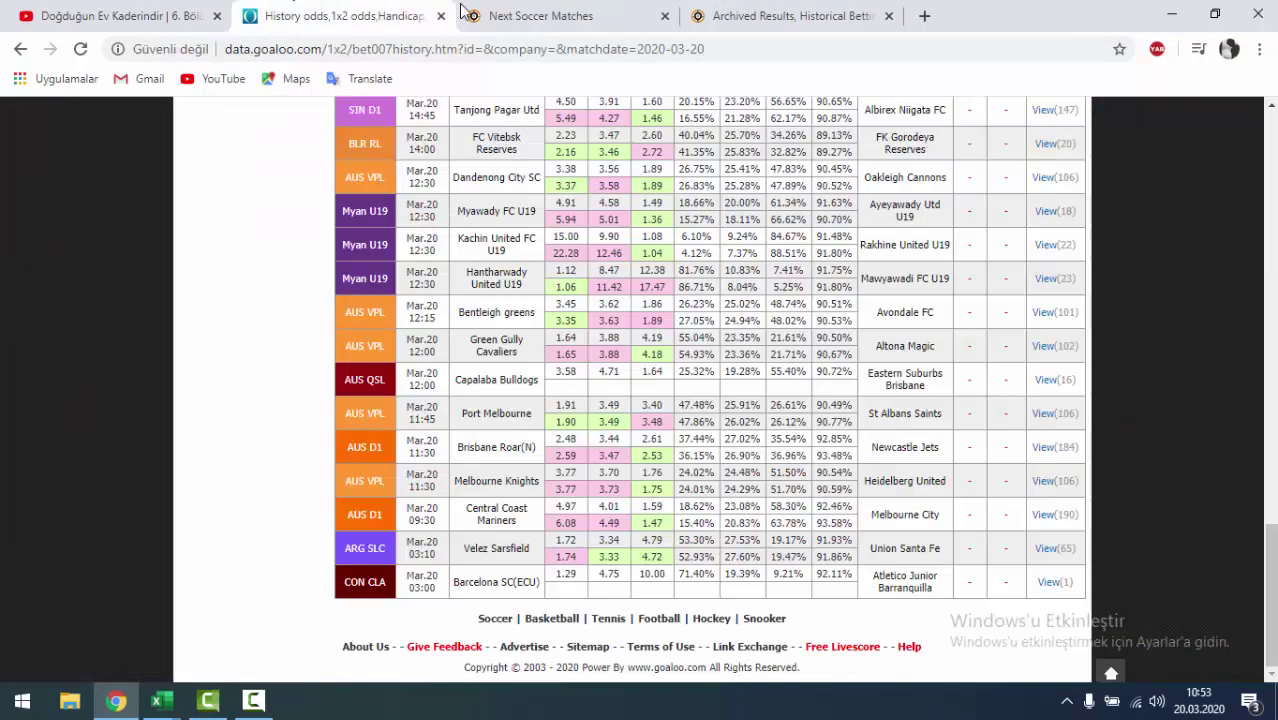
pyautogui.click(543, 5)
pyautogui.scroll(3, 530, 312)
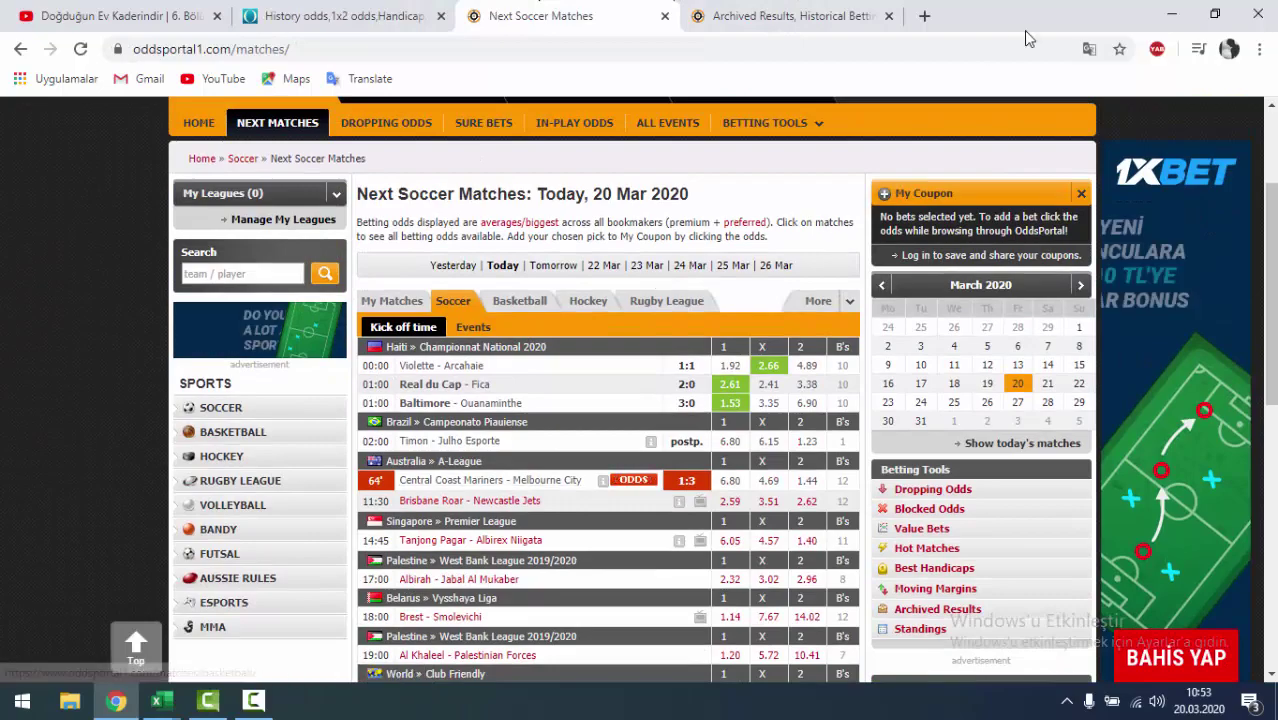
# - Back in Excel, clear the filter so all TUR matches are listed
pyautogui.click(157, 701)
pyautogui.click(585, 412)
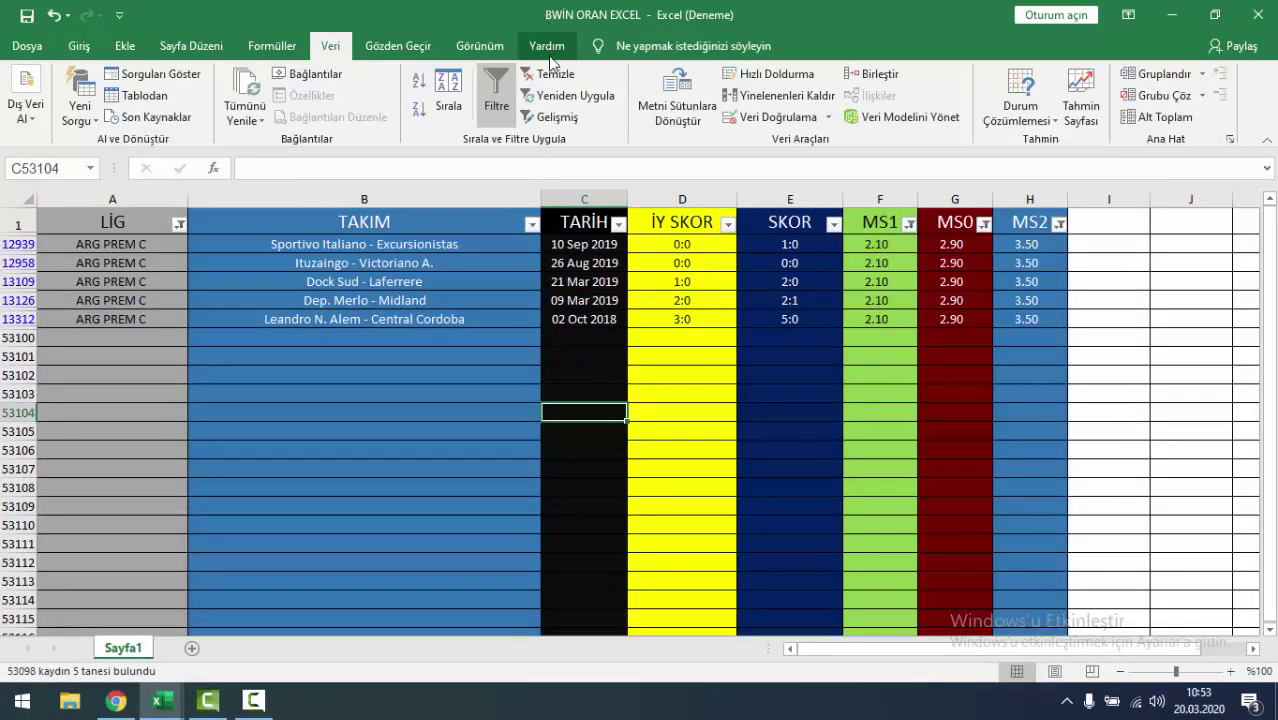
pyautogui.click(548, 74)
# - Look over the Ankaragucu – Sivasspor rows, odds blocks and team names for rows 9–18
pyautogui.click(470, 410)
pyautogui.scroll(-6, 470, 410)
pyautogui.scroll(6, 470, 410)
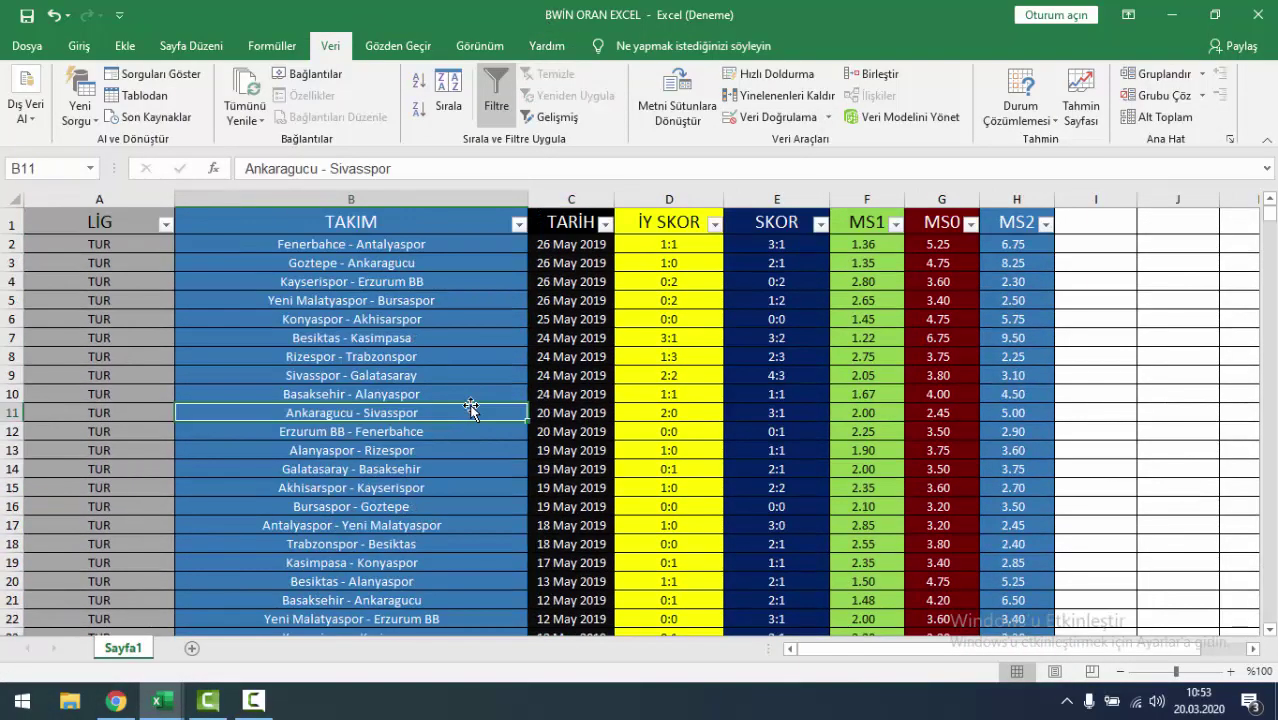
pyautogui.moveTo(474, 381); pyautogui.dragTo(776, 375)
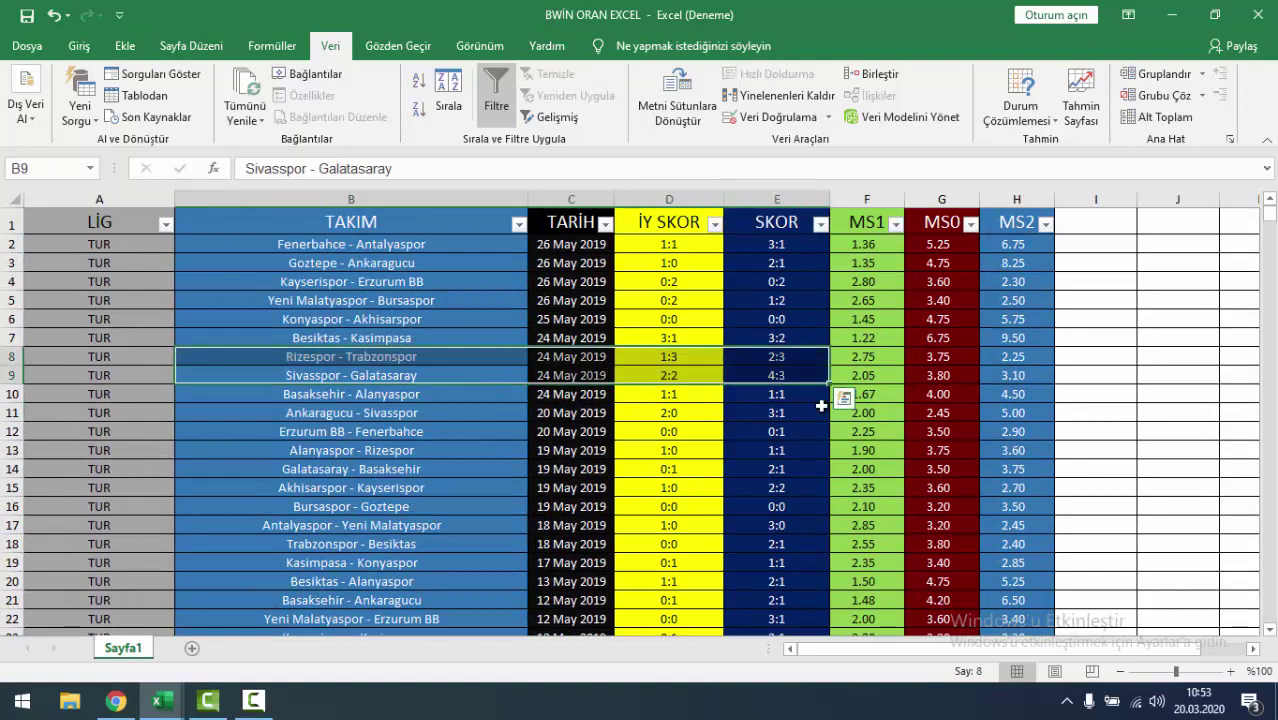
pyautogui.click(776, 431)
pyautogui.moveTo(858, 296); pyautogui.dragTo(960, 412)
pyautogui.moveTo(941, 487); pyautogui.dragTo(60, 487)
pyautogui.click(99, 412)
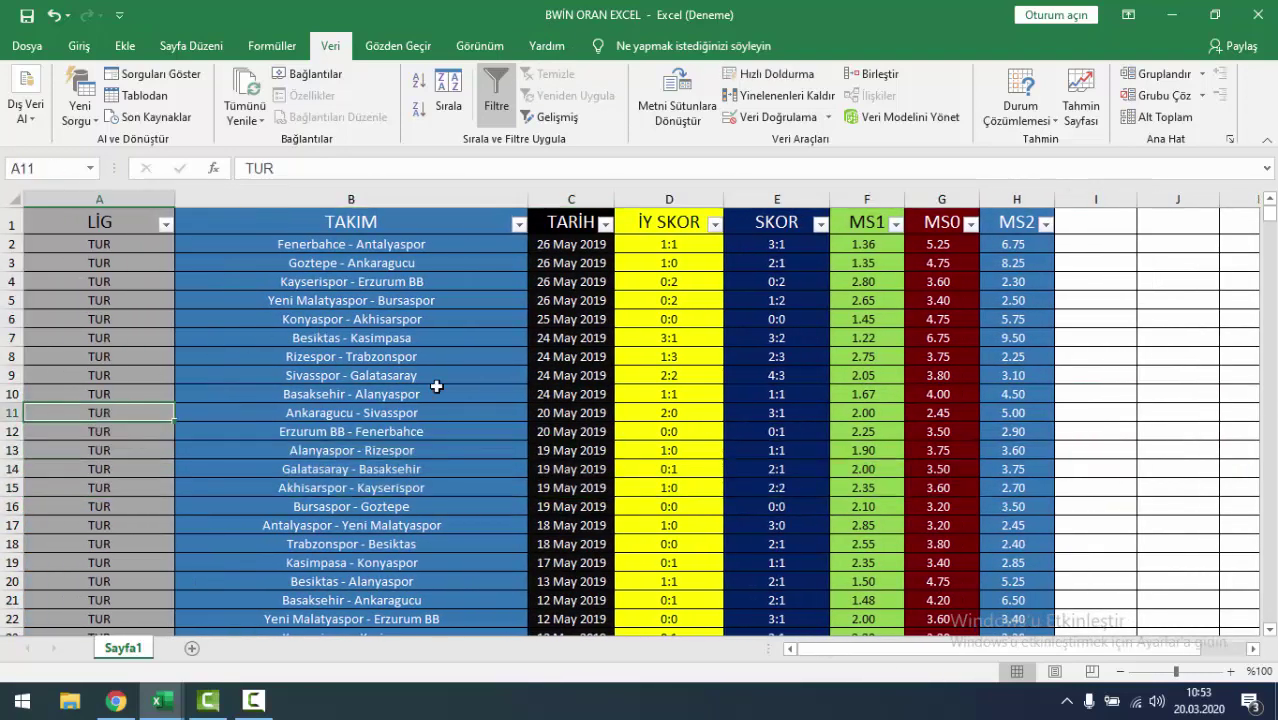
pyautogui.moveTo(437, 384); pyautogui.dragTo(571, 545)
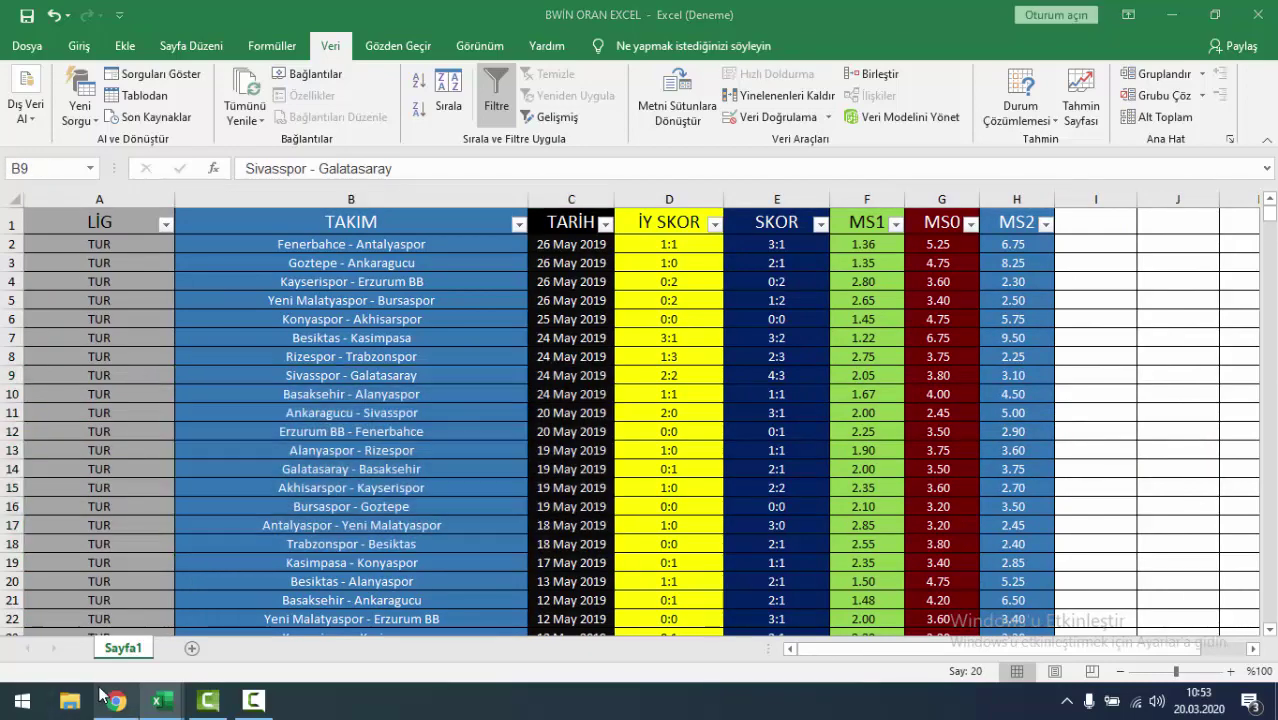
# - Check the Central Coast Mariners – Melbourne City match in OddsPortal, close it, and return to Excel
pyautogui.click(116, 700)
pyautogui.middleClick(490, 480)
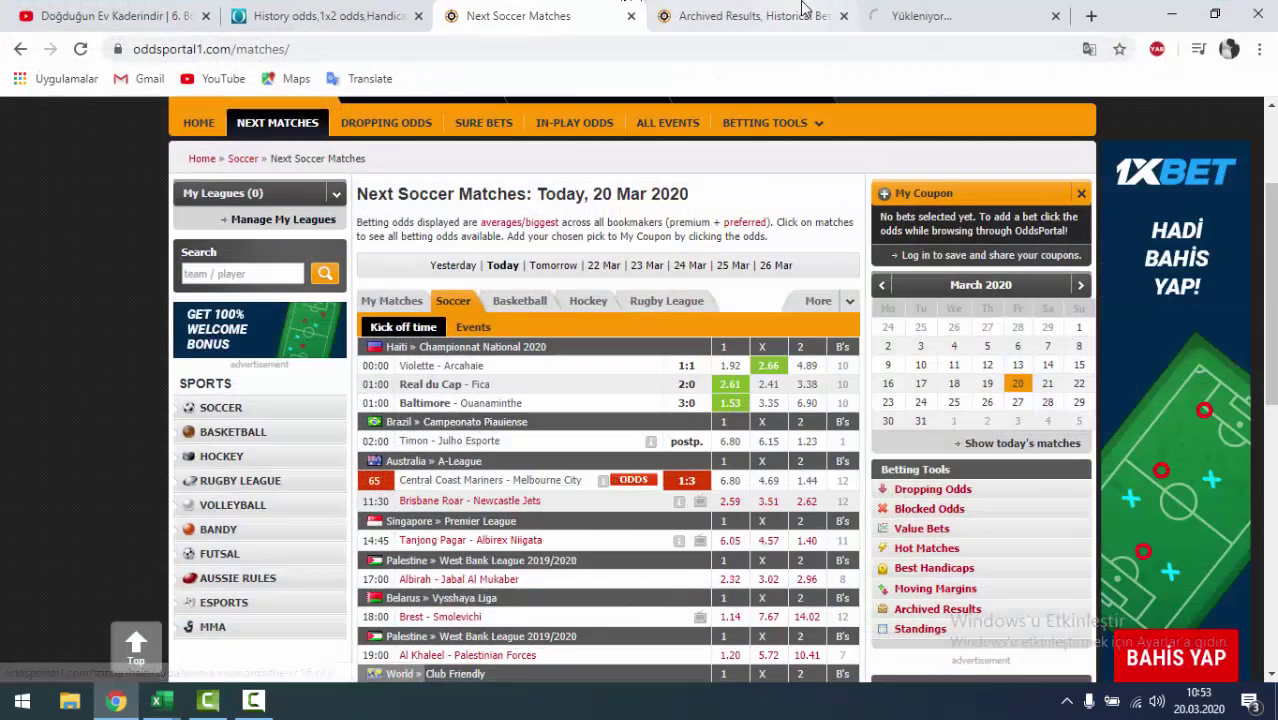
pyautogui.click(885, 15)
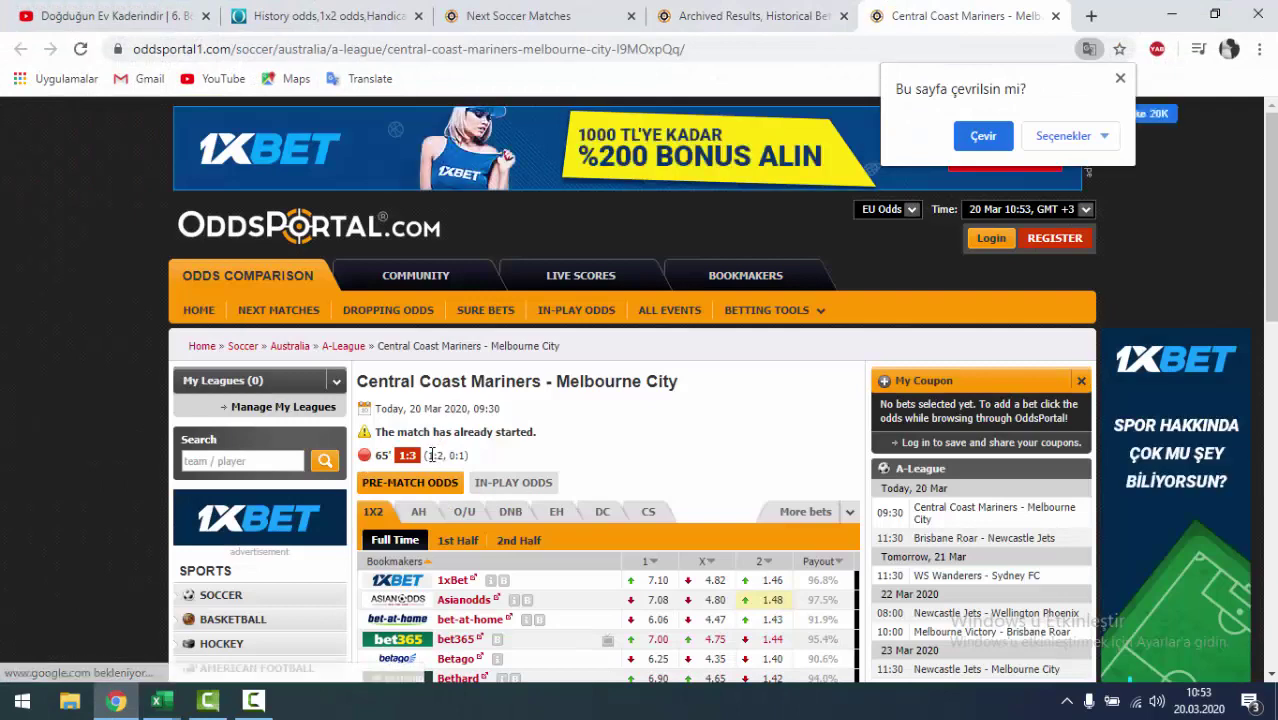
pyautogui.click(1055, 18)
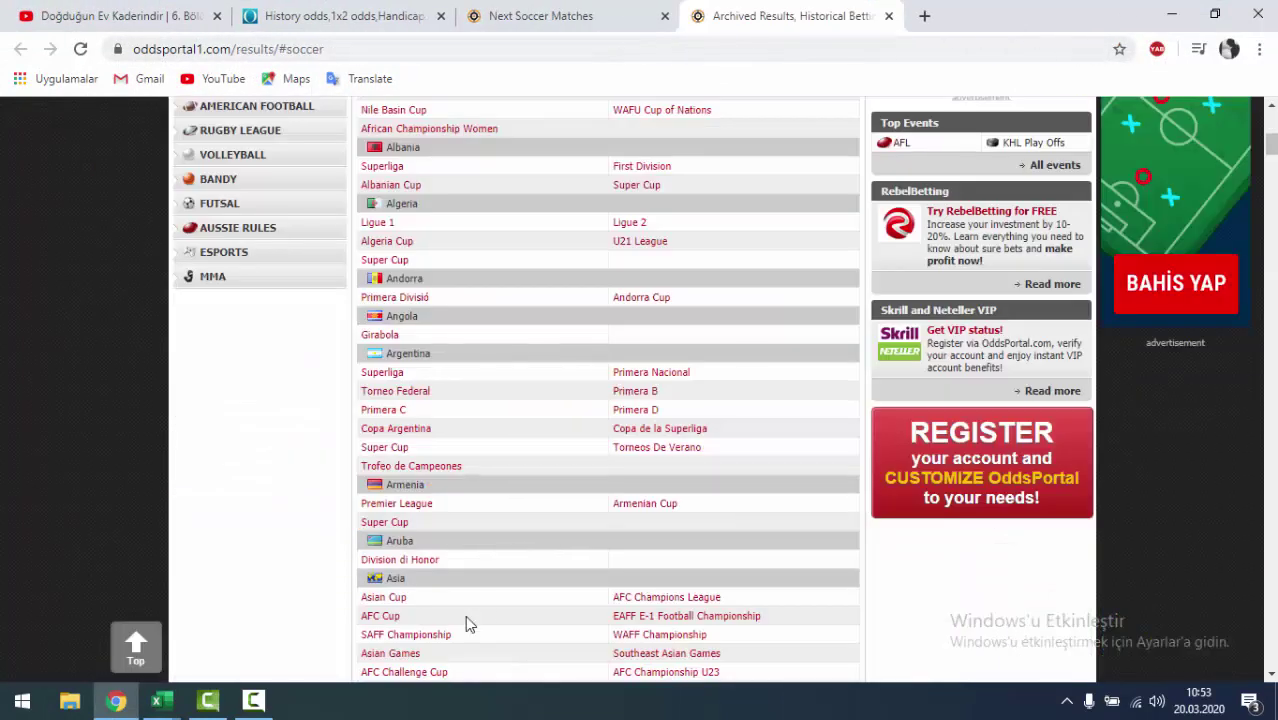
pyautogui.hotkey('alt', 'Tab')
pyautogui.press('Up')
pyautogui.press('Up')
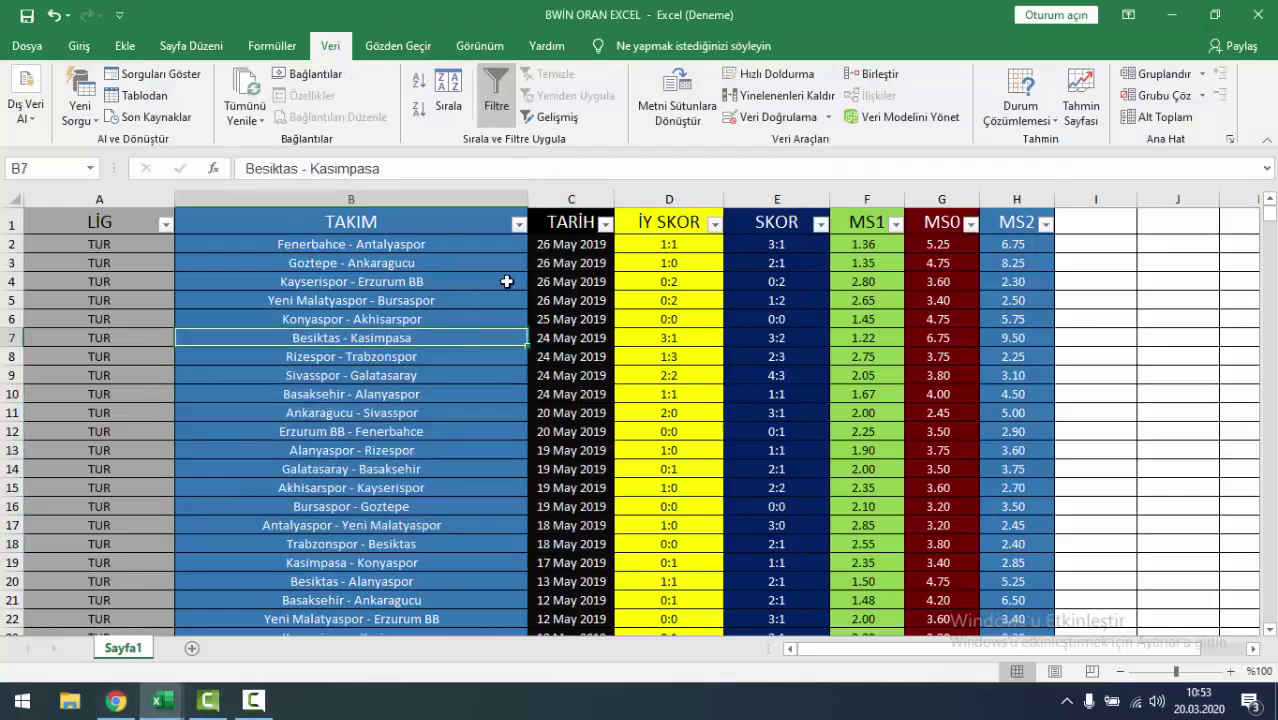
pyautogui.moveTo(750, 244); pyautogui.dragTo(760, 319)
pyautogui.click(708, 410)
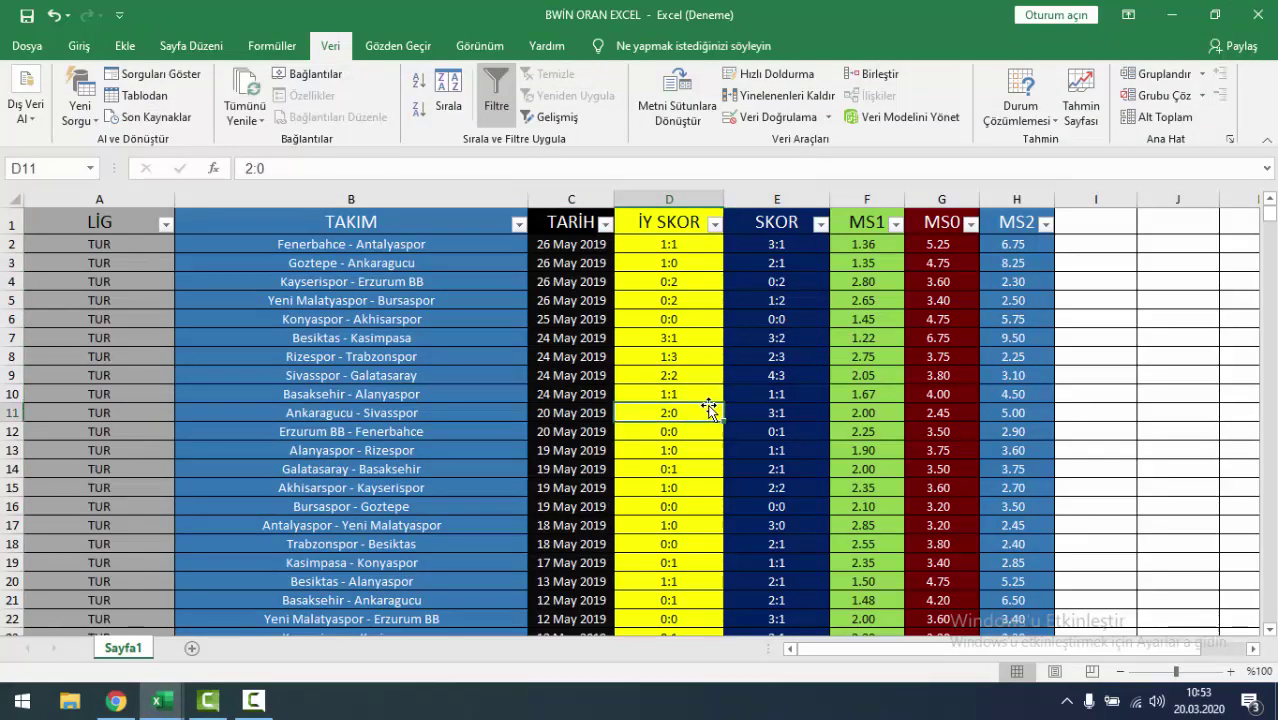
pyautogui.scroll(-1, 177, 386)
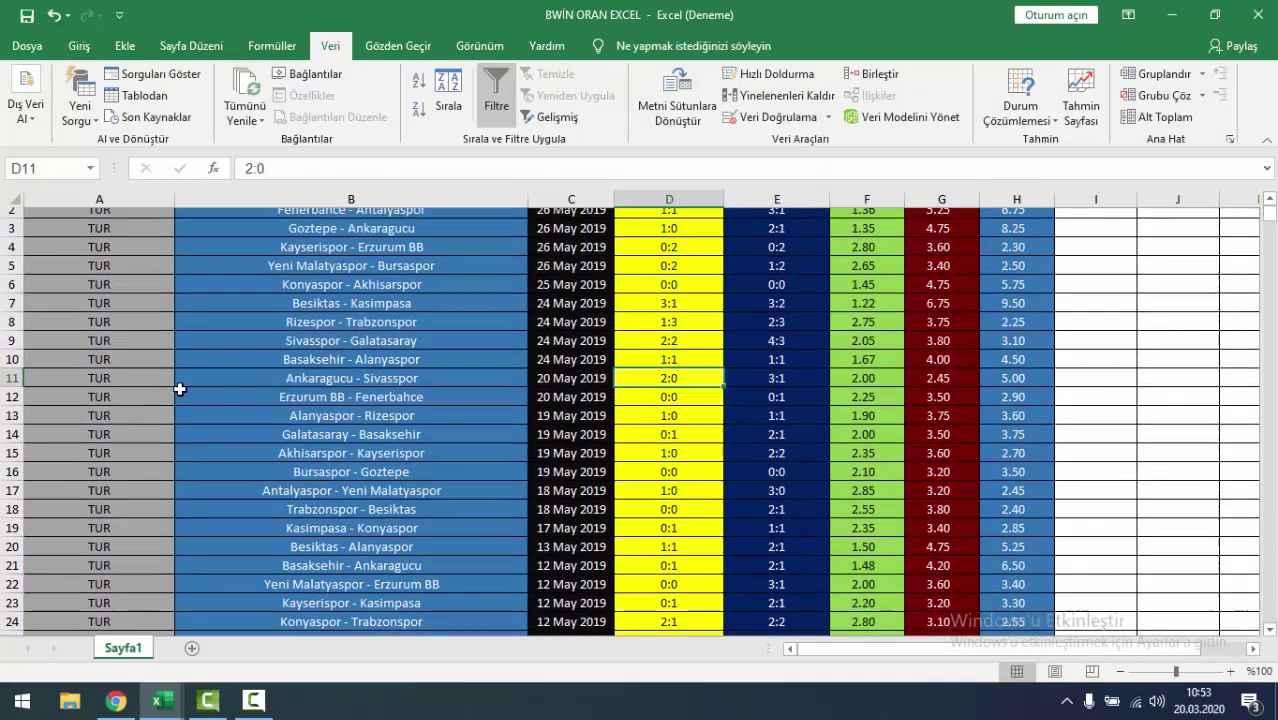
pyautogui.scroll(1, 177, 386)
pyautogui.scroll(-4, 414, 329)
pyautogui.scroll(-8, 414, 329)
pyautogui.scroll(-6, 414, 329)
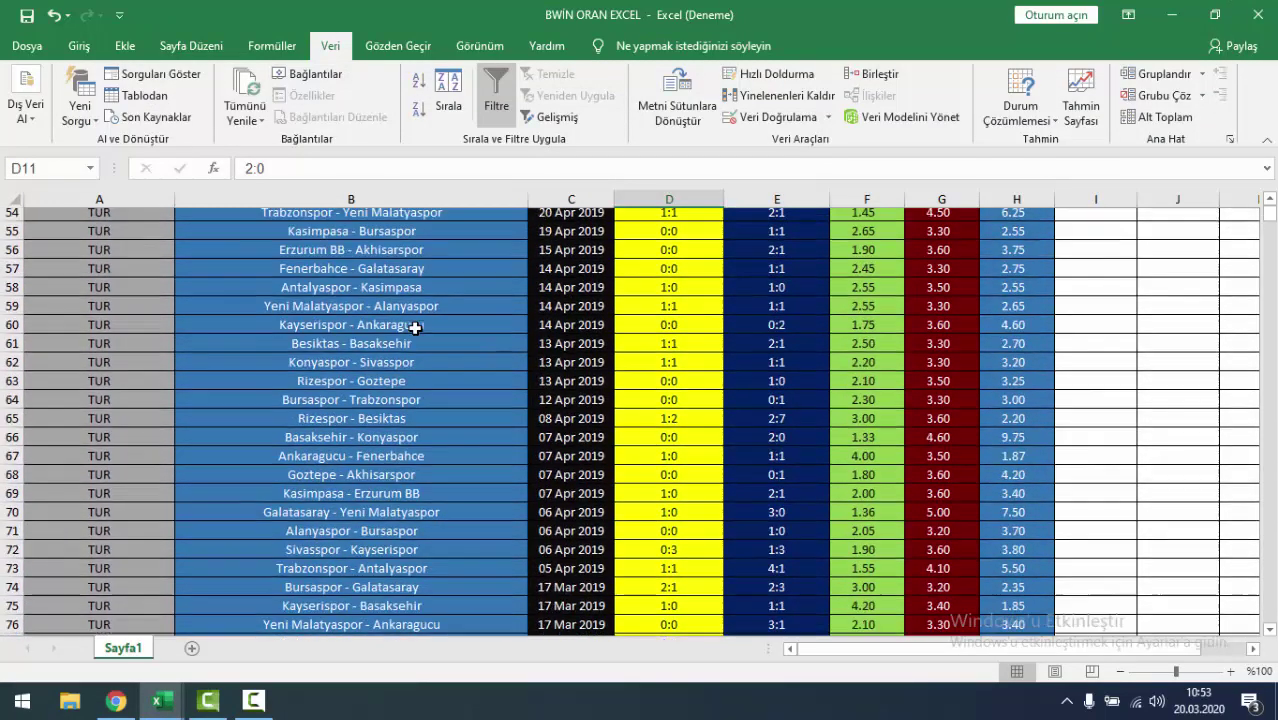
pyautogui.scroll(10, 414, 329)
pyautogui.click(416, 330)
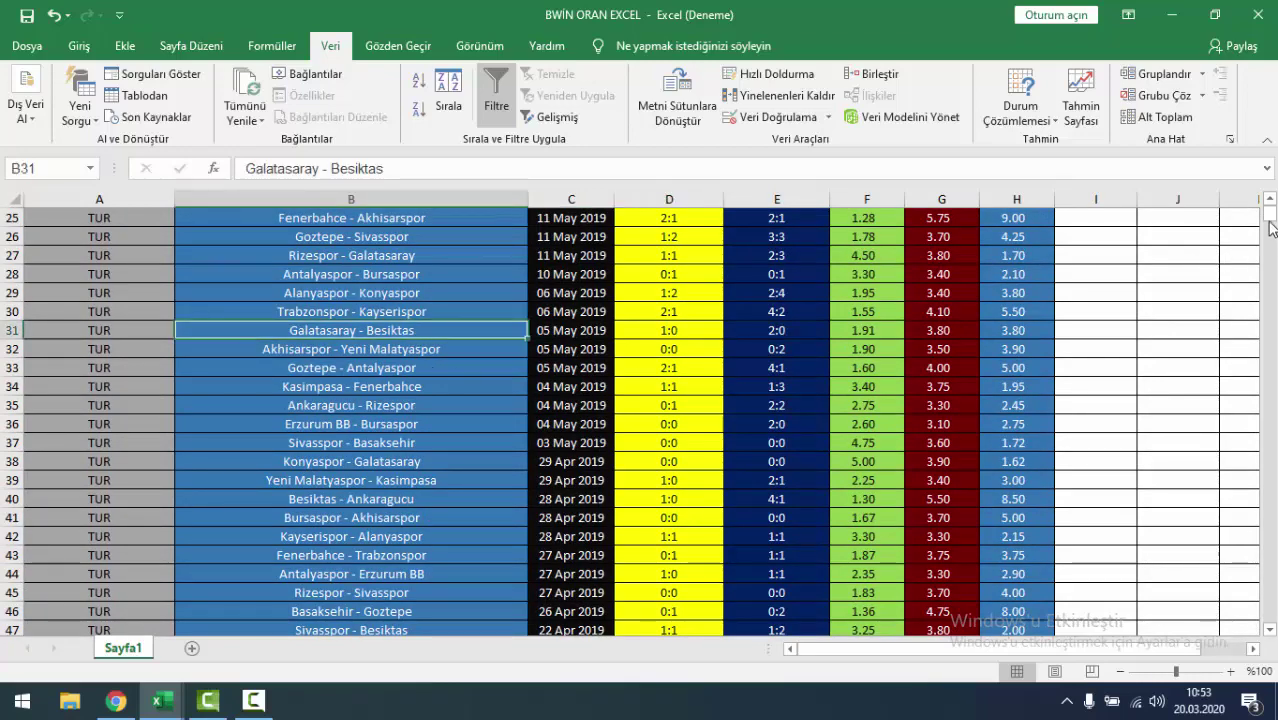
pyautogui.moveTo(1270, 228); pyautogui.dragTo(1269, 614)
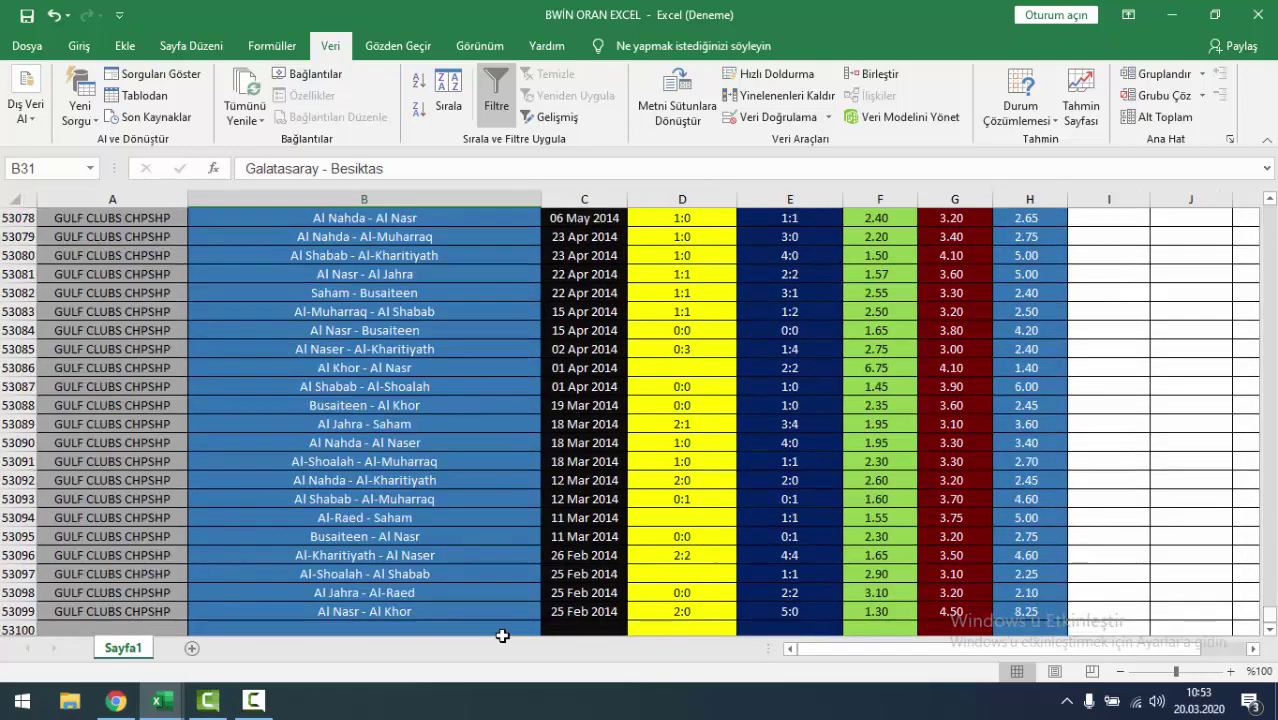
pyautogui.scroll(-4, 77, 615)
pyautogui.scroll(4, 325, 382)
pyautogui.scroll(-3, 243, 407)
pyautogui.moveTo(236, 385); pyautogui.dragTo(558, 405)
pyautogui.click(364, 611)
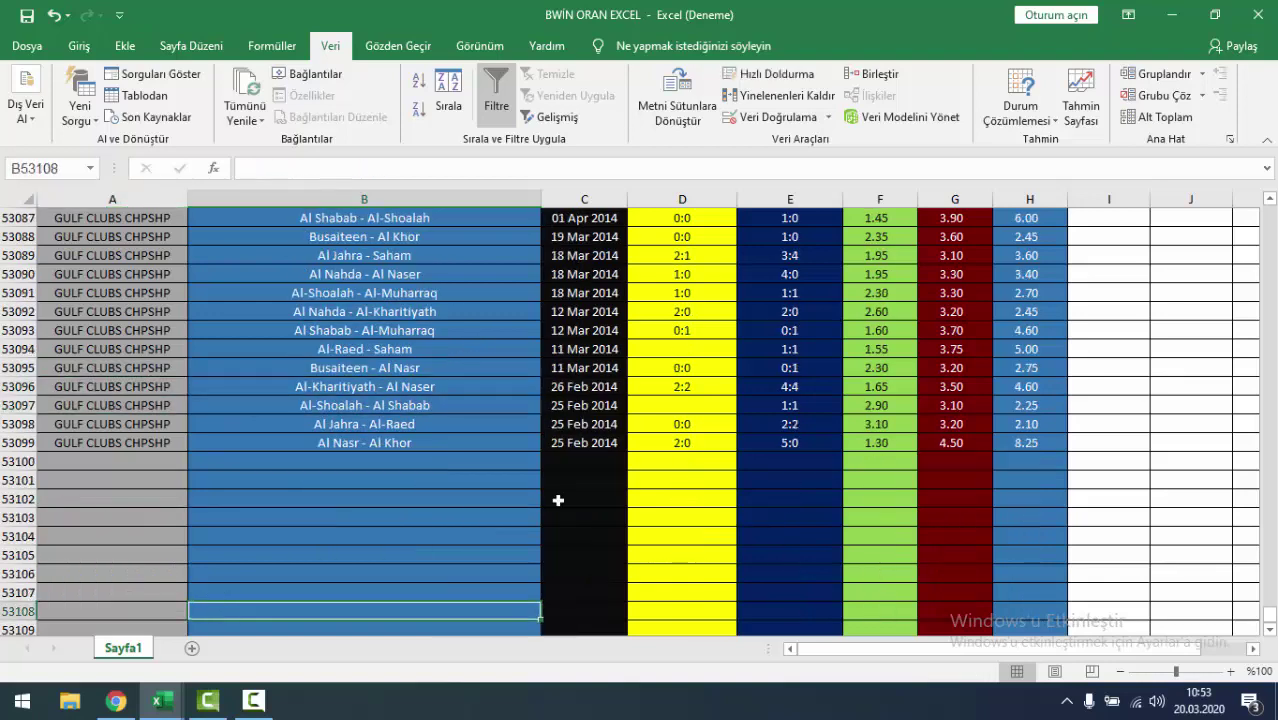
pyautogui.moveTo(1269, 613); pyautogui.dragTo(1269, 210)
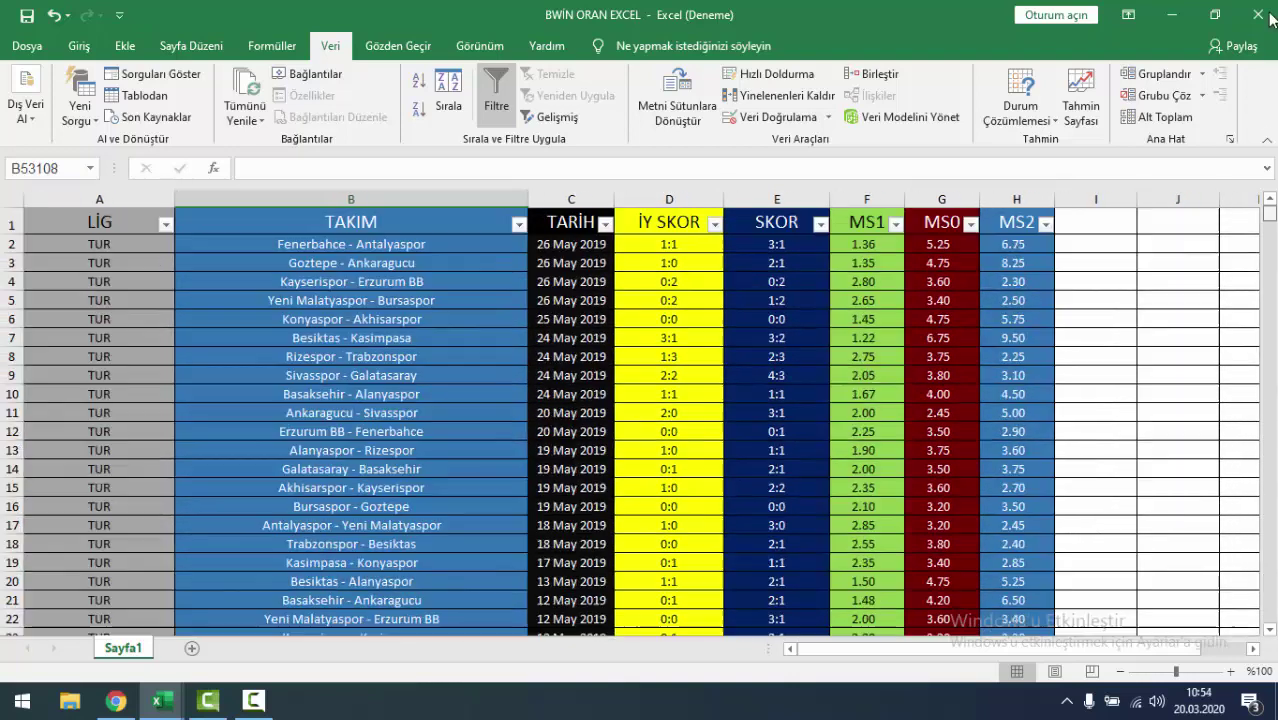
pyautogui.click(705, 336)
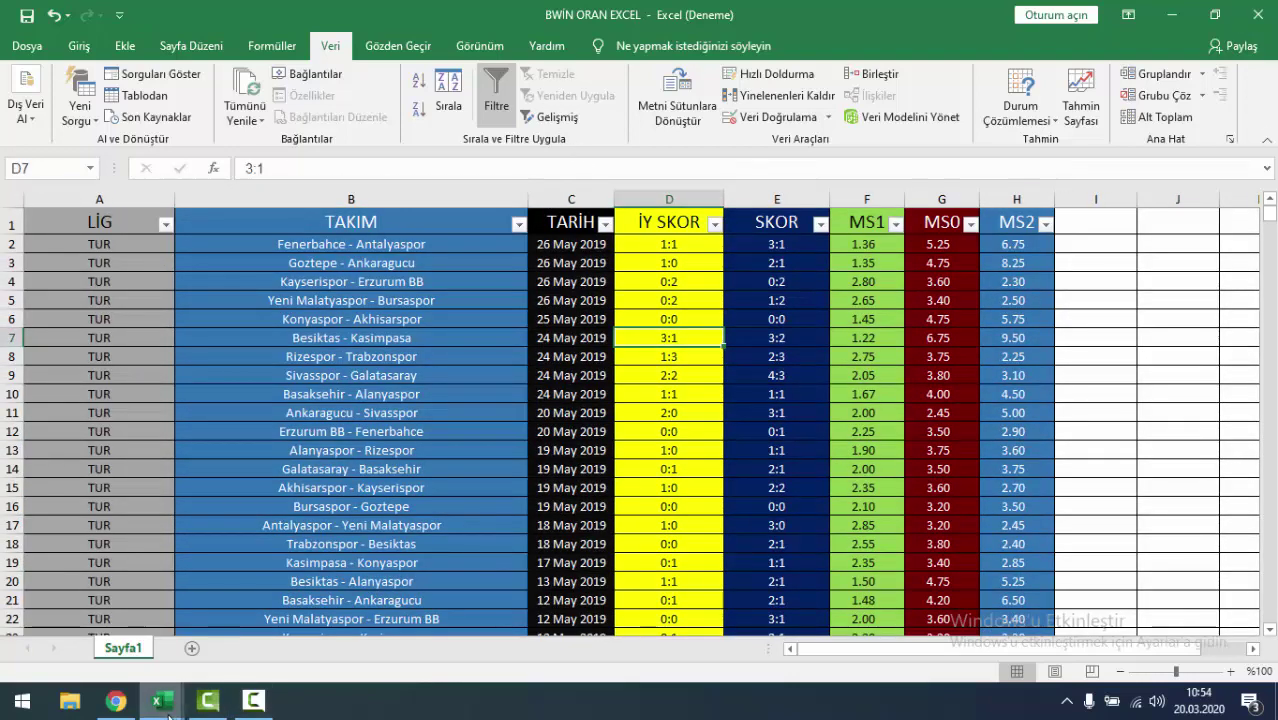
# - Switch to the ALTN GNR BWIN workbook and scroll down to the last match row, 10366
pyautogui.moveTo(168, 712)
pyautogui.click(270, 608)
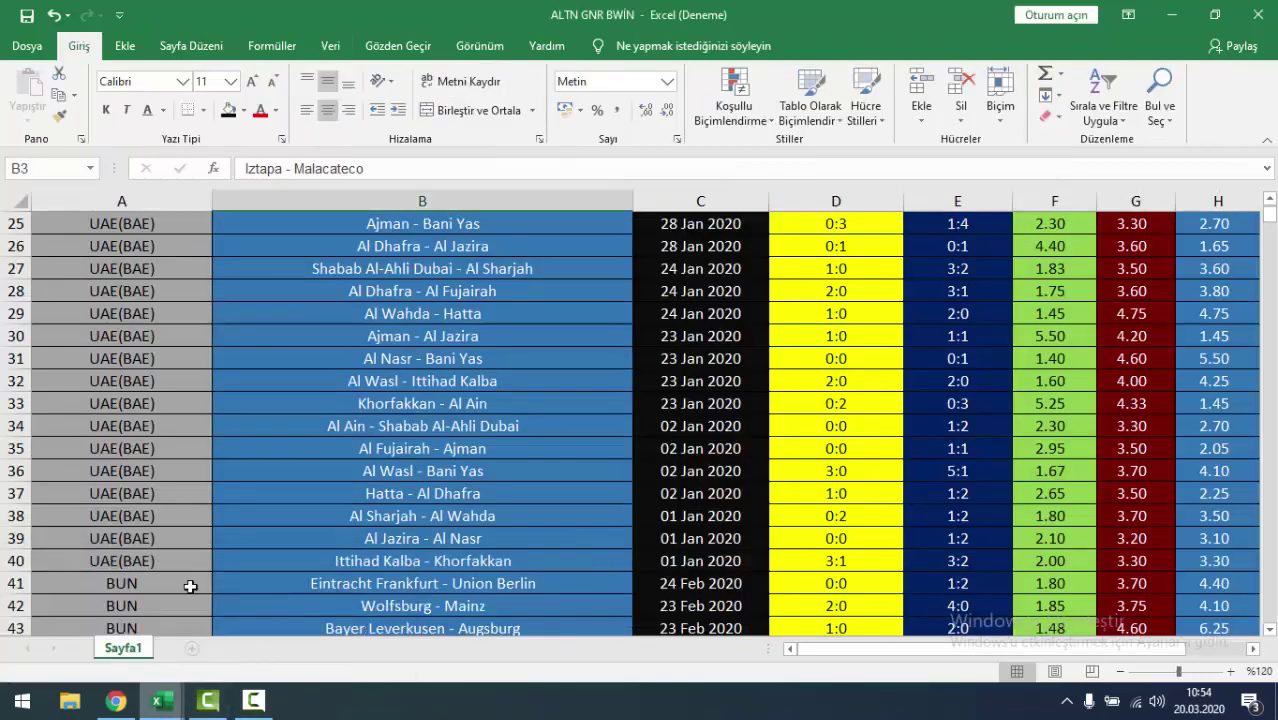
pyautogui.click(190, 587)
pyautogui.scroll(-6, 440, 445)
pyautogui.scroll(11, 1021, 291)
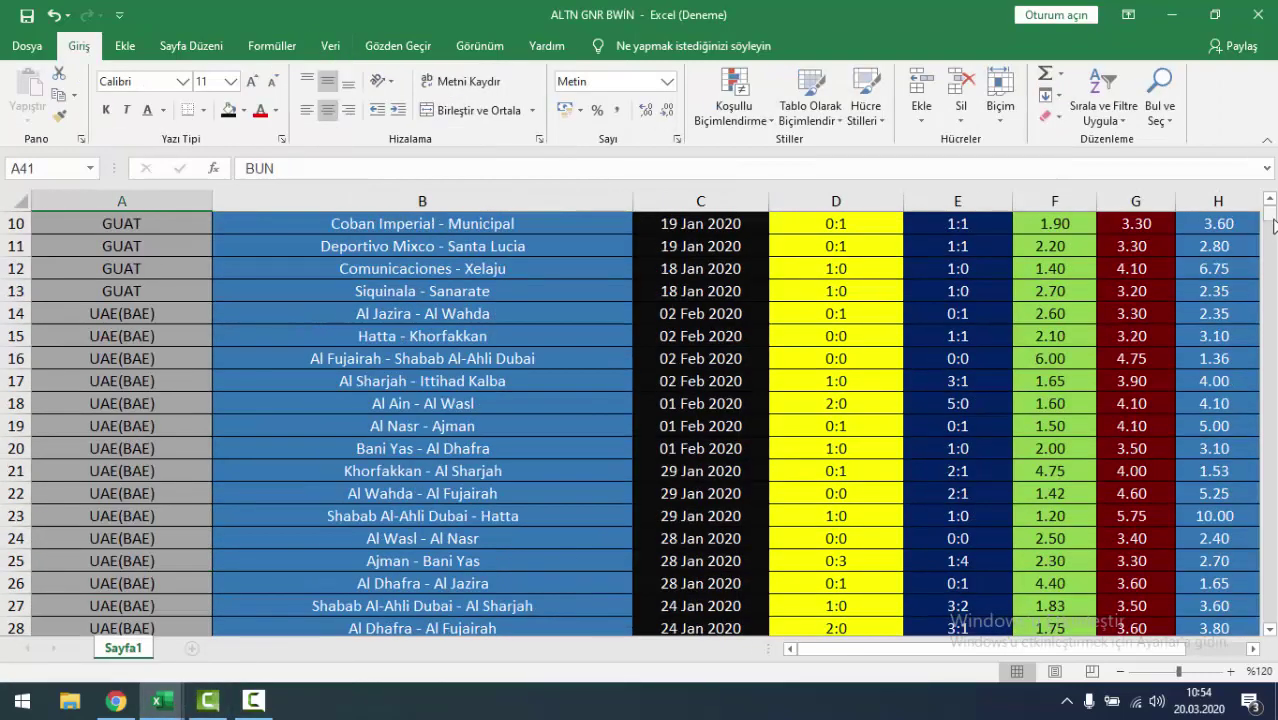
pyautogui.moveTo(1273, 224); pyautogui.dragTo(1273, 223)
pyautogui.moveTo(1273, 478); pyautogui.dragTo(223, 553)
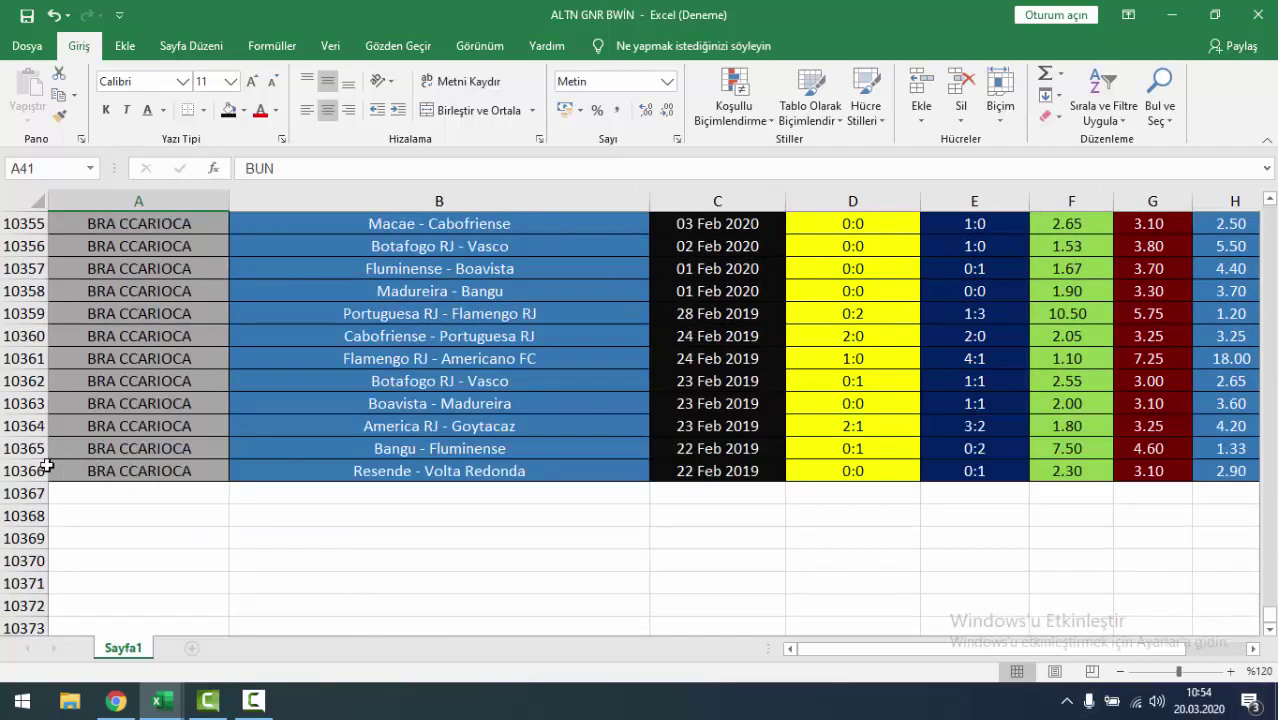
pyautogui.click(47, 466)
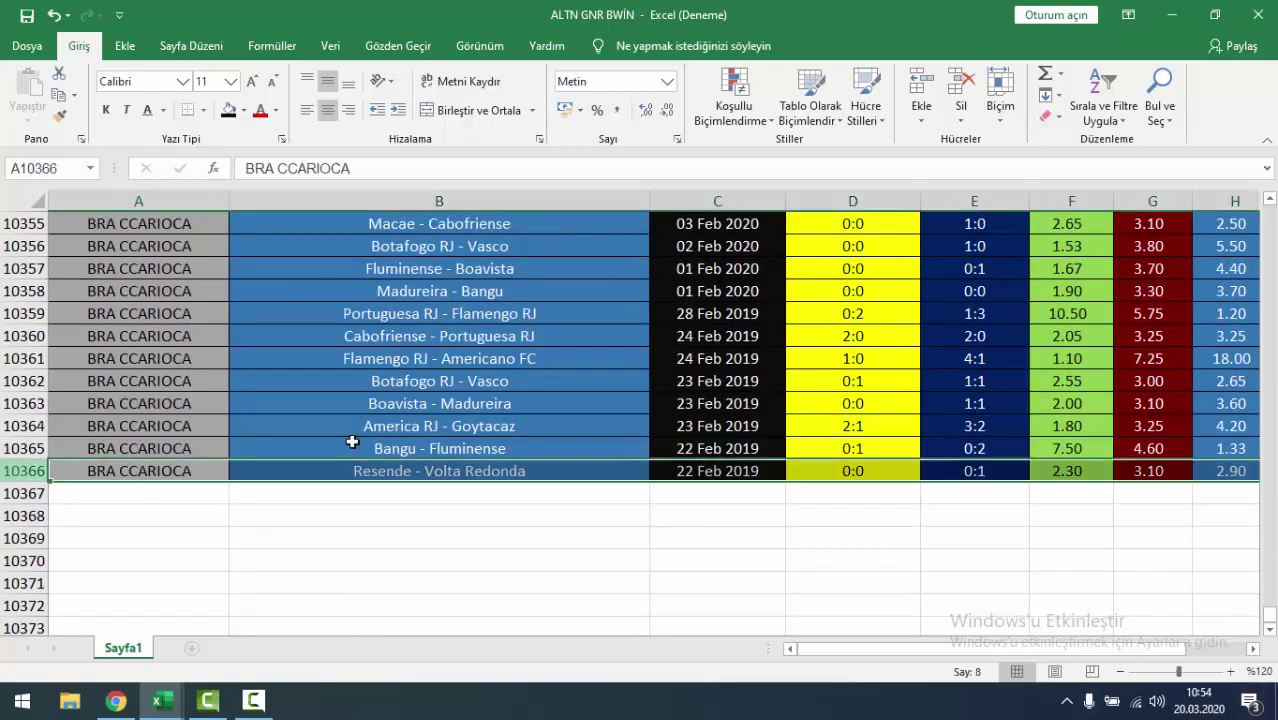
# - Scroll back to the top past Bangu – Fluminense, then return to BWIN ORAN EXCEL
pyautogui.click(352, 442)
pyautogui.scroll(8, 620, 534)
pyautogui.scroll(5, 620, 534)
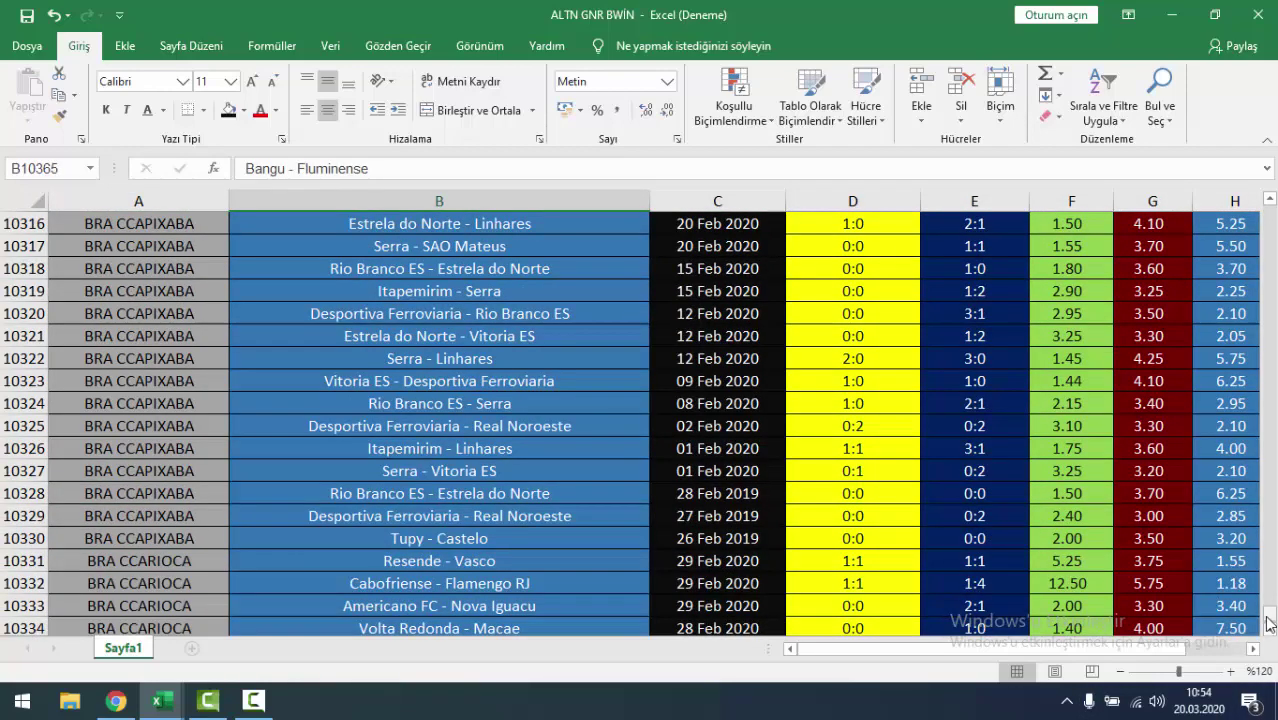
pyautogui.moveTo(1269, 622); pyautogui.dragTo(1270, 212)
pyautogui.click(561, 388)
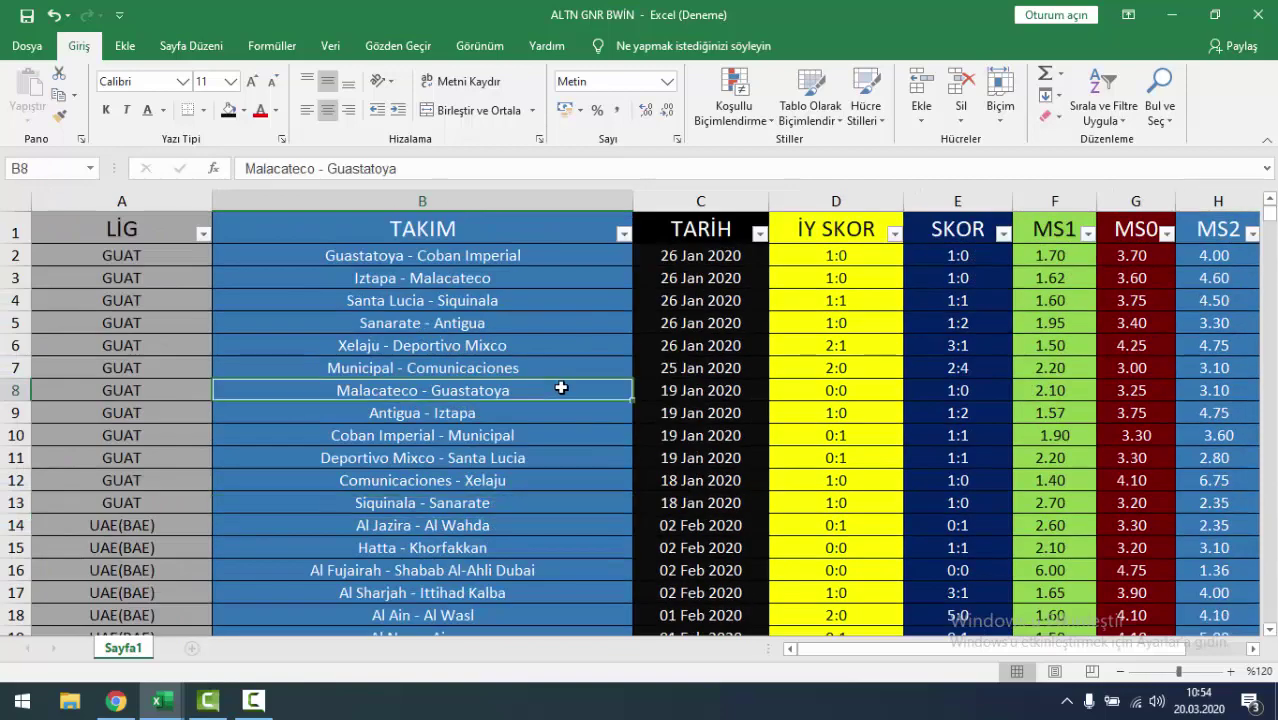
pyautogui.moveTo(175, 697)
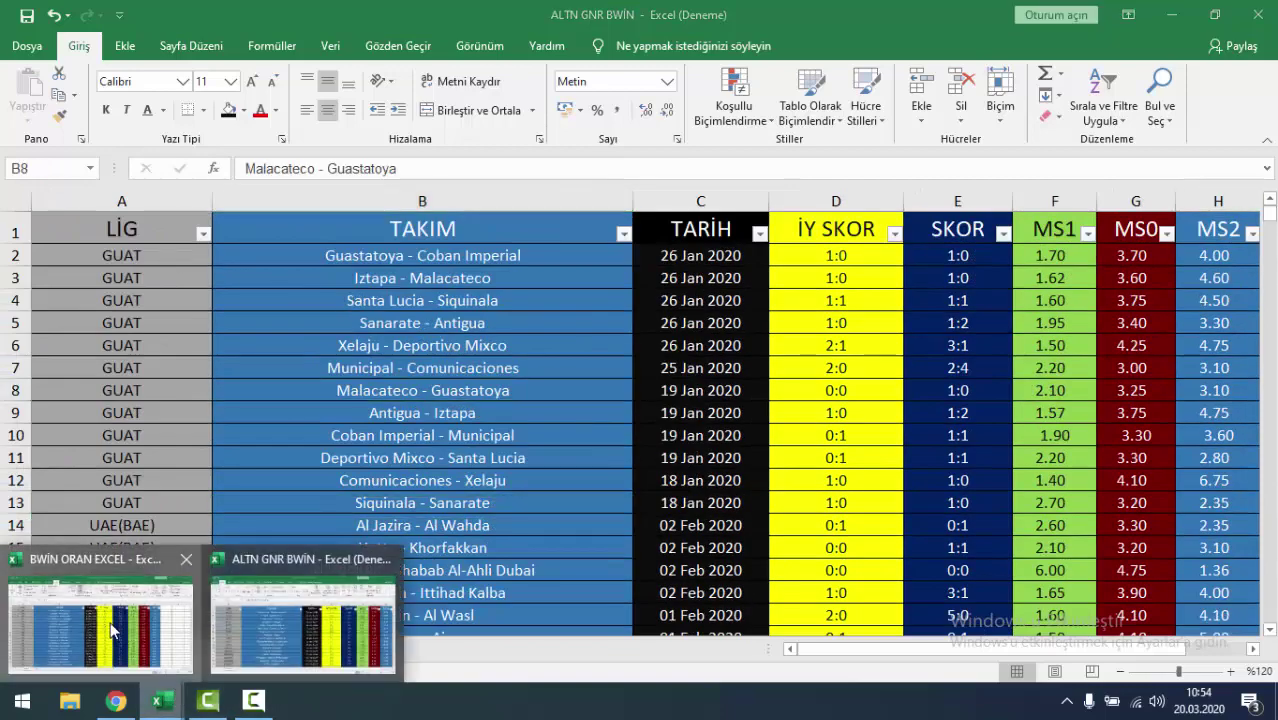
pyautogui.click(100, 630)
pyautogui.scroll(-5, 482, 356)
pyautogui.scroll(4, 482, 356)
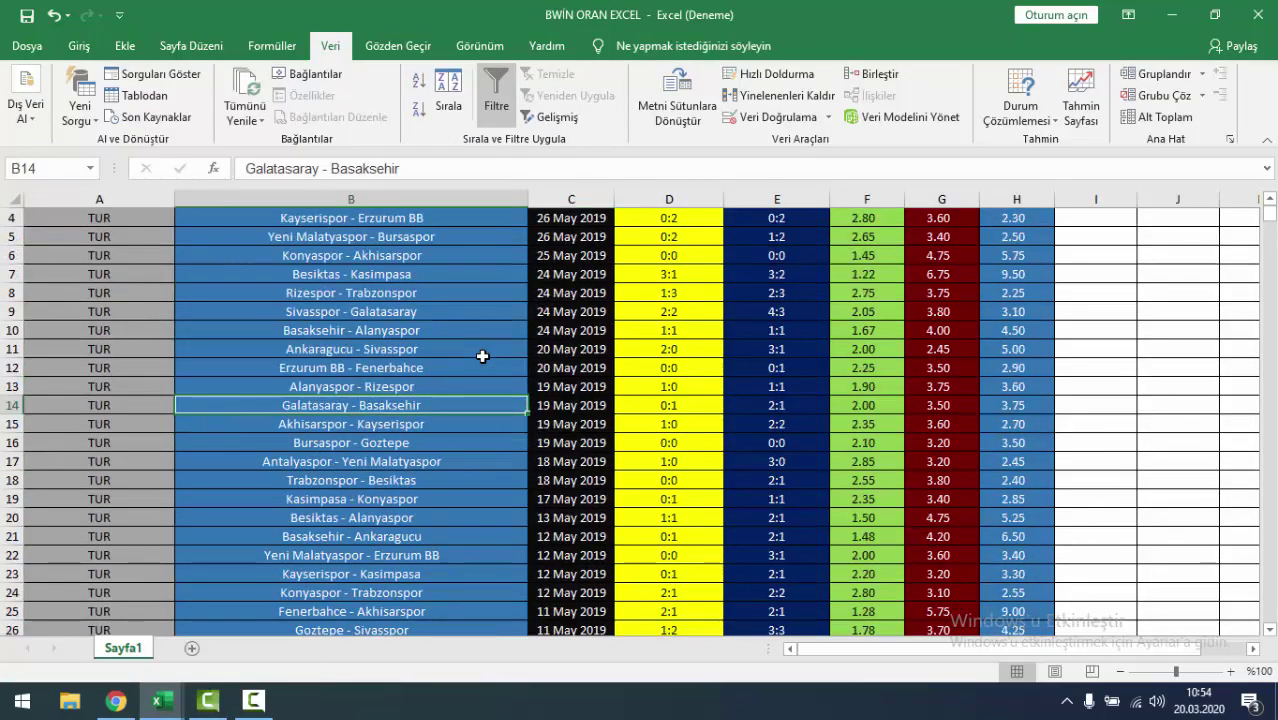
pyautogui.scroll(1, 482, 356)
pyautogui.moveTo(100, 244)
pyautogui.mouseDown()
pyautogui.moveTo(984, 716)
pyautogui.moveTo(1015, 61)
pyautogui.moveTo(352, 476)
pyautogui.mouseUp()
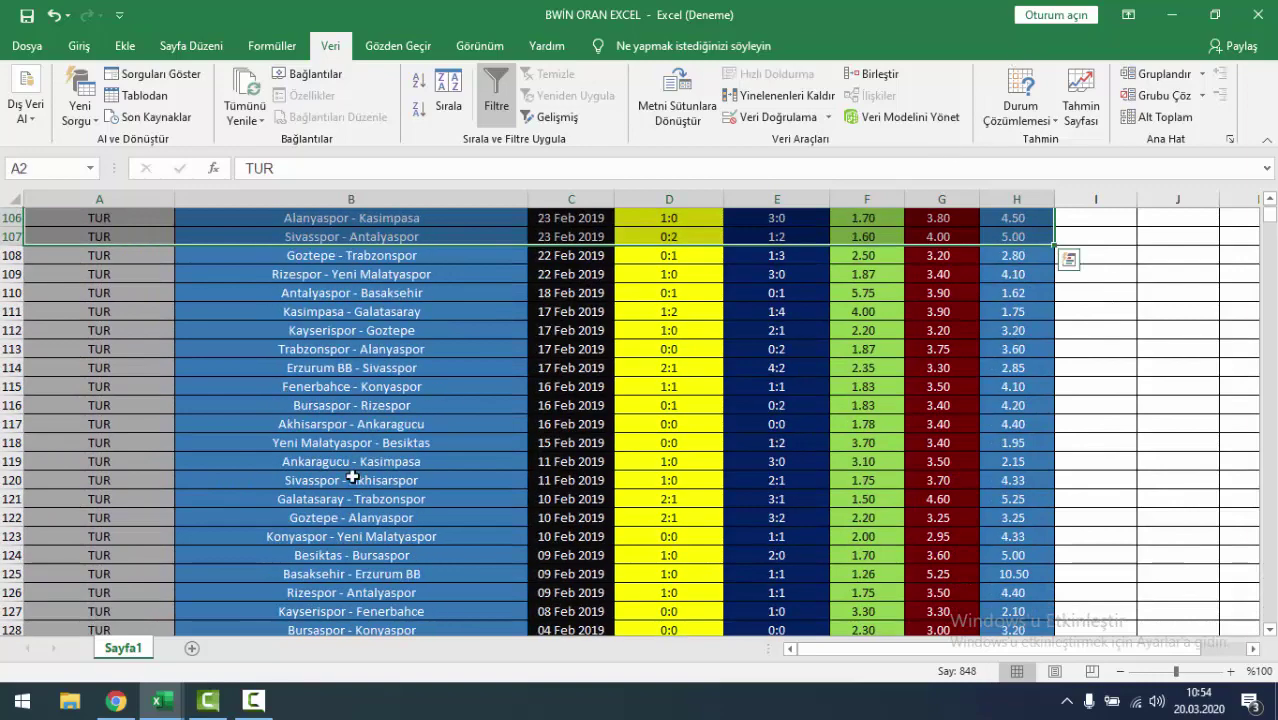
pyautogui.click(352, 476)
pyautogui.scroll(11, 345, 475)
pyautogui.scroll(12, 345, 475)
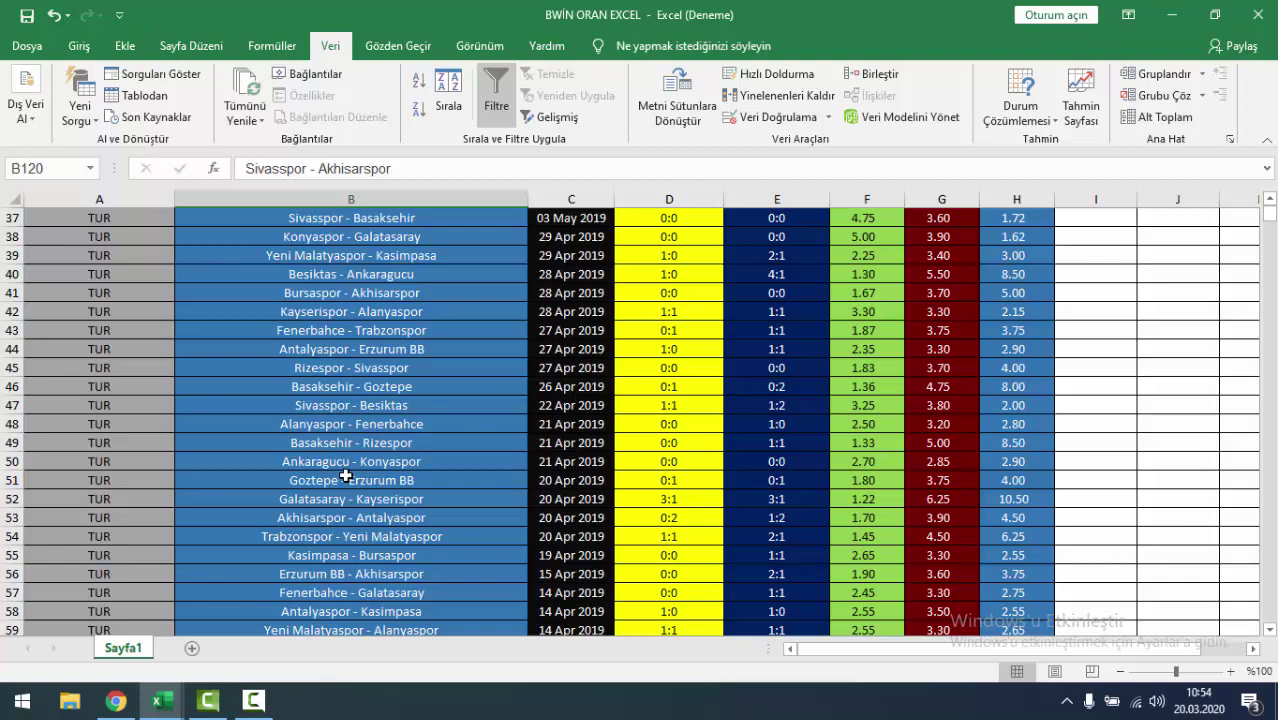
pyautogui.scroll(1, 345, 476)
pyautogui.scroll(5, 300, 440)
pyautogui.scroll(6, 194, 354)
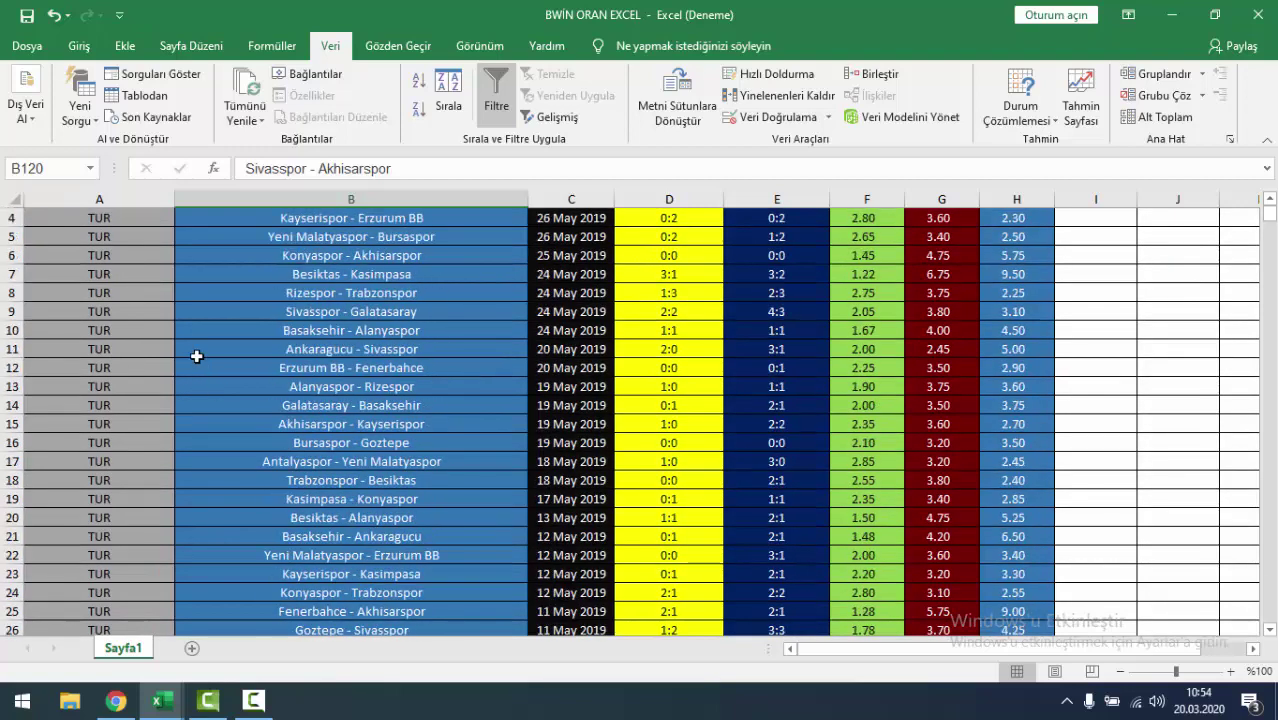
pyautogui.scroll(1, 166, 303)
pyautogui.moveTo(150, 243)
pyautogui.mouseDown()
pyautogui.moveTo(970, 497)
pyautogui.moveTo(979, 582)
pyautogui.moveTo(1013, 635)
pyautogui.moveTo(927, 338)
pyautogui.moveTo(941, 260)
pyautogui.mouseUp()
pyautogui.click(350, 555)
pyautogui.scroll(5, 351, 551)
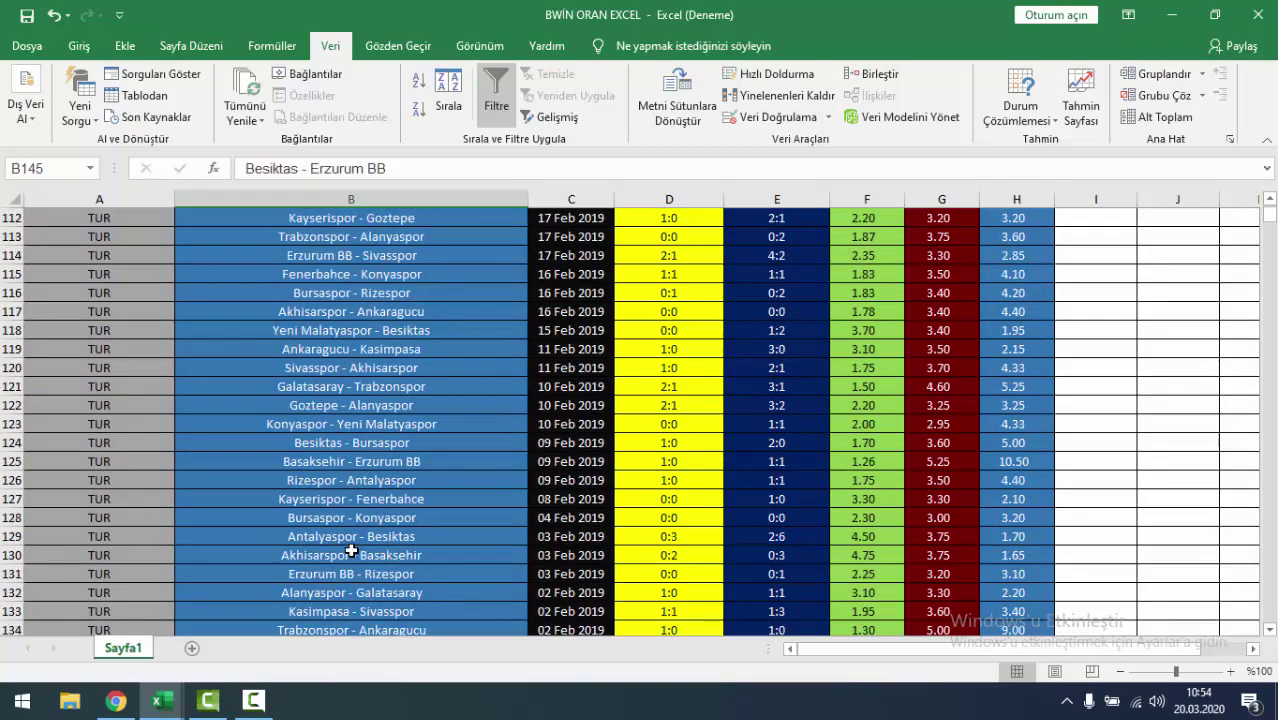
pyautogui.scroll(11, 351, 551)
pyautogui.scroll(7, 351, 551)
pyautogui.scroll(8, 351, 551)
pyautogui.scroll(8, 351, 551)
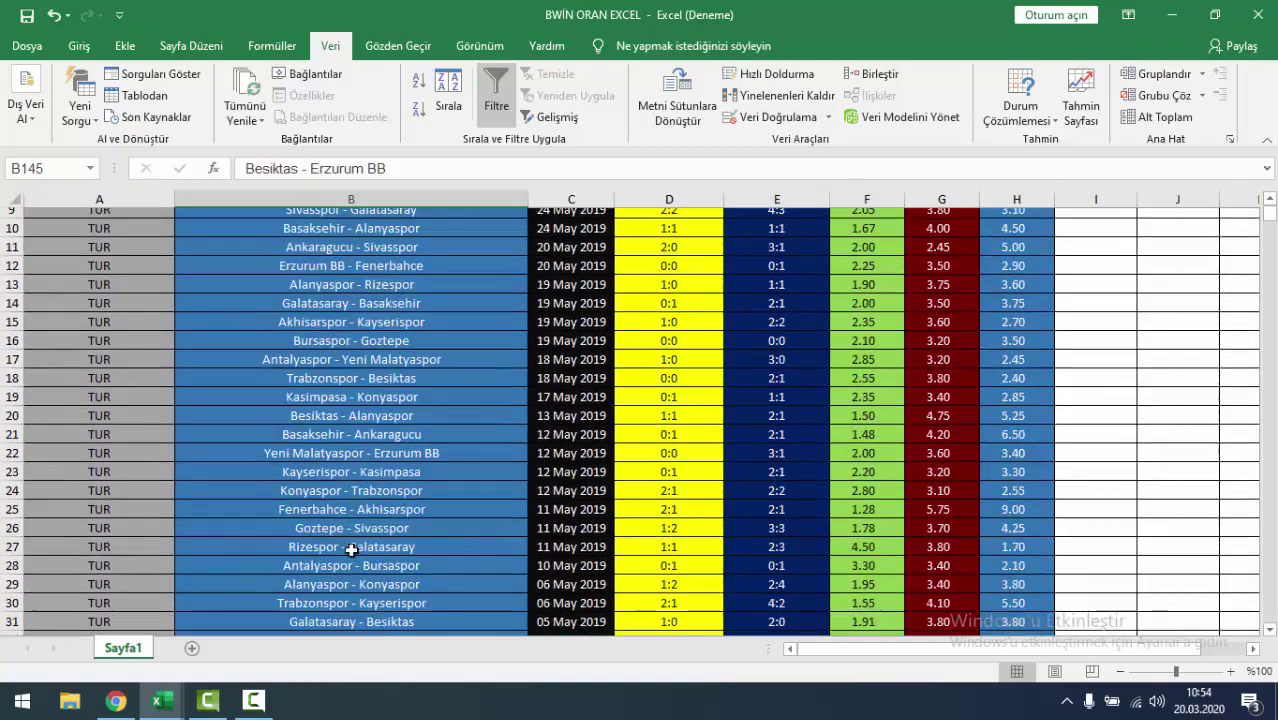
pyautogui.scroll(3, 351, 550)
pyautogui.moveTo(277, 399); pyautogui.dragTo(795, 716)
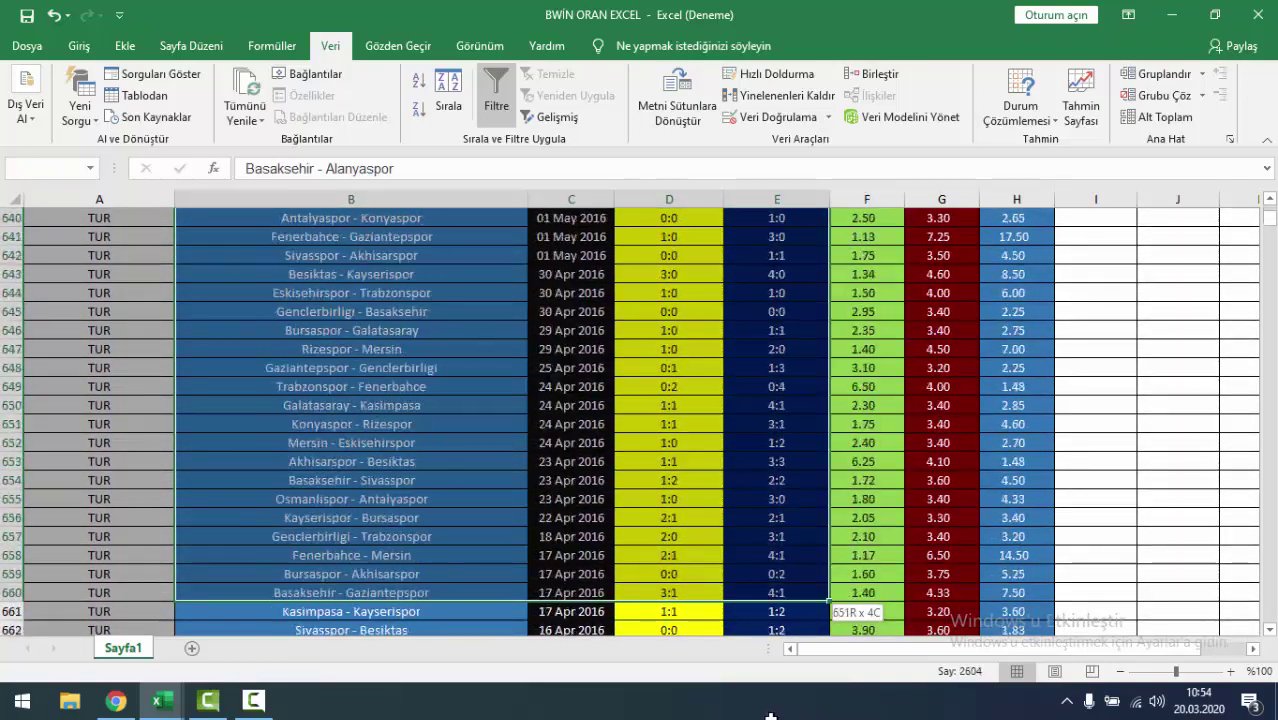
pyautogui.moveTo(795, 716); pyautogui.dragTo(795, 716)
pyautogui.click(135, 432)
pyautogui.scroll(-8, 136, 432)
pyautogui.scroll(-9, 136, 432)
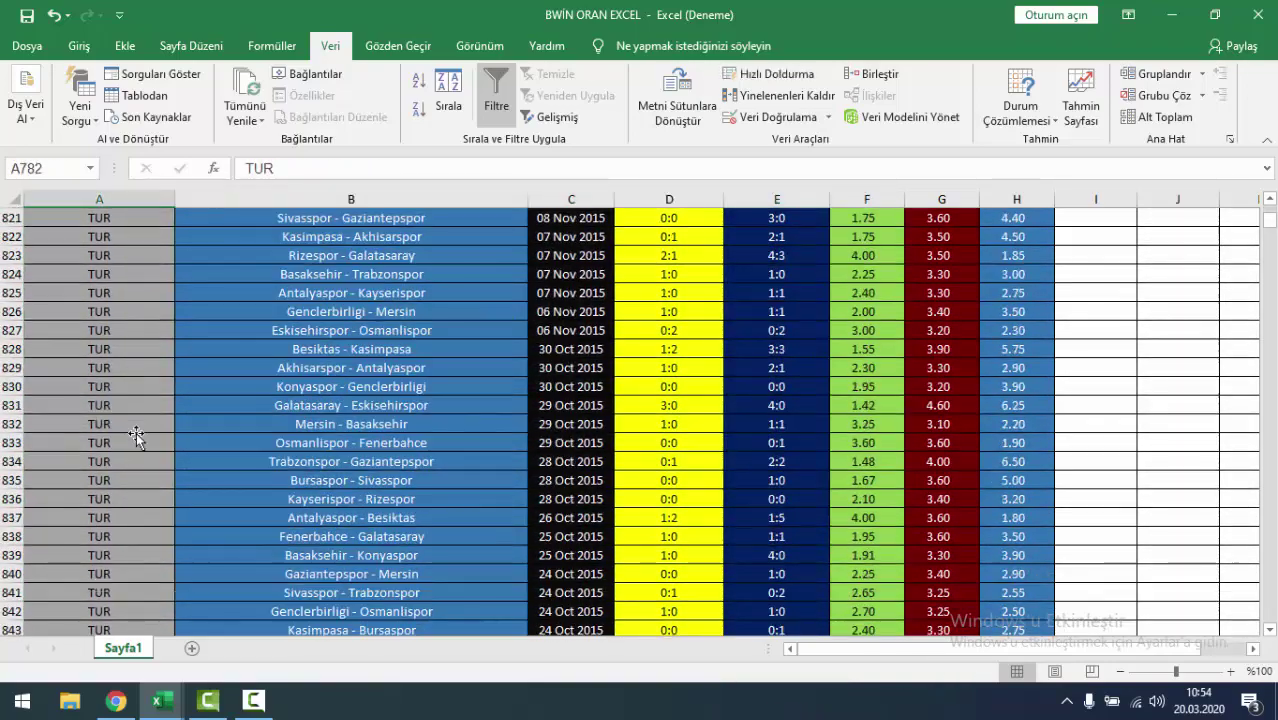
pyautogui.scroll(-8, 136, 432)
pyautogui.click(414, 405)
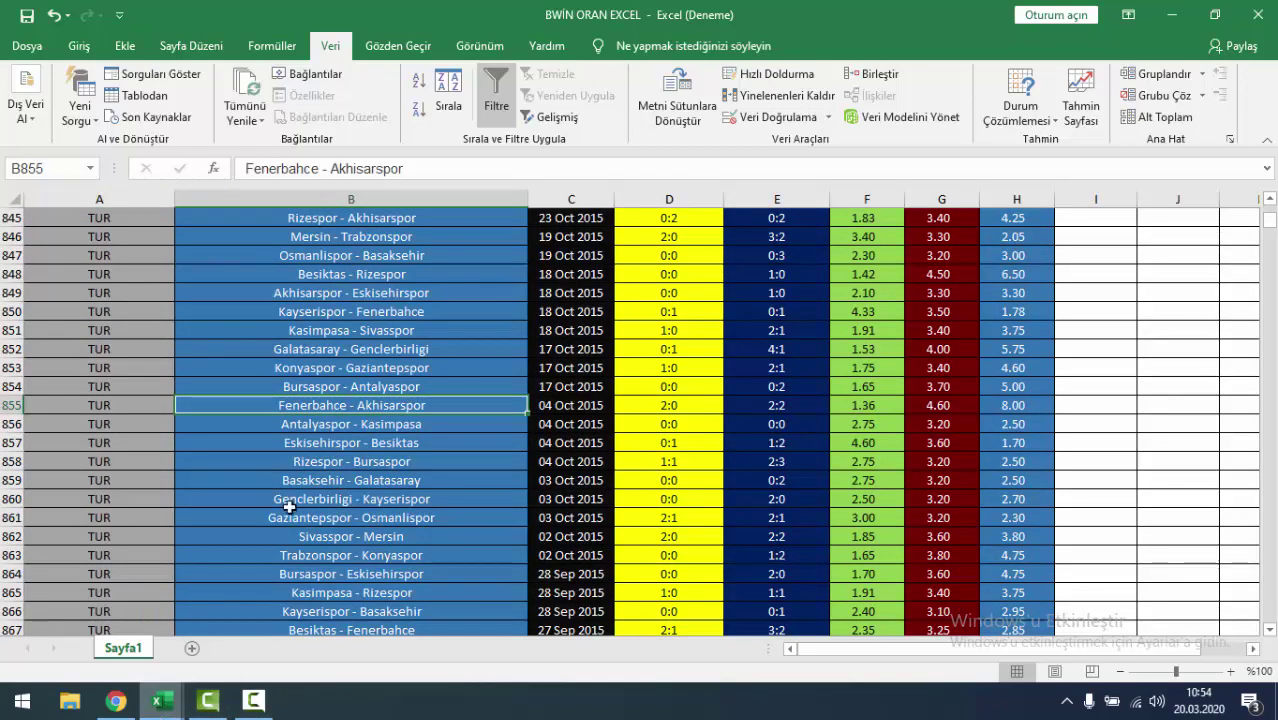
pyautogui.click(300, 461)
pyautogui.scroll(1, 349, 378)
pyautogui.scroll(10, 349, 378)
pyautogui.moveTo(350, 349)
pyautogui.mouseDown()
pyautogui.moveTo(1028, 423)
pyautogui.moveTo(1017, 498)
pyautogui.moveTo(3, 343)
pyautogui.mouseUp()
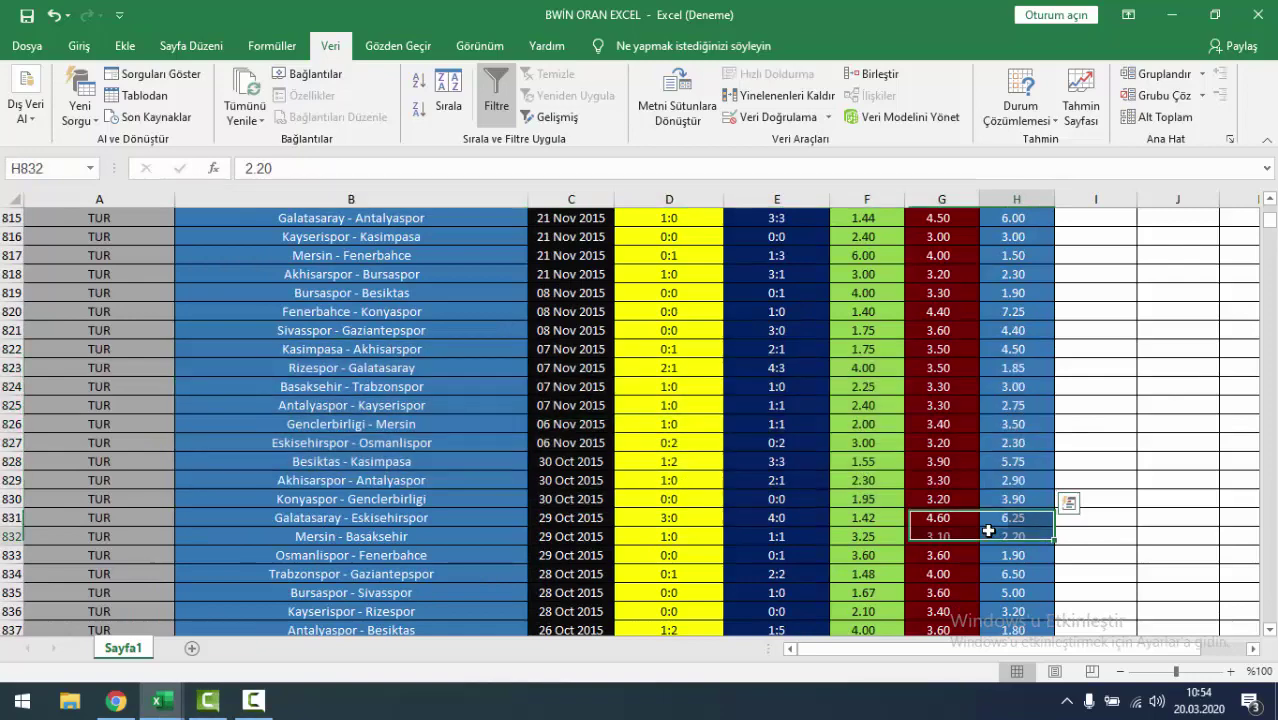
pyautogui.scroll(8, 506, 302)
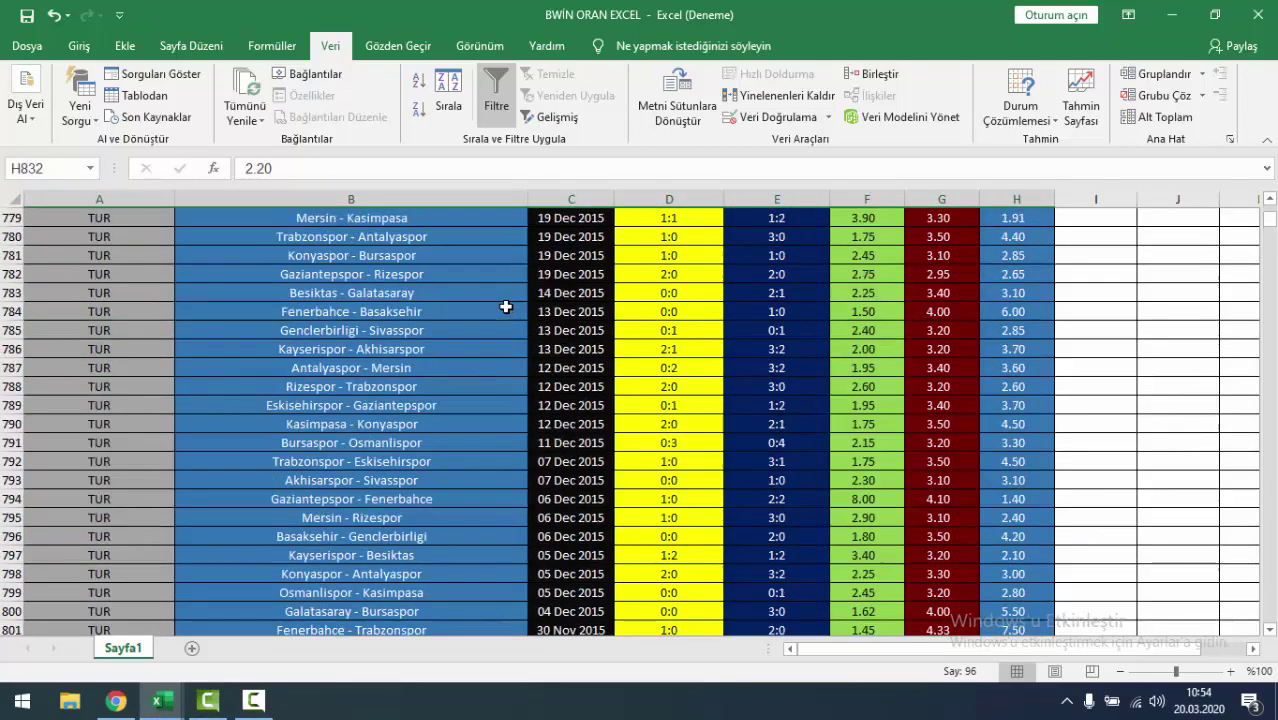
pyautogui.scroll(13, 506, 302)
pyautogui.click(506, 308)
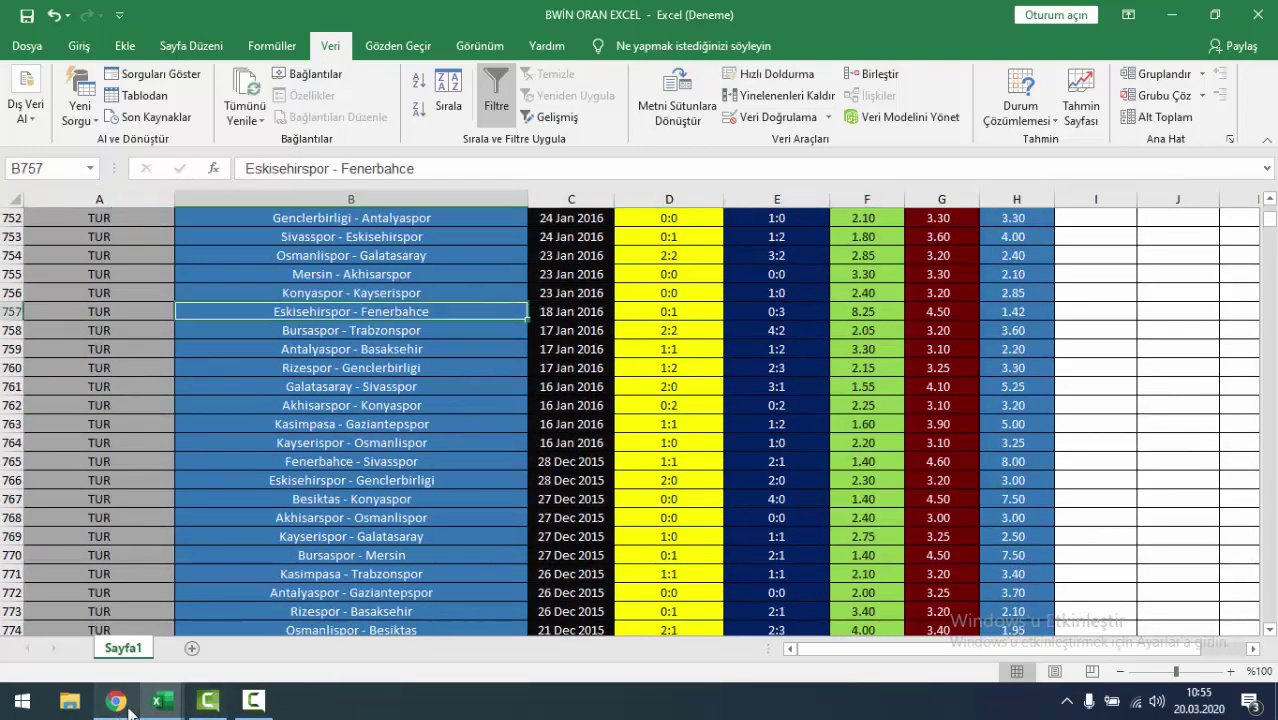
pyautogui.moveTo(460, 442); pyautogui.dragTo(648, 450)
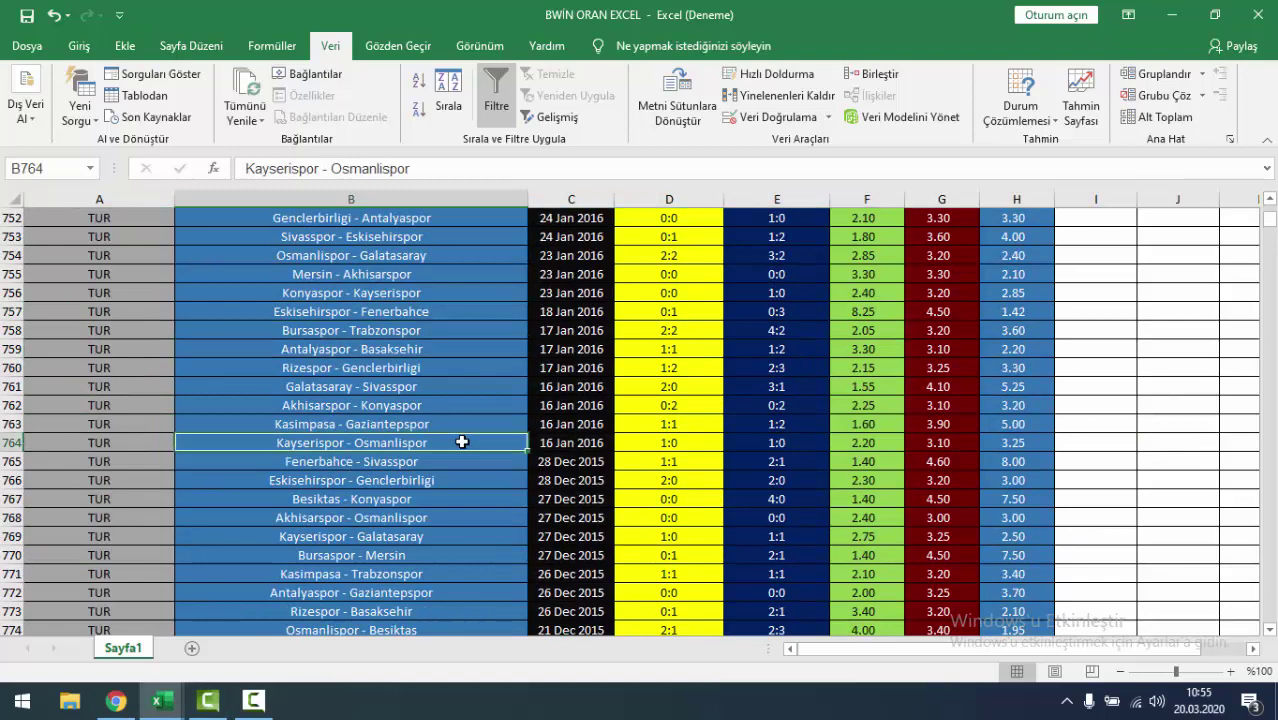
pyautogui.click(637, 379)
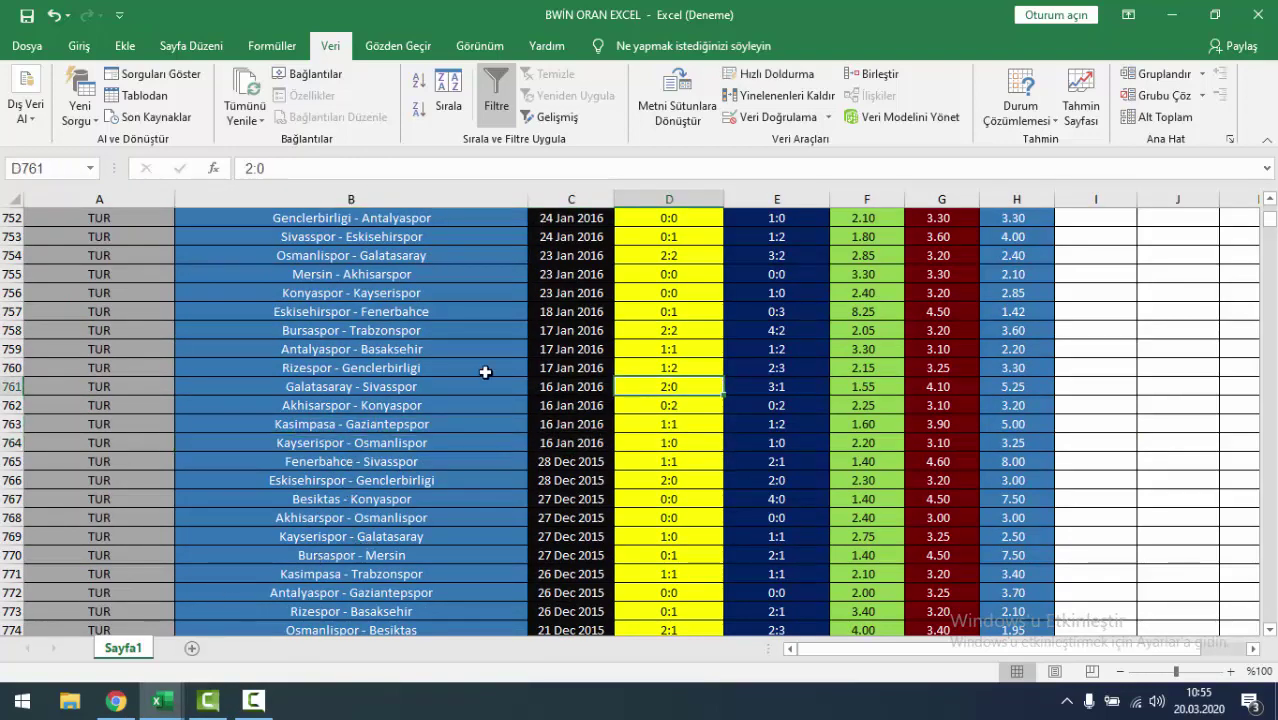
pyautogui.scroll(10, 506, 369)
pyautogui.scroll(16, 515, 374)
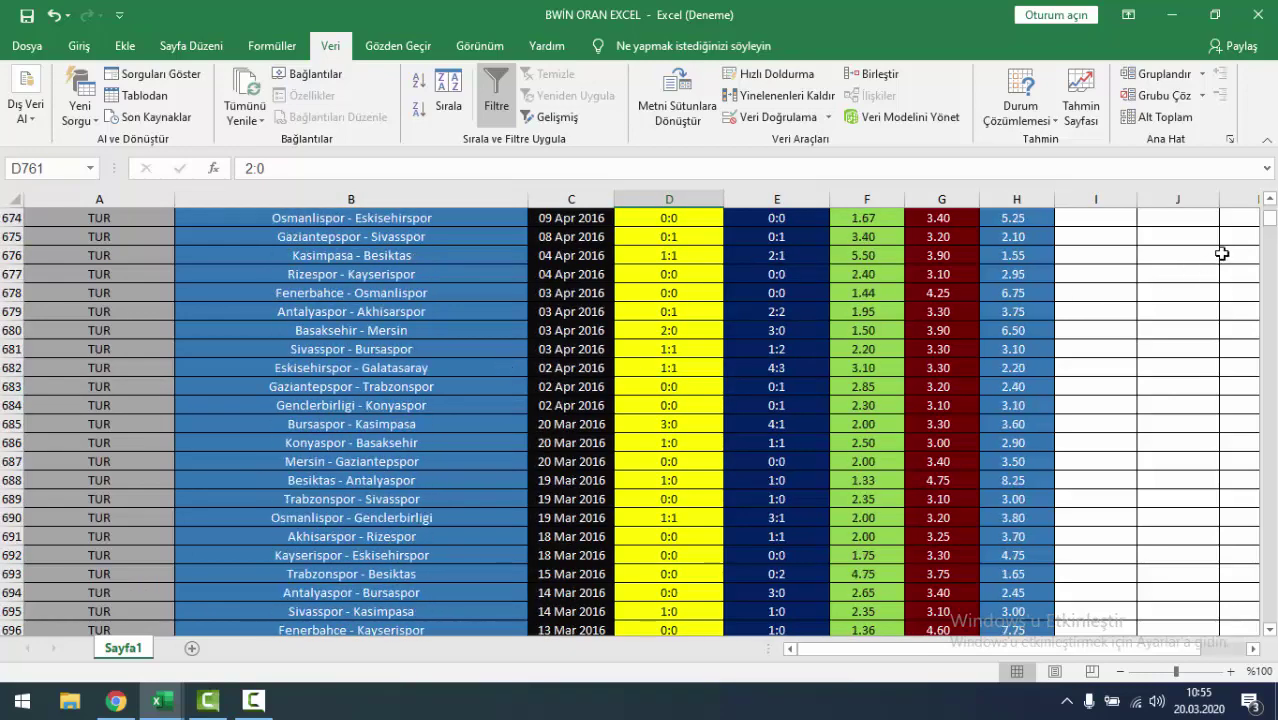
pyautogui.scroll(10, 814, 398)
pyautogui.scroll(14, 814, 398)
pyautogui.scroll(12, 814, 398)
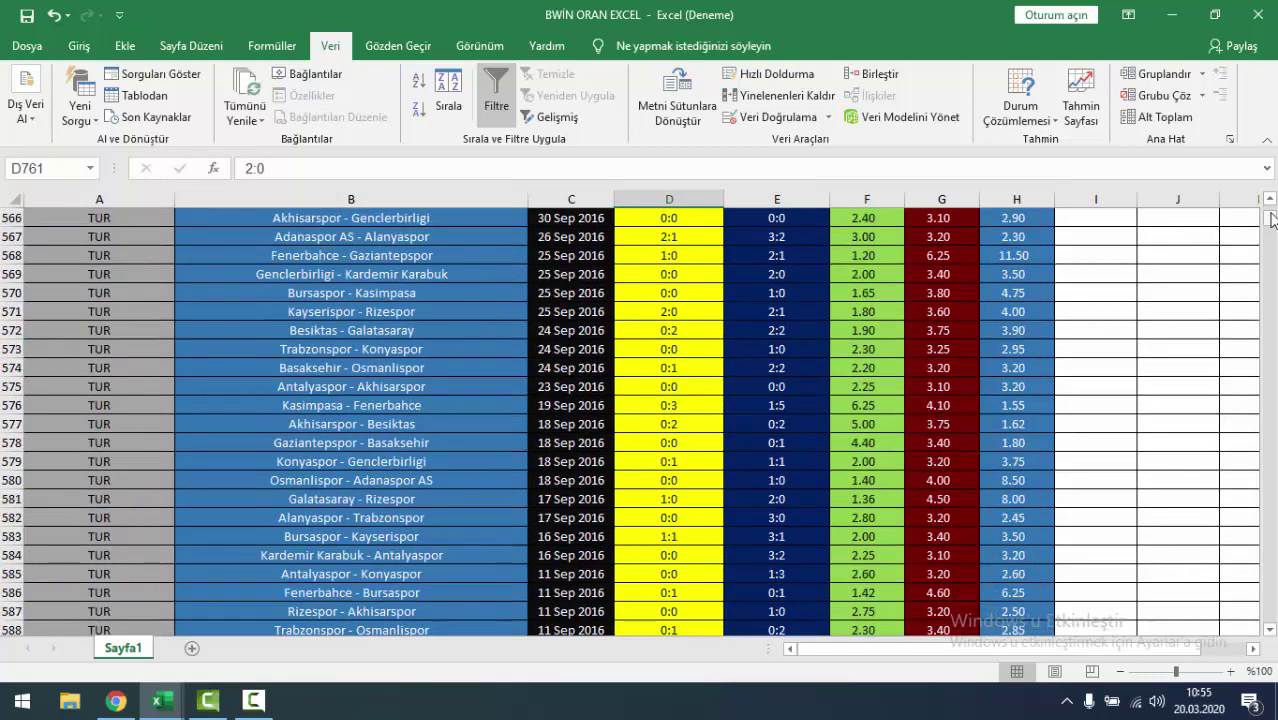
pyautogui.moveTo(1272, 219); pyautogui.dragTo(1268, 193)
pyautogui.click(780, 338)
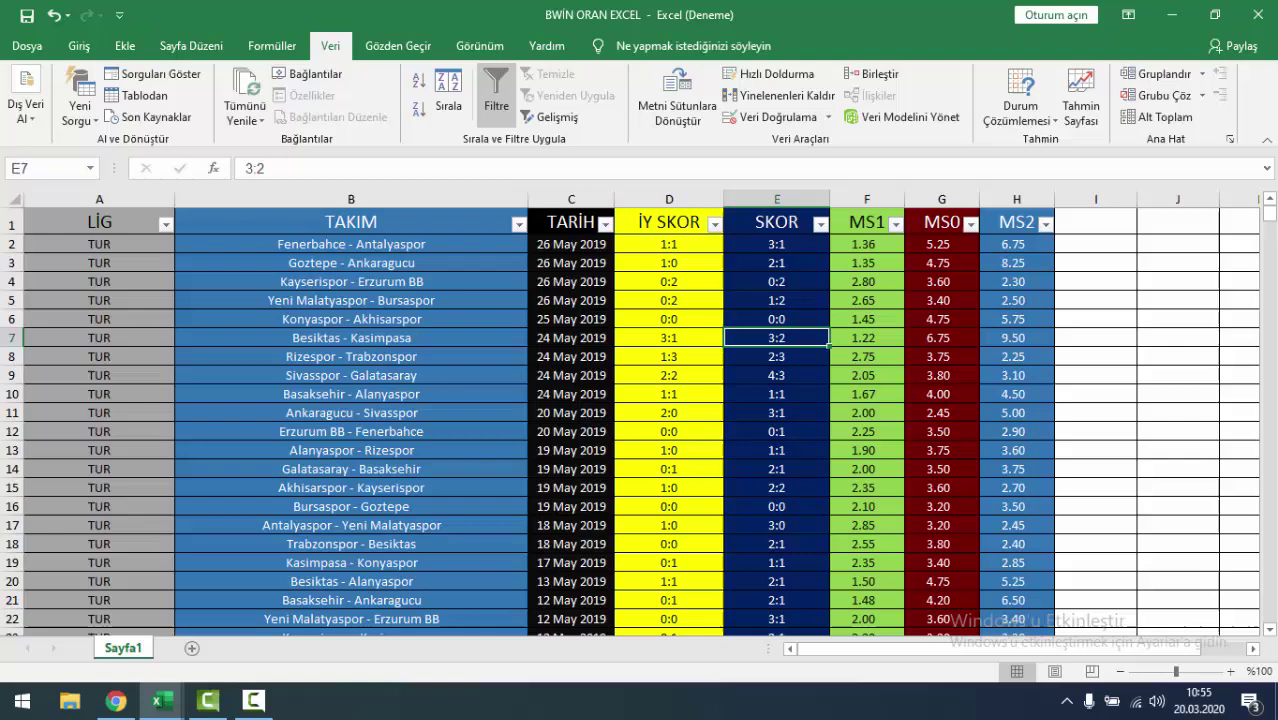
pyautogui.click(1238, 708)
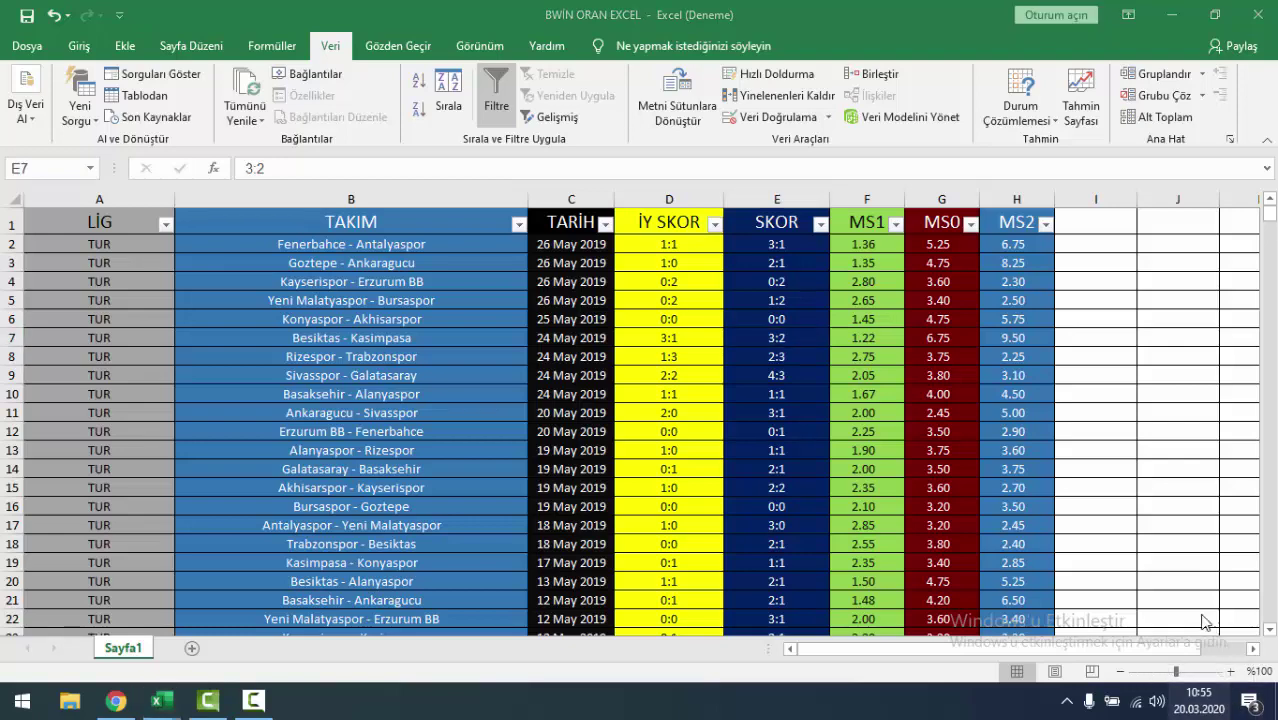
pyautogui.click(1190, 706)
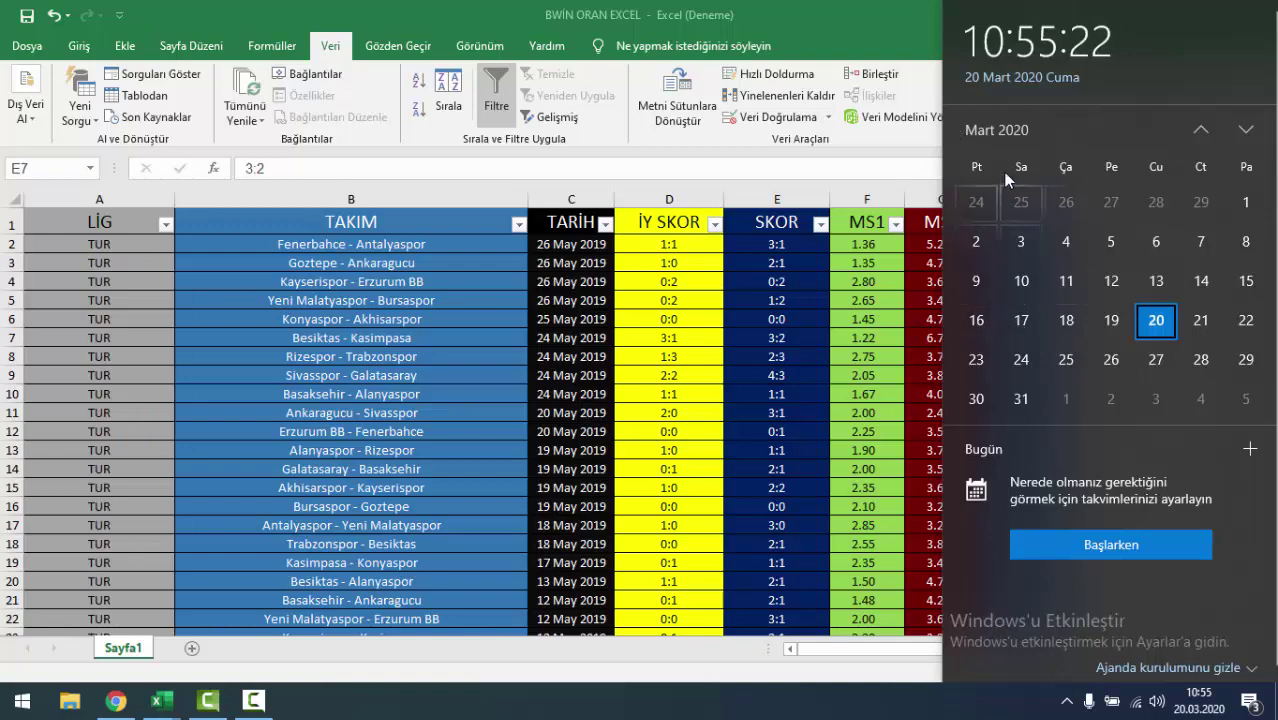
pyautogui.click(606, 356)
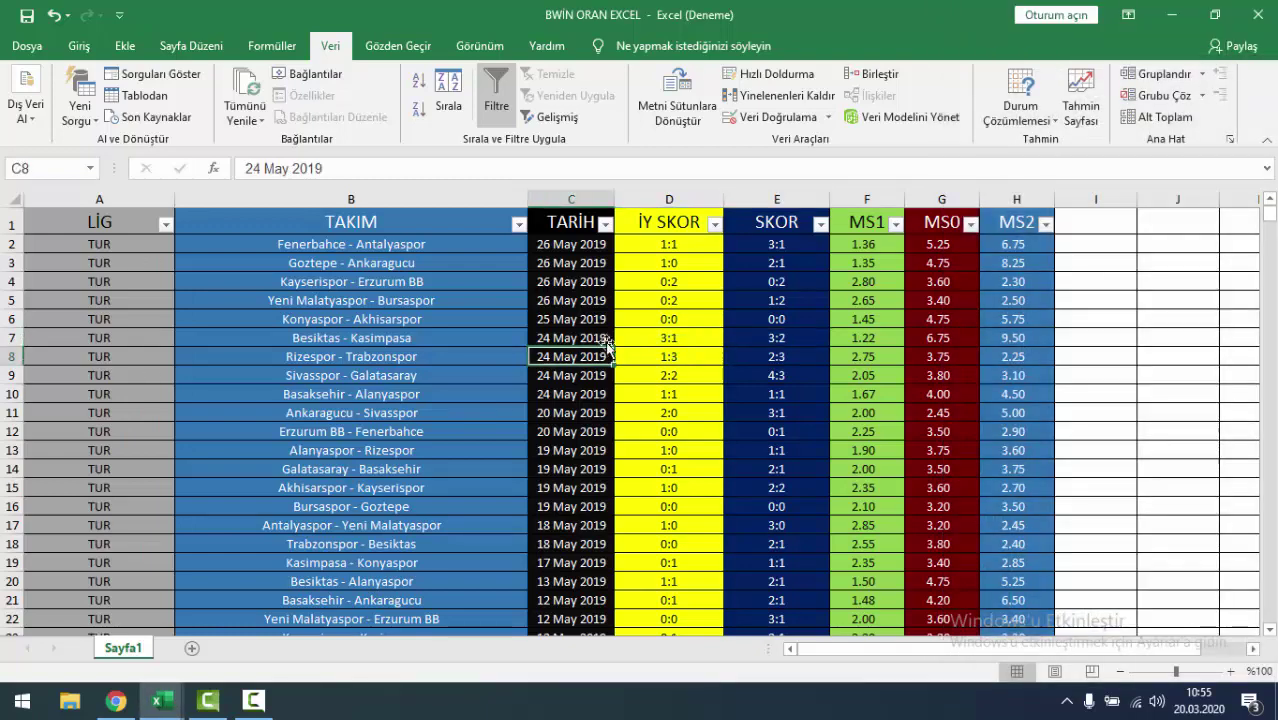
pyautogui.press('Up')
pyautogui.press('Up')
pyautogui.press('Up')
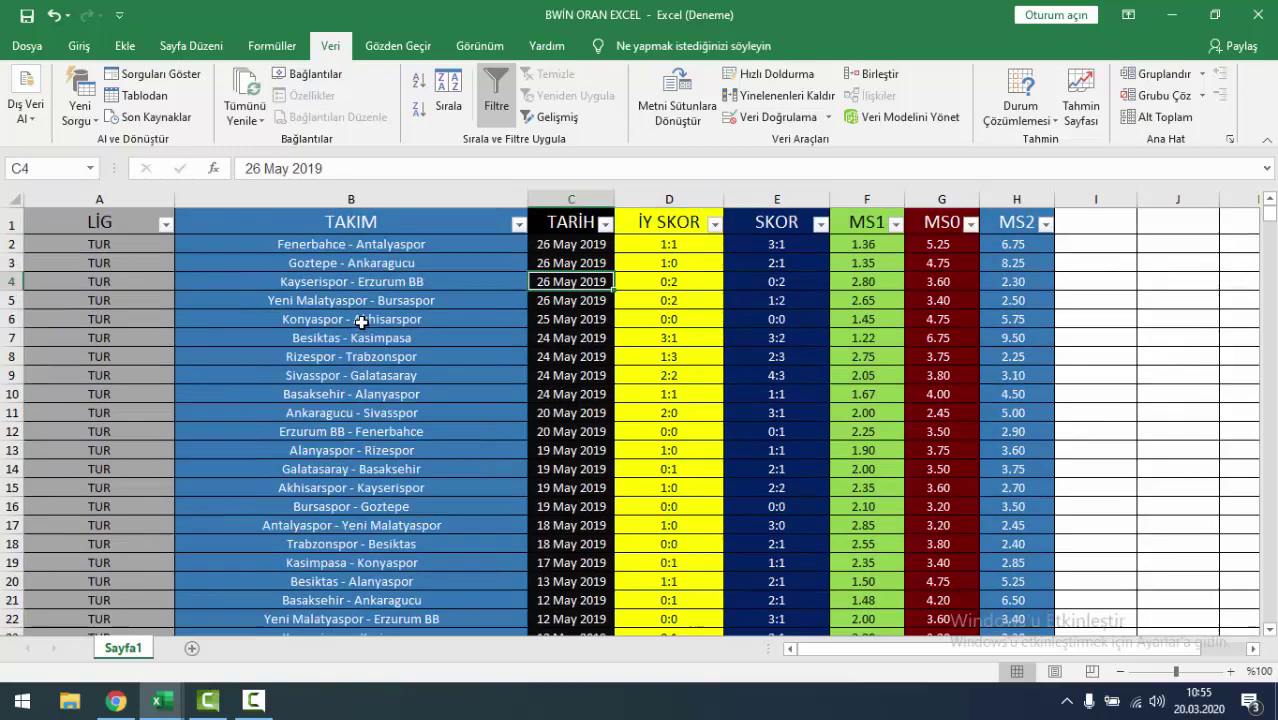
pyautogui.scroll(-9, 228, 442)
pyautogui.scroll(-20, 228, 442)
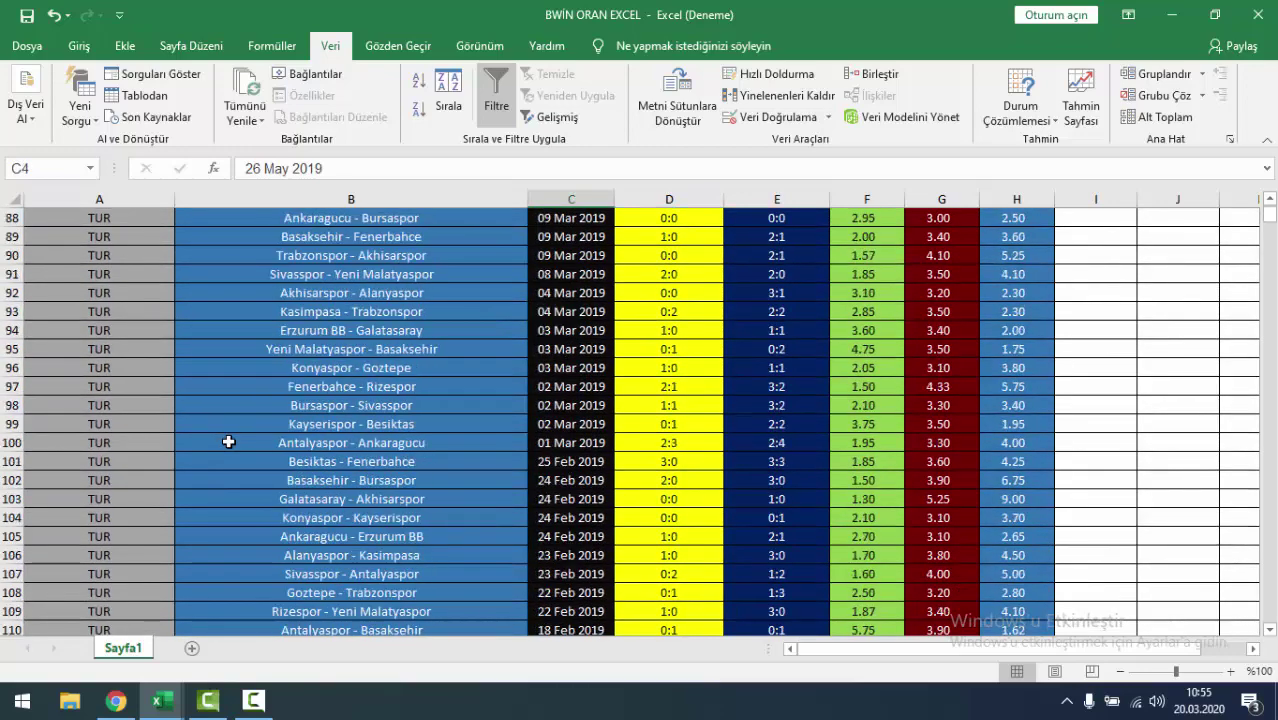
pyautogui.scroll(-18, 228, 442)
pyautogui.scroll(-12, 228, 442)
pyautogui.scroll(-15, 228, 442)
pyautogui.scroll(17, 228, 442)
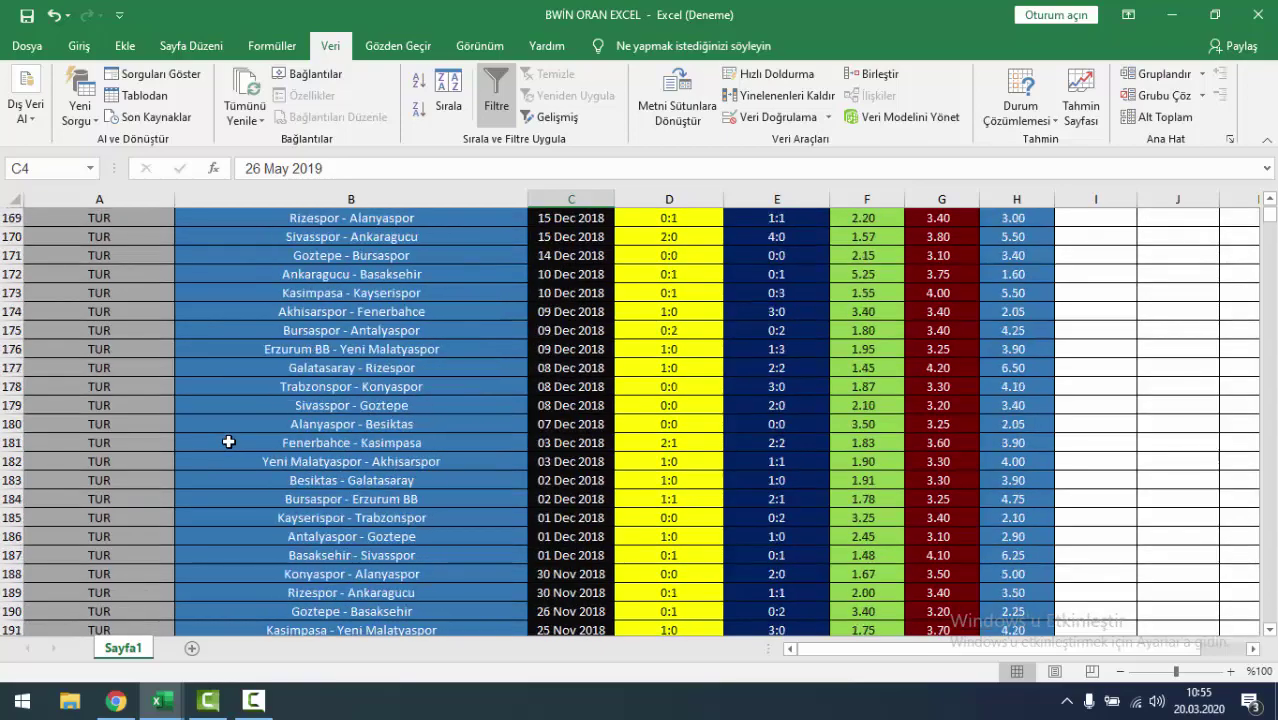
pyautogui.scroll(20, 228, 442)
pyautogui.scroll(15, 228, 442)
pyautogui.scroll(20, 228, 441)
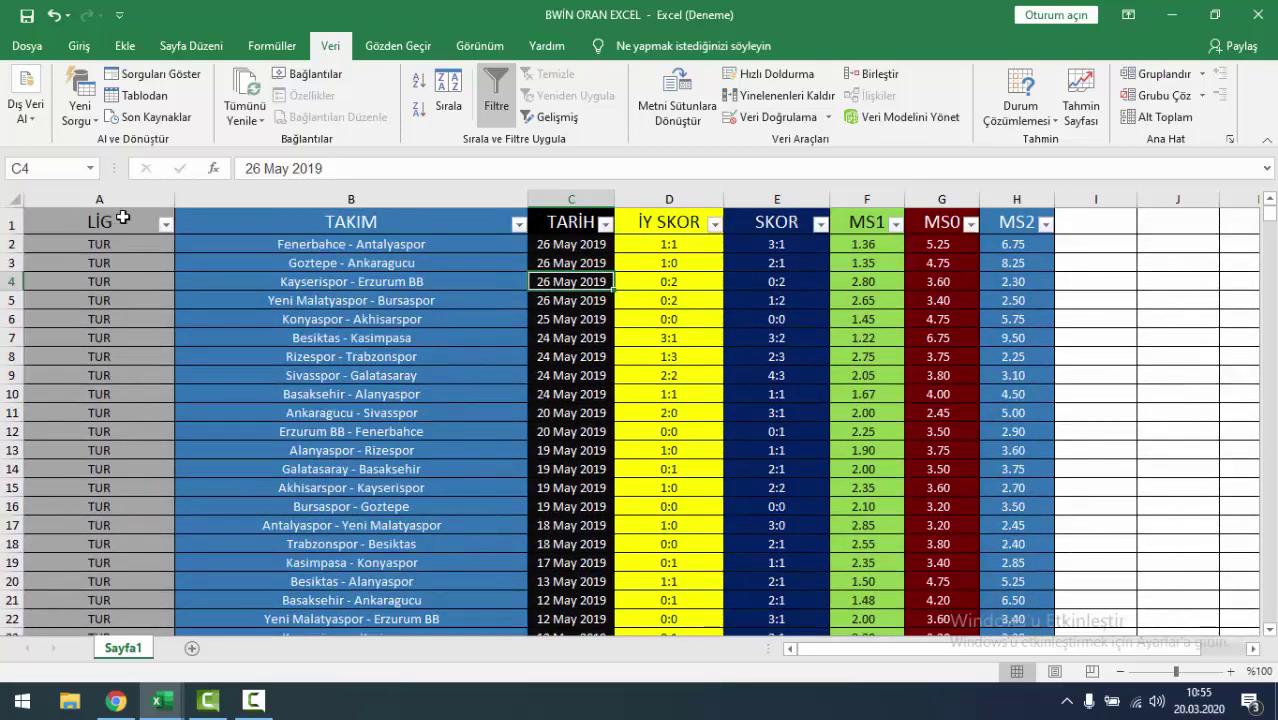
# - Filter the LİG column to GUAT and mark Municipal - Comunicaciones' date and scores
pyautogui.click(166, 225)
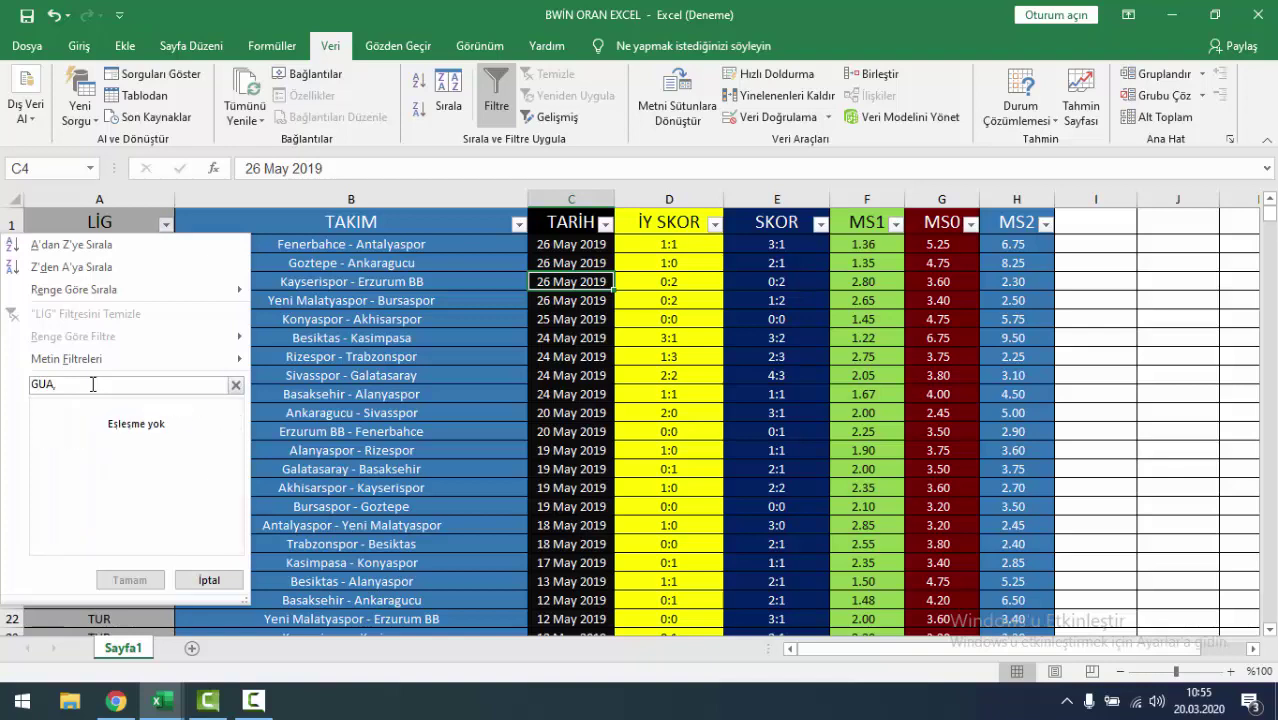
pyautogui.press('Return')
pyautogui.click(666, 336)
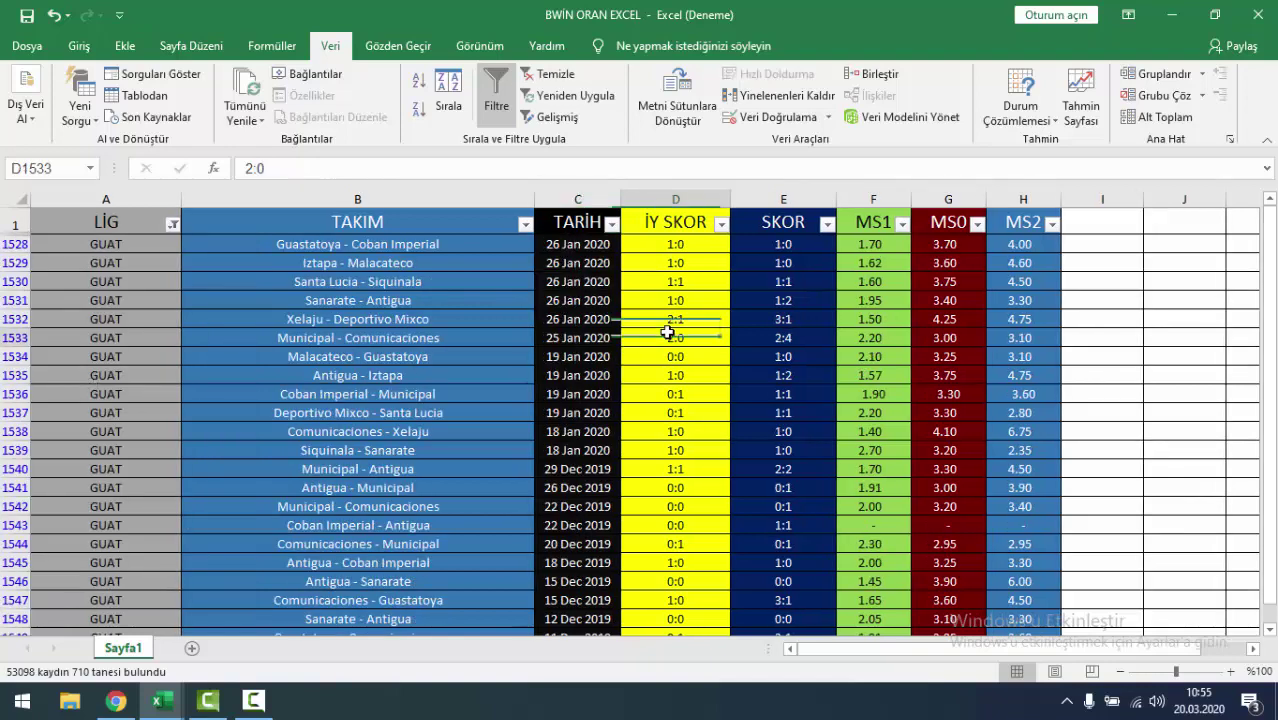
pyautogui.moveTo(764, 346); pyautogui.dragTo(557, 340)
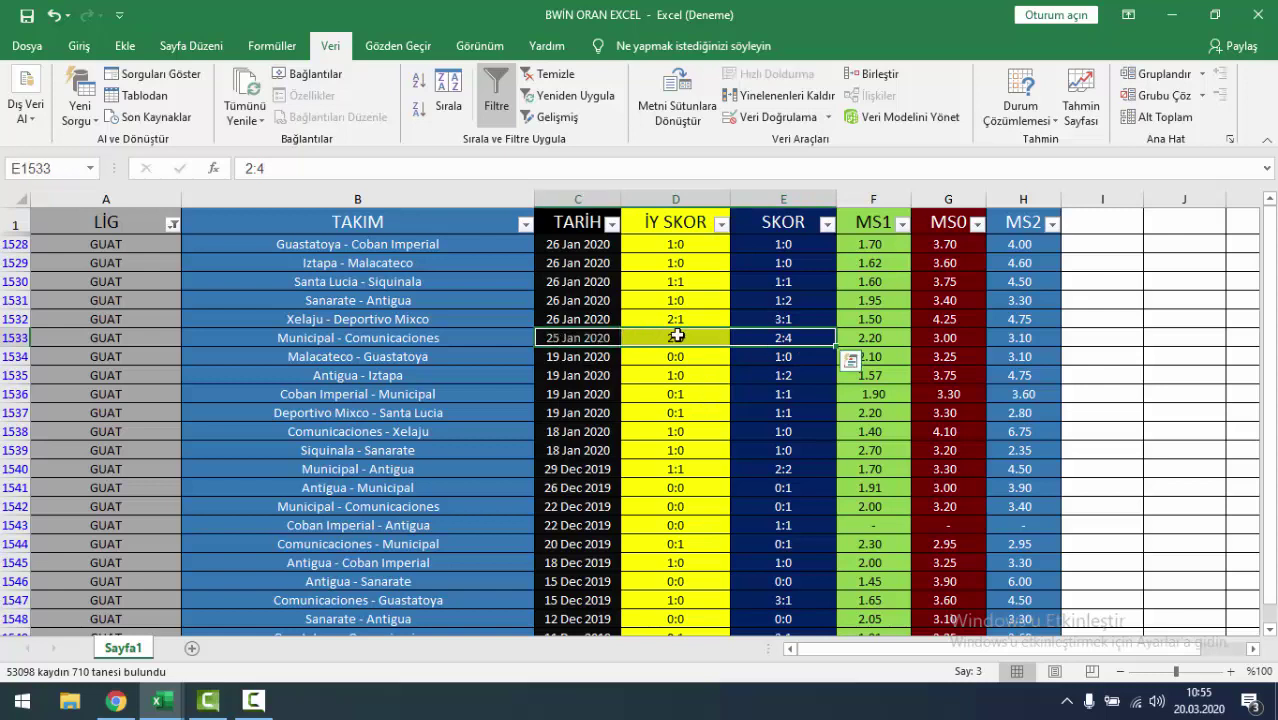
# - Mark scores of Sanarate - Antigua, Municipal - Antigua, row 1542 and Malacateco - Guastatoya
pyautogui.moveTo(676, 300); pyautogui.dragTo(785, 306)
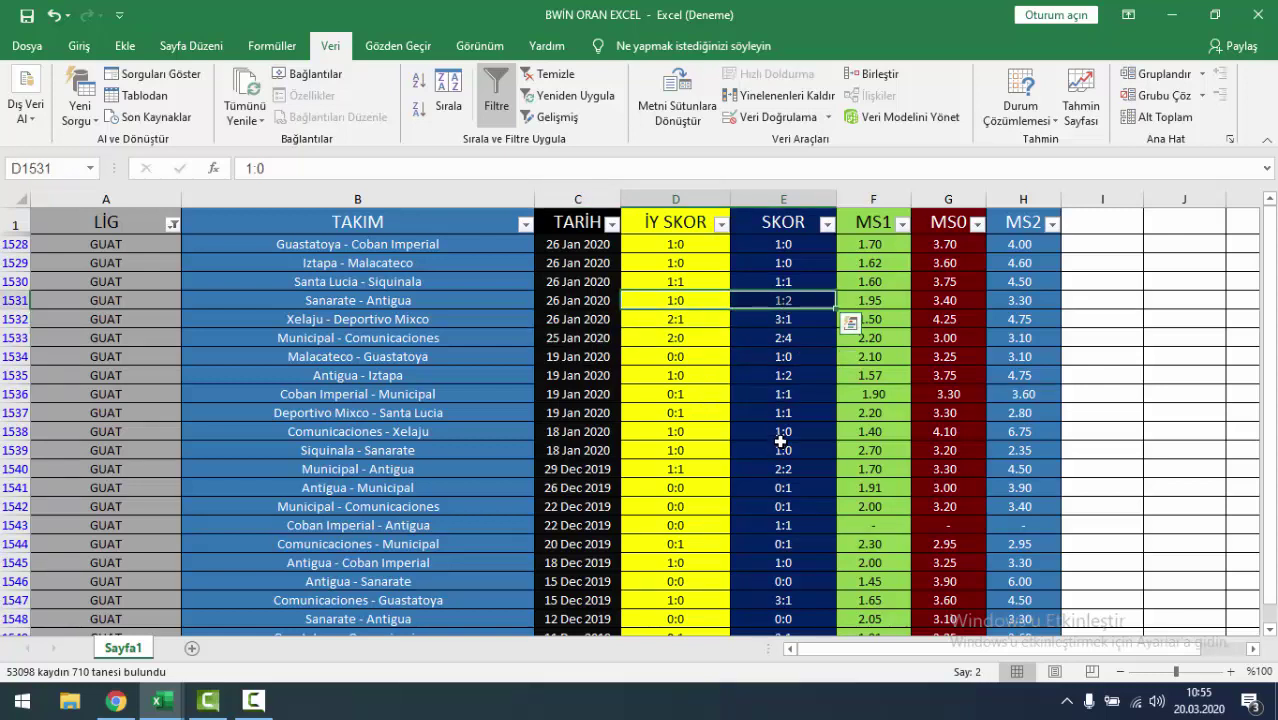
pyautogui.moveTo(804, 461); pyautogui.dragTo(660, 470)
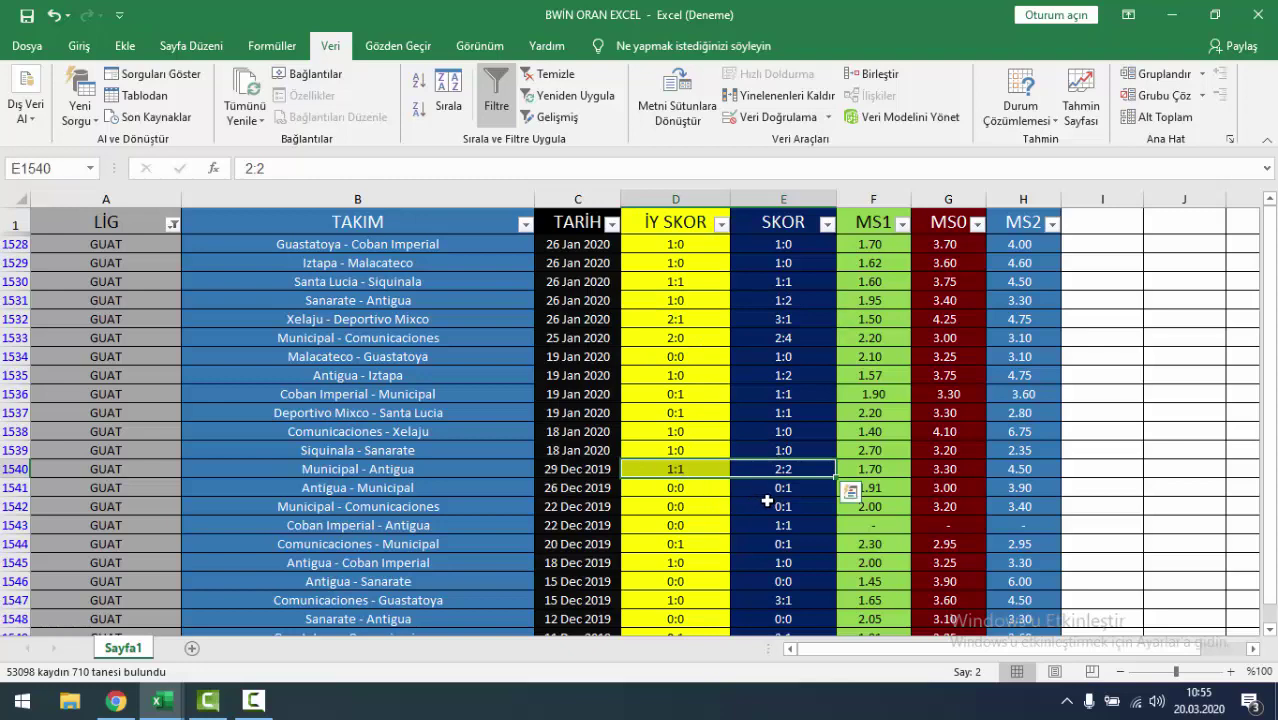
pyautogui.scroll(-1, 791, 566)
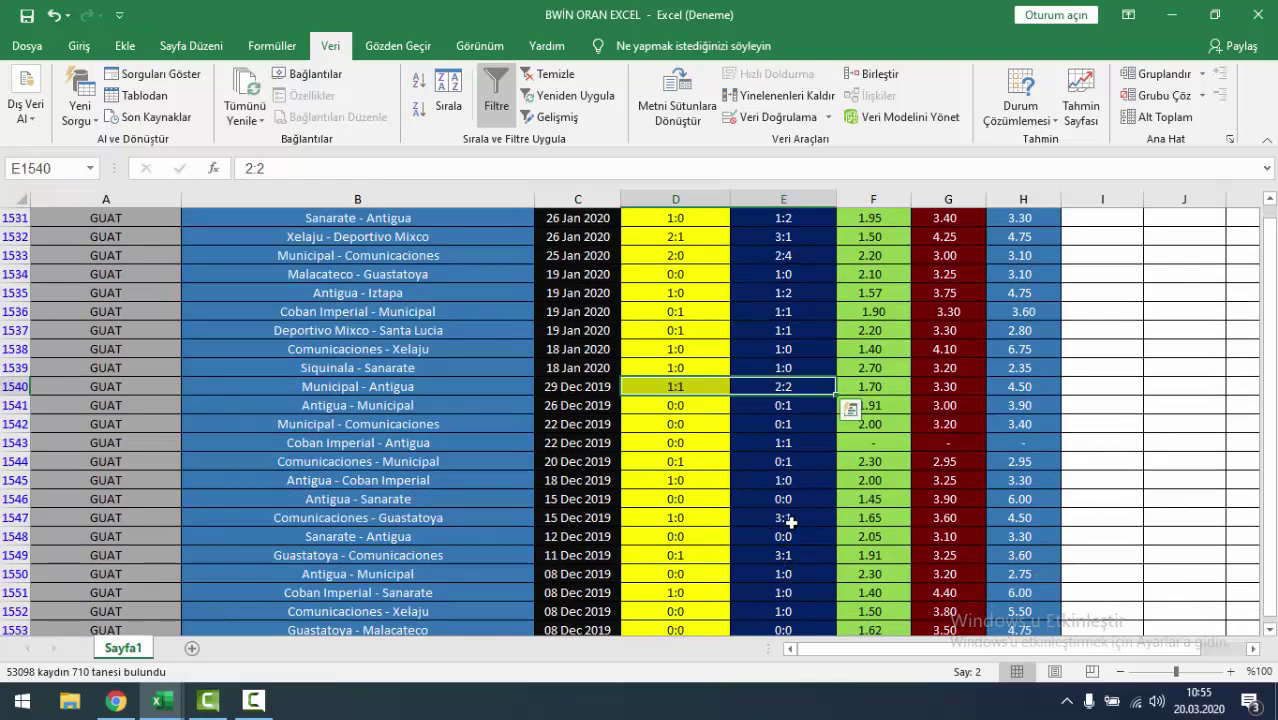
pyautogui.moveTo(791, 560); pyautogui.dragTo(679, 543)
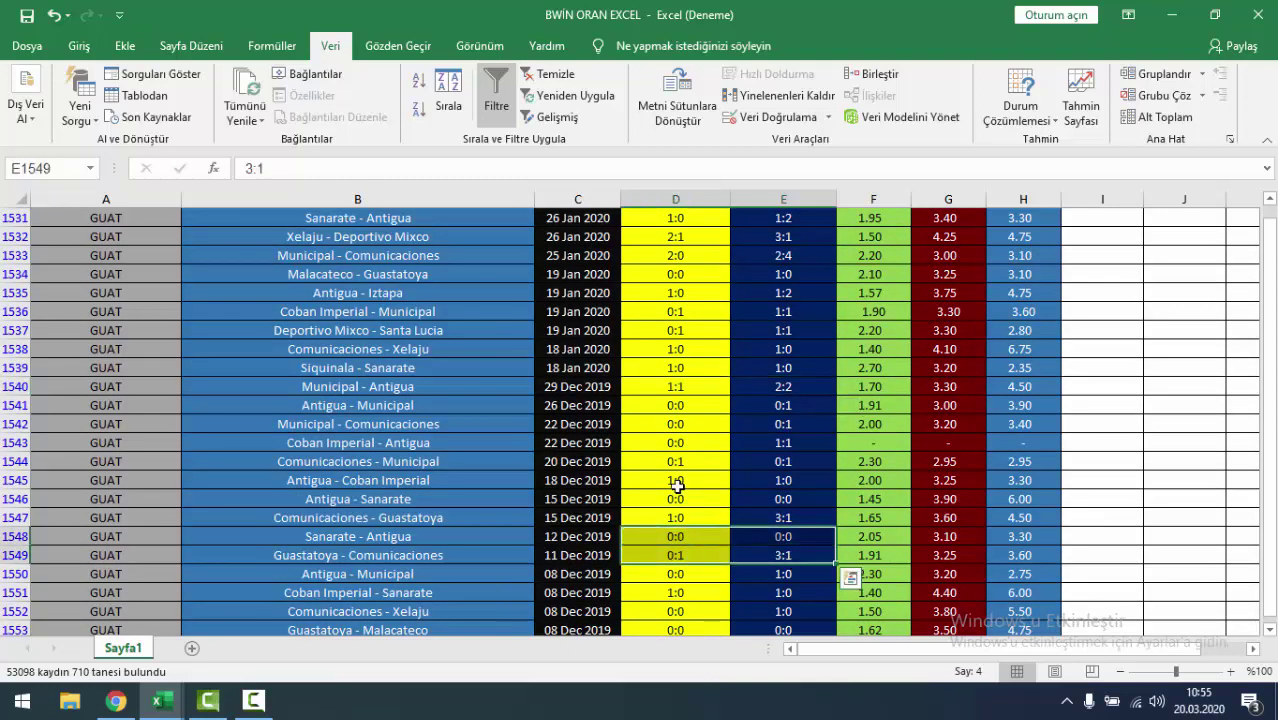
pyautogui.click(690, 424)
pyautogui.scroll(1, 700, 420)
pyautogui.click(685, 415)
pyautogui.click(499, 354)
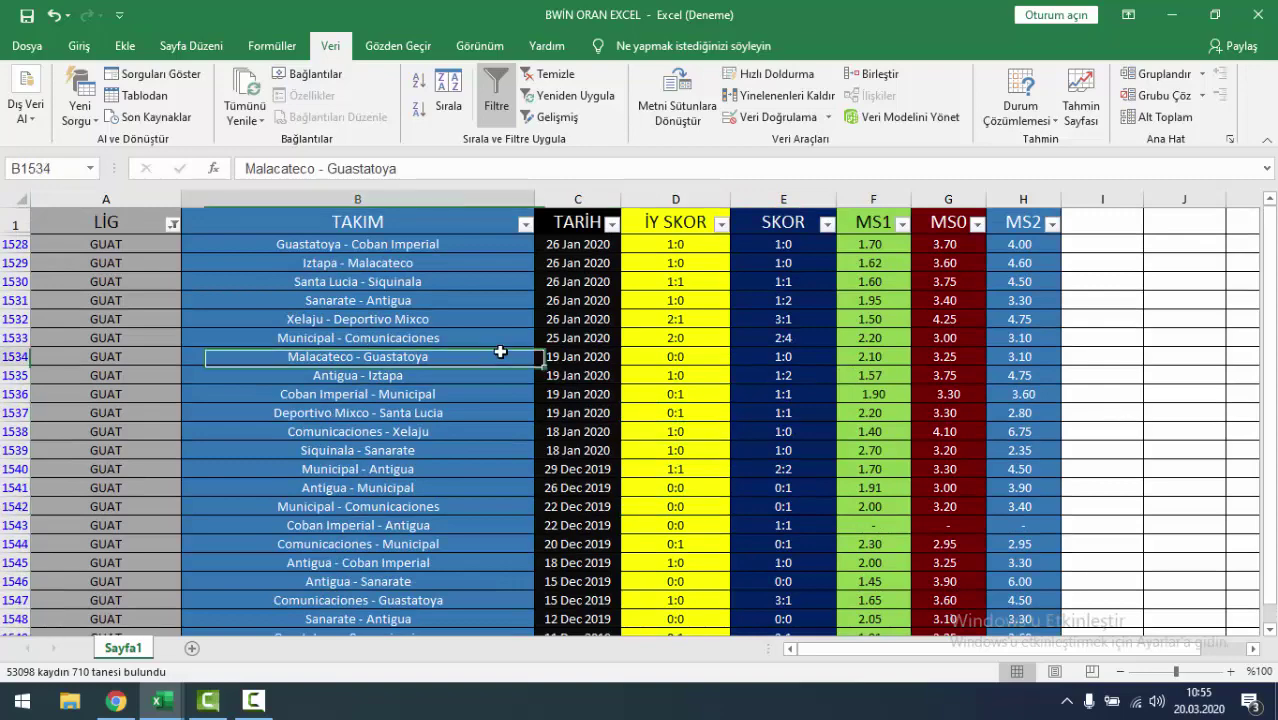
# - Select the Sanarate - Antigua match, then clear the GUAT league filter
pyautogui.scroll(-5, 526, 300)
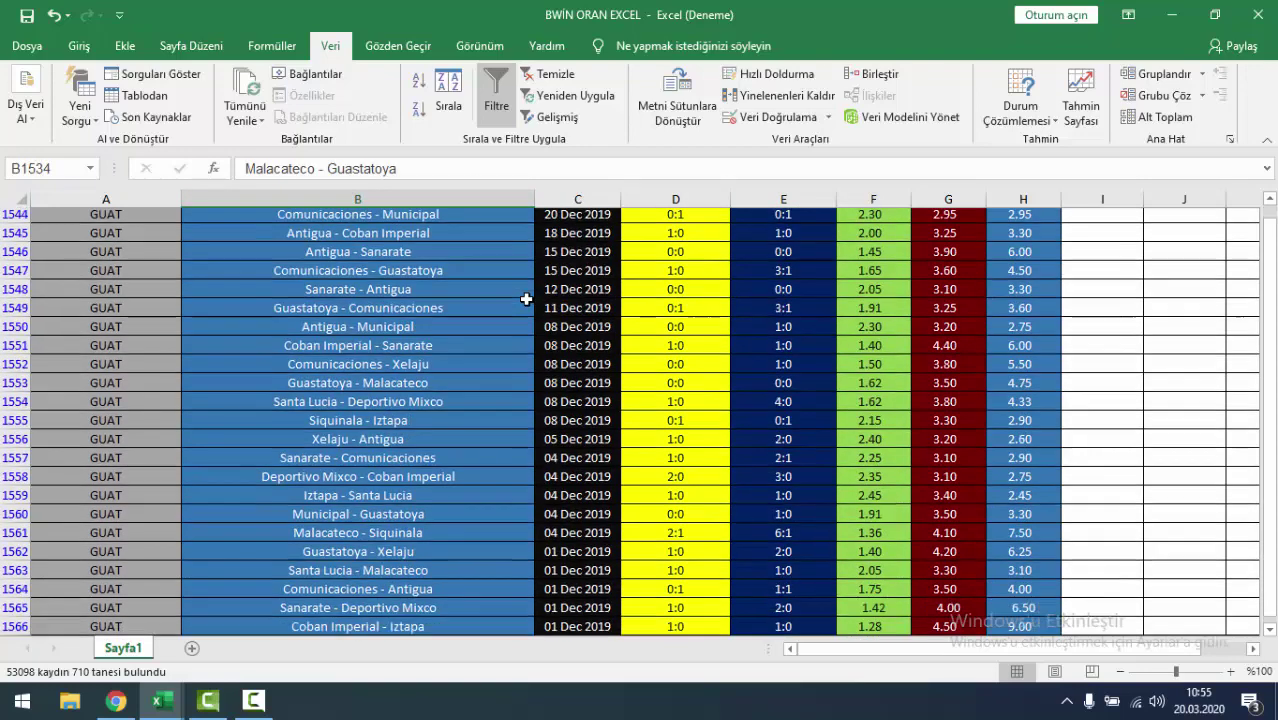
pyautogui.scroll(5, 526, 300)
pyautogui.click(526, 300)
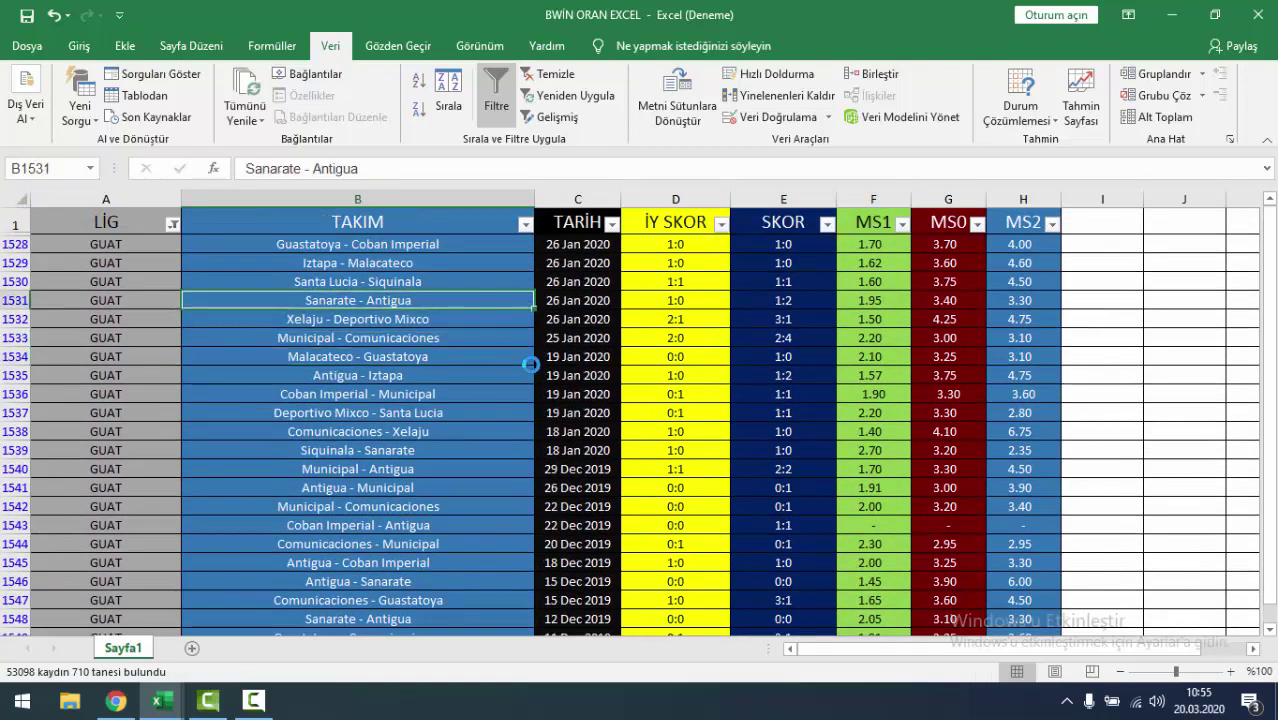
pyautogui.click(545, 74)
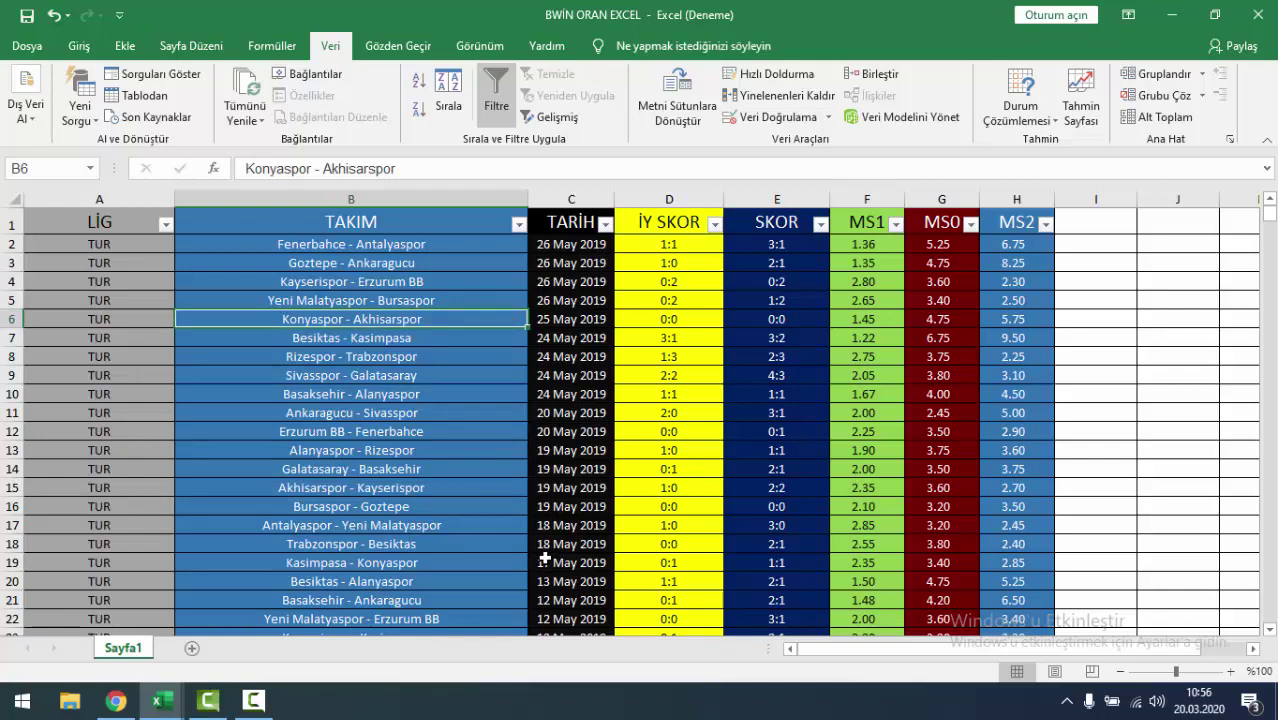
# - Mark the 24–26 May 2019 TUR matches with their scores and MS1/MS0/MS2 odds
pyautogui.moveTo(350, 432); pyautogui.dragTo(1005, 505)
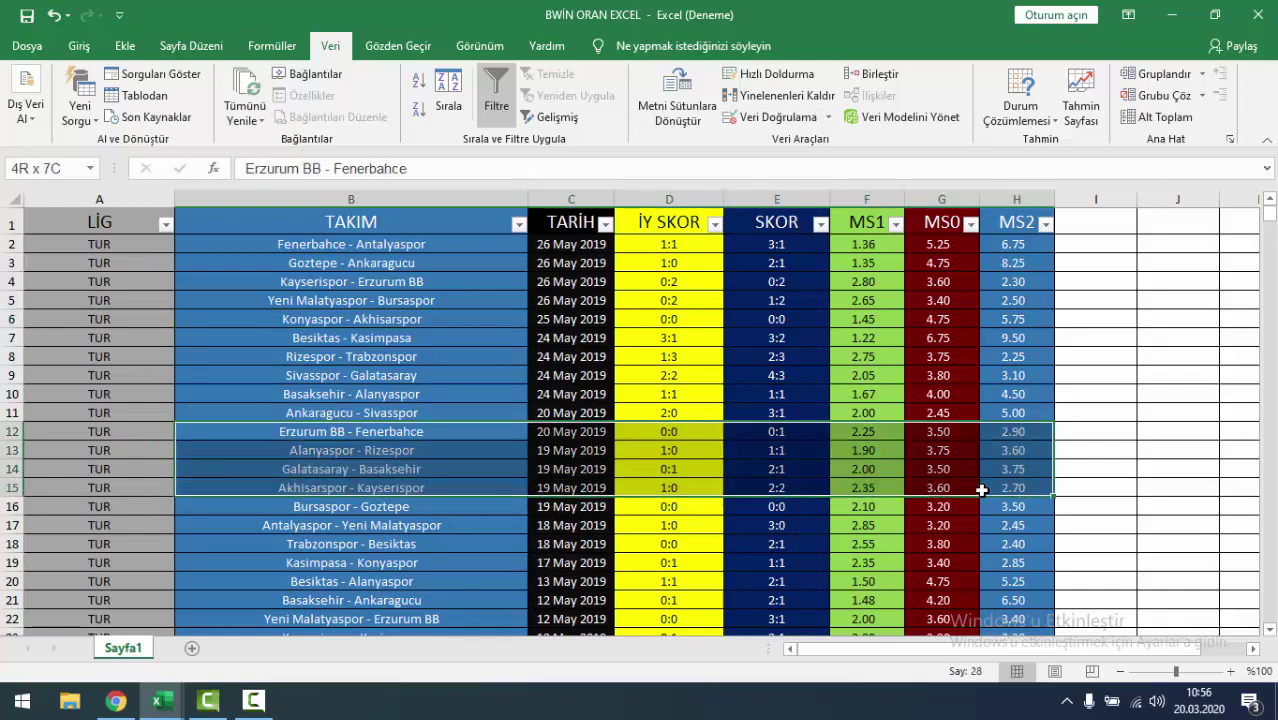
pyautogui.moveTo(937, 483); pyautogui.dragTo(805, 520)
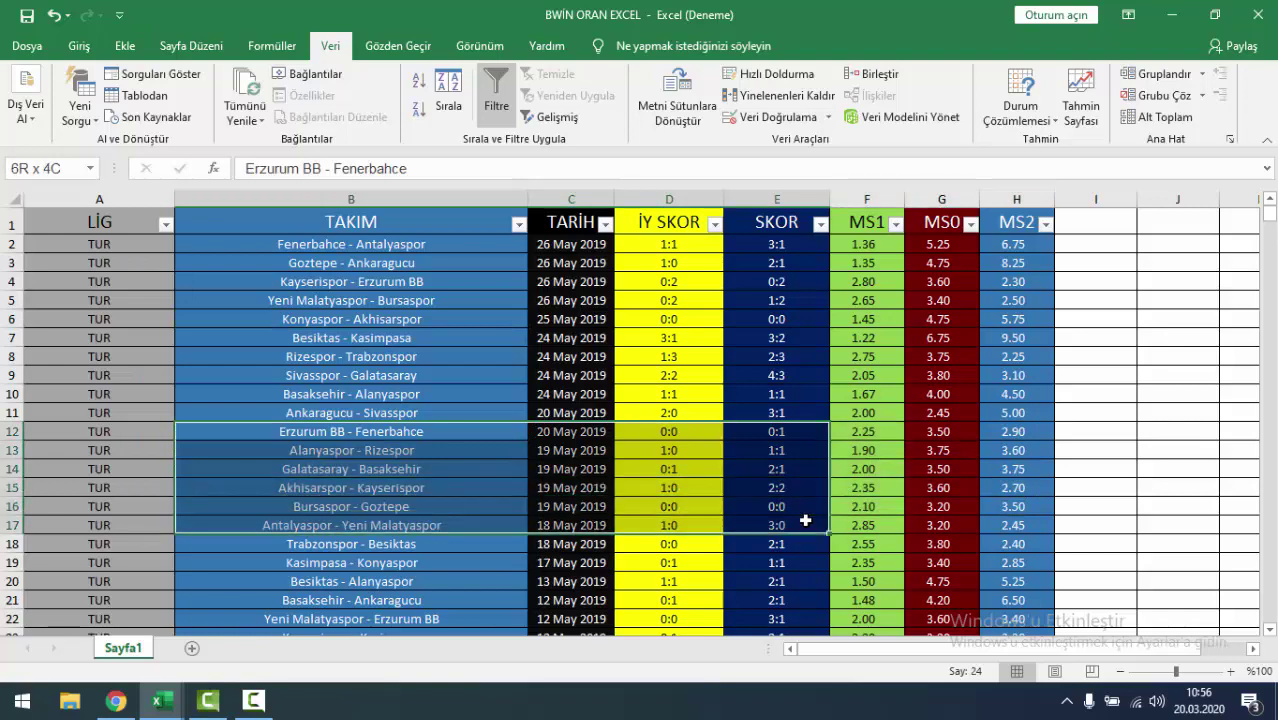
pyautogui.moveTo(345, 300)
pyautogui.mouseDown()
pyautogui.moveTo(832, 416)
pyautogui.moveTo(766, 393)
pyautogui.mouseUp()
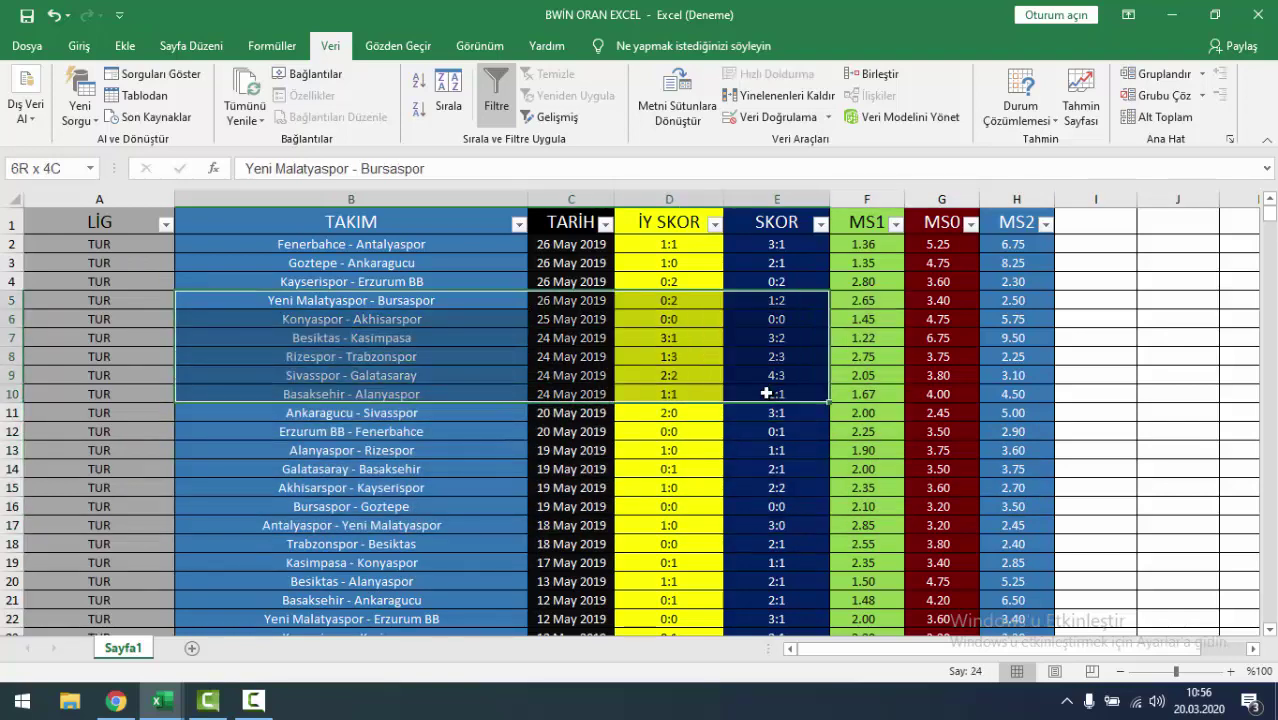
# - Mark the 17–20 May matches from Erzurum BB - Fenerbahce to Ankaragucu - Sivasspor
pyautogui.click(390, 446)
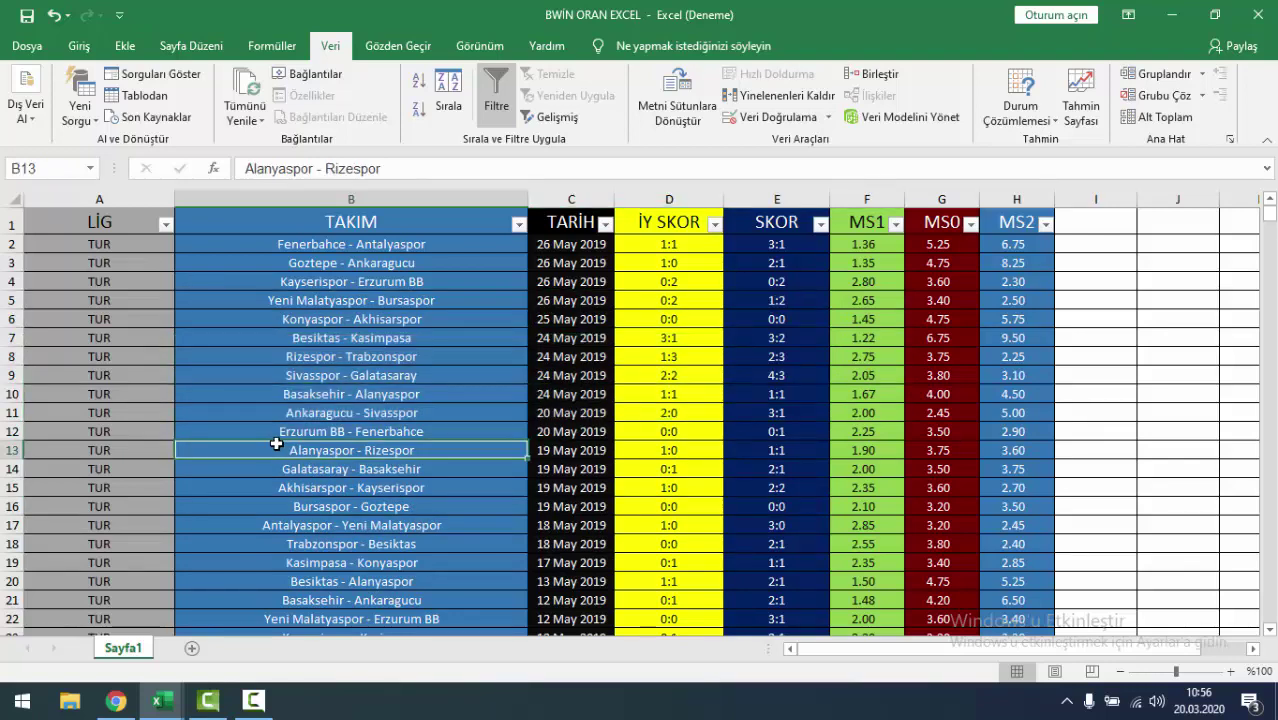
pyautogui.moveTo(280, 431)
pyautogui.mouseDown()
pyautogui.moveTo(764, 524)
pyautogui.moveTo(743, 538)
pyautogui.mouseUp()
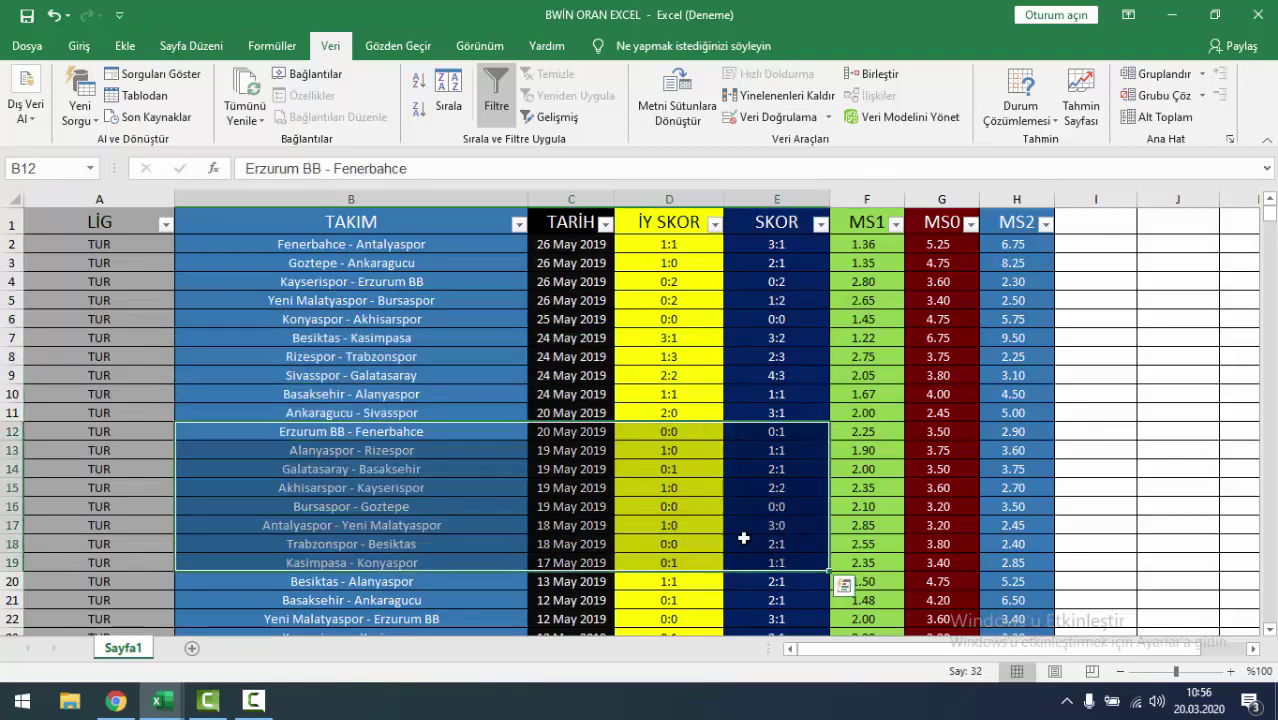
pyautogui.moveTo(264, 410); pyautogui.dragTo(792, 561)
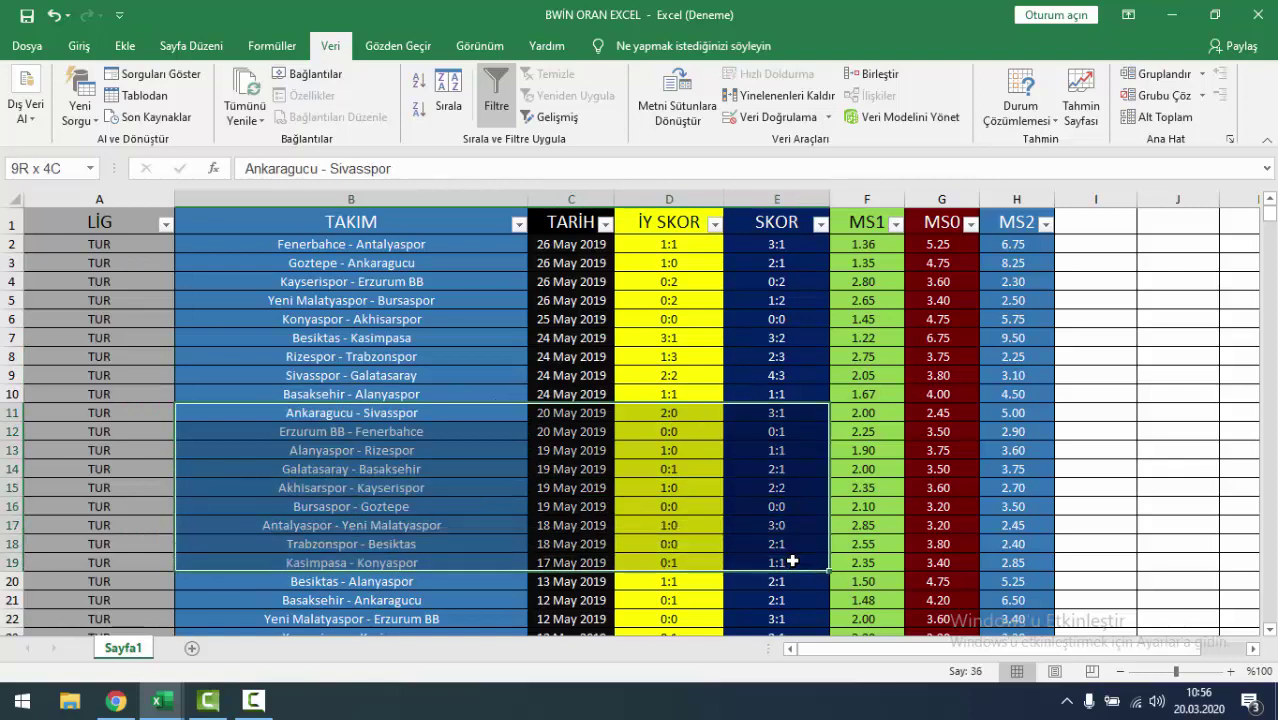